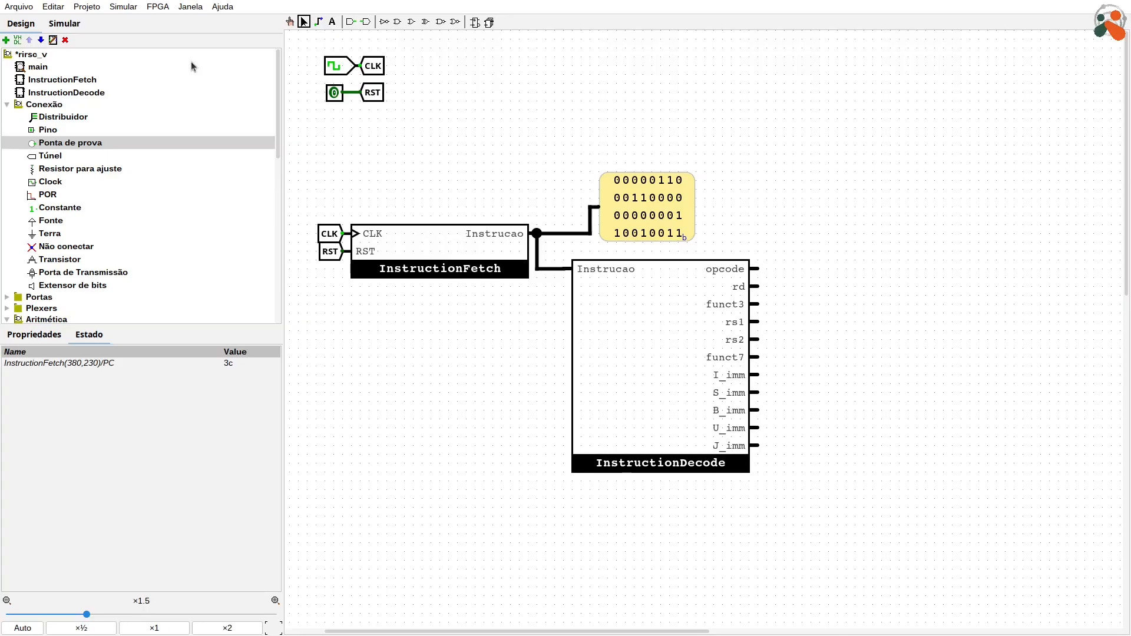
# Step: Create a new circuit named BR and place an input pin labelled RS1 near its upper-left corner
pyautogui.press('Return')
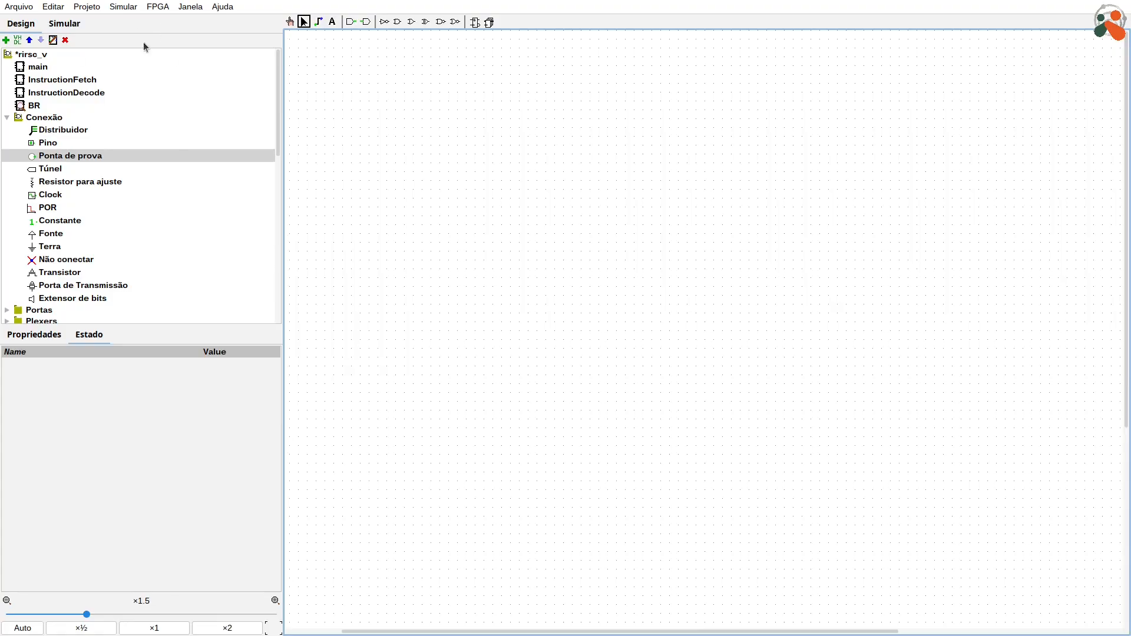
pyautogui.click(40, 143)
pyautogui.click(352, 75)
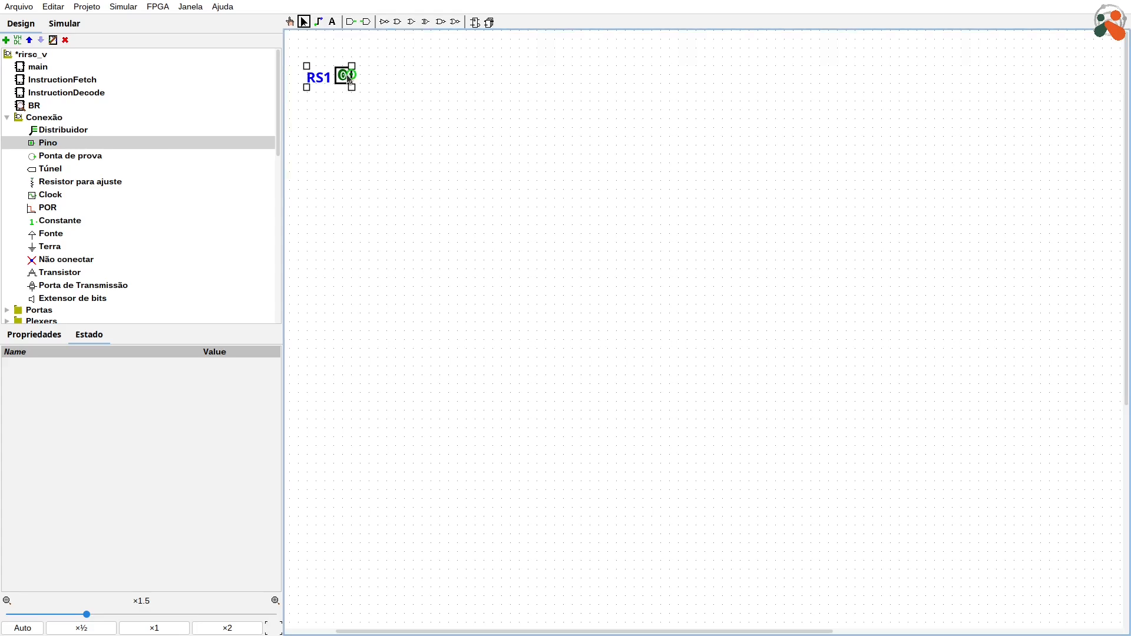
# Step: Set the RS1 pin's data width to 32 bits and reposition the enlarged pin within the circuit
pyautogui.click(34, 334)
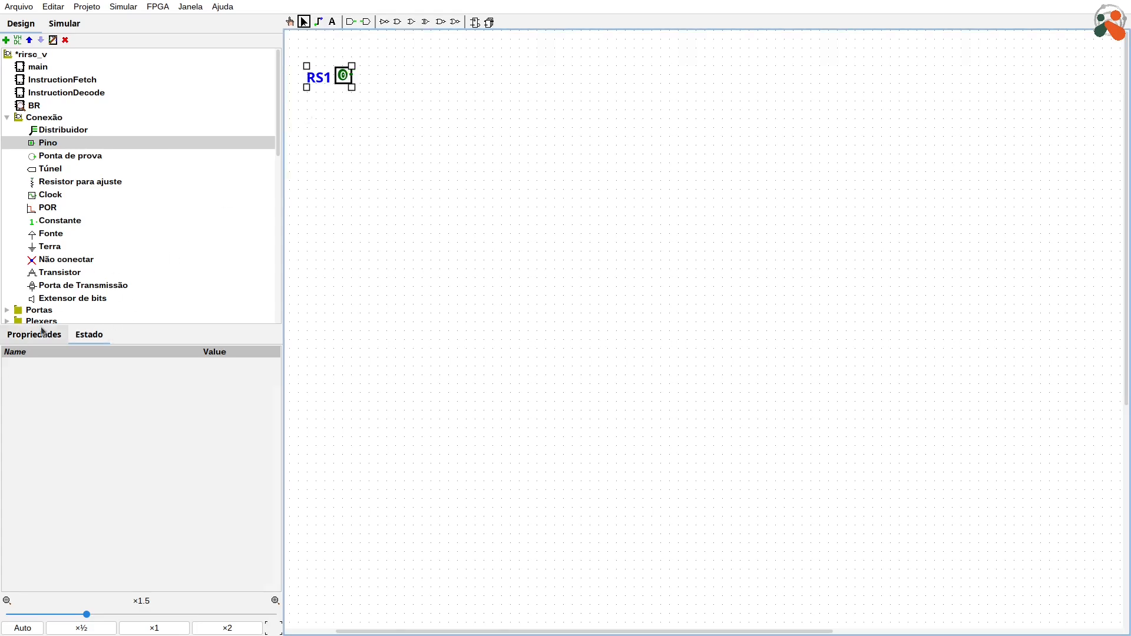
pyautogui.click(195, 398)
pyautogui.press('BackSpace')
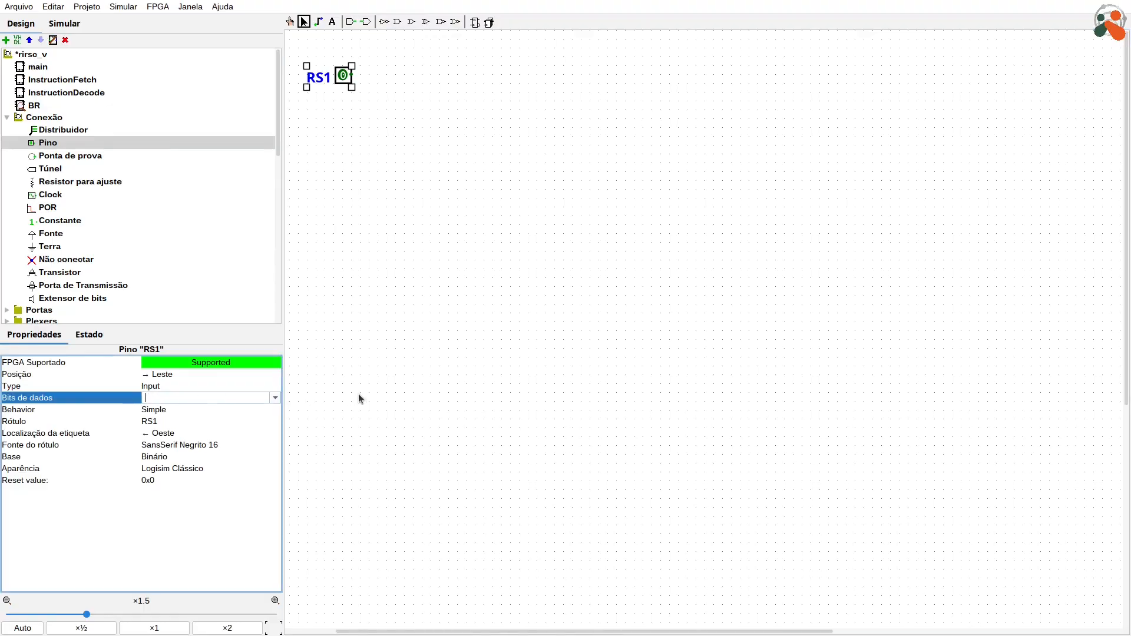
pyautogui.write('32')
pyautogui.press('Return')
pyautogui.moveTo(322, 92); pyautogui.dragTo(412, 109)
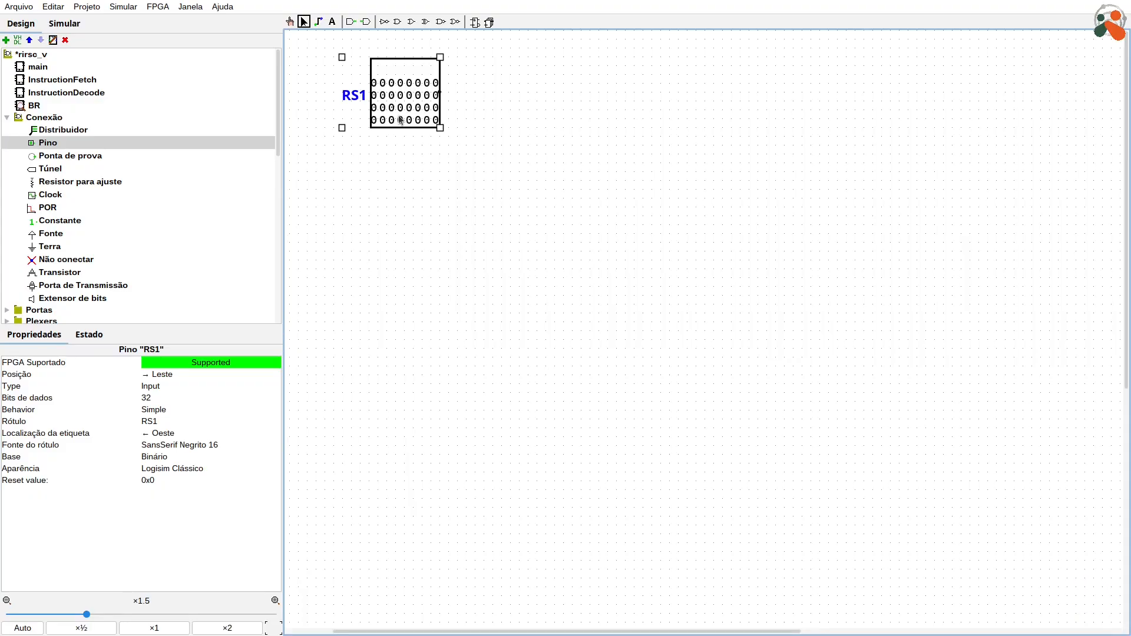
# Step: Set the RS1 pin's data width to 5 bits and move it back toward the circuit's upper-left corner
pyautogui.click(184, 399)
pyautogui.write('5')
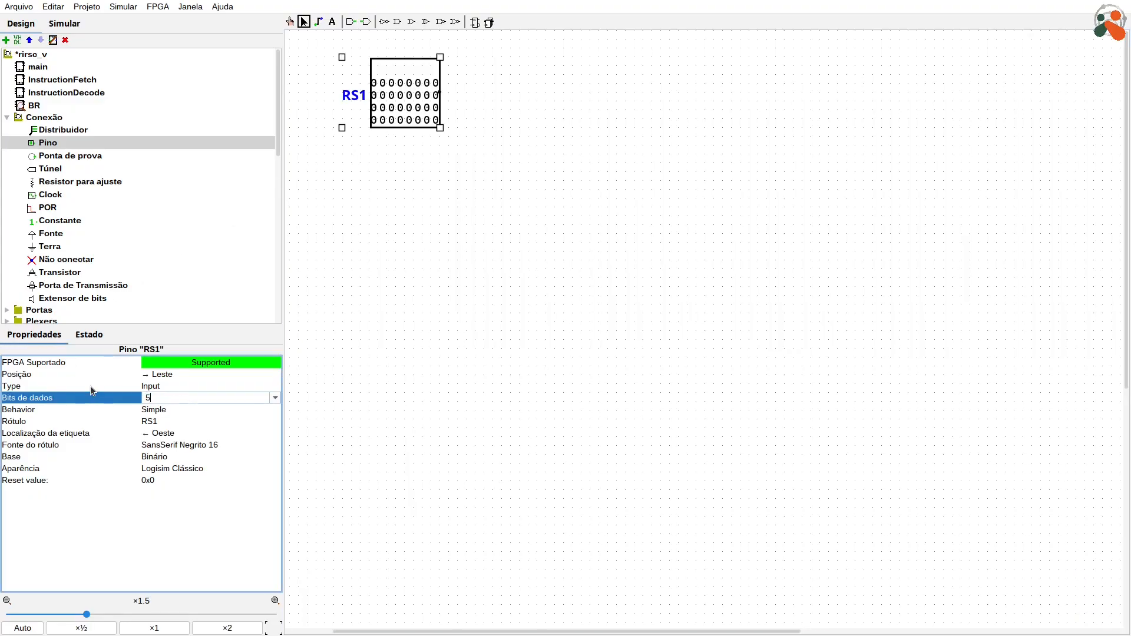
pyautogui.press('Return')
pyautogui.click(462, 36)
pyautogui.click(431, 103)
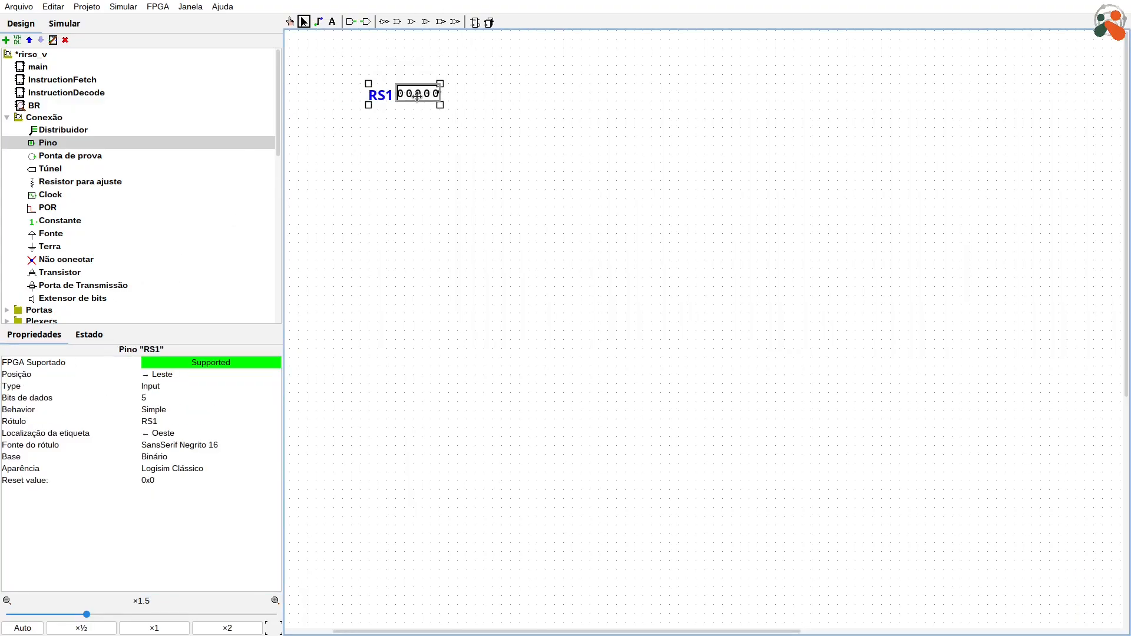
pyautogui.moveTo(431, 103); pyautogui.dragTo(386, 77)
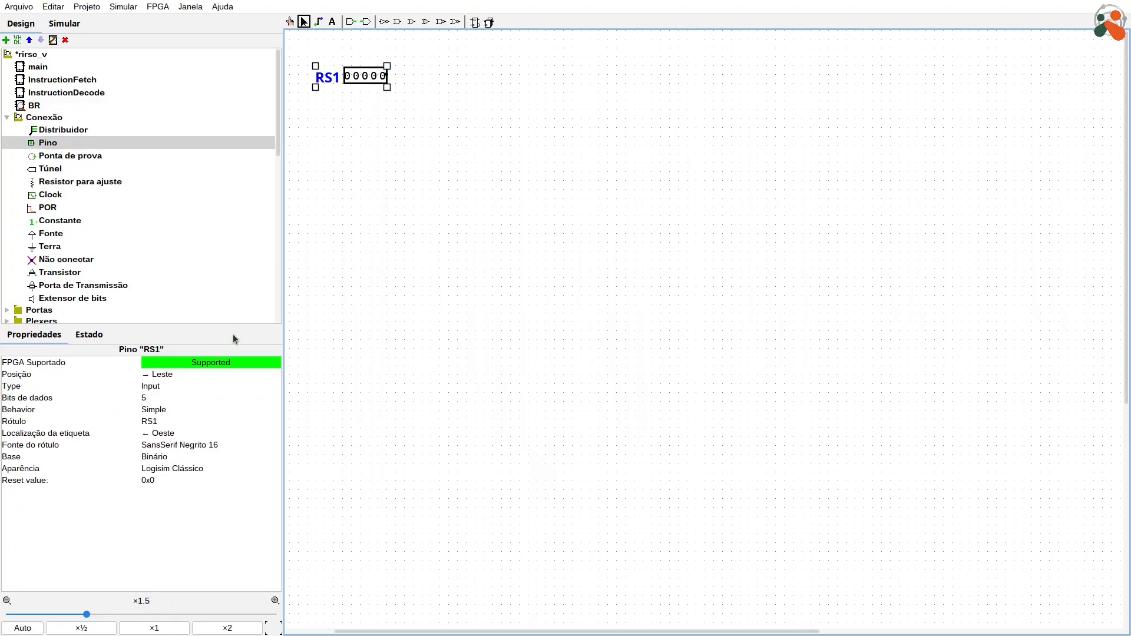
# Step: Set the RS1 pin's numeric base to Hexadecimal
pyautogui.click(162, 459)
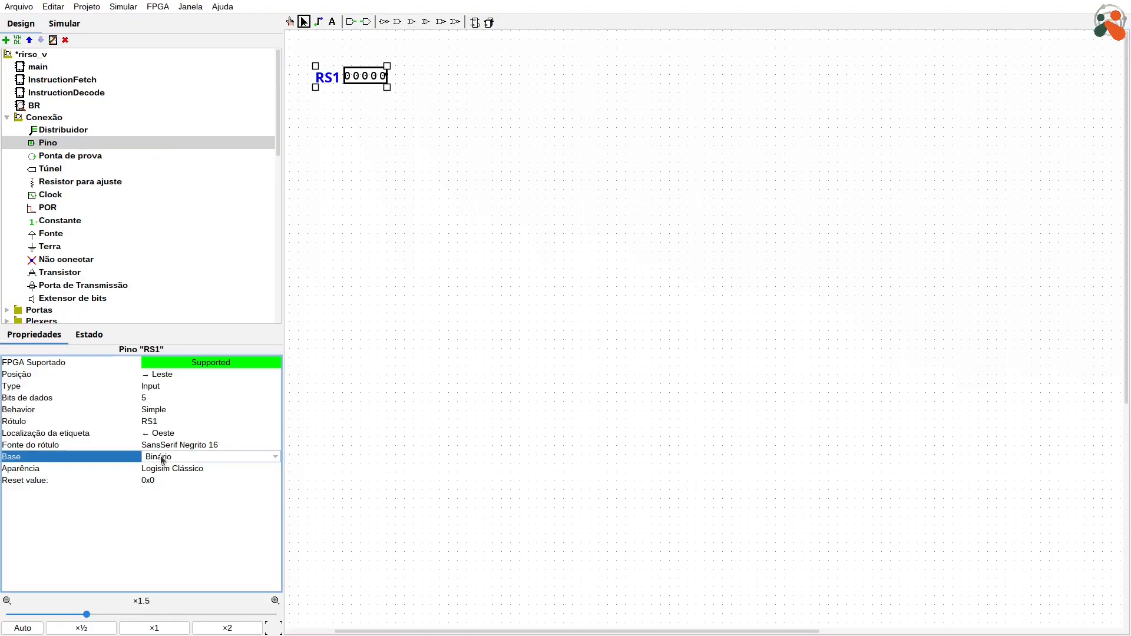
pyautogui.click(189, 500)
pyautogui.click(503, 425)
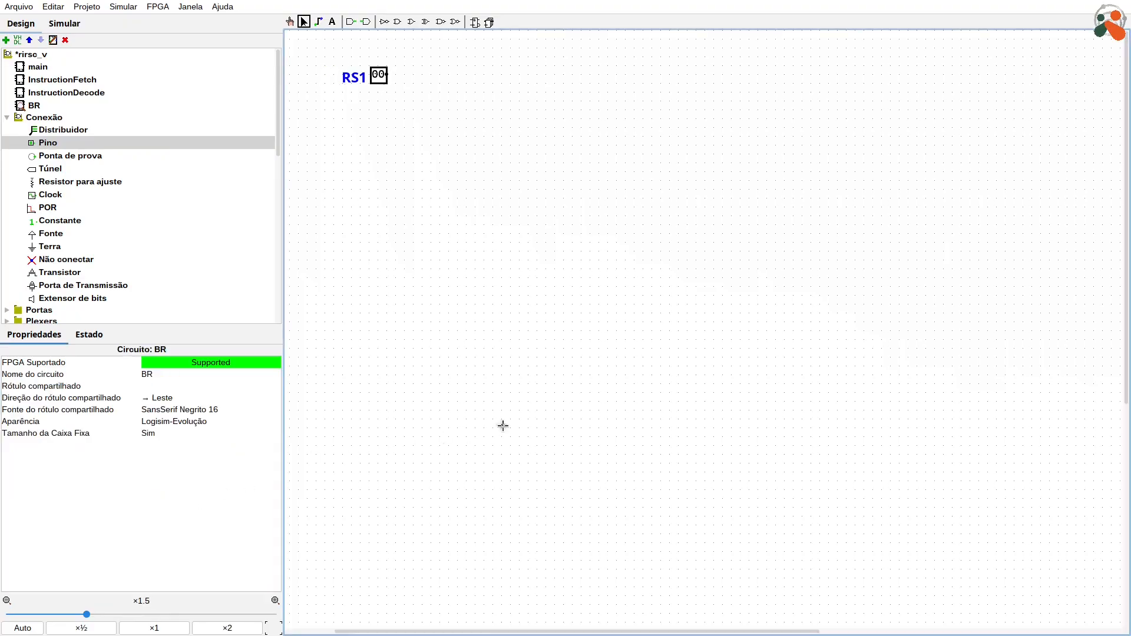
# Step: Set the RS1 pin's numeric base to signed decimal (Decimal com sinal)
pyautogui.click(382, 84)
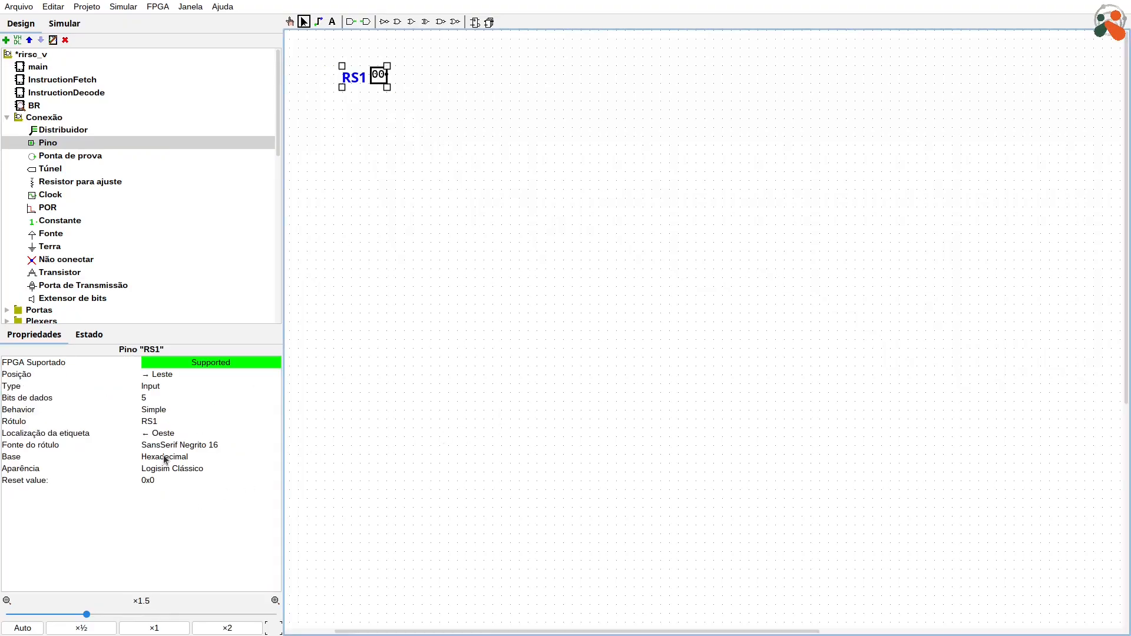
pyautogui.click(164, 458)
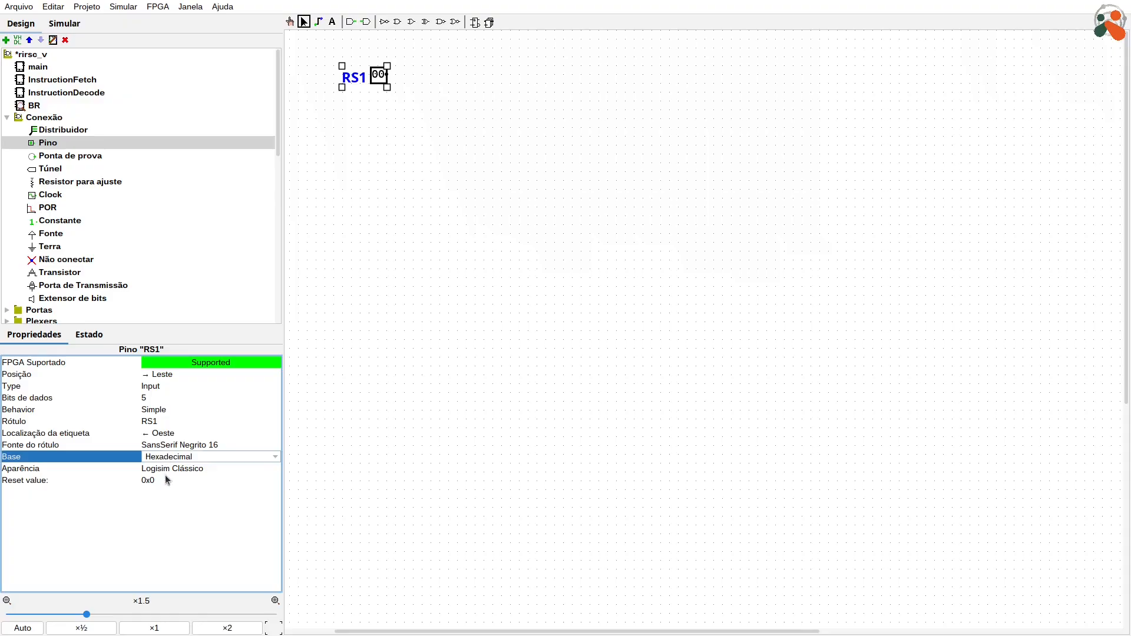
pyautogui.click(165, 475)
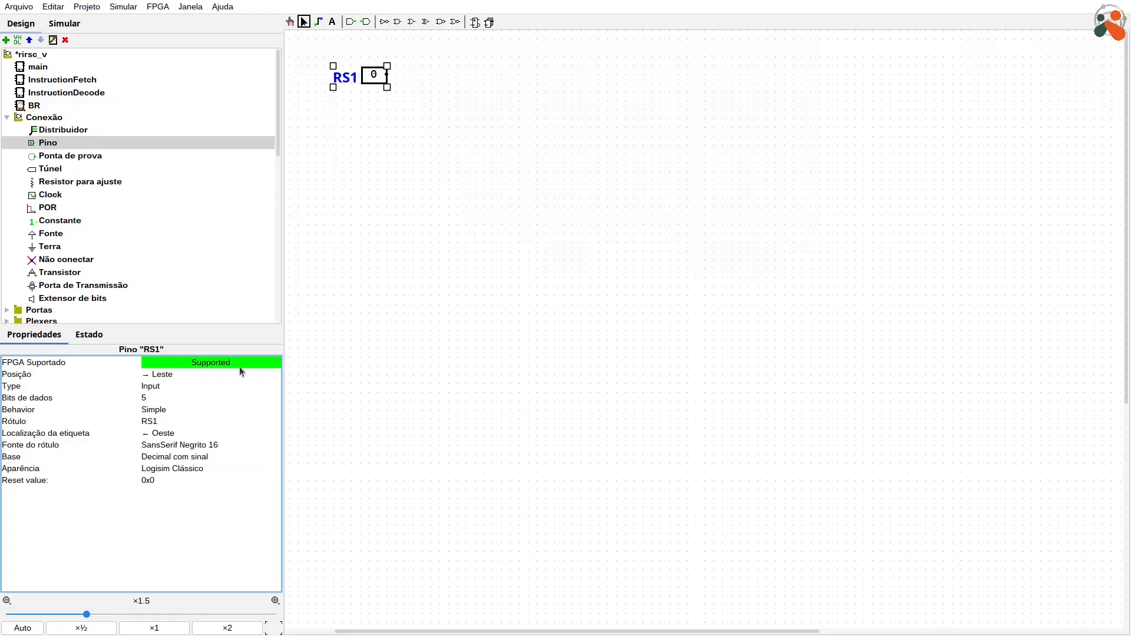
pyautogui.click(610, 138)
# Step: Duplicate the RS1 pin, align the copy directly below it, and label the copy RS2
pyautogui.moveTo(374, 75); pyautogui.dragTo(358, 92)
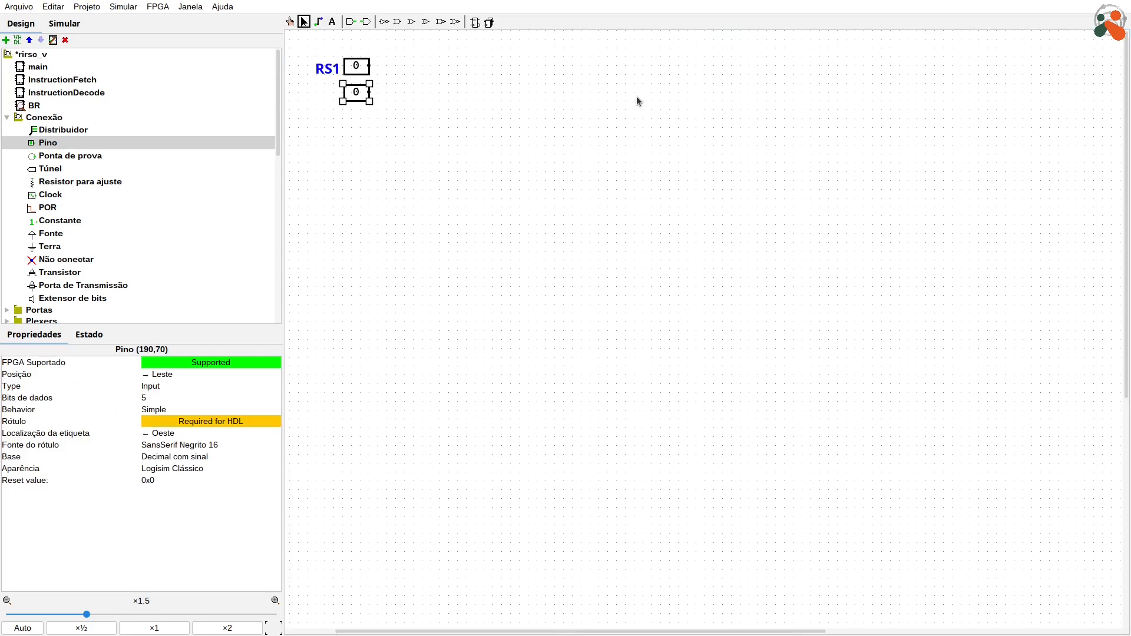
pyautogui.write('RS2')
pyautogui.press('Return')
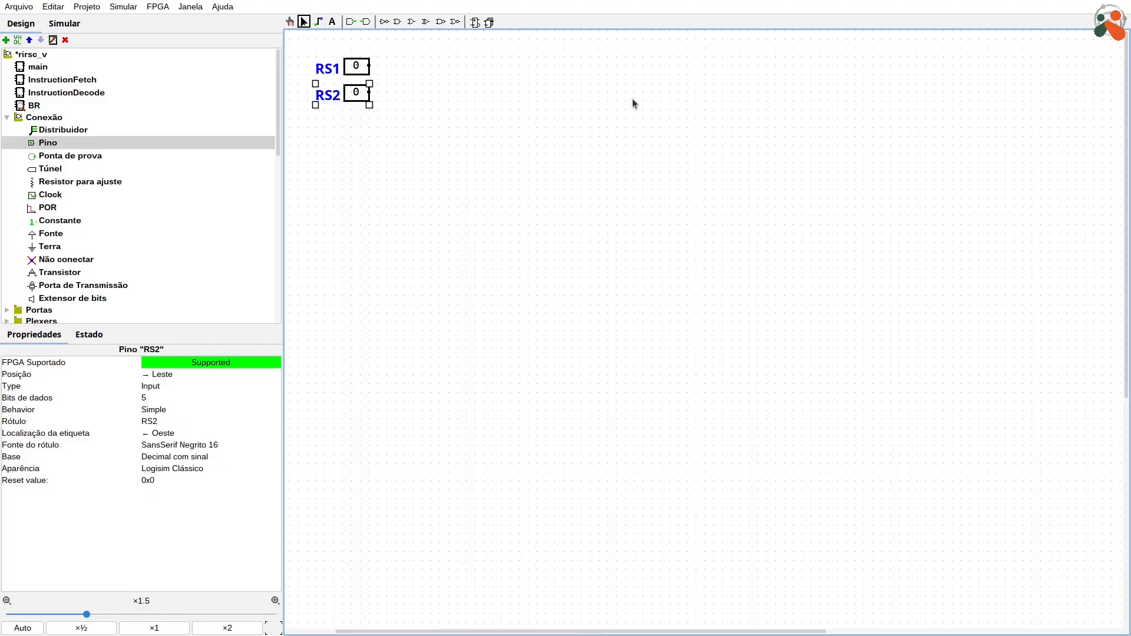
pyautogui.click(555, 132)
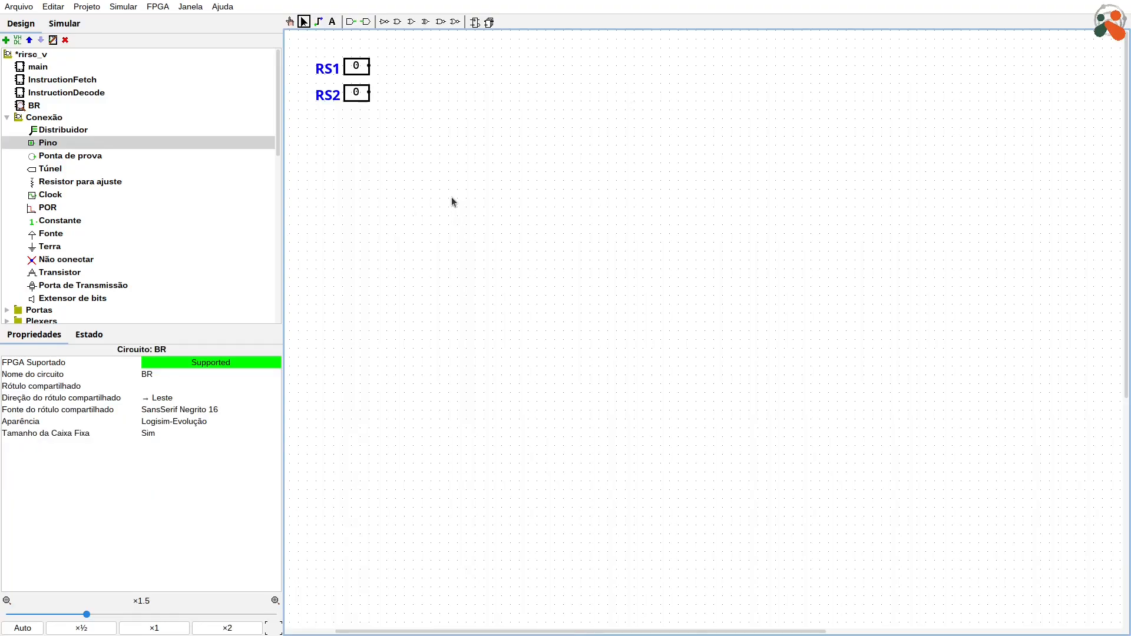
# Step: Duplicate the RS2 pin, place the copy below it with a gap, and label the copy RD
pyautogui.moveTo(357, 93); pyautogui.dragTo(356, 137)
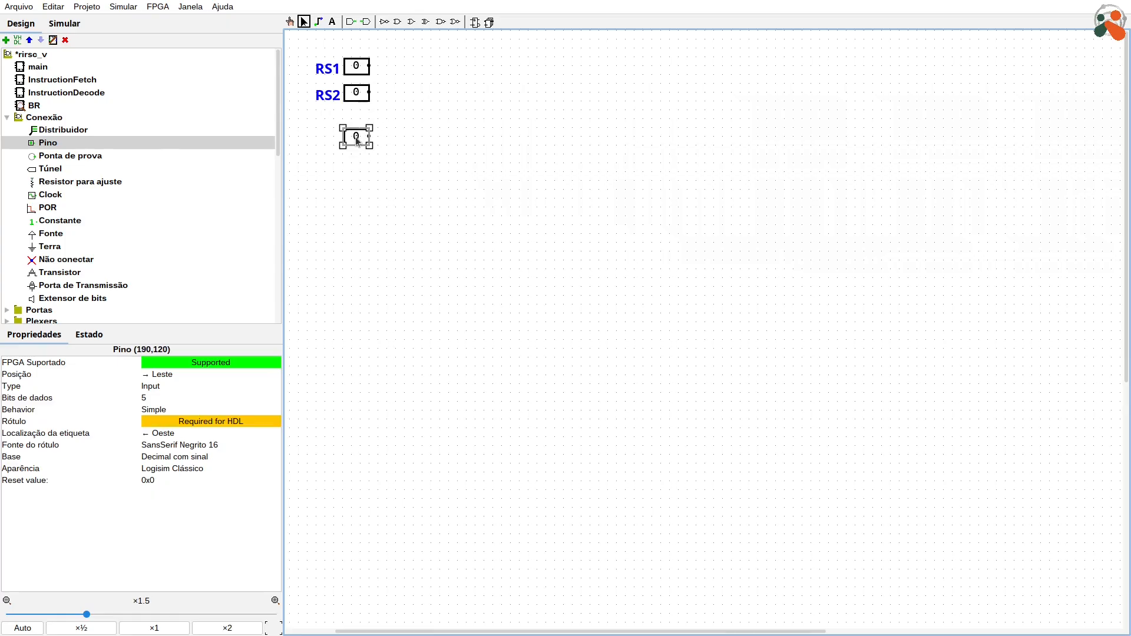
pyautogui.write('RD')
pyautogui.click(534, 154)
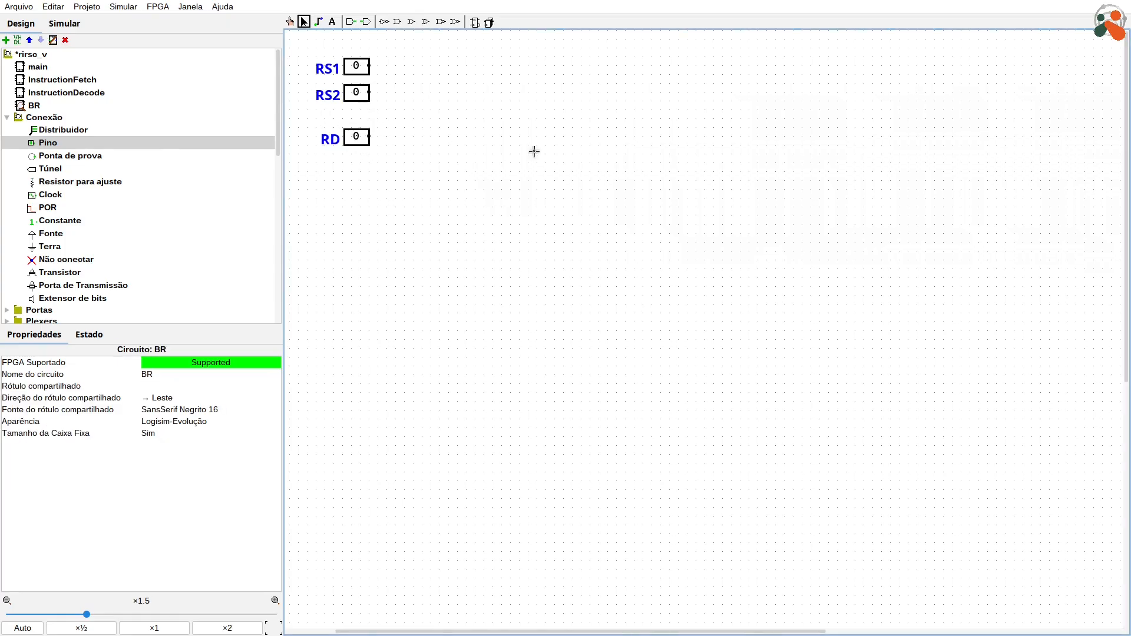
# Step: Duplicate the RD pin below itself and set the copy's data width to 32 bits
pyautogui.click(359, 142)
pyautogui.moveTo(359, 141); pyautogui.dragTo(359, 163)
pyautogui.hotkey('ctrl', 'd')
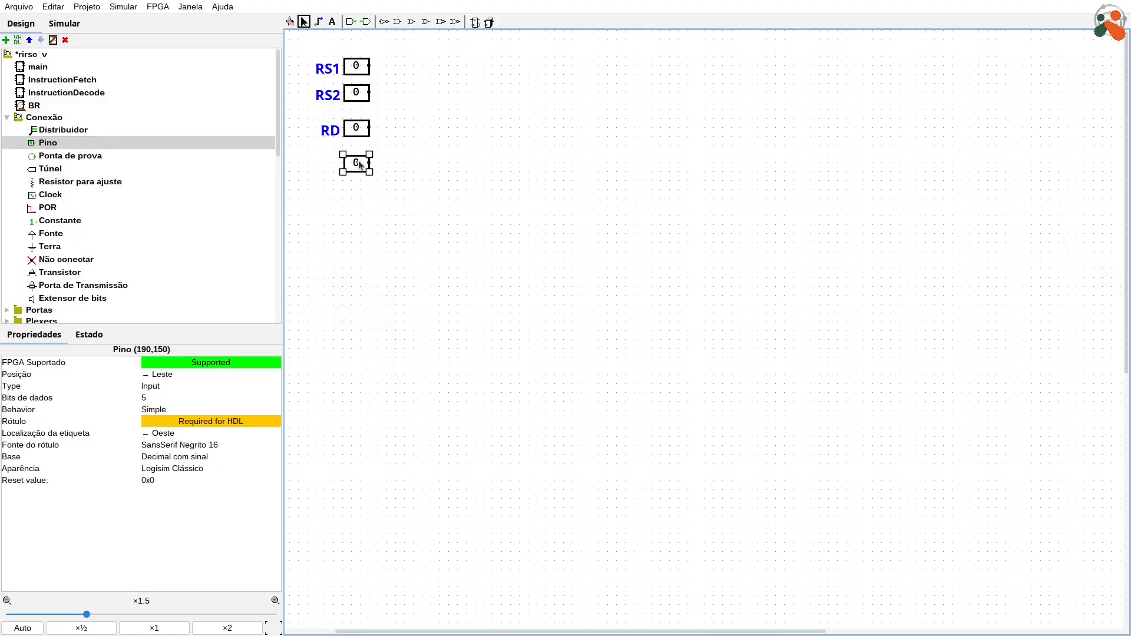
pyautogui.click(172, 399)
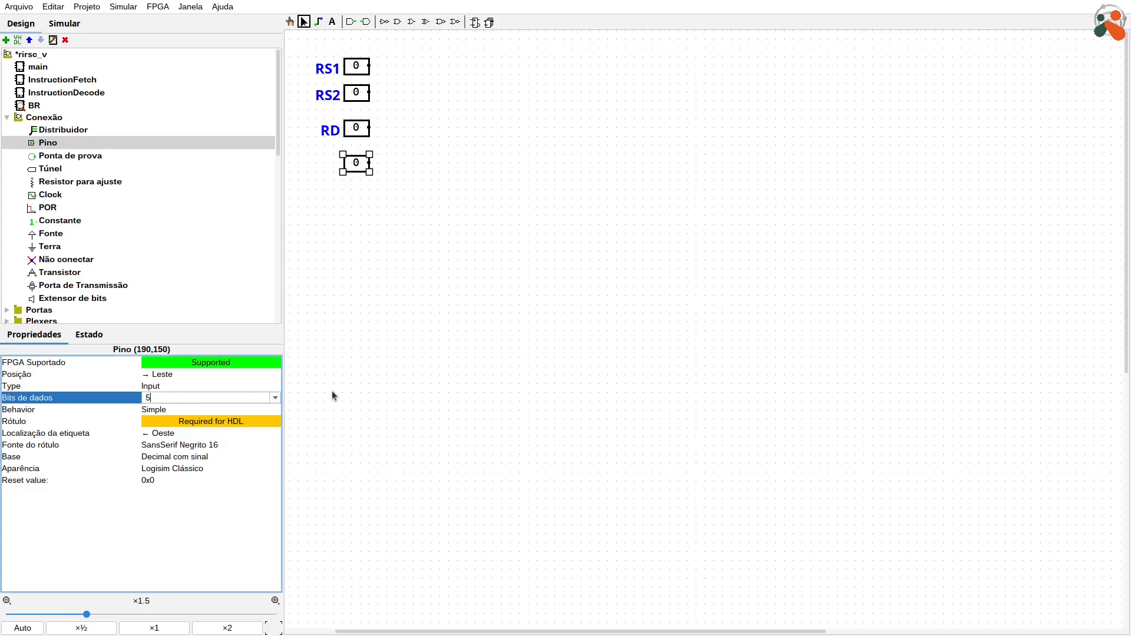
pyautogui.press('BackSpace')
pyautogui.write('32')
pyautogui.press('Return')
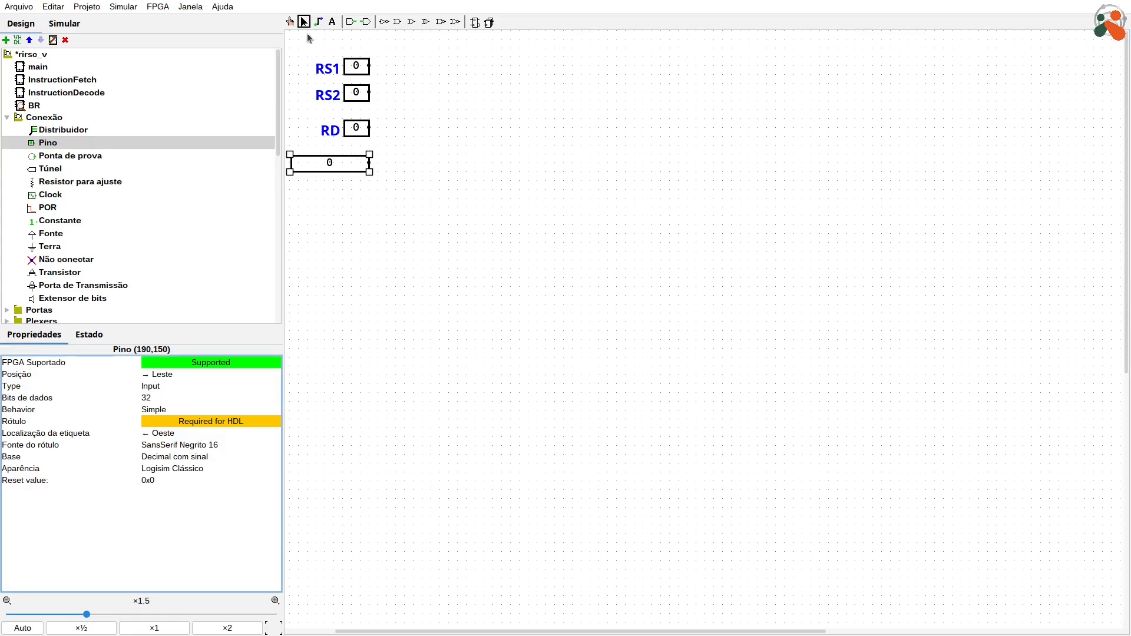
# Step: Align the 32-bit pin's left edge with the pins above it and label it Data
pyautogui.moveTo(328, 161); pyautogui.dragTo(386, 163)
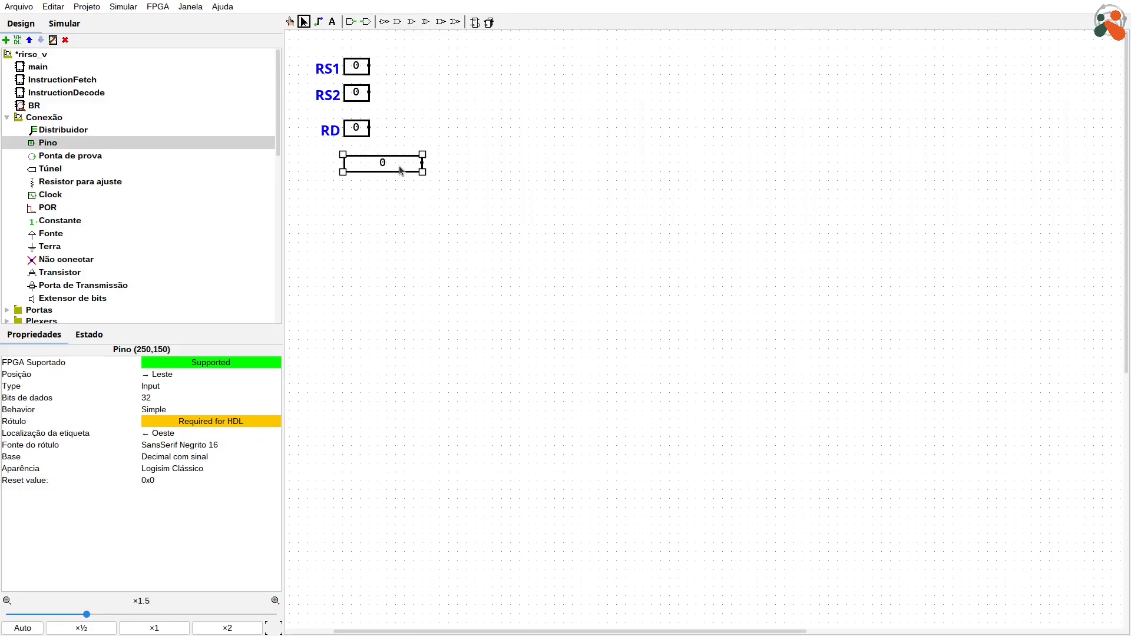
pyautogui.press('Return')
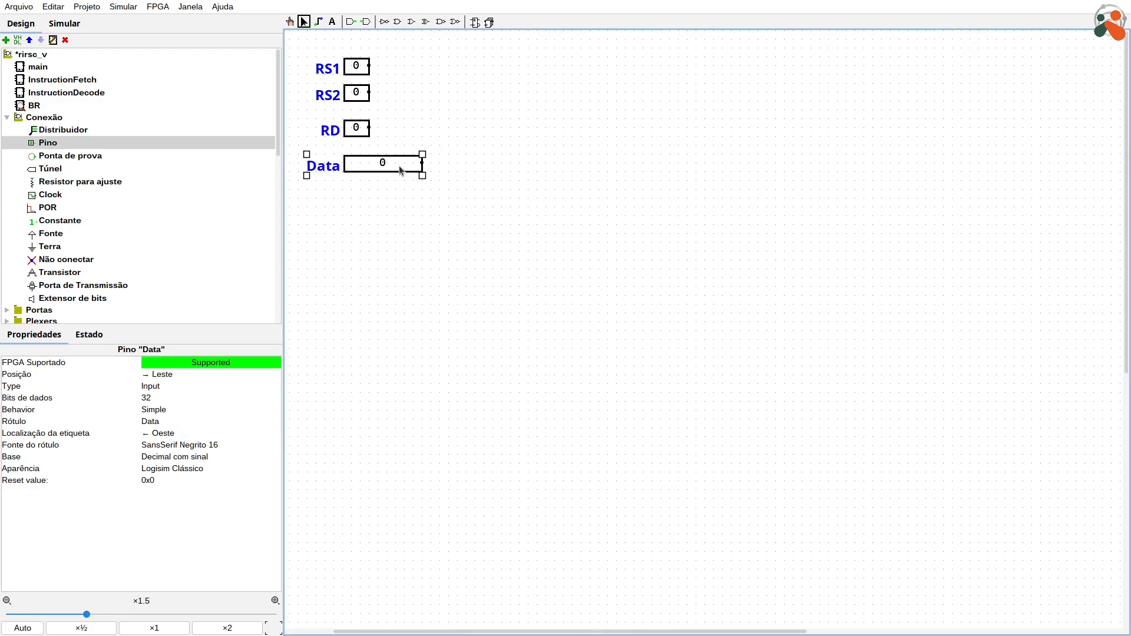
pyautogui.click(557, 210)
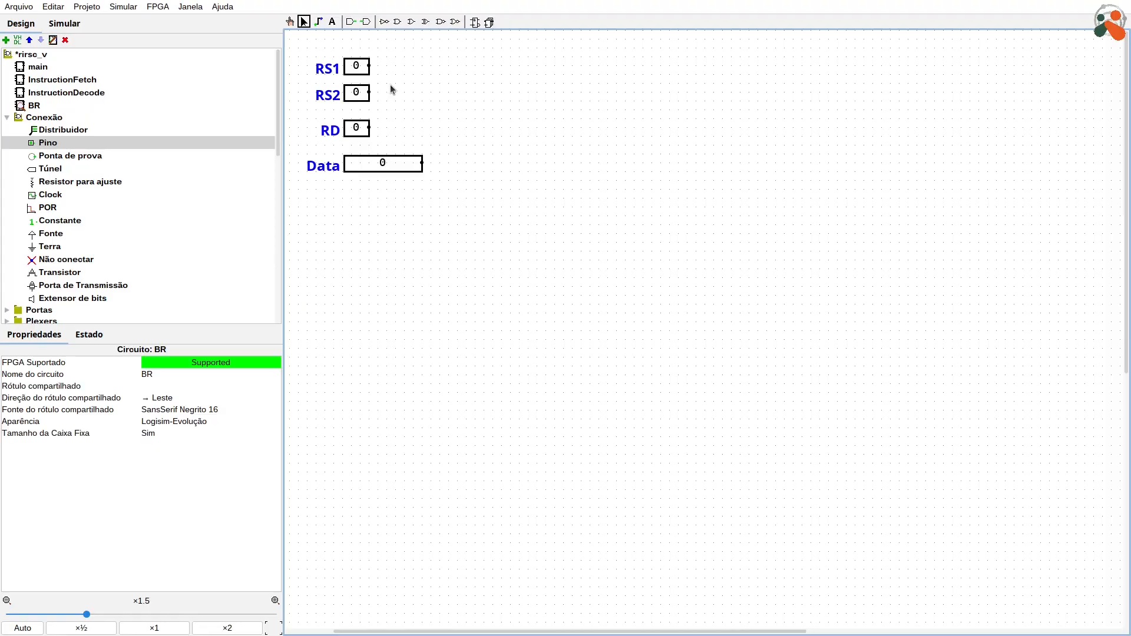
# Step: Place a 1-bit input pin below the Data pin and label it CLK
pyautogui.click(53, 142)
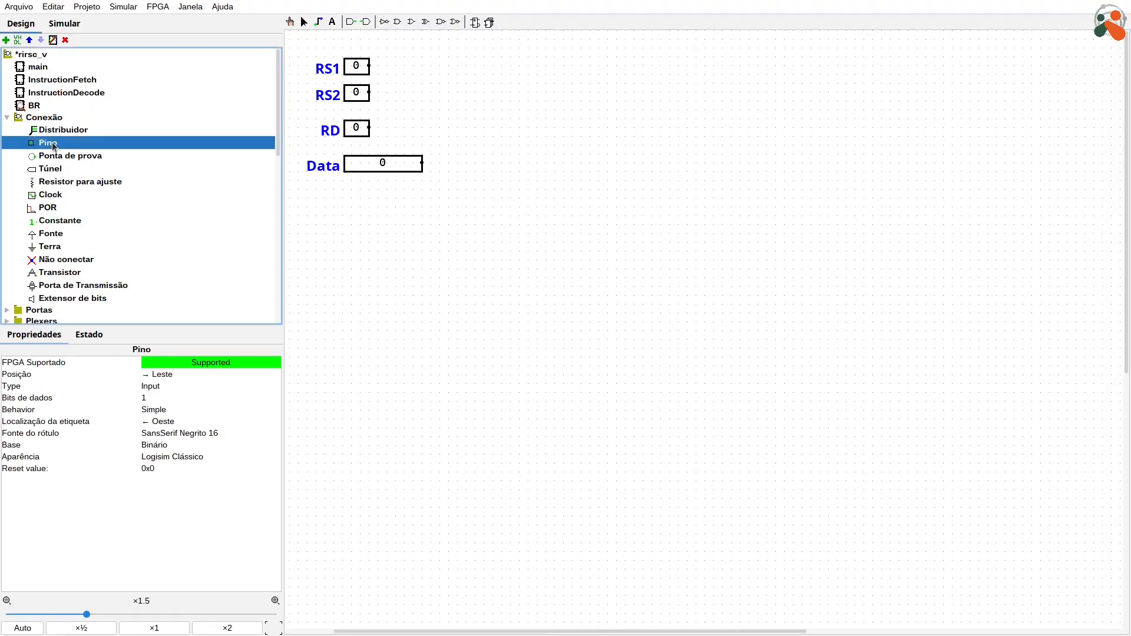
pyautogui.click(361, 209)
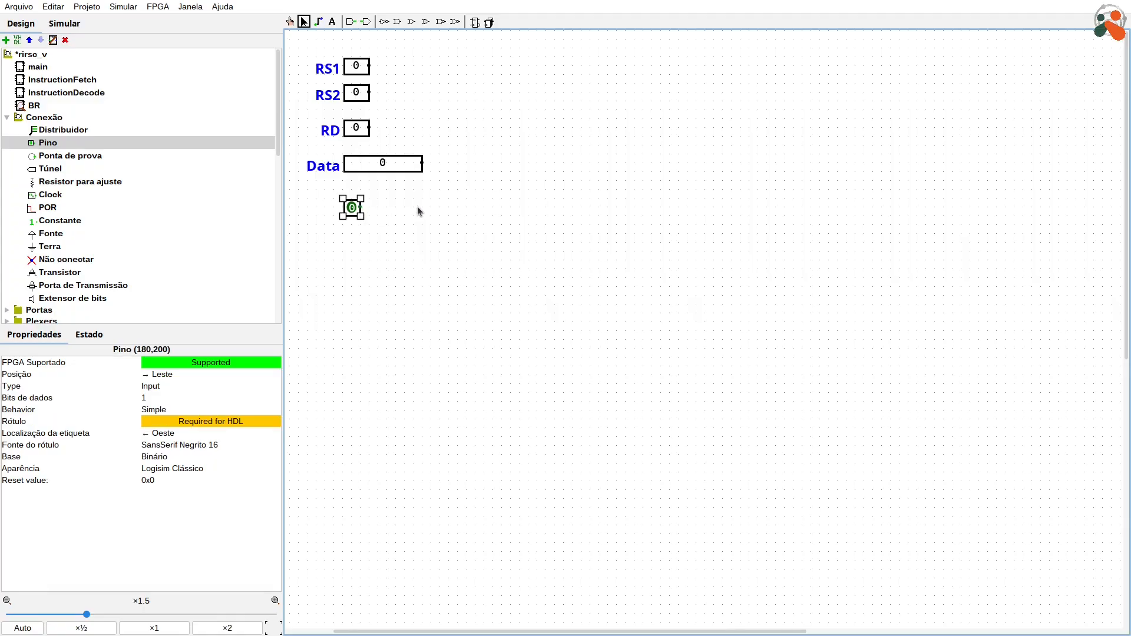
pyautogui.write('CLK')
pyautogui.press('Return')
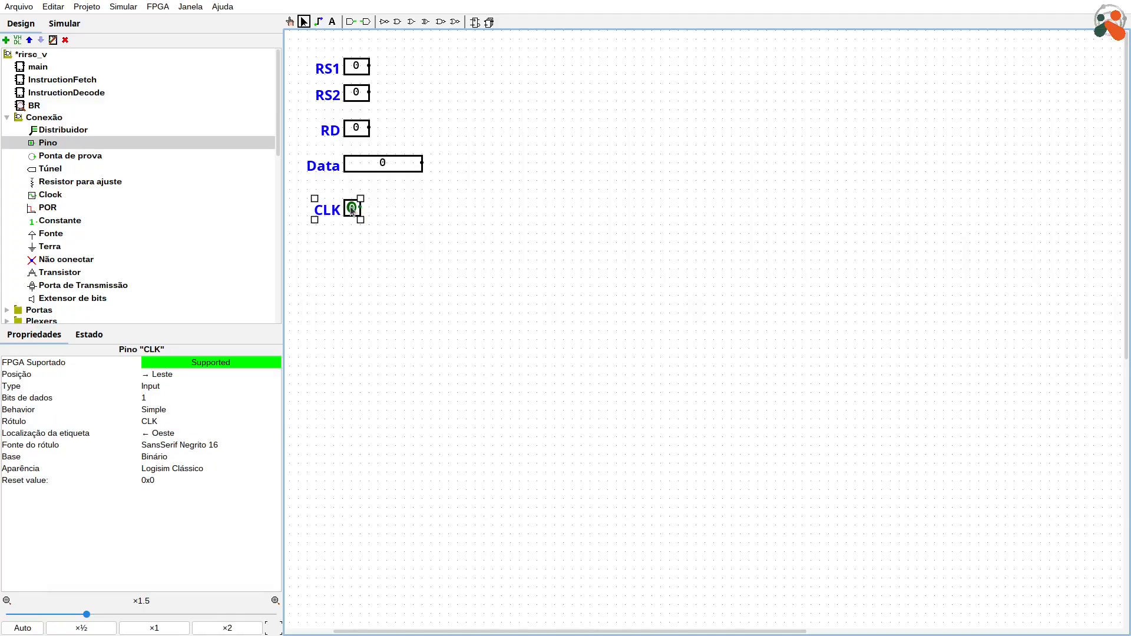
# Step: Duplicate the CLK pin, place the copy directly below it, and label the copy RST
pyautogui.moveTo(351, 207); pyautogui.dragTo(354, 236)
pyautogui.hotkey('ctrl', 'd')
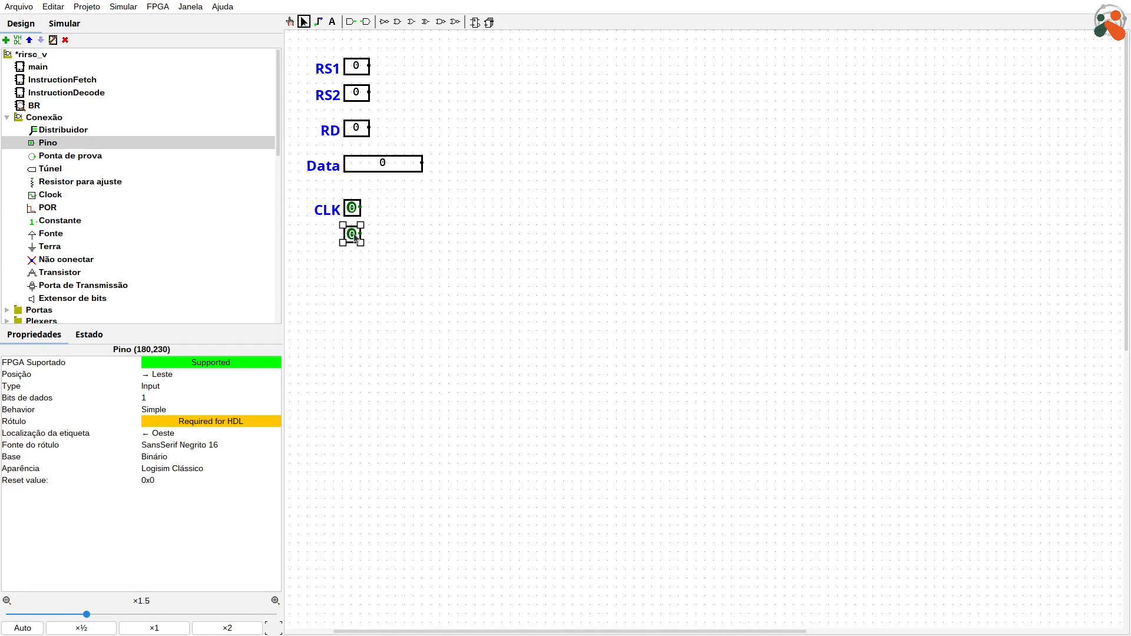
pyautogui.write('RST')
pyautogui.press('Return')
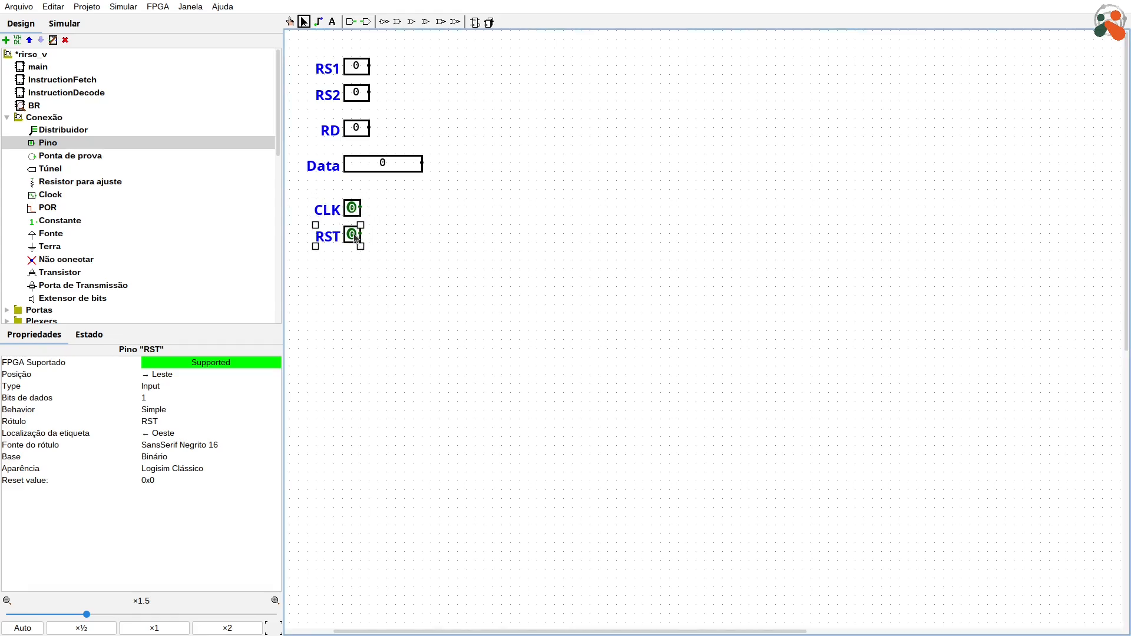
pyautogui.click(568, 222)
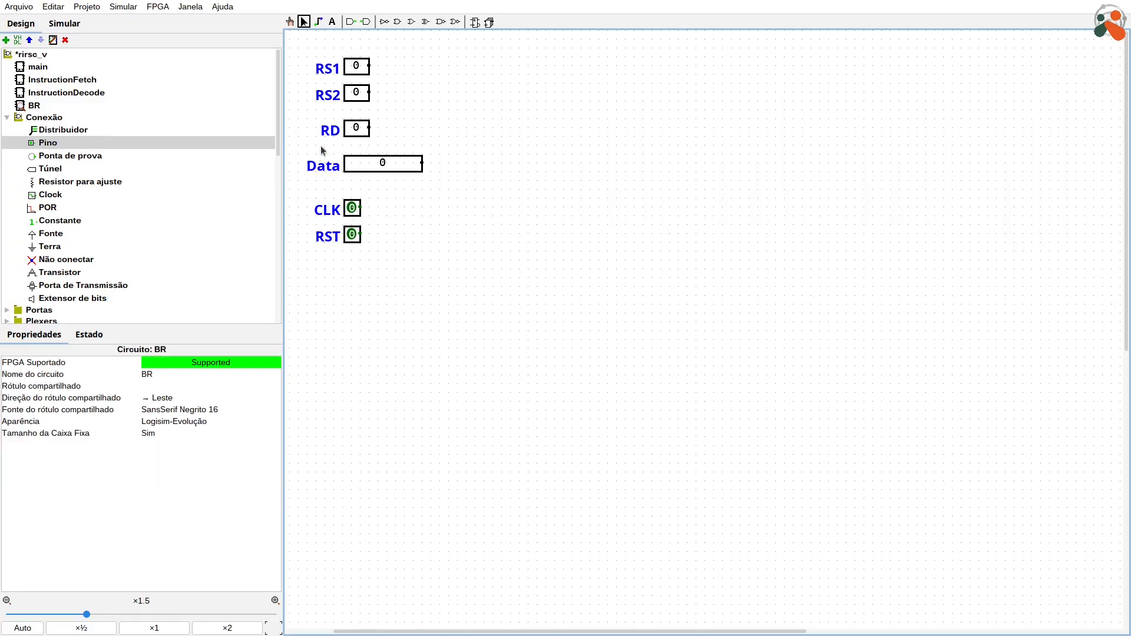
# Step: Duplicate the CLK pin and shift CLK and RST down so the copy sits between Data and CLK
pyautogui.click(351, 210)
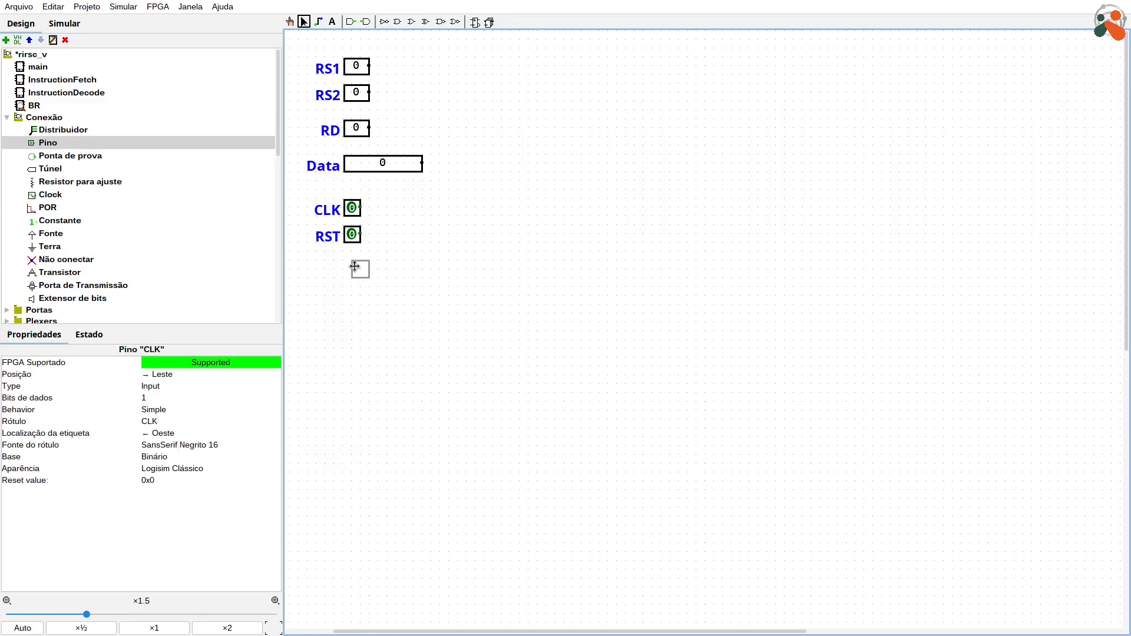
pyautogui.click(427, 224)
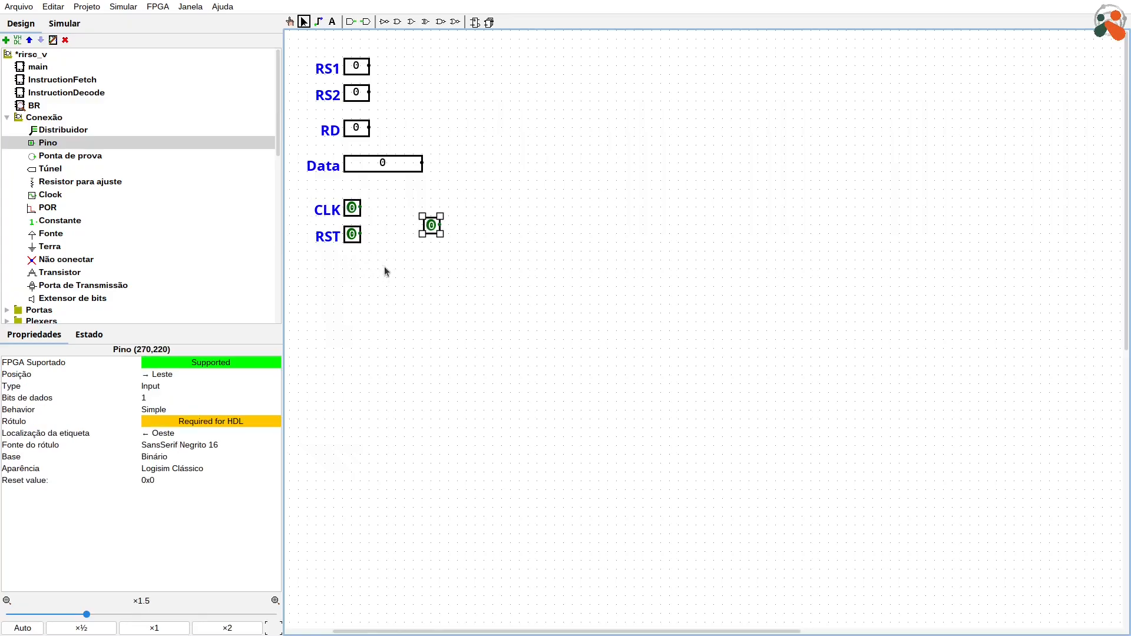
pyautogui.moveTo(384, 270); pyautogui.dragTo(295, 179)
pyautogui.moveTo(354, 215)
pyautogui.mouseDown()
pyautogui.moveTo(354, 247)
pyautogui.moveTo(354, 232)
pyautogui.mouseUp()
pyautogui.moveTo(431, 232); pyautogui.dragTo(350, 202)
# Step: Label the new pin RegWrite and shift the RegWrite, CLK and RST pins right so the whole label fits
pyautogui.press('l')
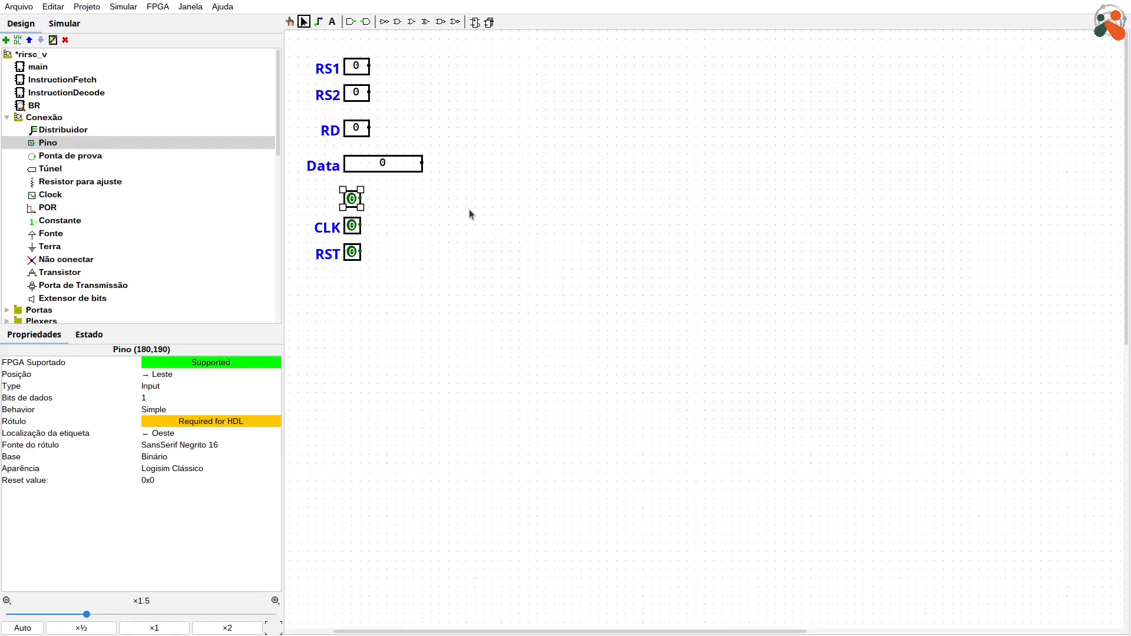
pyautogui.press('Return')
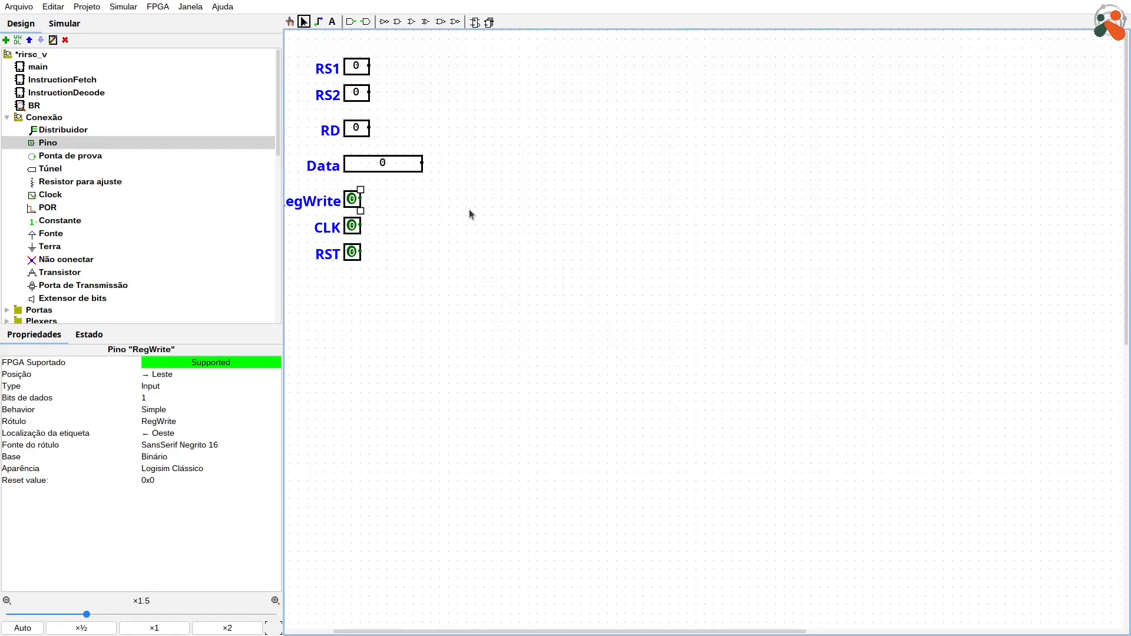
pyautogui.click(397, 204)
pyautogui.moveTo(353, 203); pyautogui.dragTo(369, 260)
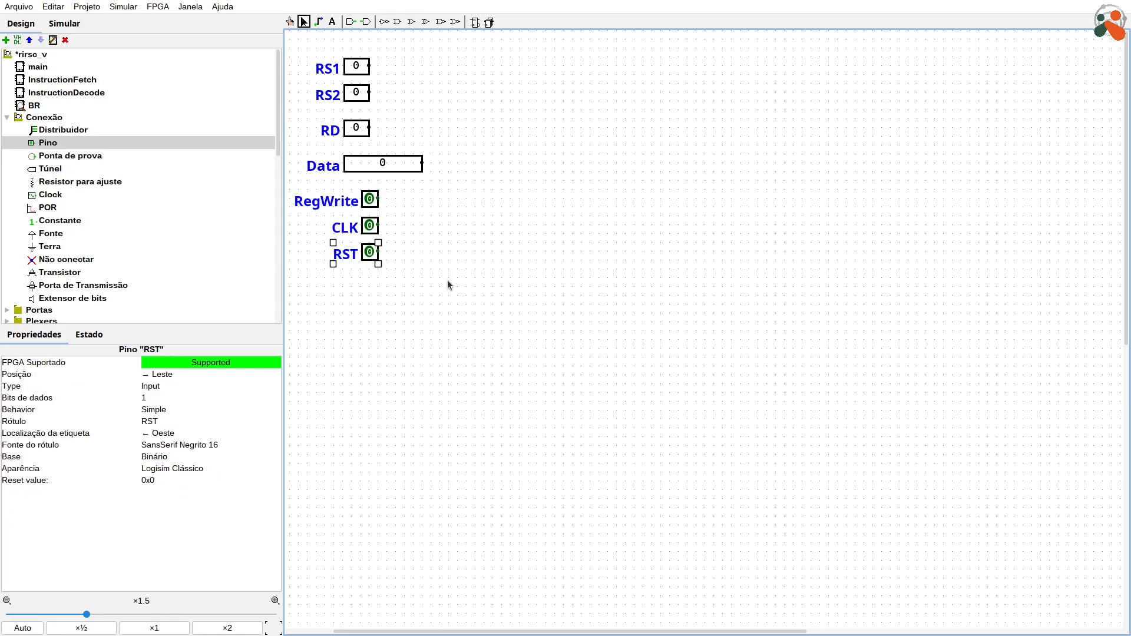
# Step: Set the label font of all seven pins to SansSerif Negrito 10 and align RS1, RS2, RD and Data in an evenly spaced column
pyautogui.moveTo(546, 340); pyautogui.dragTo(222, 26)
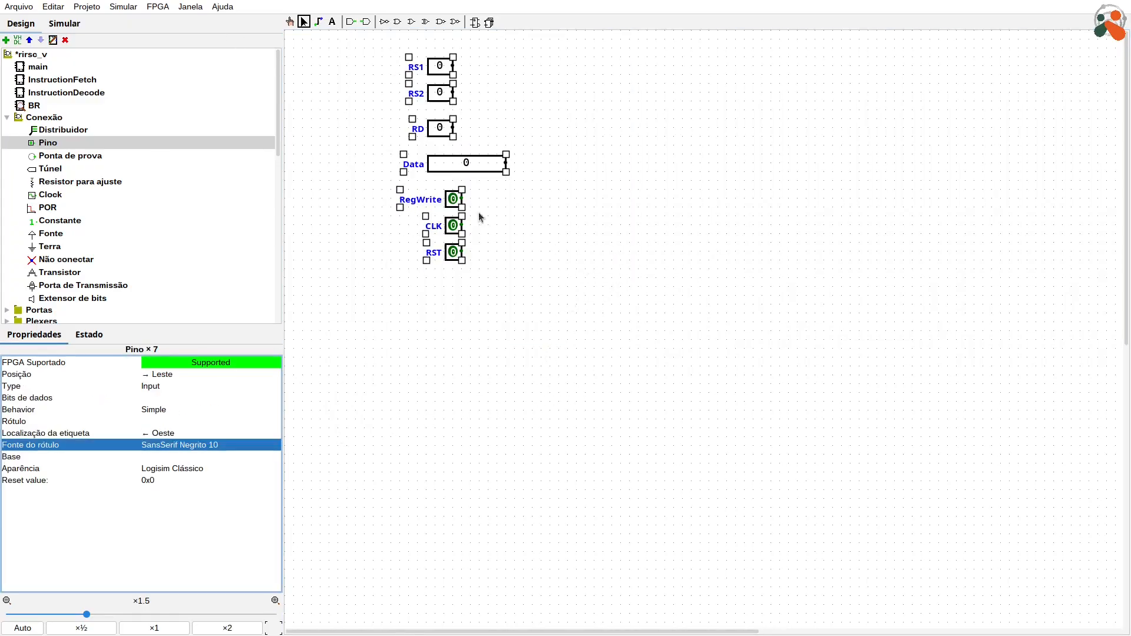
pyautogui.moveTo(466, 164); pyautogui.dragTo(377, 127)
pyautogui.click(468, 112)
pyautogui.moveTo(334, 83); pyautogui.dragTo(378, 101)
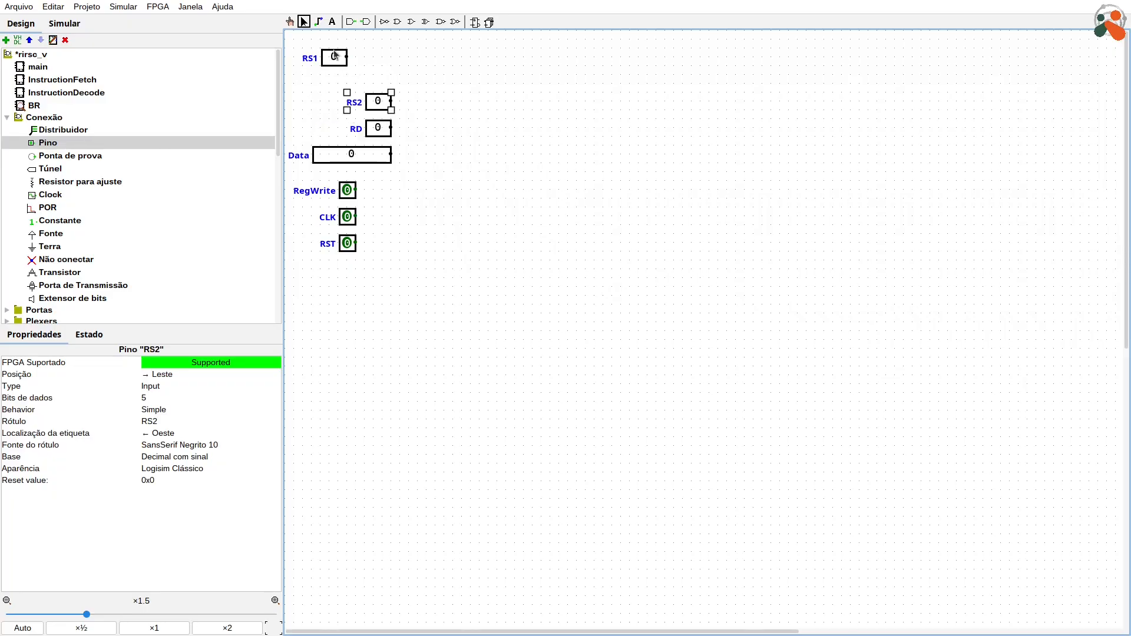
pyautogui.moveTo(334, 57); pyautogui.dragTo(380, 75)
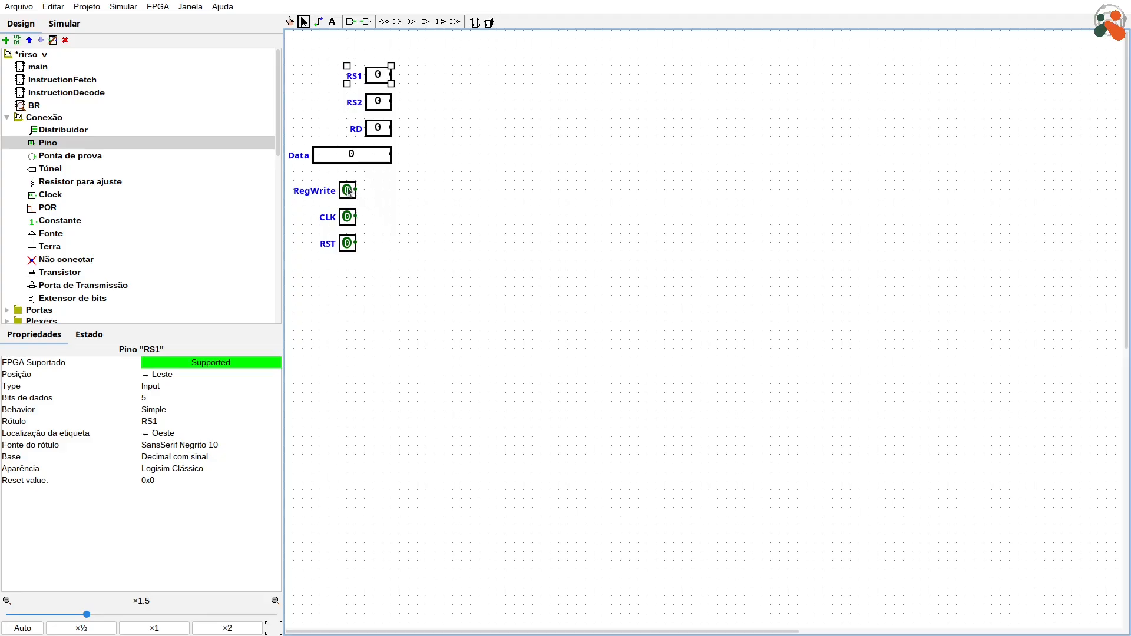
# Step: Align the RegWrite, CLK and RST pins in an evenly spaced column directly below Data and save the project
pyautogui.moveTo(349, 191); pyautogui.dragTo(383, 181)
pyautogui.moveTo(347, 217); pyautogui.dragTo(383, 208)
pyautogui.moveTo(348, 244); pyautogui.dragTo(383, 234)
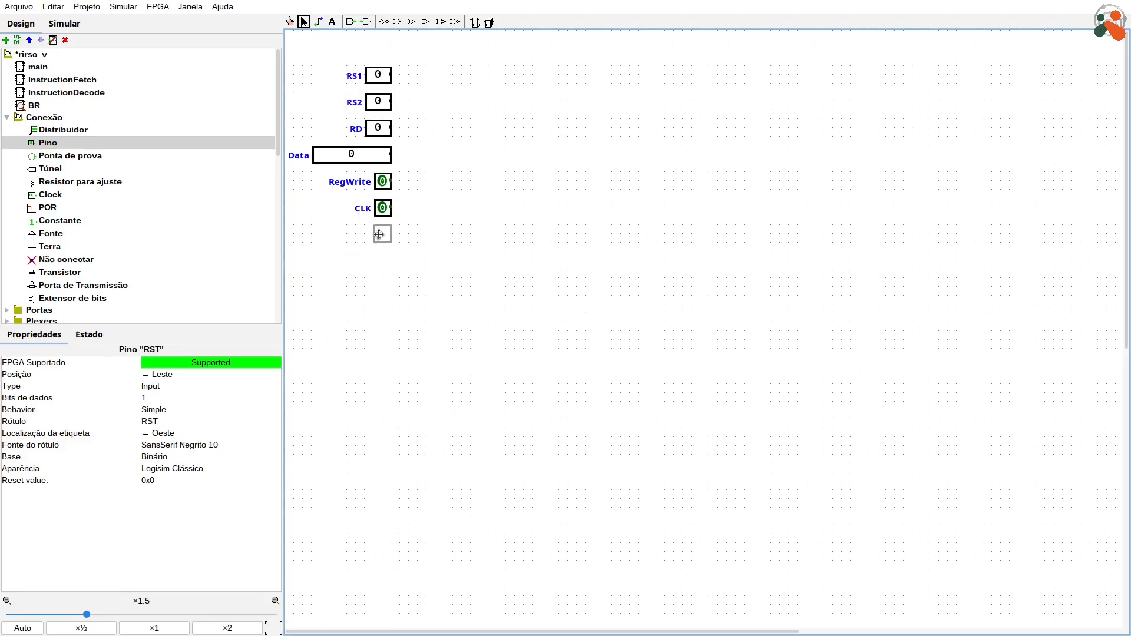
pyautogui.click(495, 226)
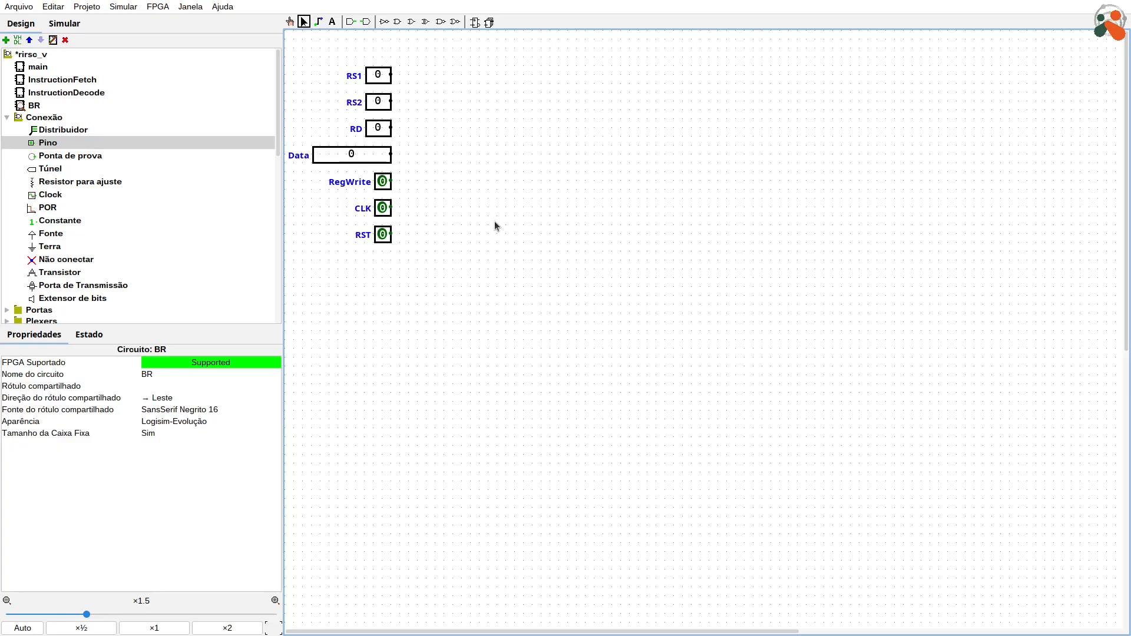
pyautogui.hotkey('ctrl', 's')
# Step: Place a Registrador from the Memória library to the right of the RS1 and RS2 pins
pyautogui.click(7, 118)
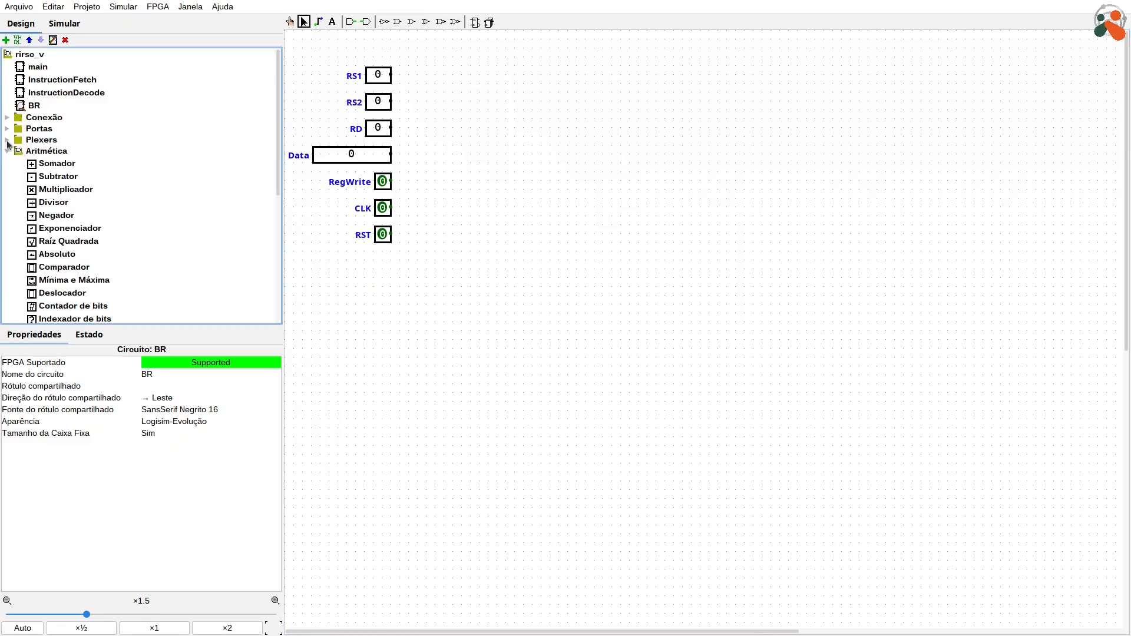
pyautogui.click(7, 152)
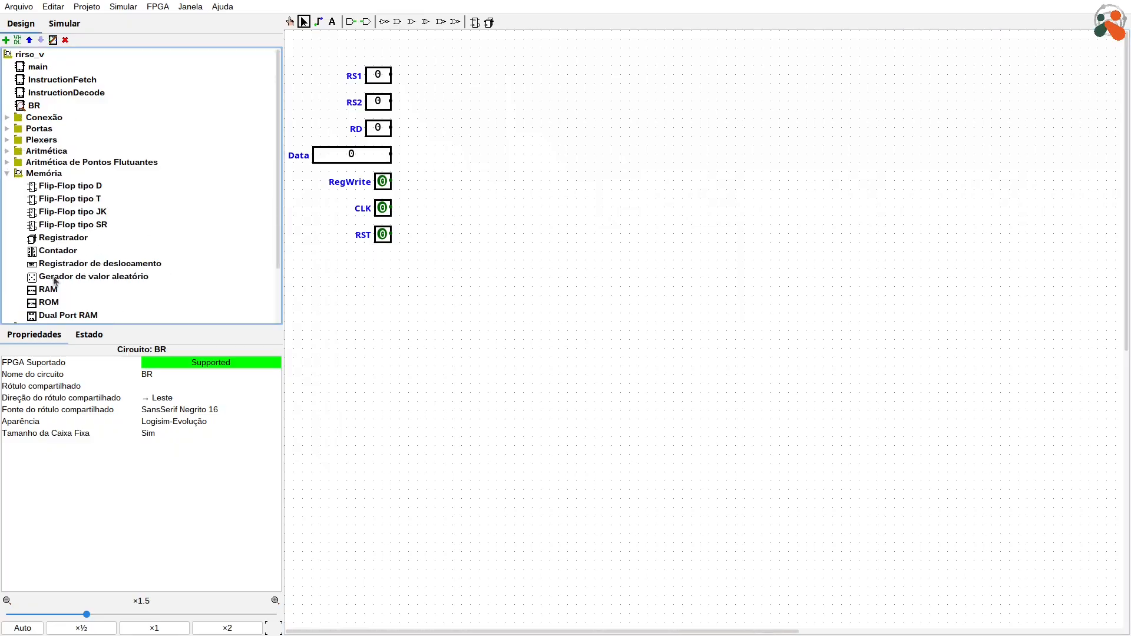
pyautogui.click(57, 238)
pyautogui.click(504, 64)
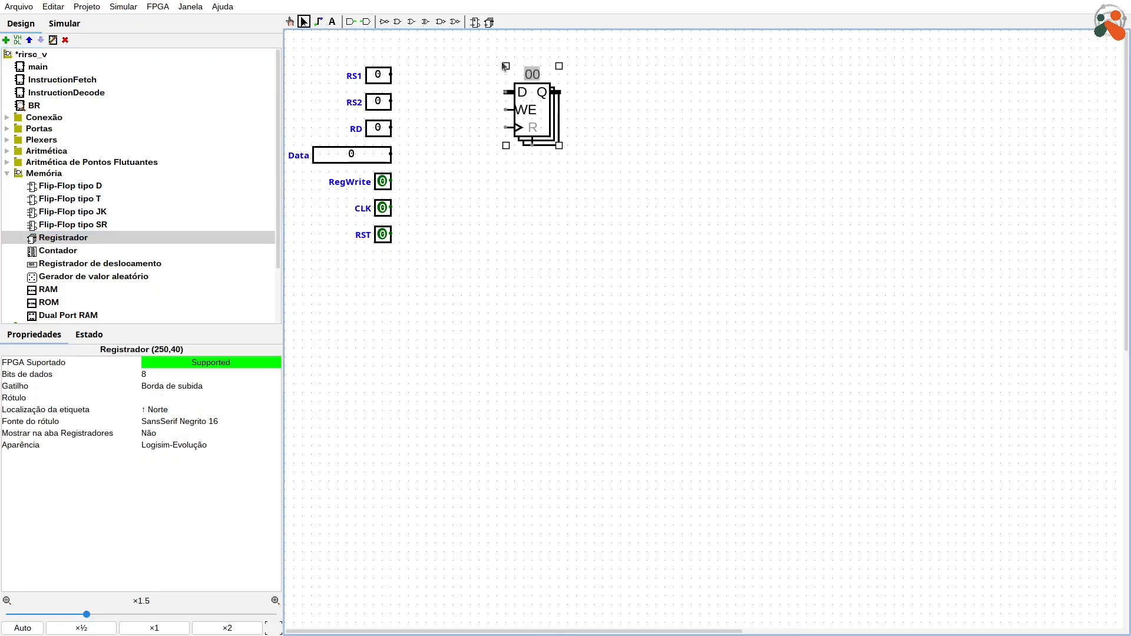
pyautogui.moveTo(534, 110); pyautogui.dragTo(552, 109)
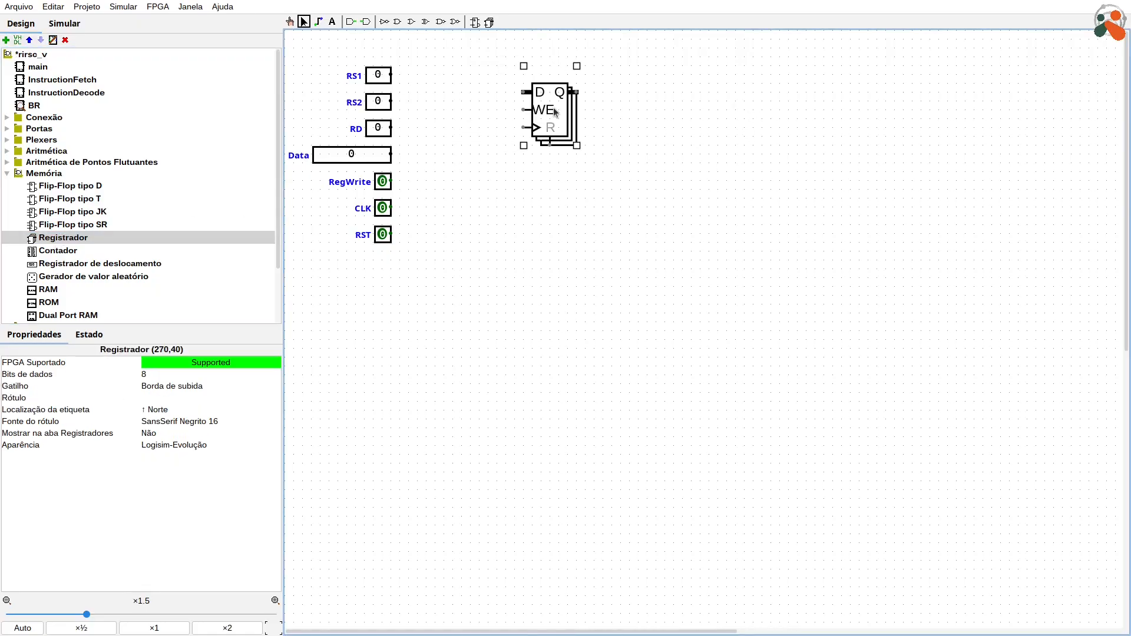
# Step: Set the register's label font and the BR circuit's shared label font to SansSerif Negrito 10, and shift the register slightly right
pyautogui.click(221, 413)
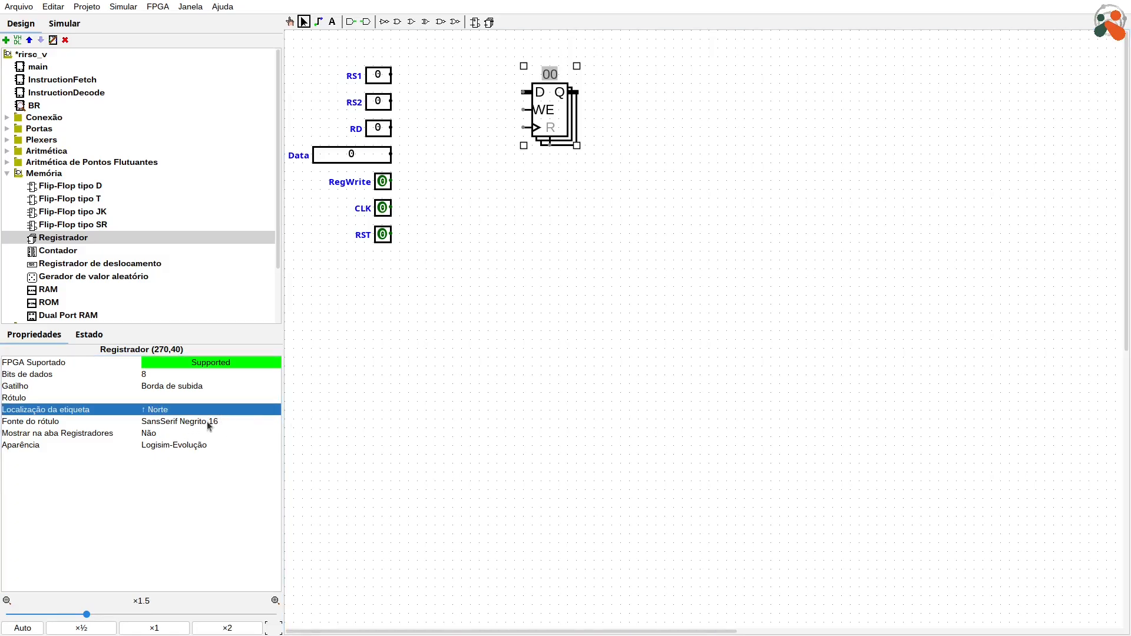
pyautogui.press('Down')
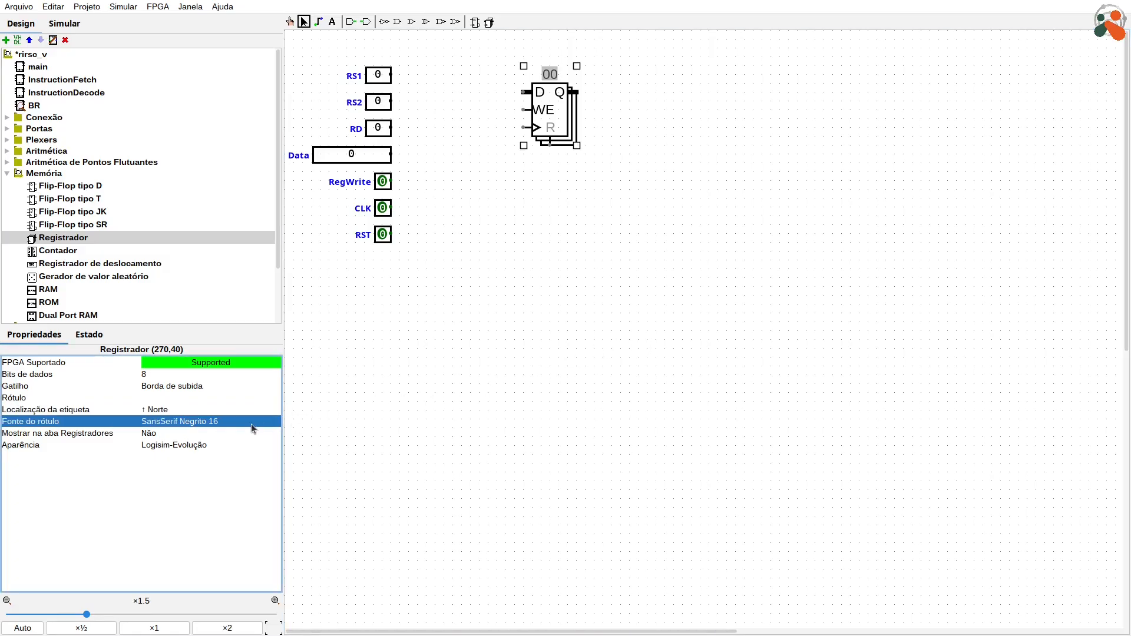
pyautogui.click(534, 384)
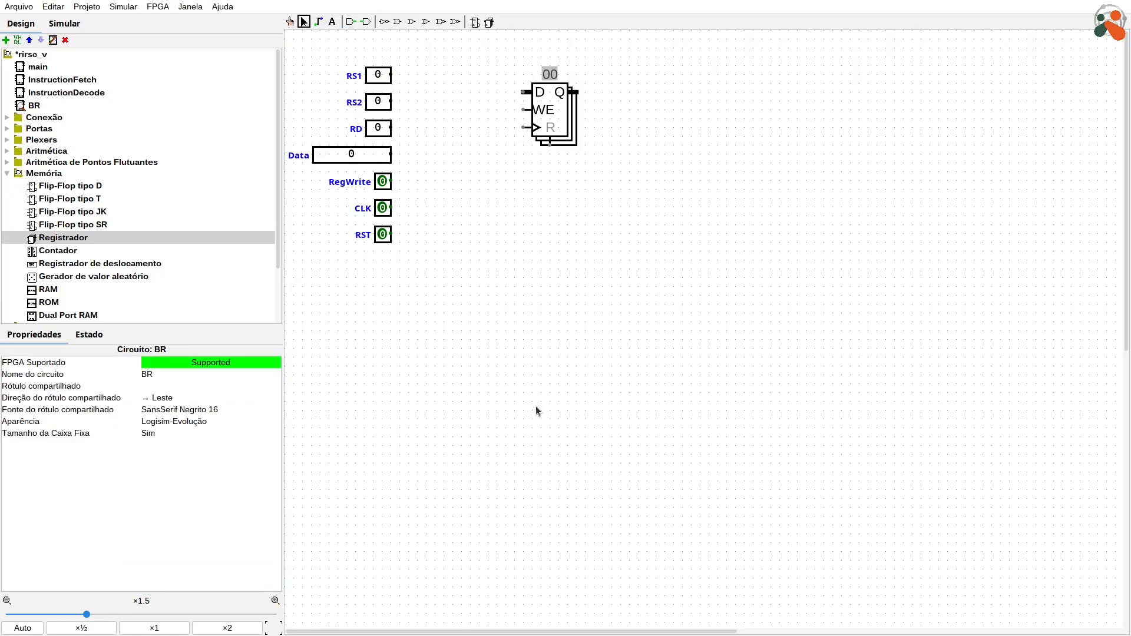
pyautogui.click(530, 384)
pyautogui.click(636, 232)
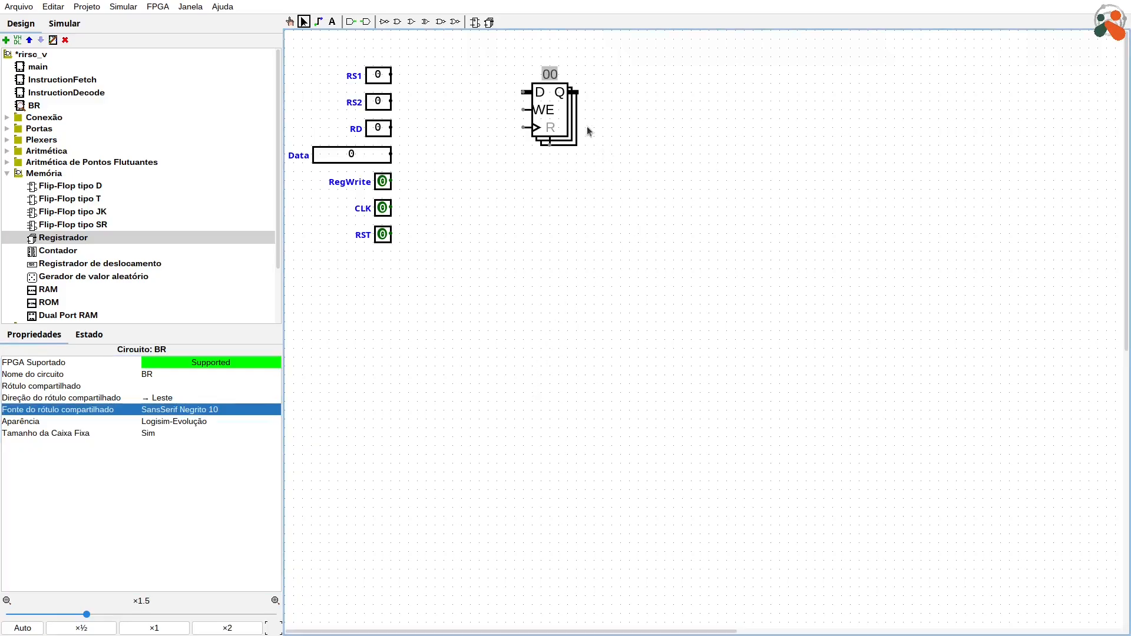
pyautogui.moveTo(566, 119); pyautogui.dragTo(559, 120)
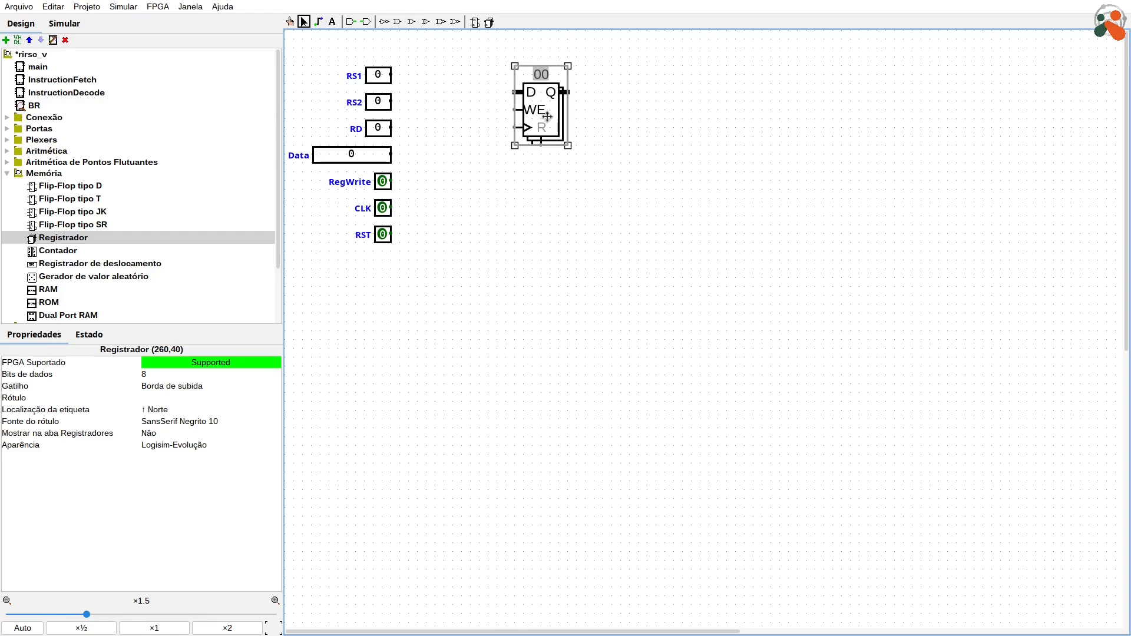
pyautogui.moveTo(552, 121); pyautogui.dragTo(565, 122)
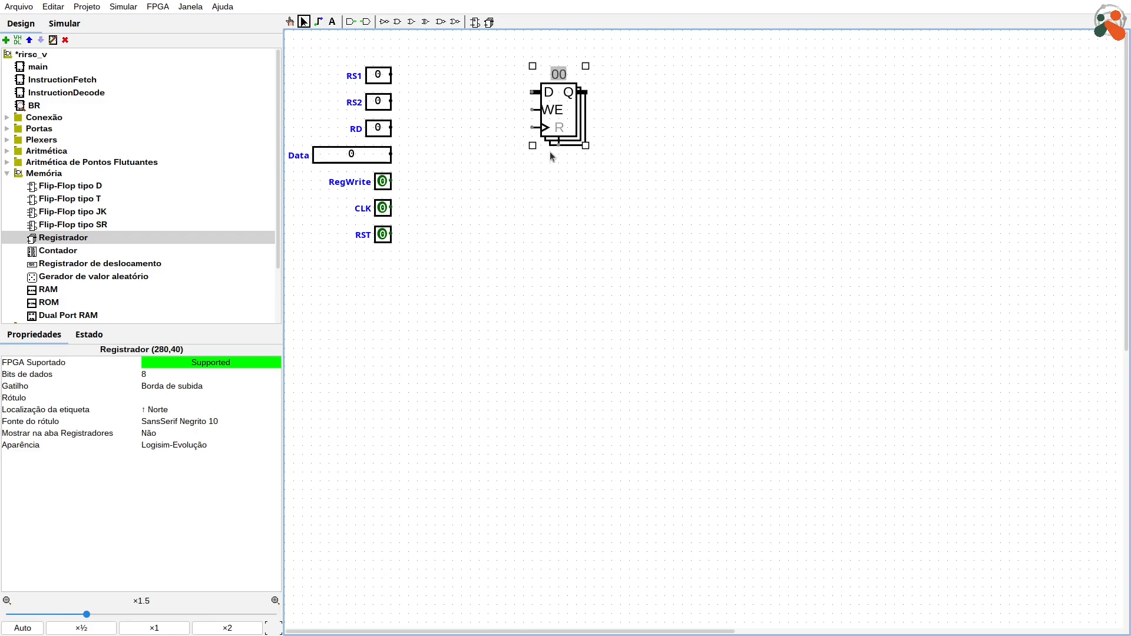
pyautogui.click(292, 296)
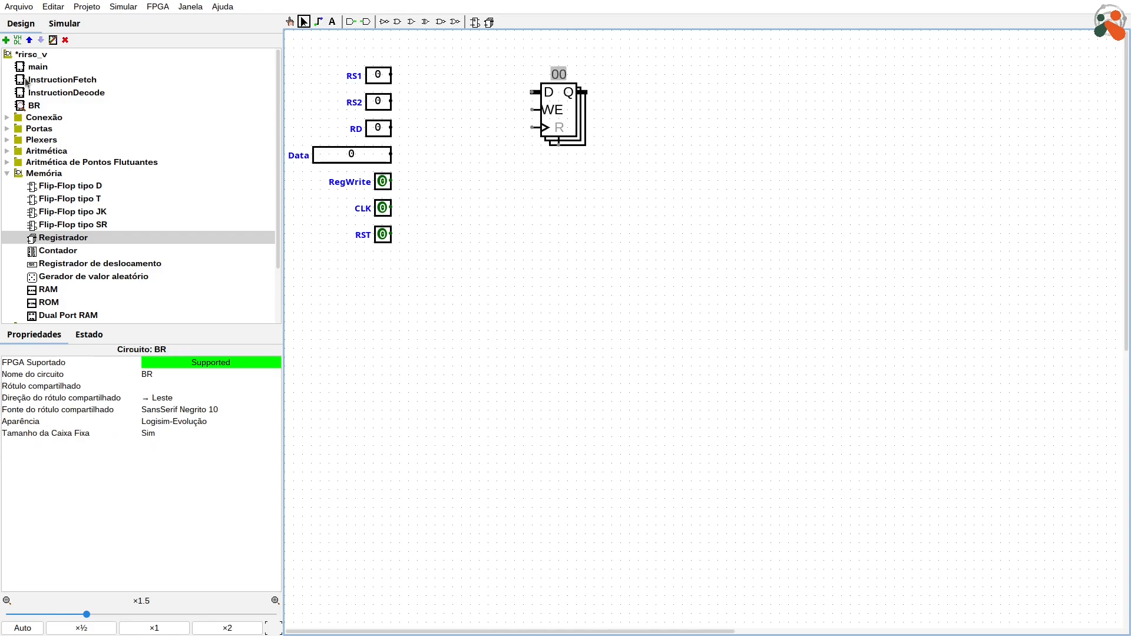
# Step: Connect a 1-bit tunnel with label font SansSerif Negrito 10 to the CLK pin and label it CLK
pyautogui.click(13, 119)
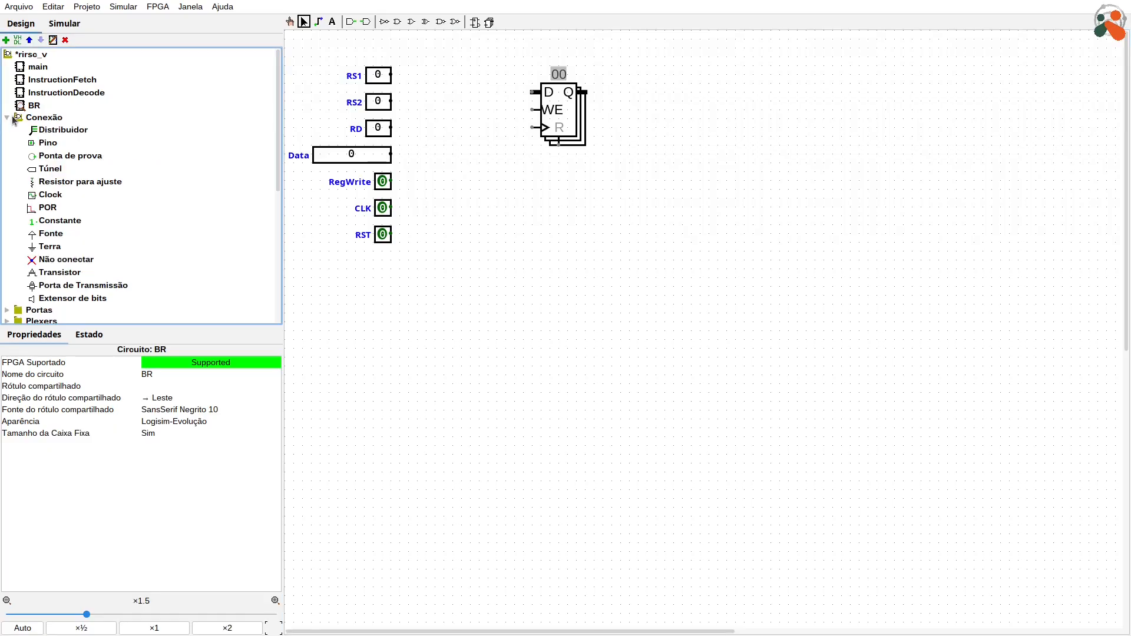
pyautogui.click(50, 169)
pyautogui.click(453, 198)
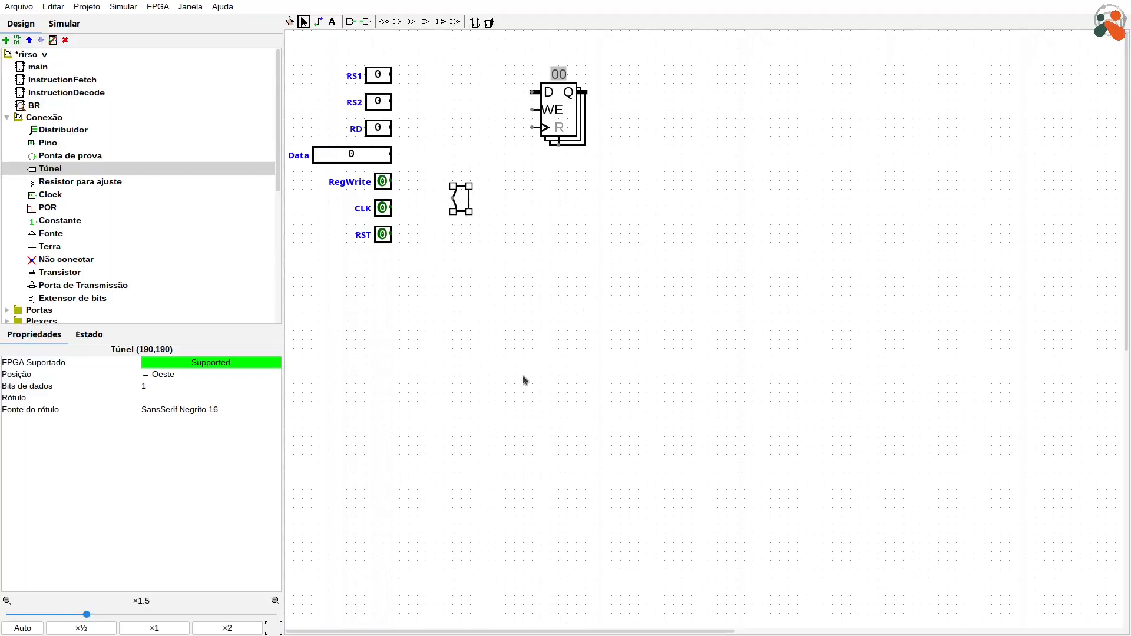
pyautogui.moveTo(462, 199); pyautogui.dragTo(413, 208)
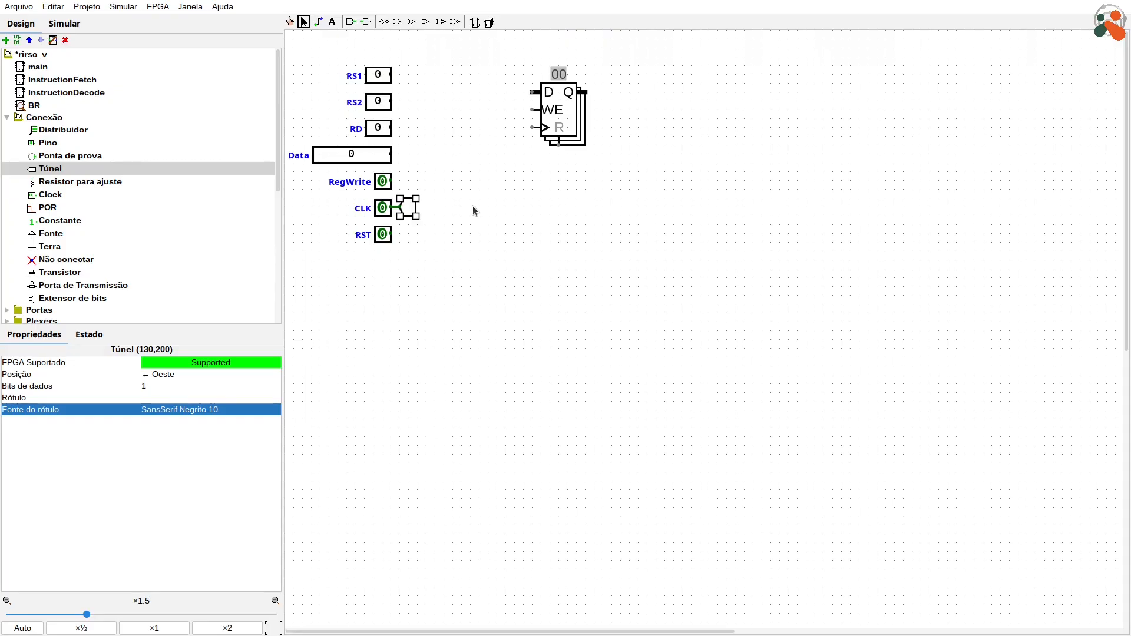
pyautogui.write('CLK')
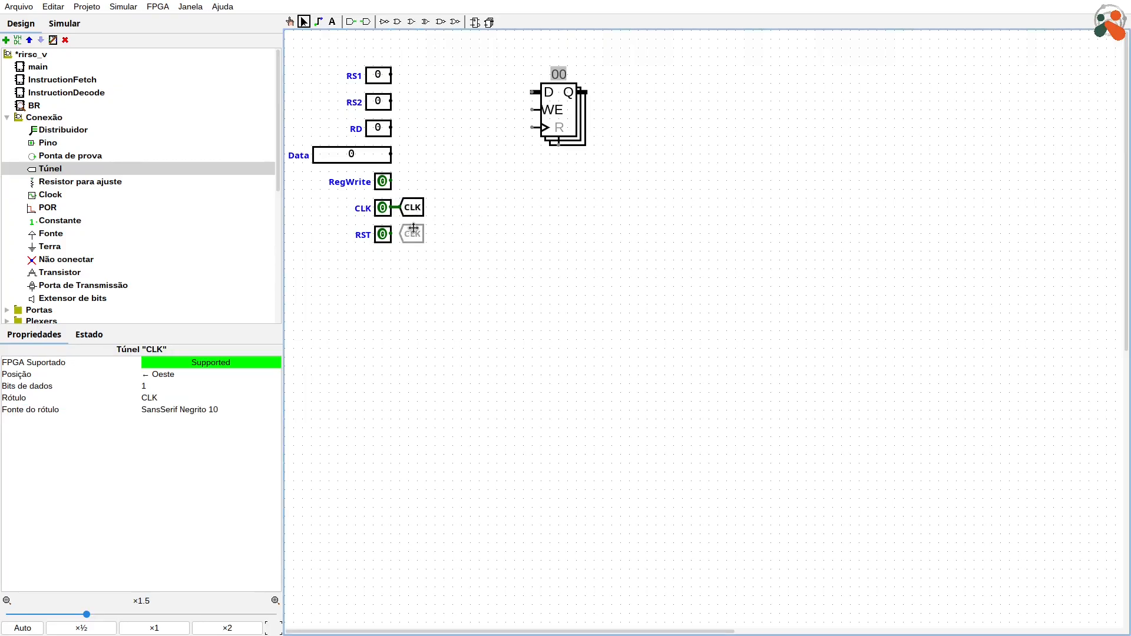
# Step: Place a copy of the CLK tunnel beside the RST pin, label it RST and connect it to that pin
pyautogui.click(411, 235)
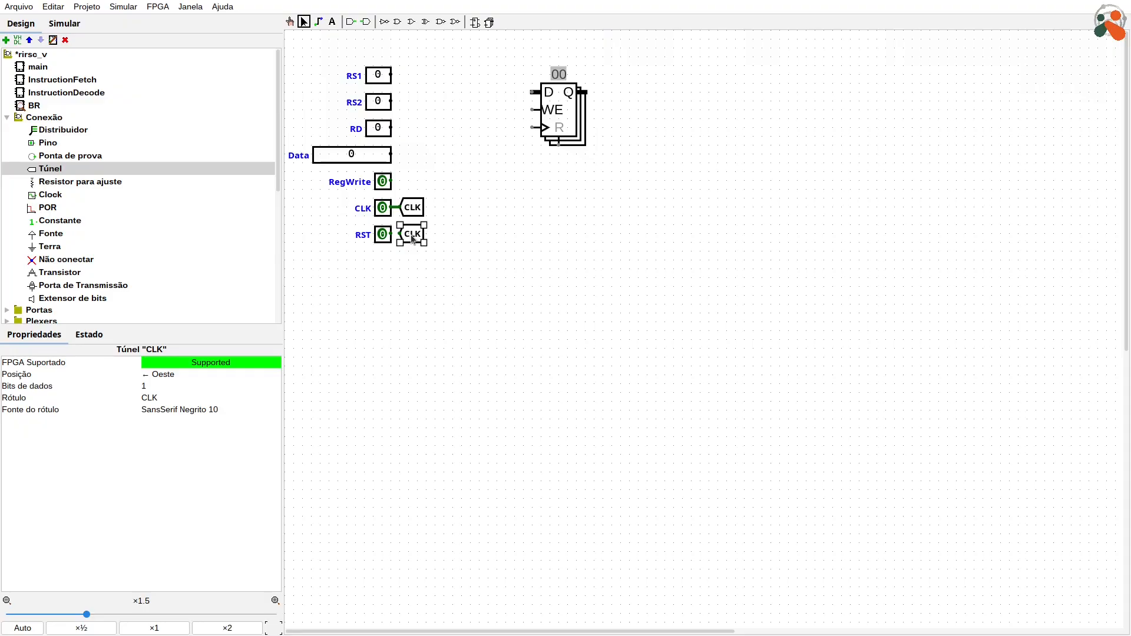
pyautogui.write('RST')
pyautogui.moveTo(414, 238); pyautogui.dragTo(401, 236)
# Step: Duplicate the CLK and RST tunnels below the register and attach the RST copy, facing north, to the register's reset input
pyautogui.moveTo(485, 263); pyautogui.dragTo(557, 202)
pyautogui.hotkey('ctrl', 'd')
pyautogui.click(608, 187)
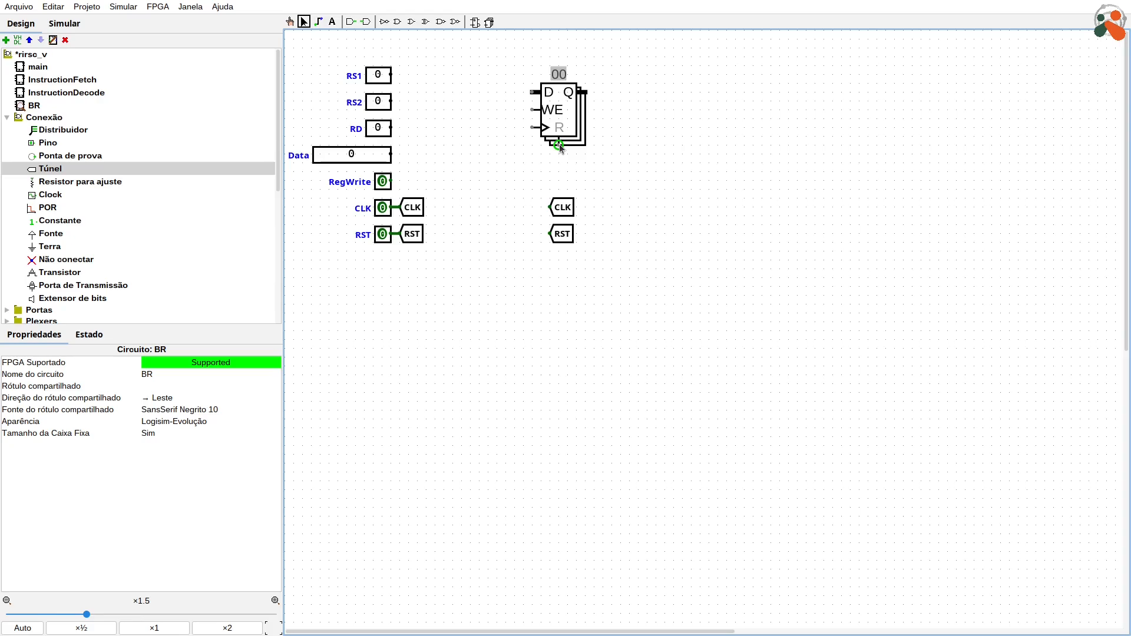
pyautogui.moveTo(564, 237); pyautogui.dragTo(566, 162)
pyautogui.press('Up')
# Step: Turn the copied CLK tunnel to face east and attach it to the register's clock input
pyautogui.moveTo(562, 210); pyautogui.dragTo(509, 149)
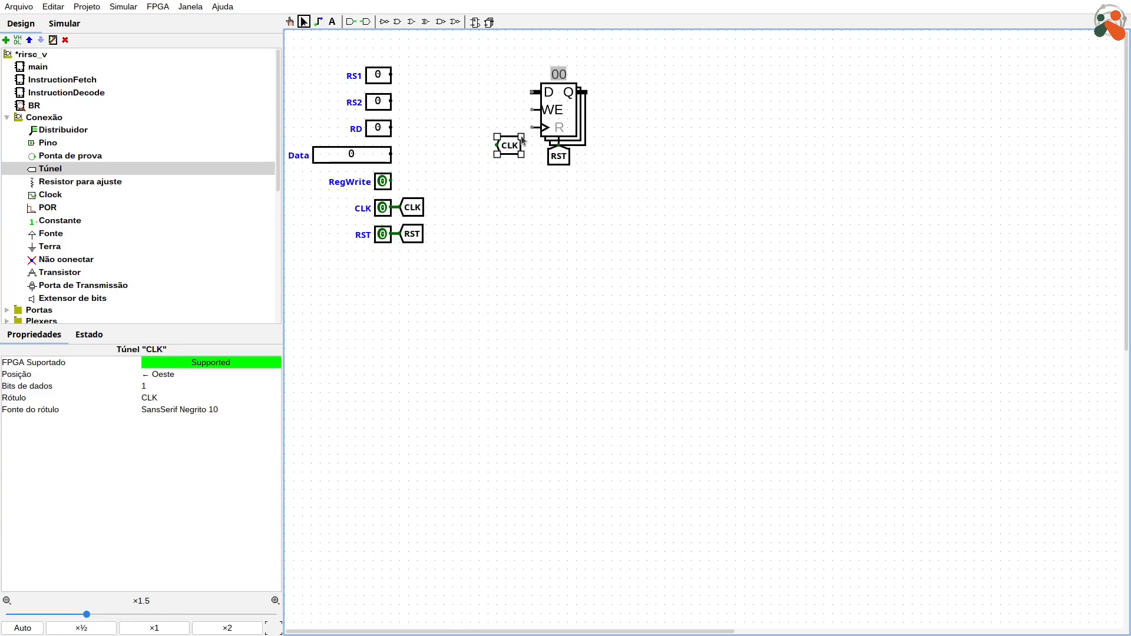
pyautogui.press('Right')
pyautogui.moveTo(486, 154); pyautogui.dragTo(522, 136)
pyautogui.click(568, 210)
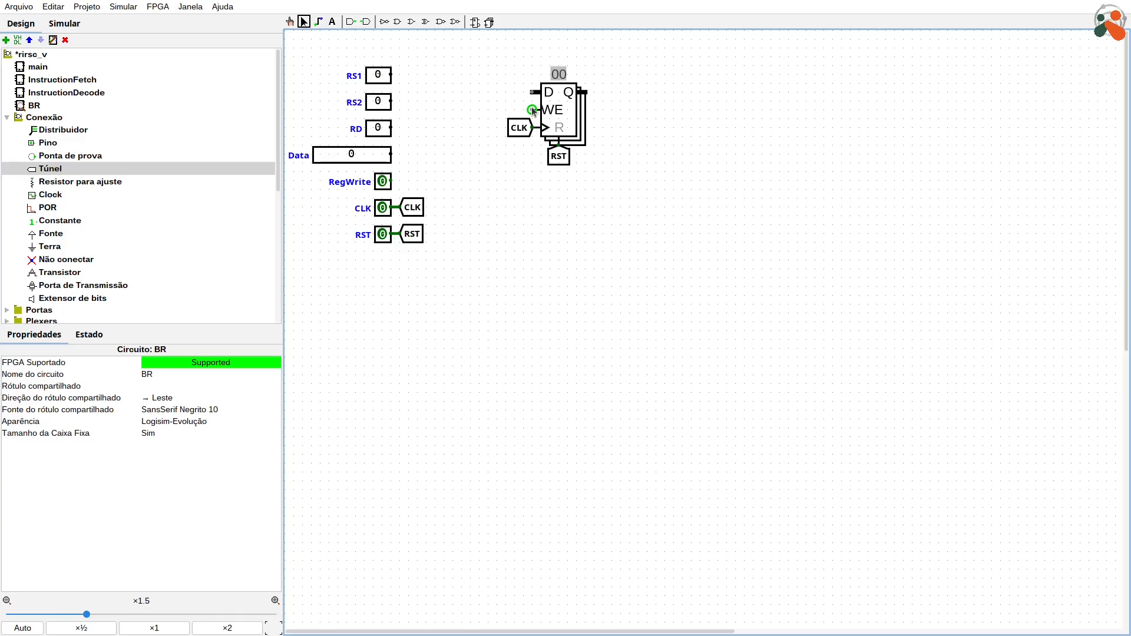
# Step: Duplicate the register's CLK tunnel, label the copy WE, and attach it to the register's WE input
pyautogui.click(515, 131)
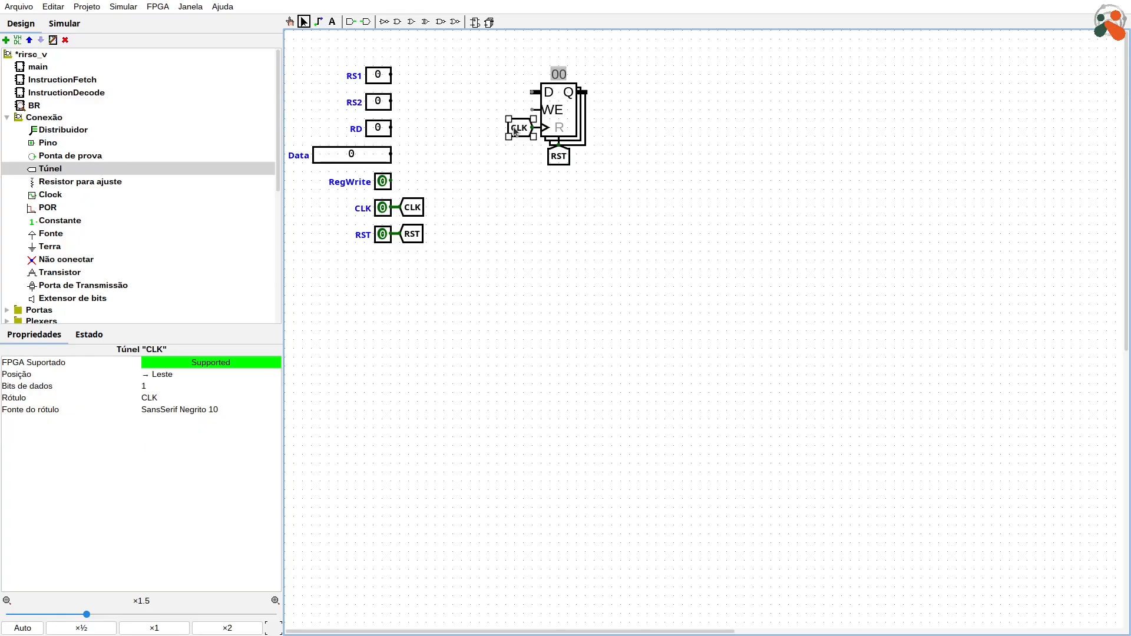
pyautogui.hotkey('ctrl', 'd')
pyautogui.moveTo(521, 137); pyautogui.dragTo(522, 172)
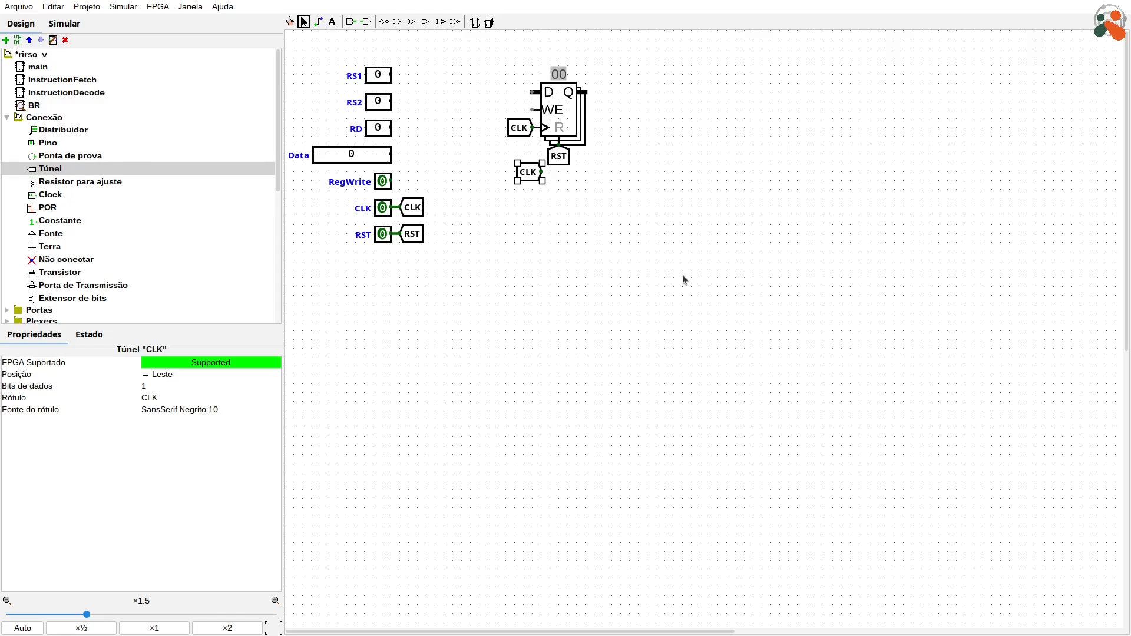
pyautogui.write('WE')
pyautogui.press('Return')
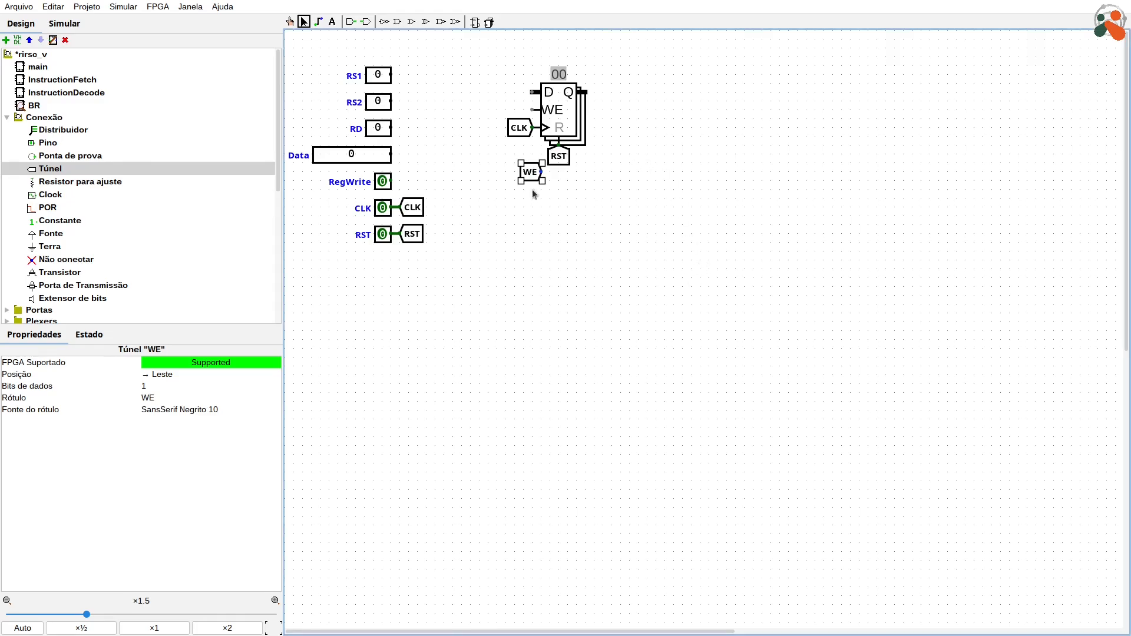
pyautogui.moveTo(530, 176); pyautogui.dragTo(522, 111)
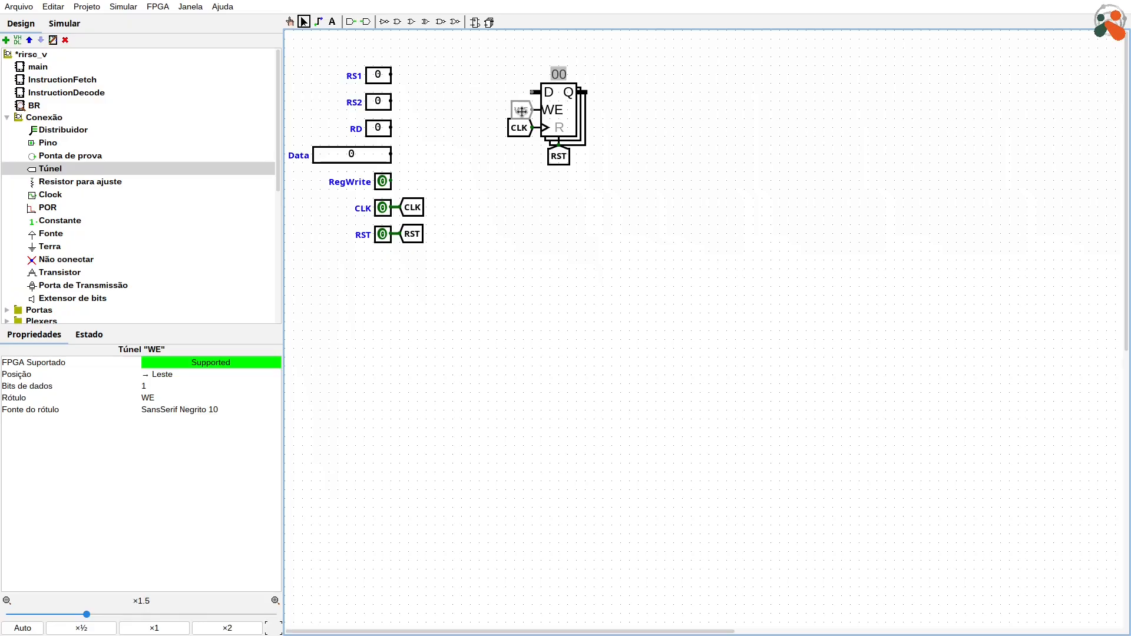
pyautogui.click(783, 223)
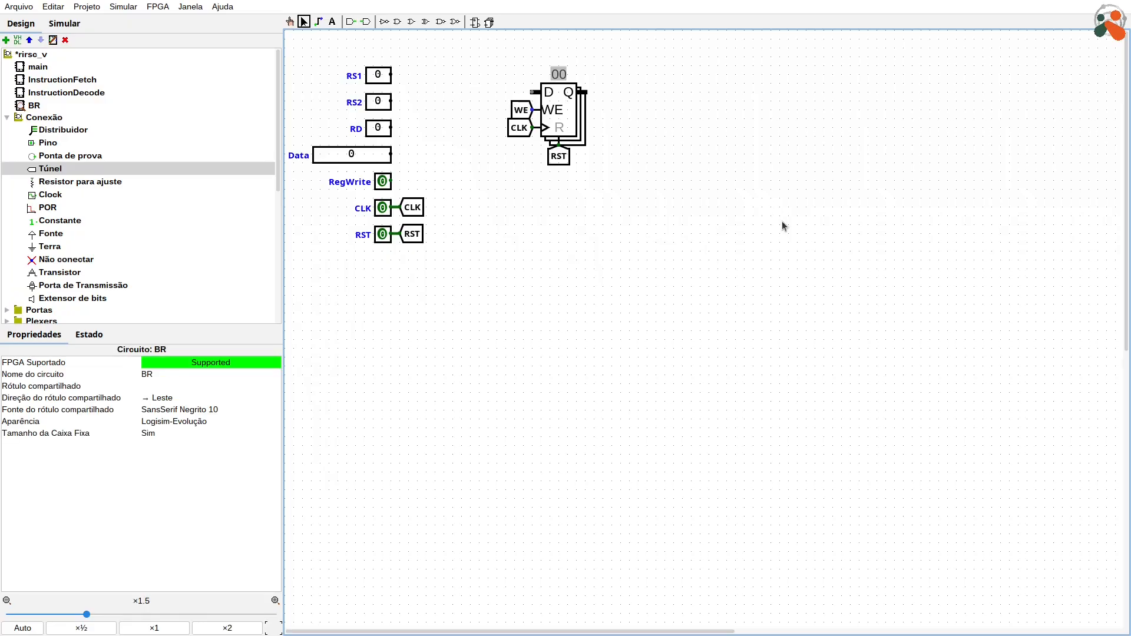
# Step: Duplicate the WE tunnel, turn the copy to face west, label it Q_x, and attach it to the register's Q output
pyautogui.click(519, 115)
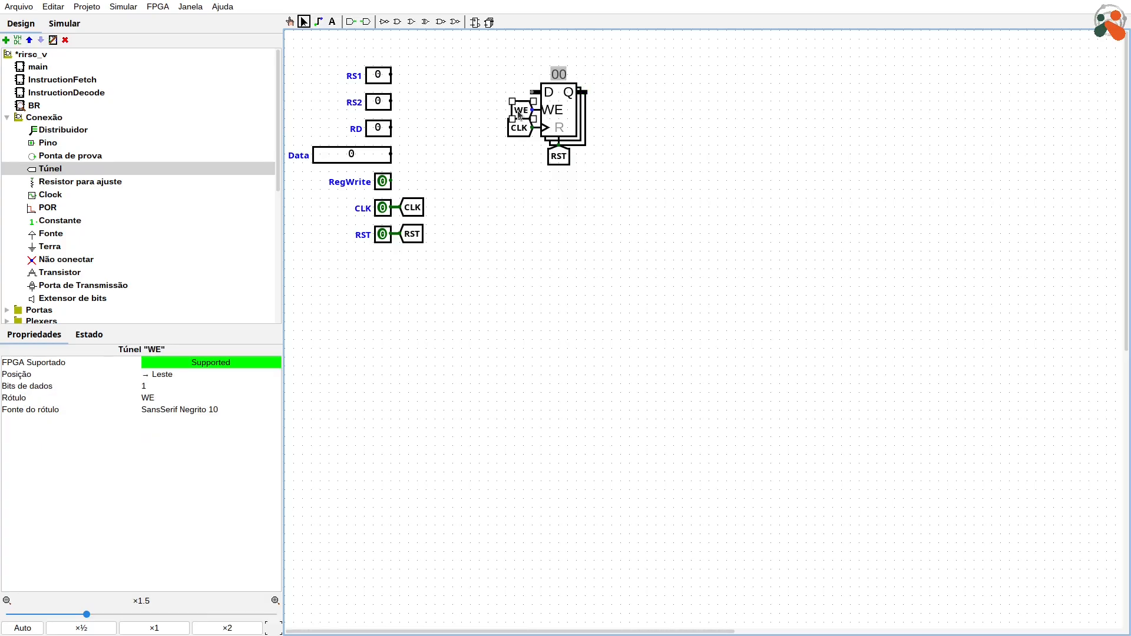
pyautogui.hotkey('ctrl', 'd')
pyautogui.moveTo(528, 122); pyautogui.dragTo(631, 129)
pyautogui.press('Left')
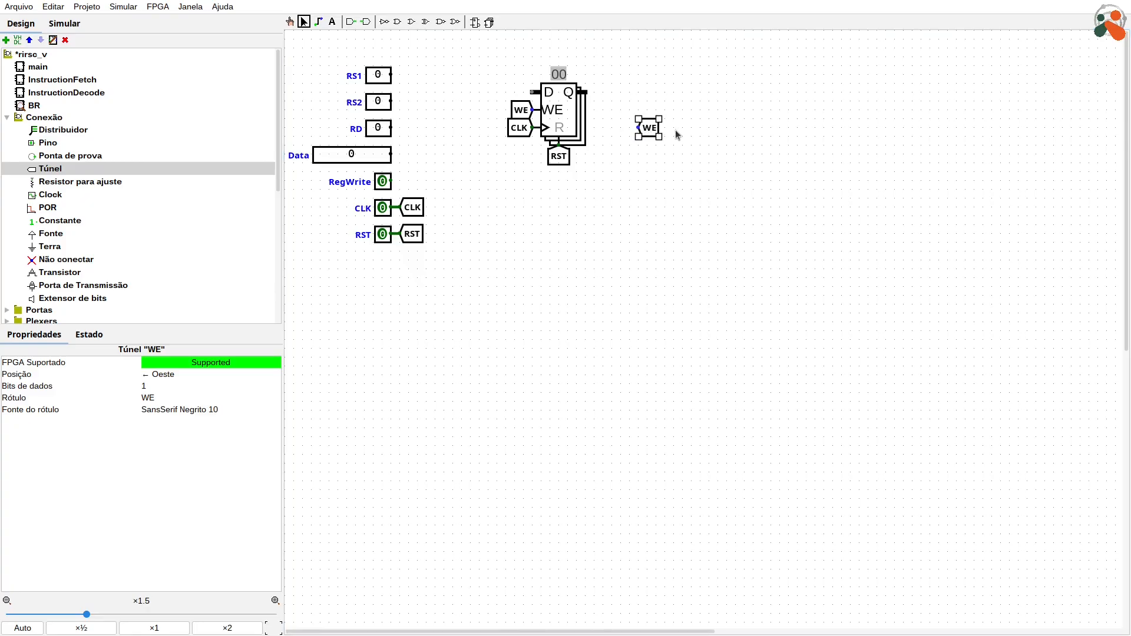
pyautogui.write('Q')
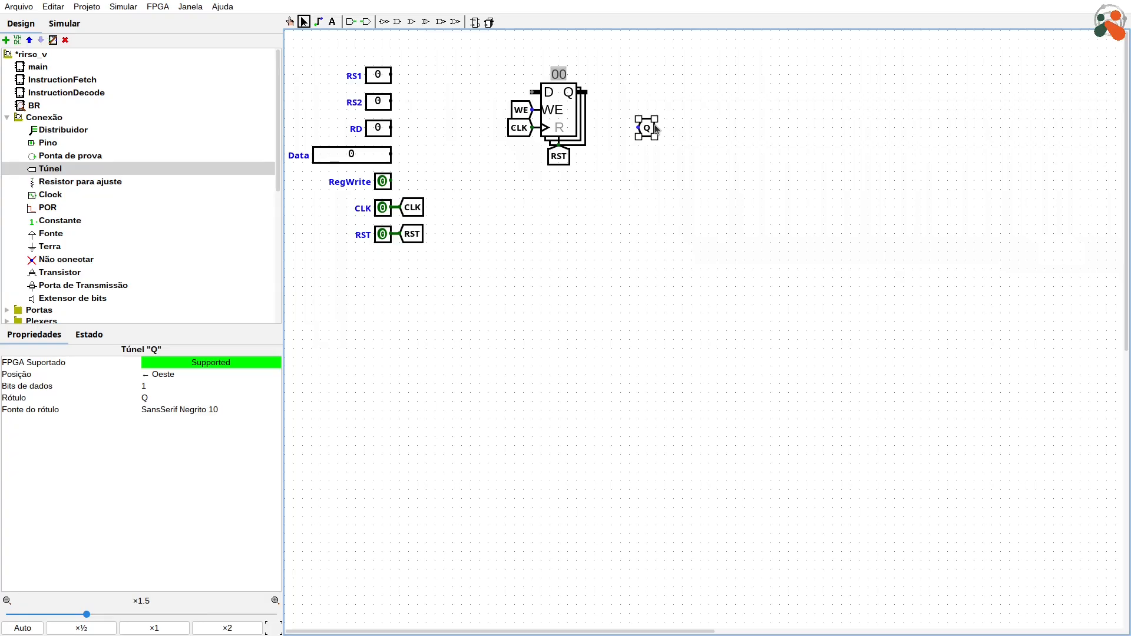
pyautogui.moveTo(650, 127); pyautogui.dragTo(611, 92)
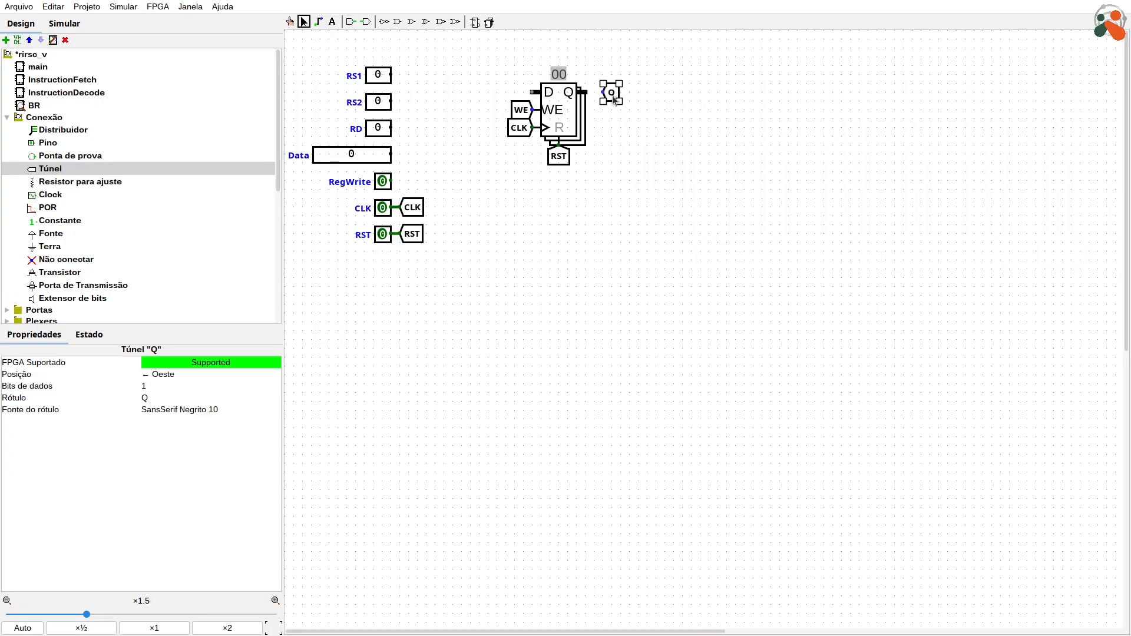
pyautogui.write('_x')
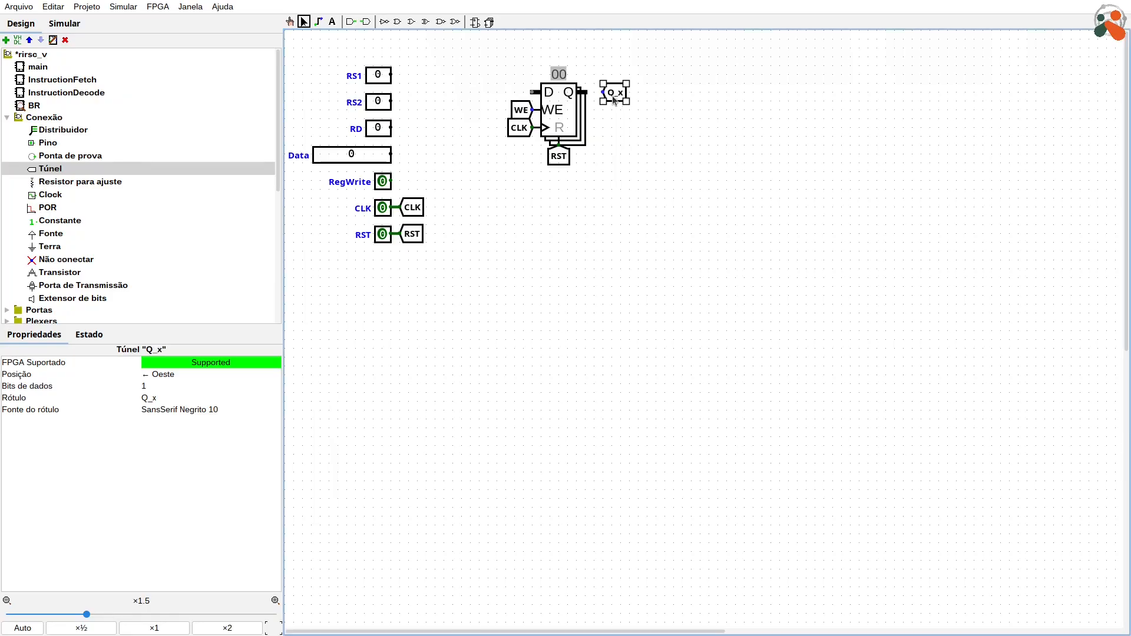
pyautogui.moveTo(614, 100)
pyautogui.mouseDown()
pyautogui.moveTo(597, 100)
pyautogui.moveTo(605, 88)
pyautogui.mouseUp()
pyautogui.click(620, 103)
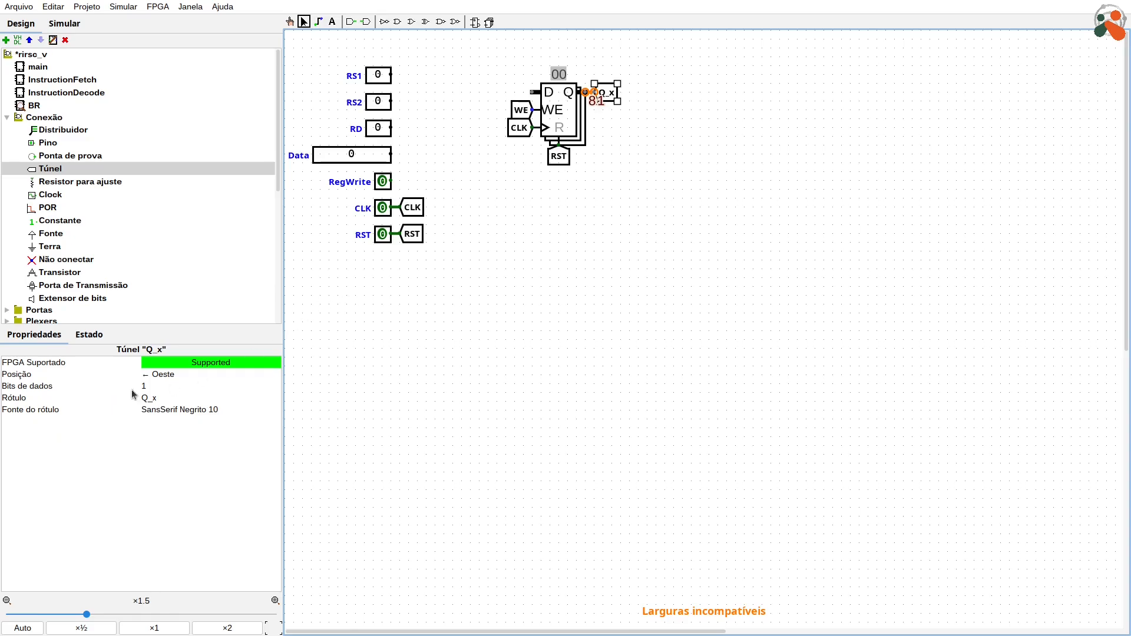
# Step: Set the register's data width to 32 bits
pyautogui.click(570, 125)
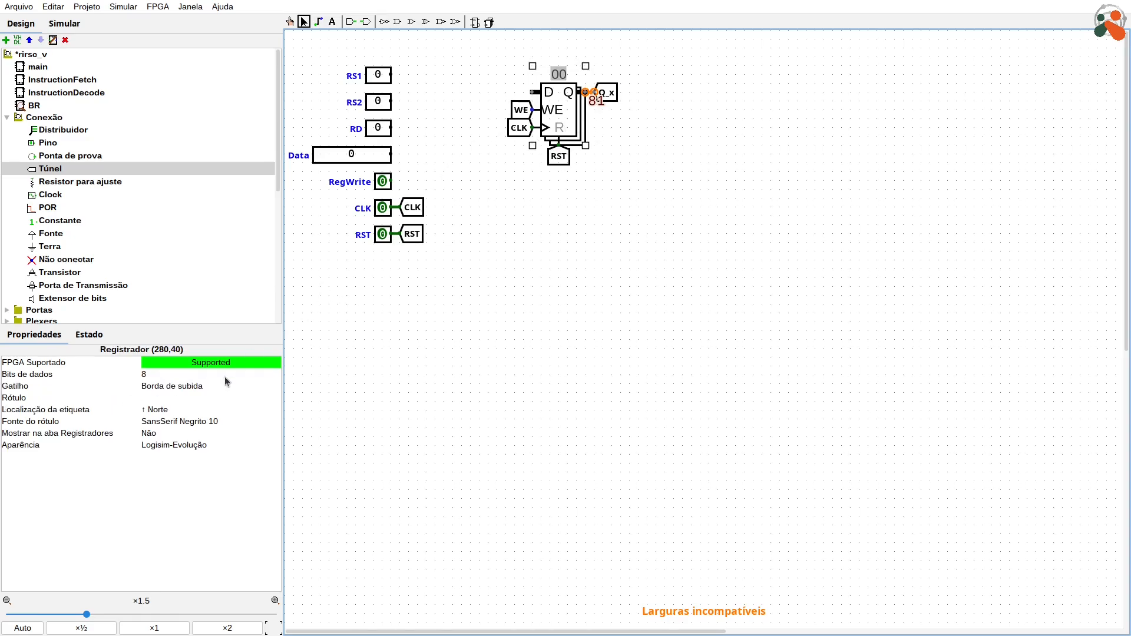
pyautogui.click(156, 377)
pyautogui.write('32')
pyautogui.press('Return')
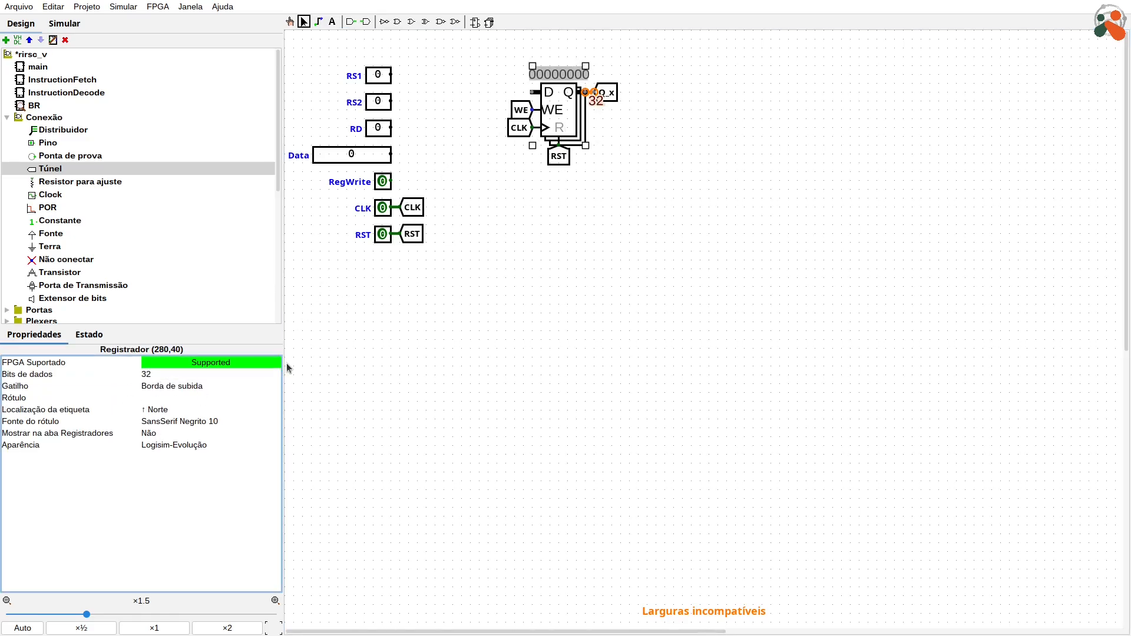
# Step: Move the Q_x tunnel slightly farther from the register's Q output and set its data width to 32 bits
pyautogui.click(624, 91)
pyautogui.moveTo(623, 92); pyautogui.dragTo(623, 92)
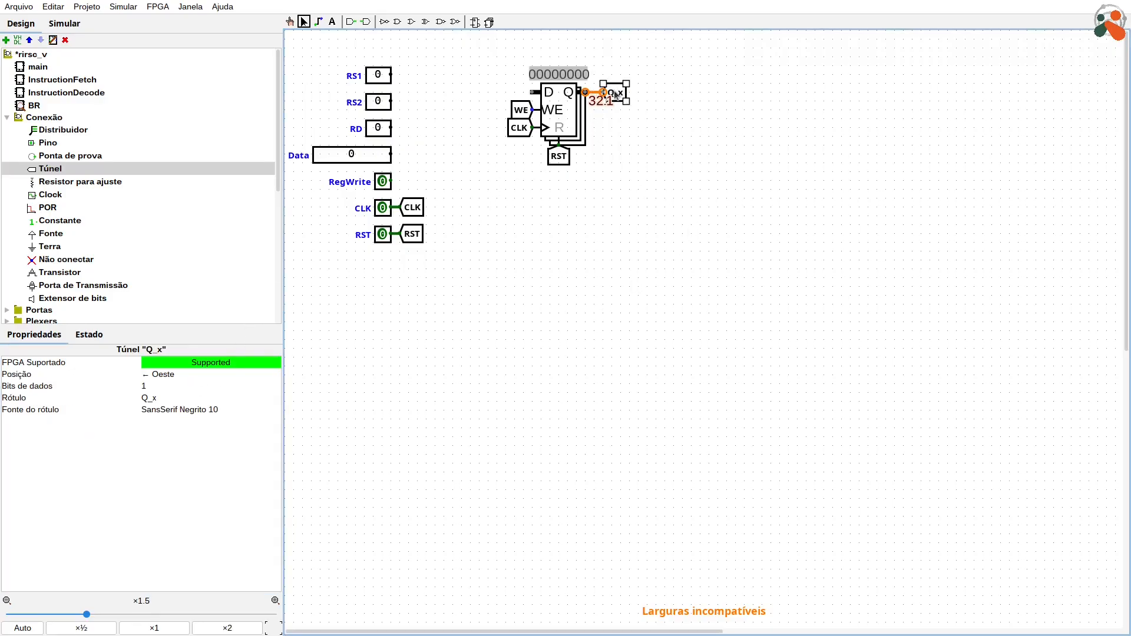
pyautogui.click(179, 387)
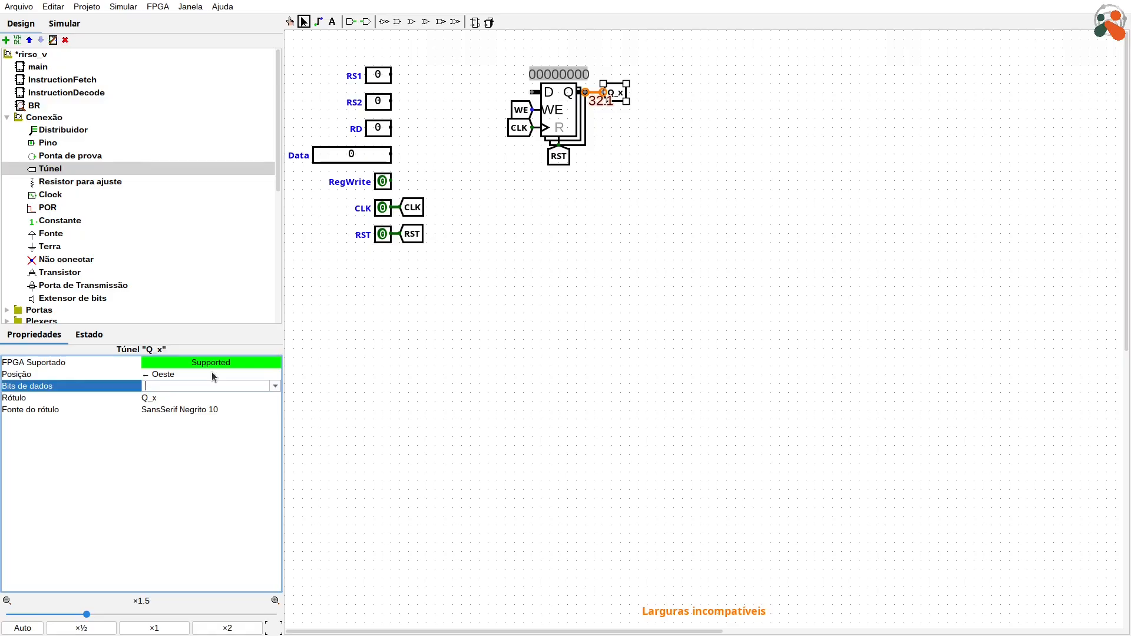
pyautogui.write('32')
pyautogui.press('Return')
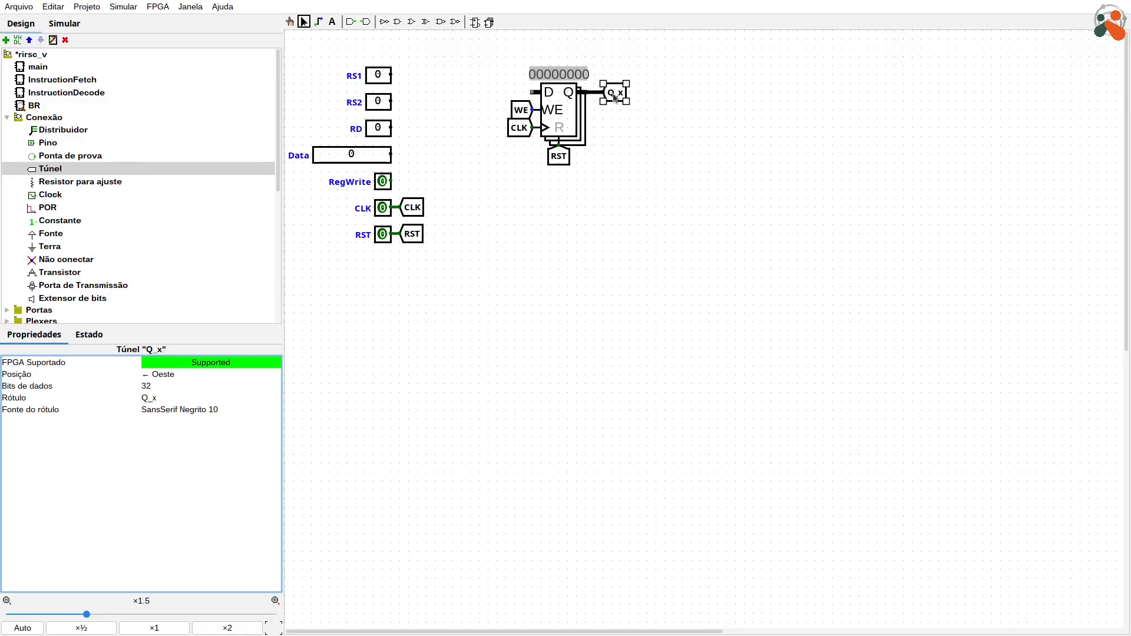
# Step: Copy the Q_x tunnel as data tunnels, attaching one to the Data pin and one, facing east, to the register's D input
pyautogui.click(614, 97)
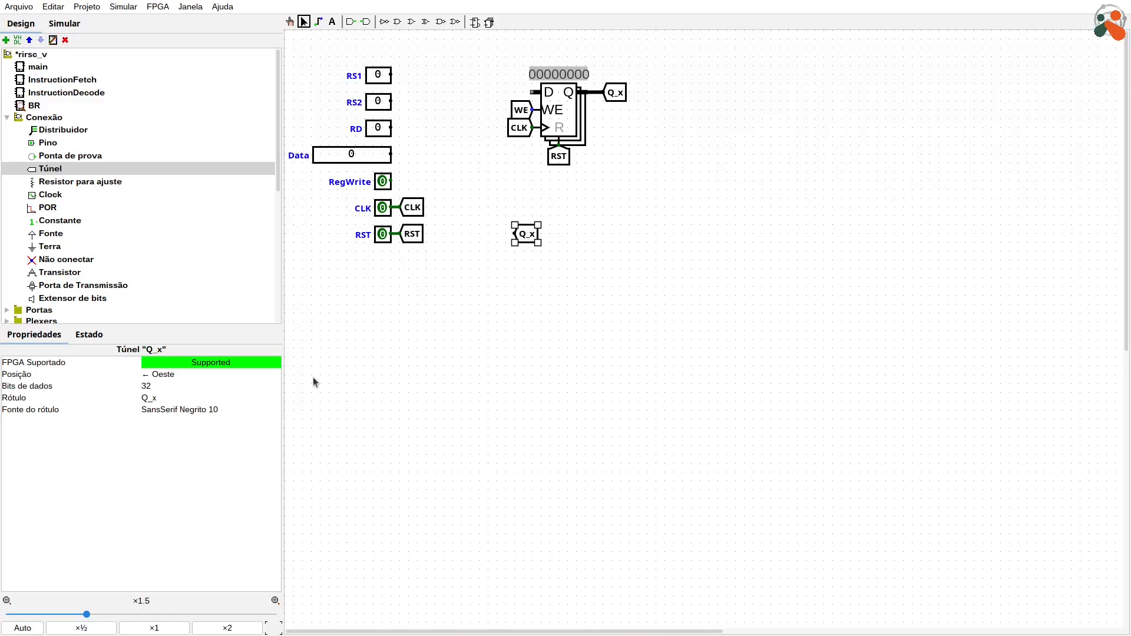
pyautogui.write('data')
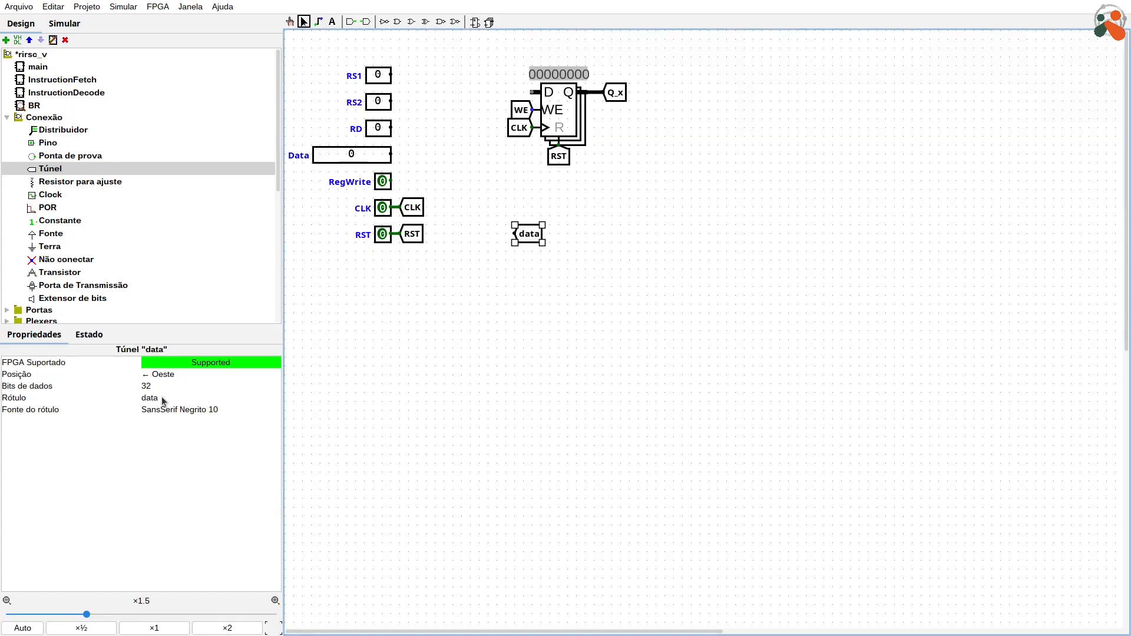
pyautogui.moveTo(523, 237); pyautogui.dragTo(512, 97)
pyautogui.hotkey('ctrl', 'd')
pyautogui.press('Right')
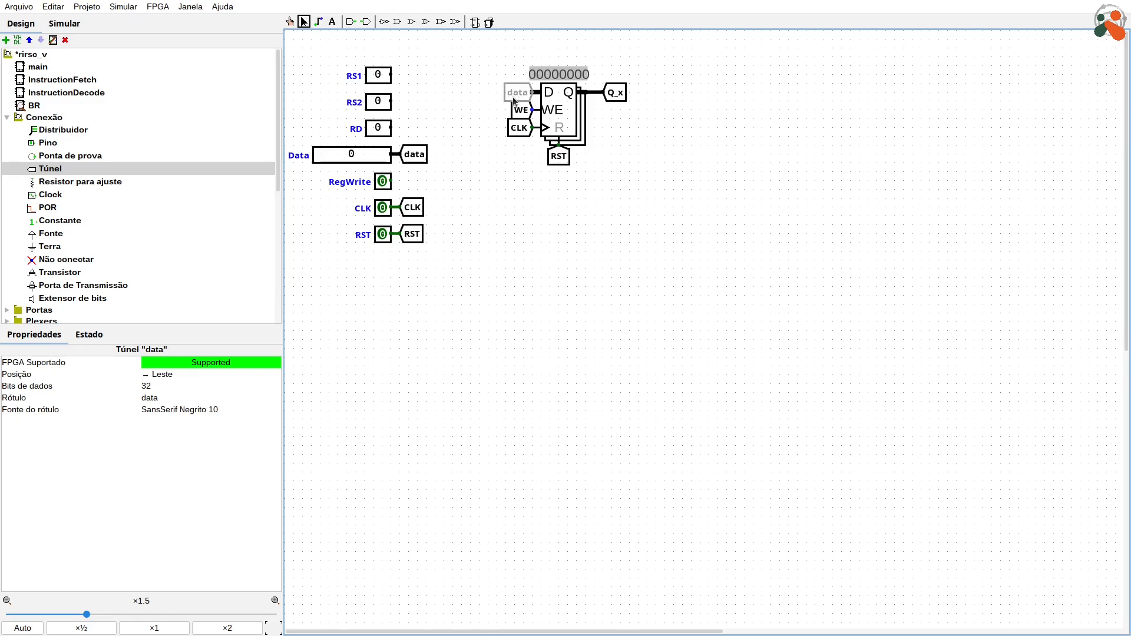
pyautogui.click(730, 168)
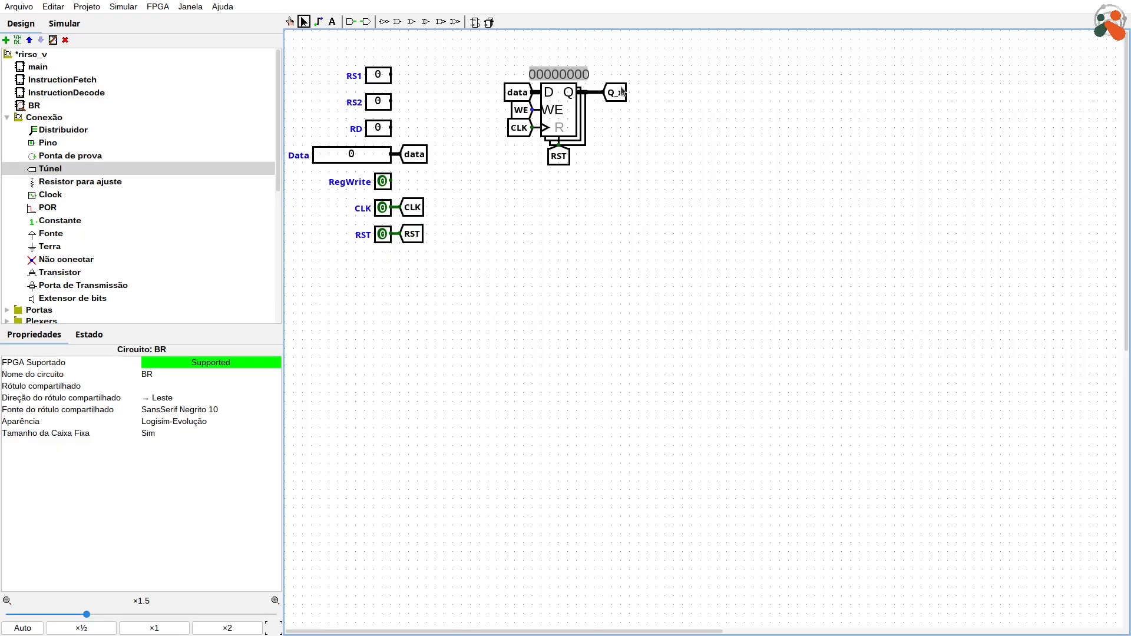
# Step: Label the register X1
pyautogui.click(560, 116)
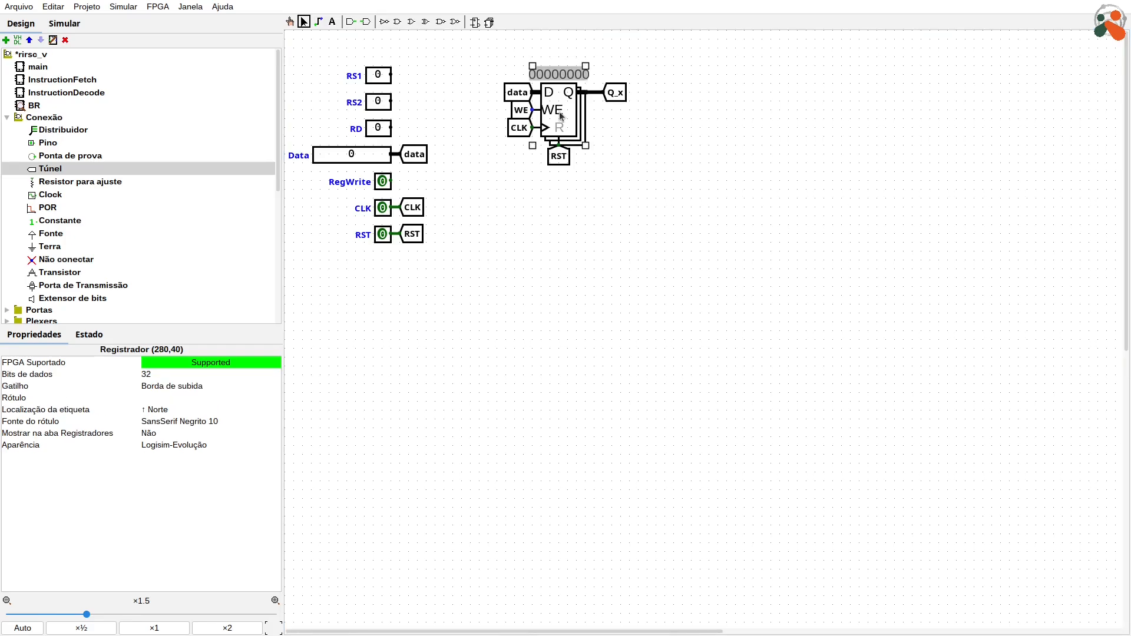
pyautogui.write('X1')
pyautogui.press('Return')
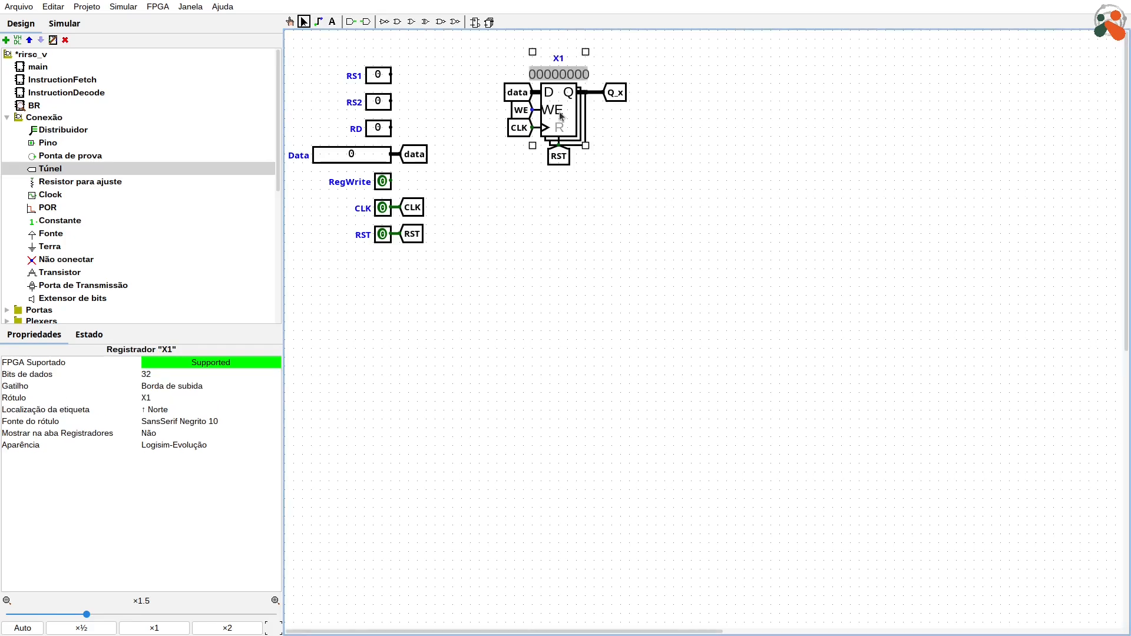
pyautogui.click(761, 185)
# Step: Duplicate register X1 with all its tunnels, placing the pair side by side, and label the unlabelled register x0
pyautogui.moveTo(740, 307); pyautogui.dragTo(498, 28)
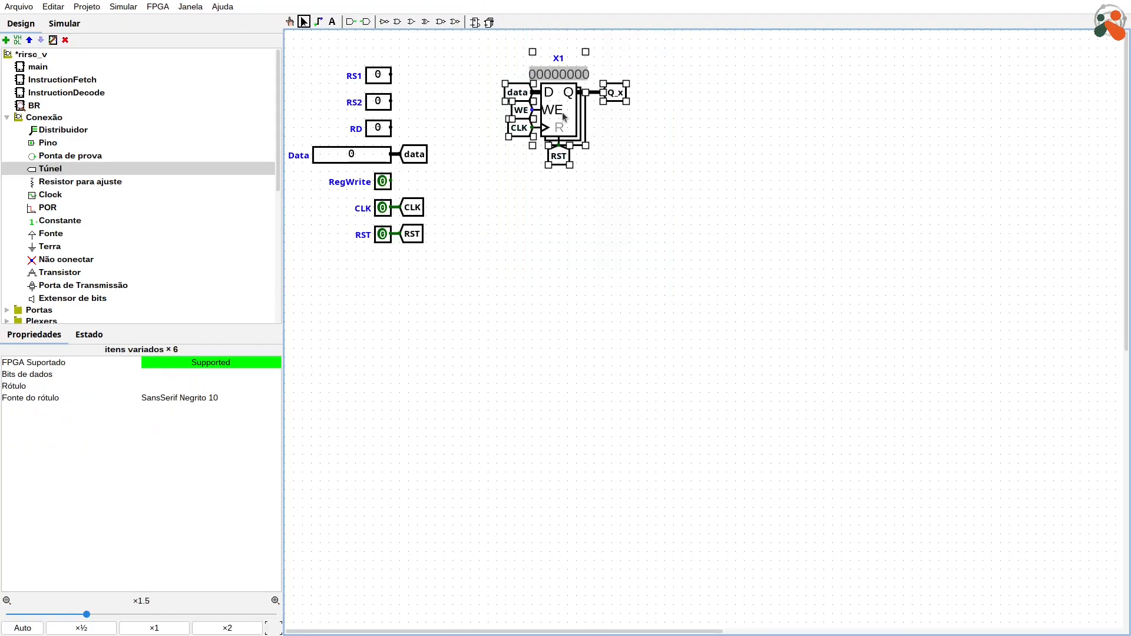
pyautogui.moveTo(567, 125); pyautogui.dragTo(536, 113)
pyautogui.hotkey('ctrl', 'd')
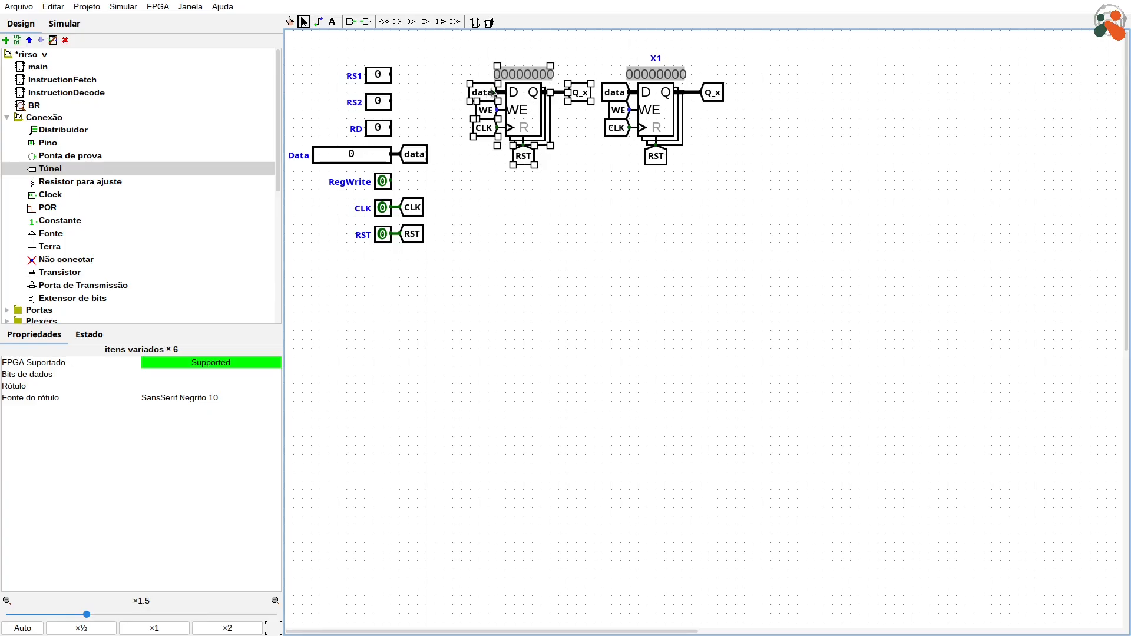
pyautogui.click(609, 169)
pyautogui.click(517, 117)
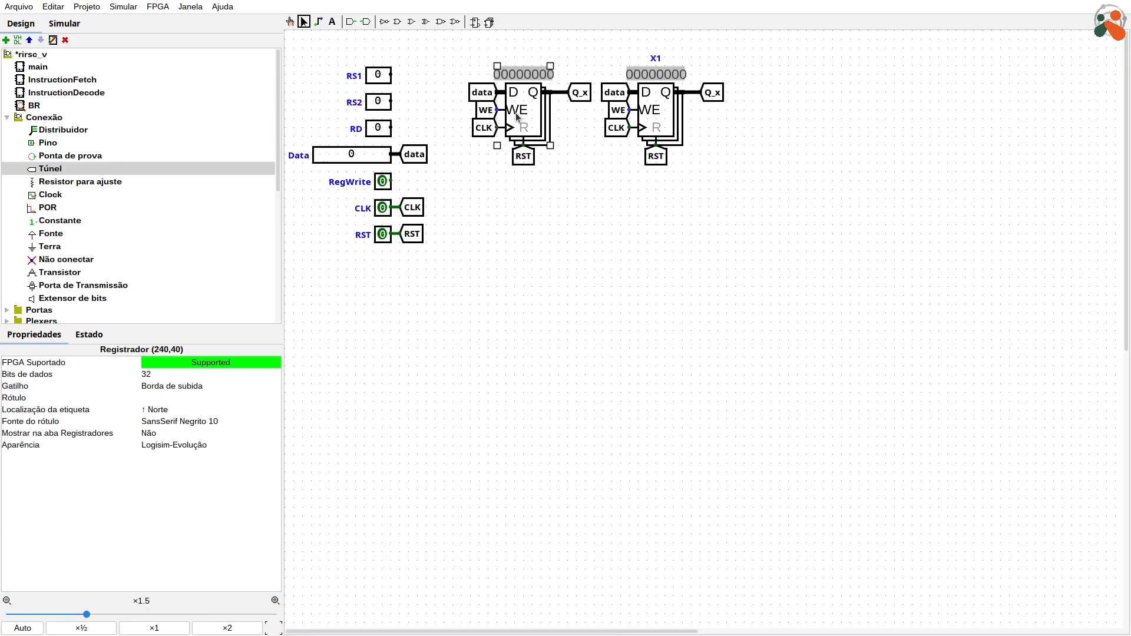
pyautogui.write('x0')
pyautogui.click(570, 246)
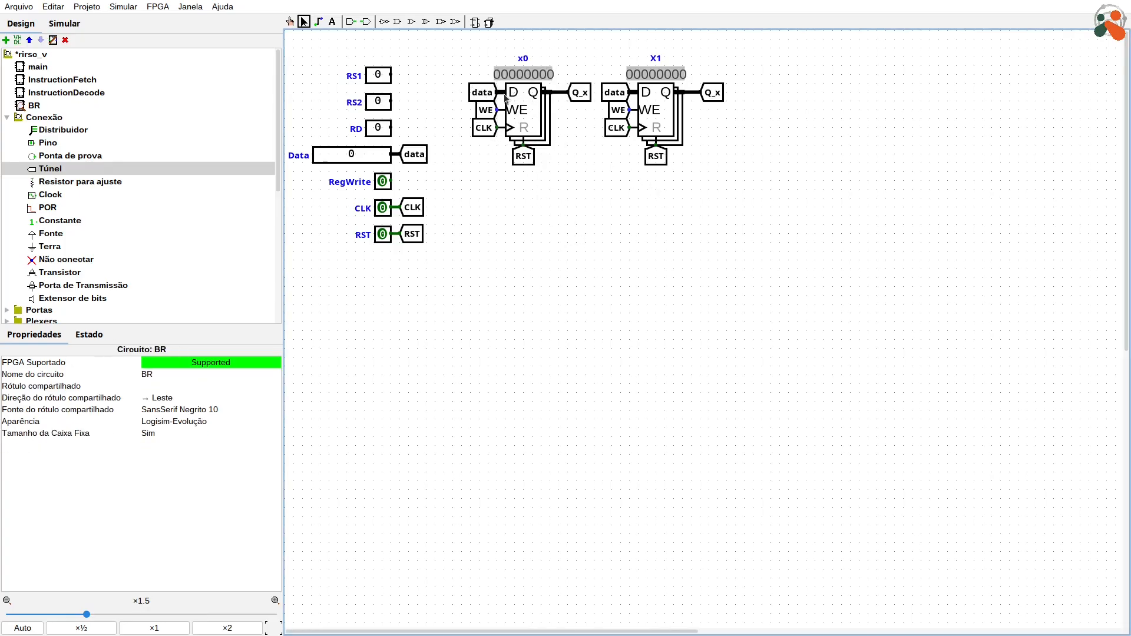
# Step: Replace the data tunnel of register x0 with a constant component
pyautogui.click(481, 95)
pyautogui.press('Delete')
pyautogui.click(46, 221)
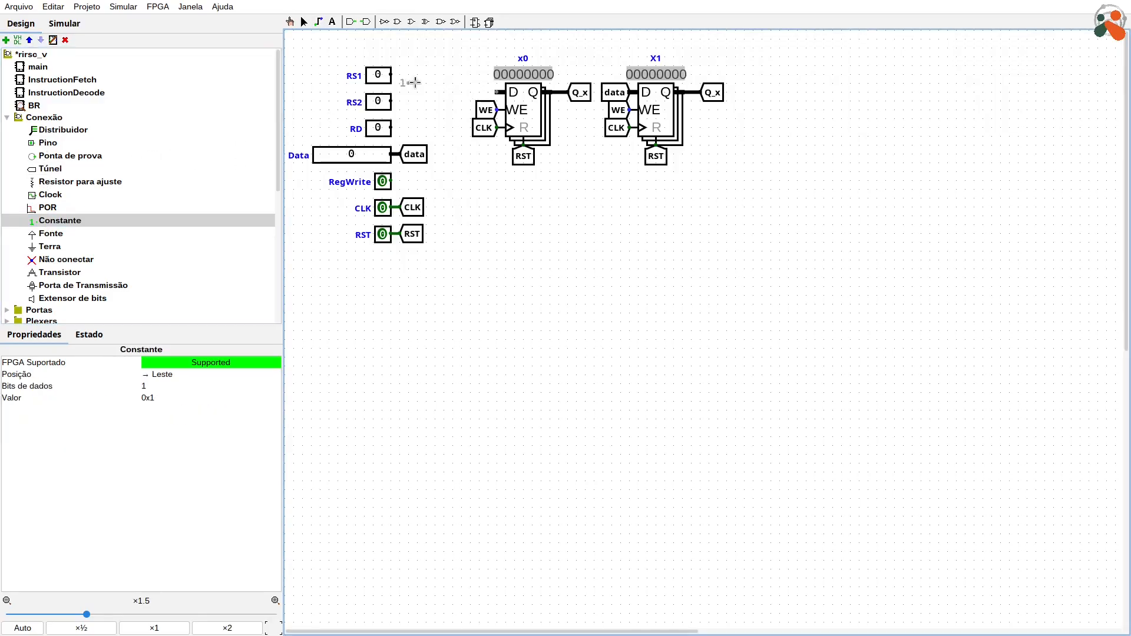
pyautogui.click(472, 93)
# Step: Set the constant to 32 data bits and value 0, and attach it to the D input of register x0
pyautogui.click(164, 386)
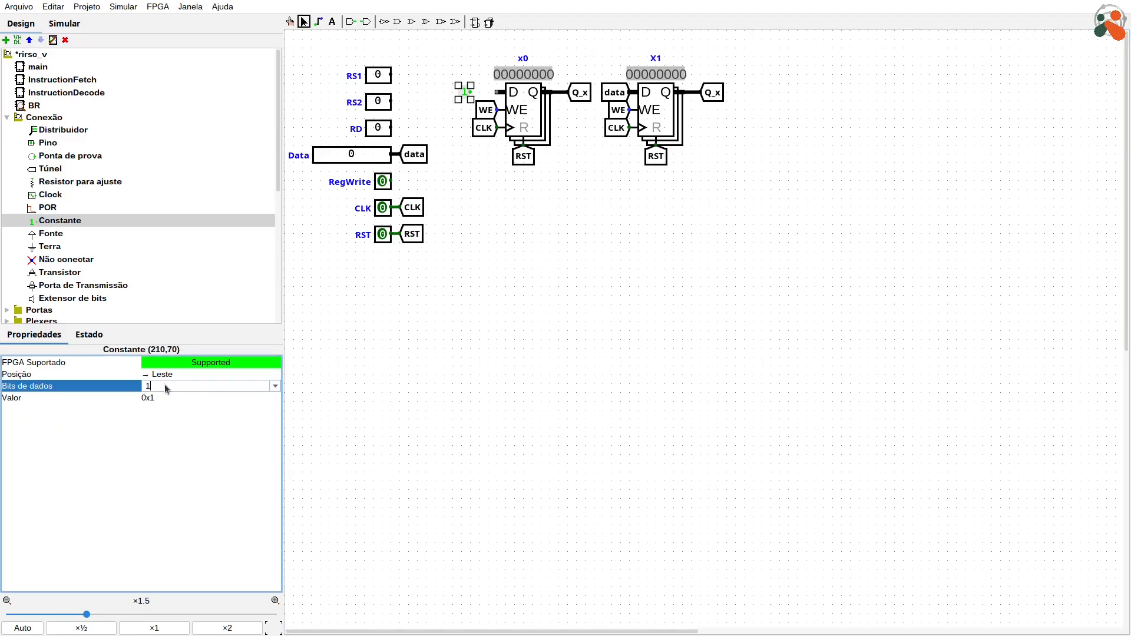
pyautogui.write('32')
pyautogui.press('Return')
pyautogui.click(178, 398)
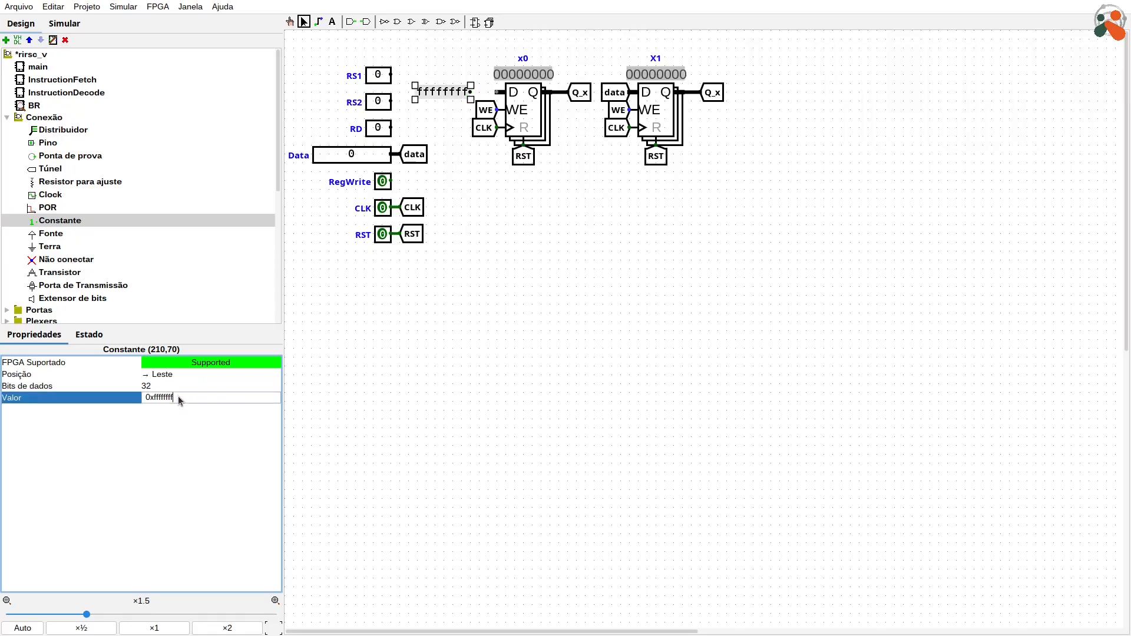
pyautogui.write('0')
pyautogui.press('Return')
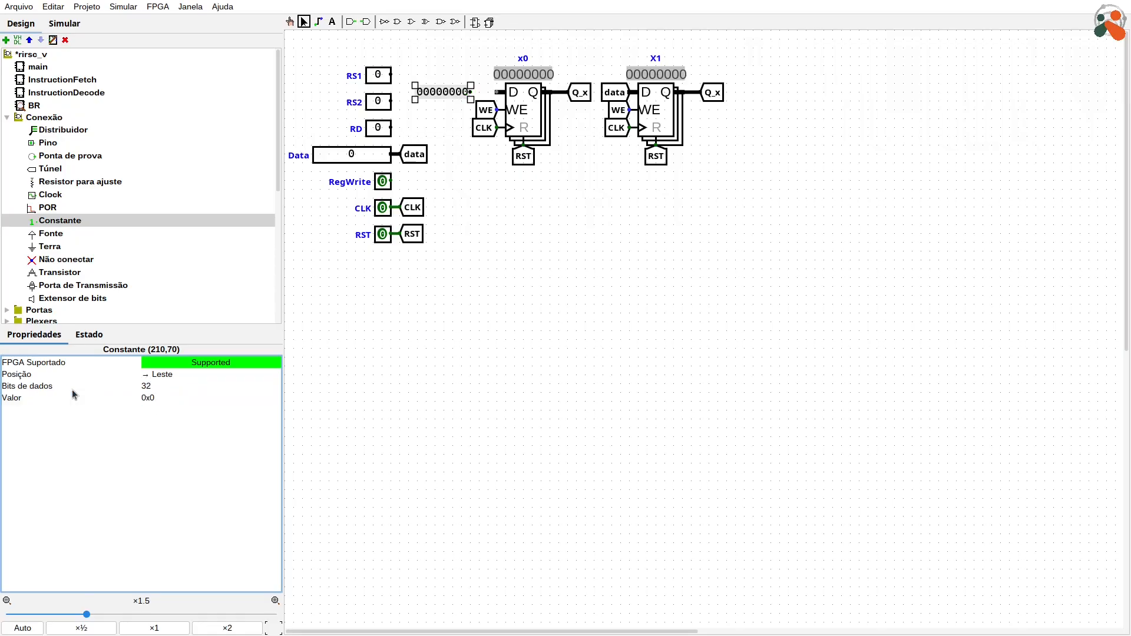
pyautogui.moveTo(455, 105); pyautogui.dragTo(481, 105)
# Step: Delete the WE tunnel of register x0
pyautogui.click(602, 188)
pyautogui.click(486, 111)
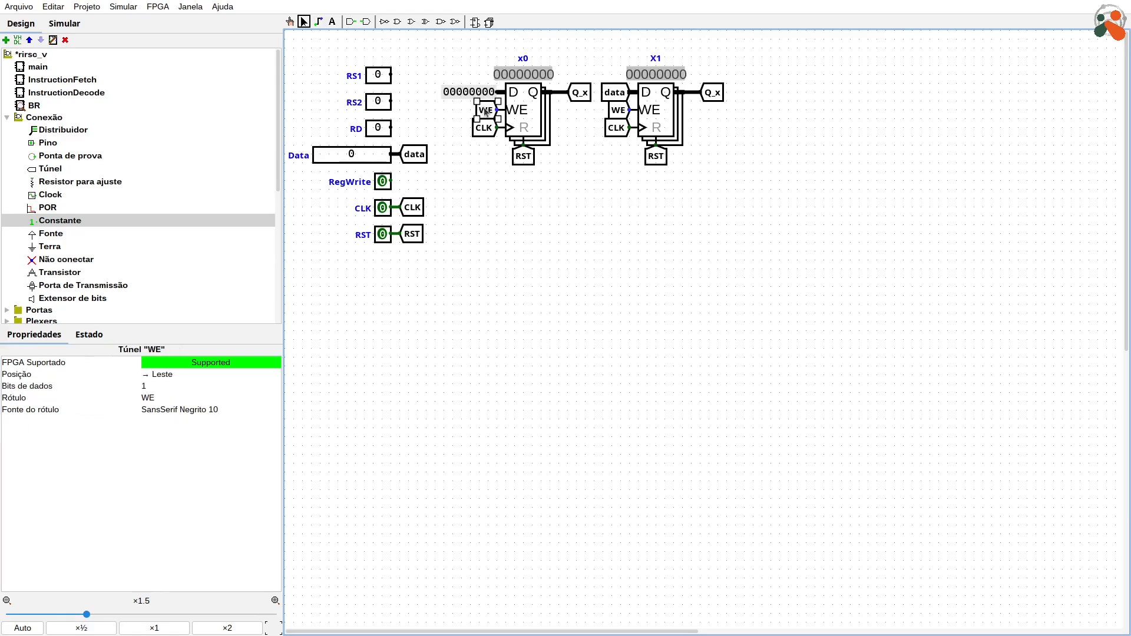
pyautogui.press('Delete')
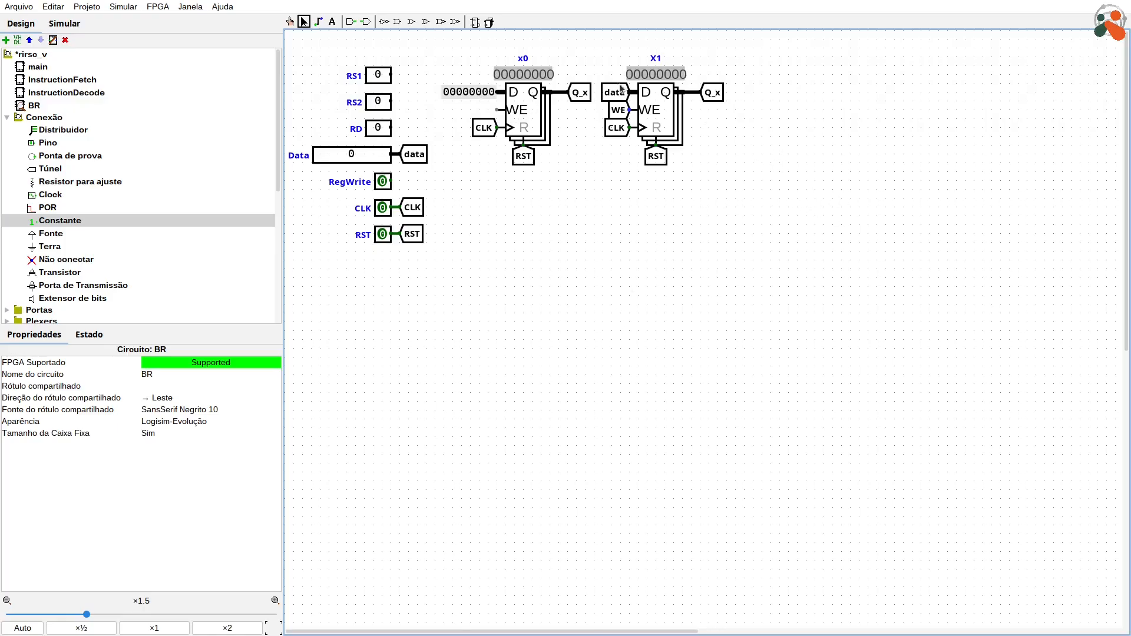
# Step: Copy register X1 with its tunnels and paste it twice beside it to form a row of four registers
pyautogui.moveTo(834, 230); pyautogui.dragTo(593, 52)
pyautogui.hotkey('ctrl', 'c')
pyautogui.hotkey('ctrl', 'v')
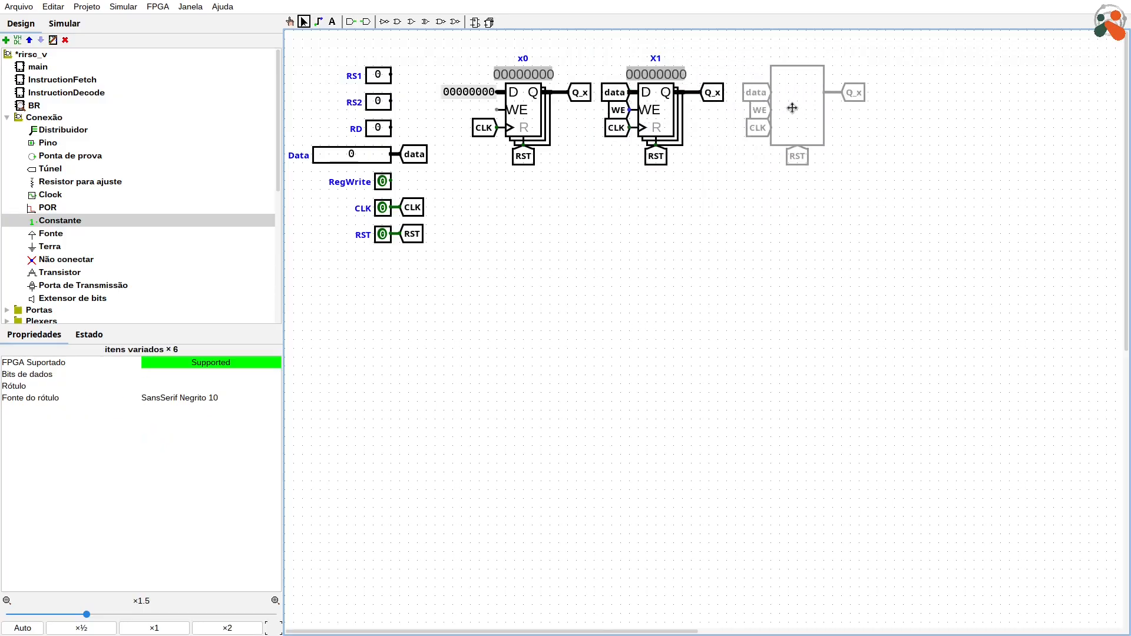
pyautogui.click(791, 110)
pyautogui.hotkey('ctrl', 'v')
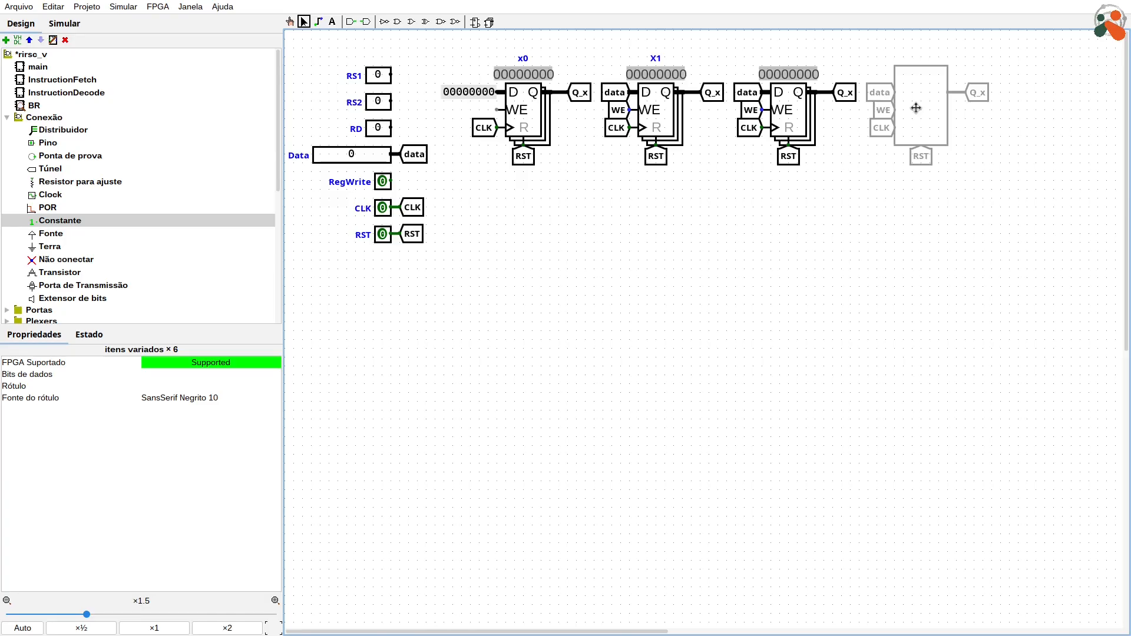
pyautogui.click(916, 108)
pyautogui.click(1049, 252)
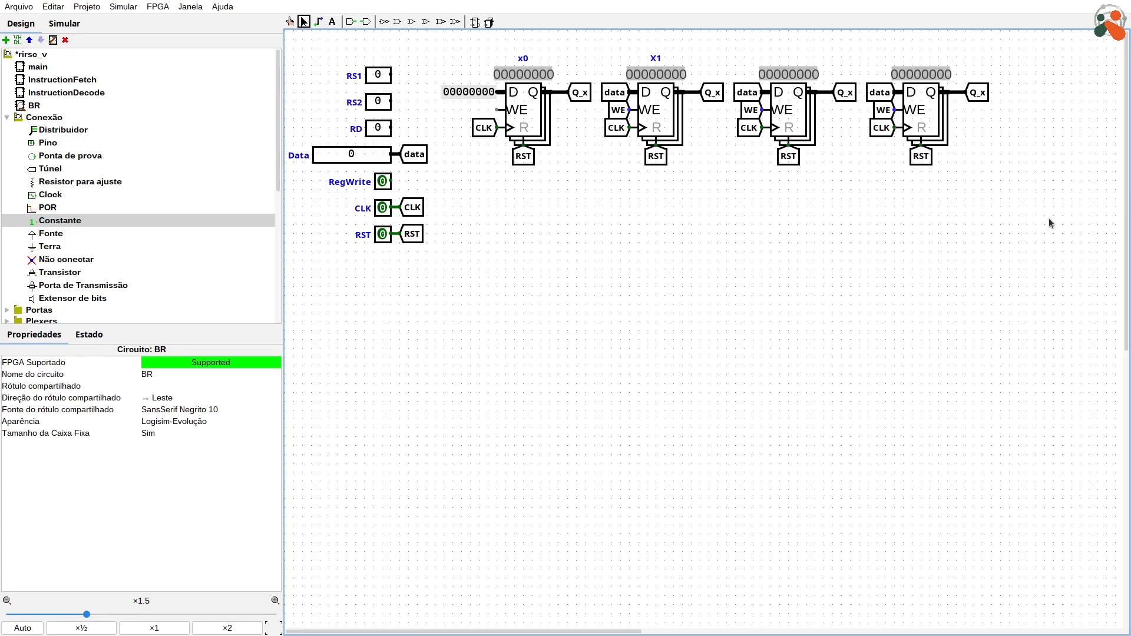
# Step: Copy the whole row of four registers with their tunnels and paste it below as a second row
pyautogui.moveTo(1050, 223); pyautogui.dragTo(433, 35)
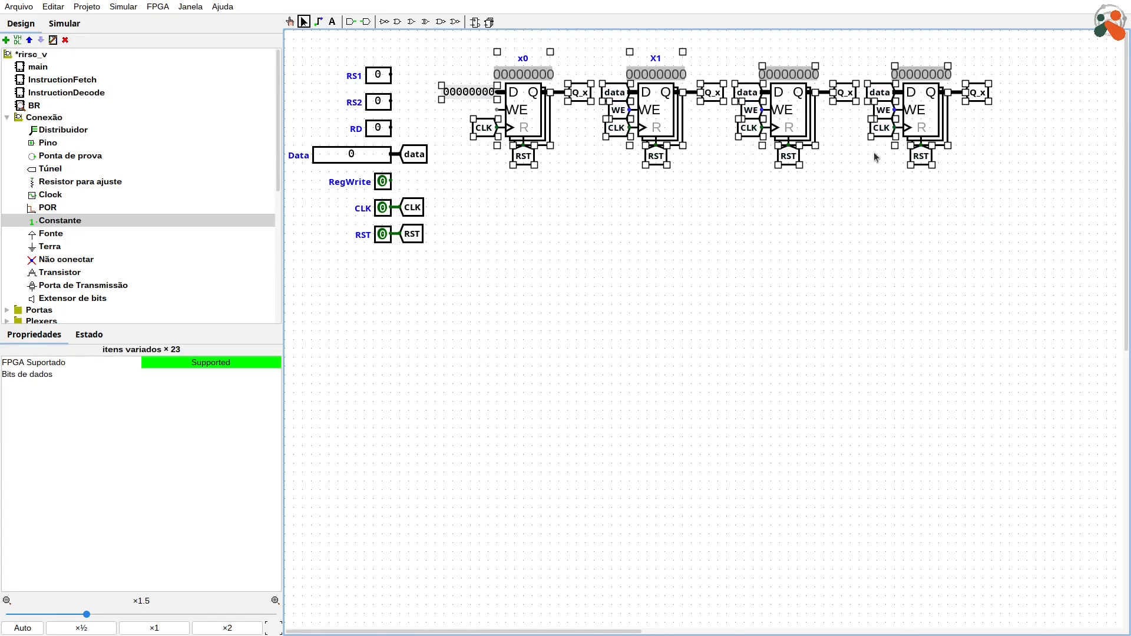
pyautogui.hotkey('ctrl', 'c')
pyautogui.hotkey('ctrl', 'v')
pyautogui.click(787, 227)
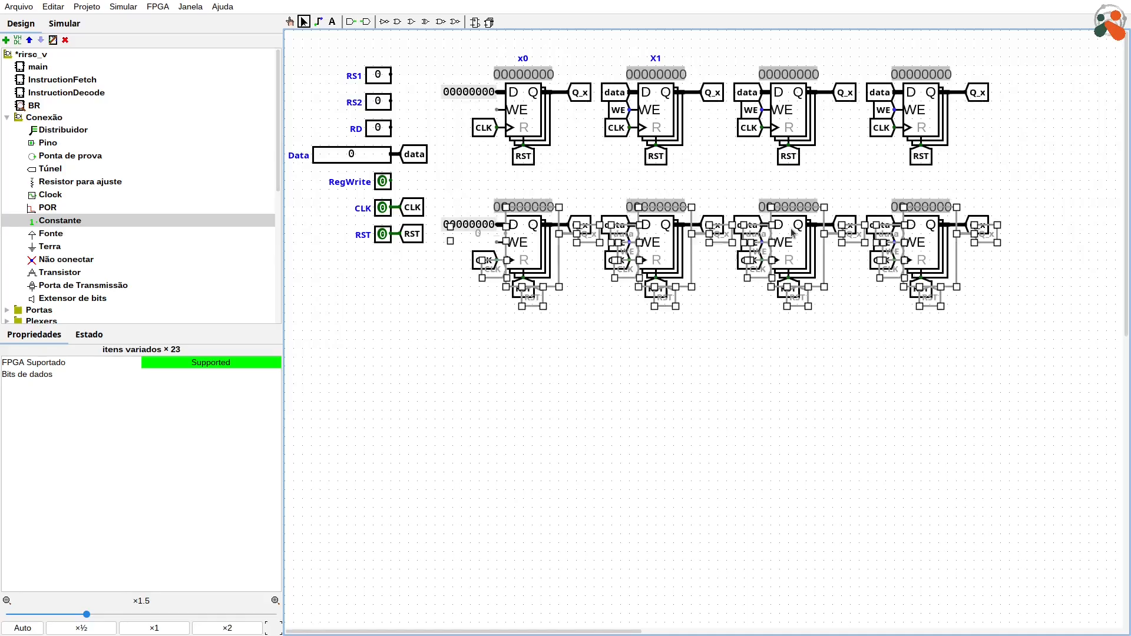
pyautogui.hotkey('ctrl', 'v')
pyautogui.click(786, 339)
pyautogui.press('Delete')
# Step: Copy both register rows and paste them below as the third and fourth rows
pyautogui.moveTo(1078, 365); pyautogui.dragTo(435, 36)
pyautogui.hotkey('ctrl', 'c')
pyautogui.hotkey('ctrl', 'v')
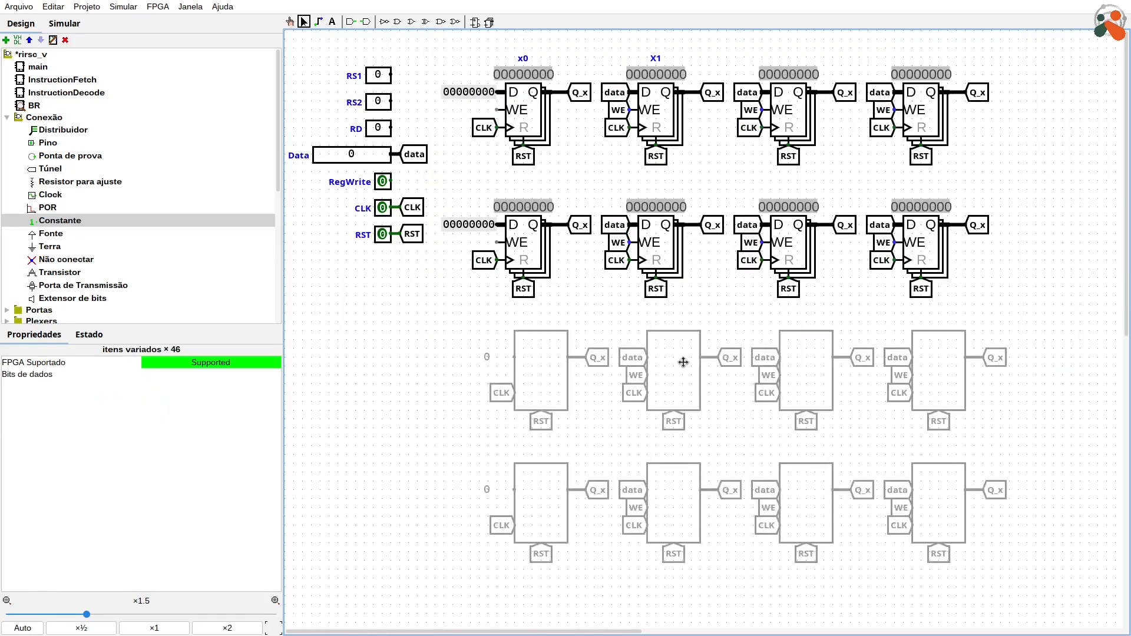
pyautogui.click(665, 344)
# Step: Copy all four register rows and paste them underneath to make eight rows of four registers
pyautogui.moveTo(1054, 584); pyautogui.dragTo(435, 38)
pyautogui.hotkey('ctrl', 'c')
pyautogui.hotkey('ctrl', 'v')
pyautogui.moveTo(667, 122); pyautogui.dragTo(666, 633)
# Step: Label the two remaining registers of the first row x2 and x3
pyautogui.click(785, 124)
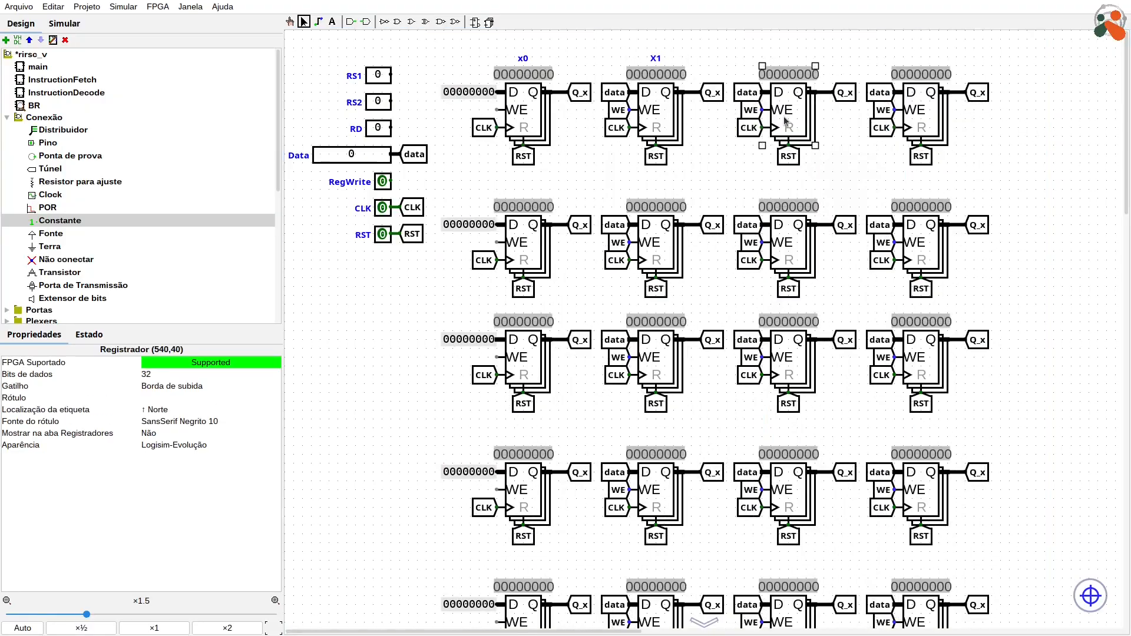
pyautogui.write('x2')
pyautogui.click(913, 125)
pyautogui.write('x3')
# Step: Label the four registers of the second row x4, x5, x6 and x7
pyautogui.click(526, 254)
pyautogui.write('x4')
pyautogui.click(656, 252)
pyautogui.write('x5')
pyautogui.click(788, 253)
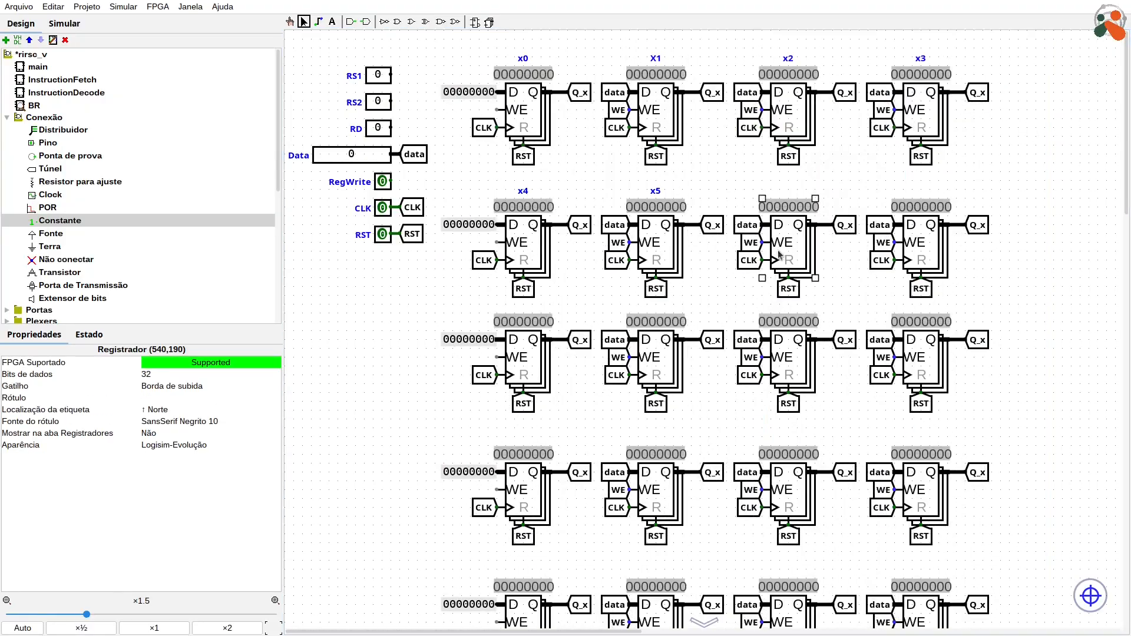
pyautogui.write('x6')
pyautogui.click(927, 260)
pyautogui.write('x7')
# Step: Label the four registers of the third row x8, x9, x10 and x11
pyautogui.click(526, 369)
pyautogui.write('x8')
pyautogui.click(664, 365)
pyautogui.write('x9')
pyautogui.click(793, 366)
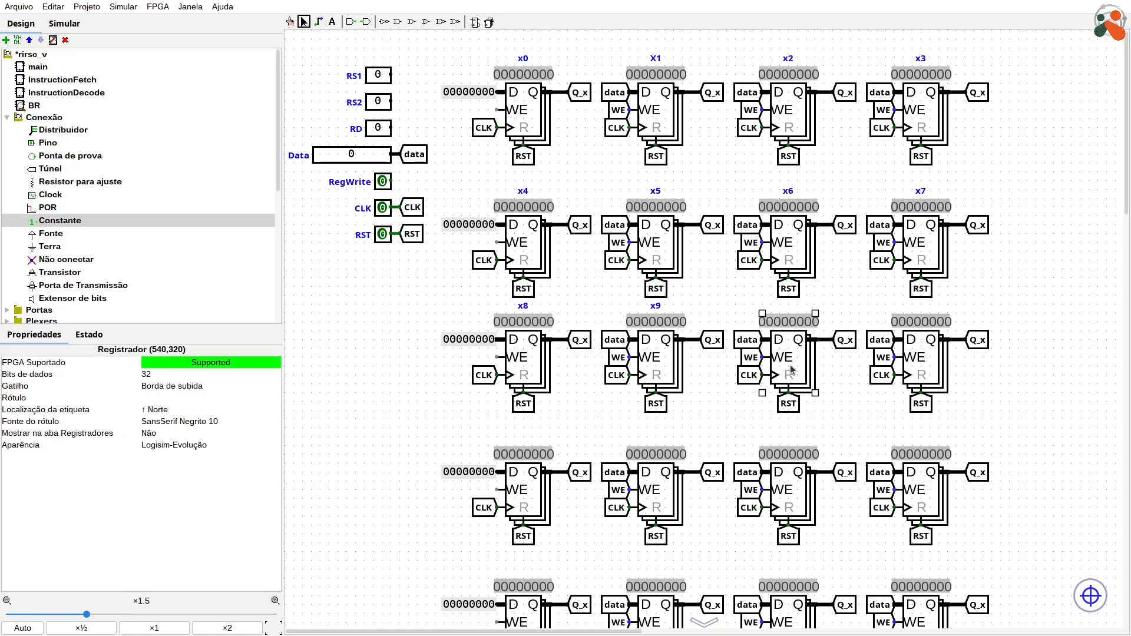
pyautogui.write('x10')
pyautogui.click(927, 368)
pyautogui.write('x11')
# Step: Label the four registers of the fourth row x12, x13, x14 and x15
pyautogui.click(526, 501)
pyautogui.write('x12')
pyautogui.click(658, 500)
pyautogui.write('x13')
pyautogui.click(792, 501)
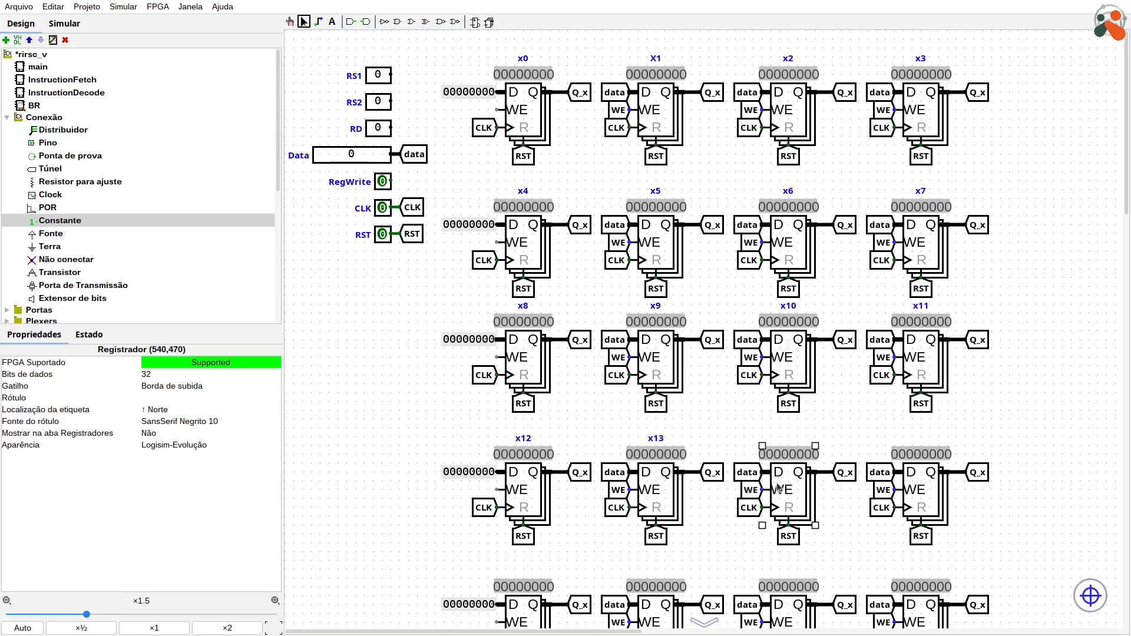
pyautogui.write('x14')
pyautogui.click(917, 502)
pyautogui.write('x15')
# Step: Label the four registers of the fifth row x16, x17, x18 and x19
pyautogui.scroll(-5, 917, 502)
pyautogui.click(526, 345)
pyautogui.write('x16')
pyautogui.click(659, 344)
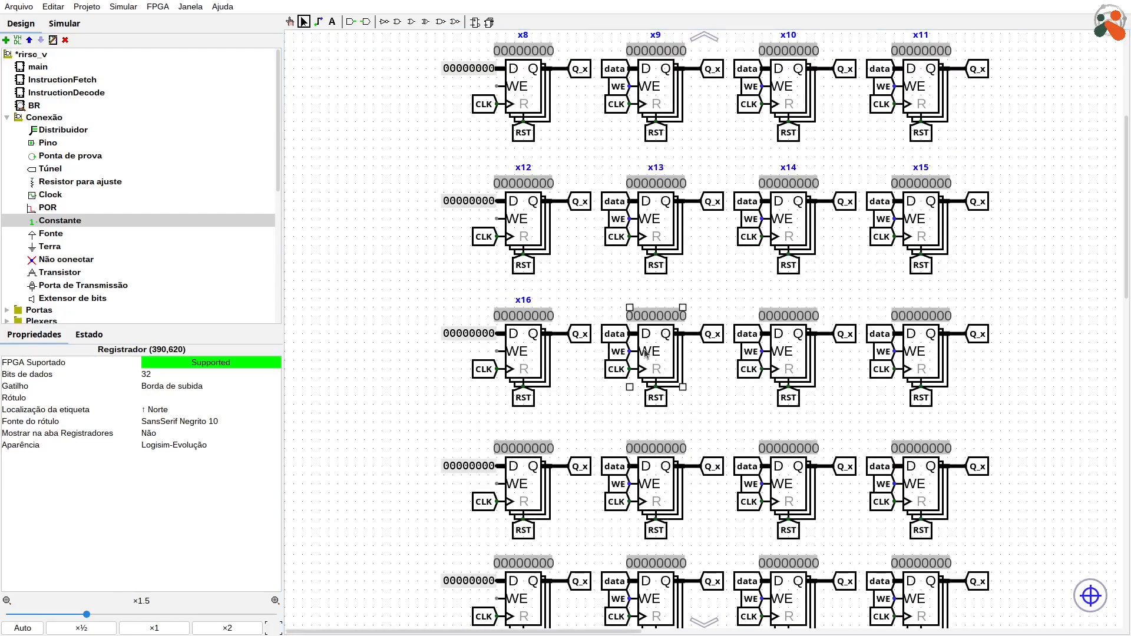
pyautogui.write('x17')
pyautogui.click(787, 342)
pyautogui.write('x18')
pyautogui.click(919, 344)
pyautogui.write('x19')
# Step: Label the four registers of the sixth row x20, x21, x22 and x23
pyautogui.click(533, 501)
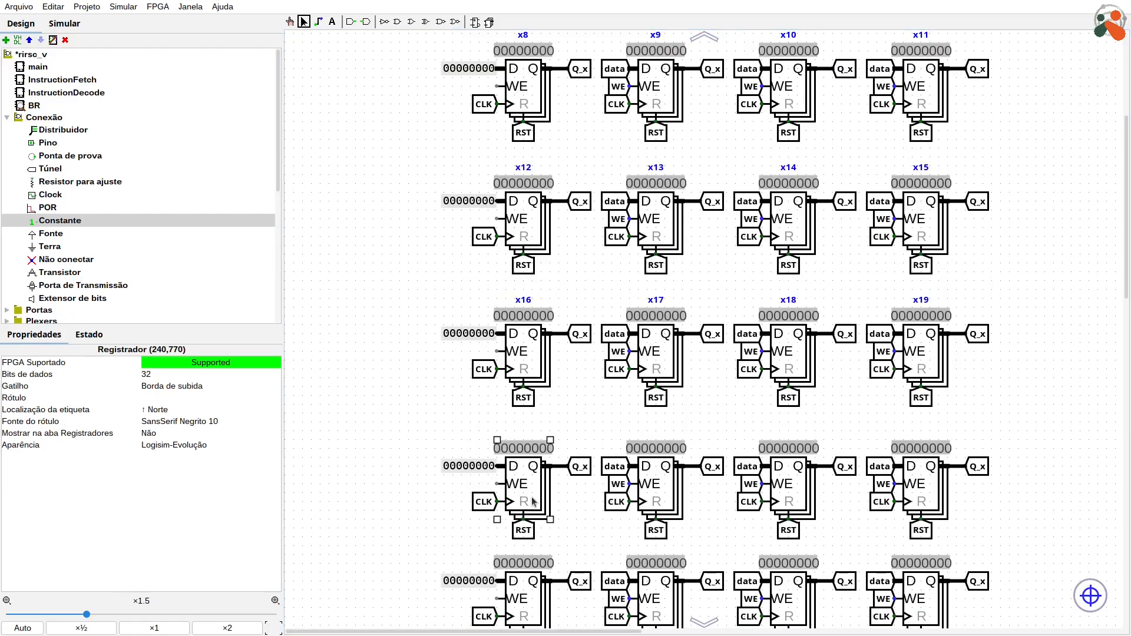
pyautogui.write('x20')
pyautogui.click(659, 500)
pyautogui.write('x21')
pyautogui.click(791, 501)
pyautogui.write('x22')
pyautogui.click(917, 501)
pyautogui.write('x23')
# Step: Label the first two registers of the seventh row x24 and x25
pyautogui.scroll(-2, 837, 489)
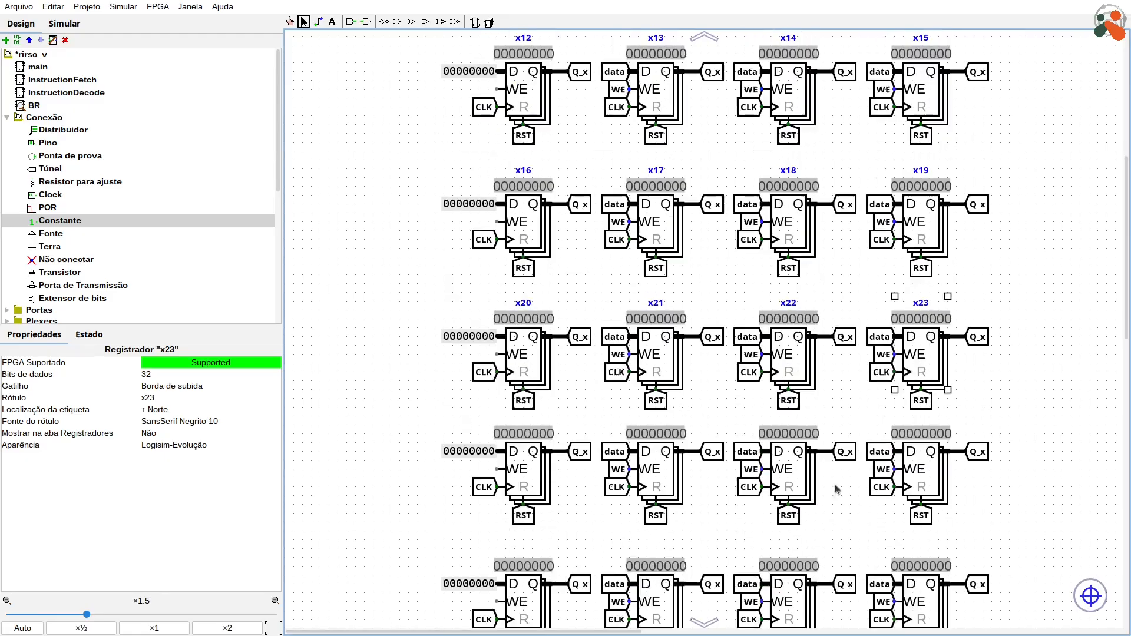
pyautogui.click(529, 485)
pyautogui.write('x24')
pyautogui.click(661, 485)
pyautogui.write('x25')
pyautogui.scroll(7, 662, 485)
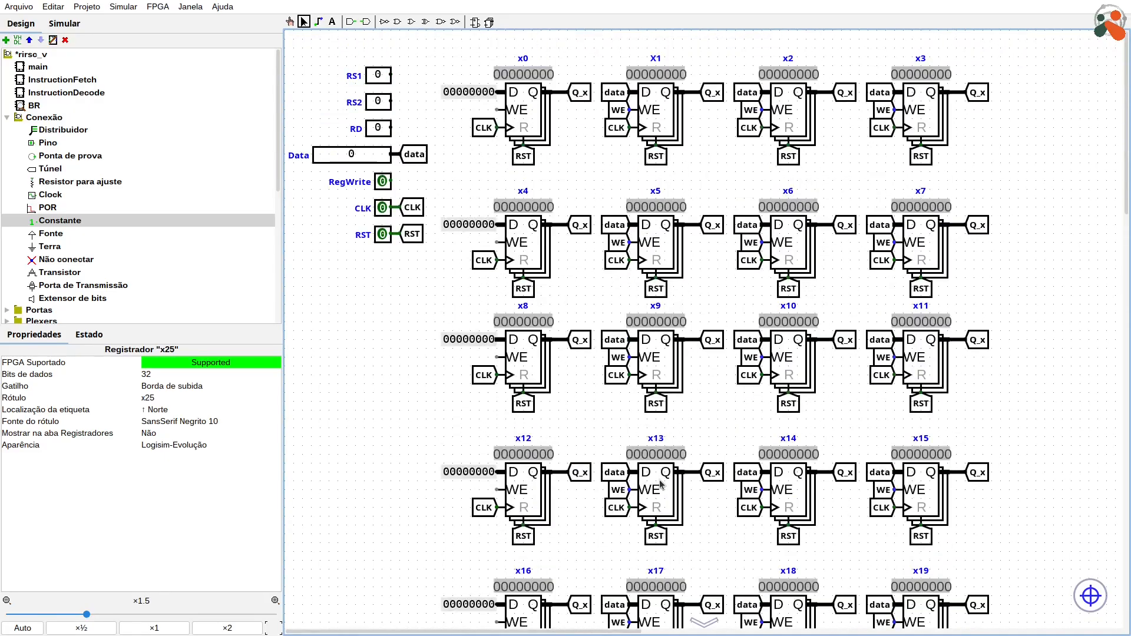
# Step: Label the last two registers of the seventh row x26 and x27
pyautogui.scroll(-8, 661, 485)
pyautogui.click(793, 354)
pyautogui.write('x26')
pyautogui.click(923, 353)
pyautogui.write('x27')
# Step: Label the four registers of the eighth row x28, x29, x30 and x31
pyautogui.click(524, 505)
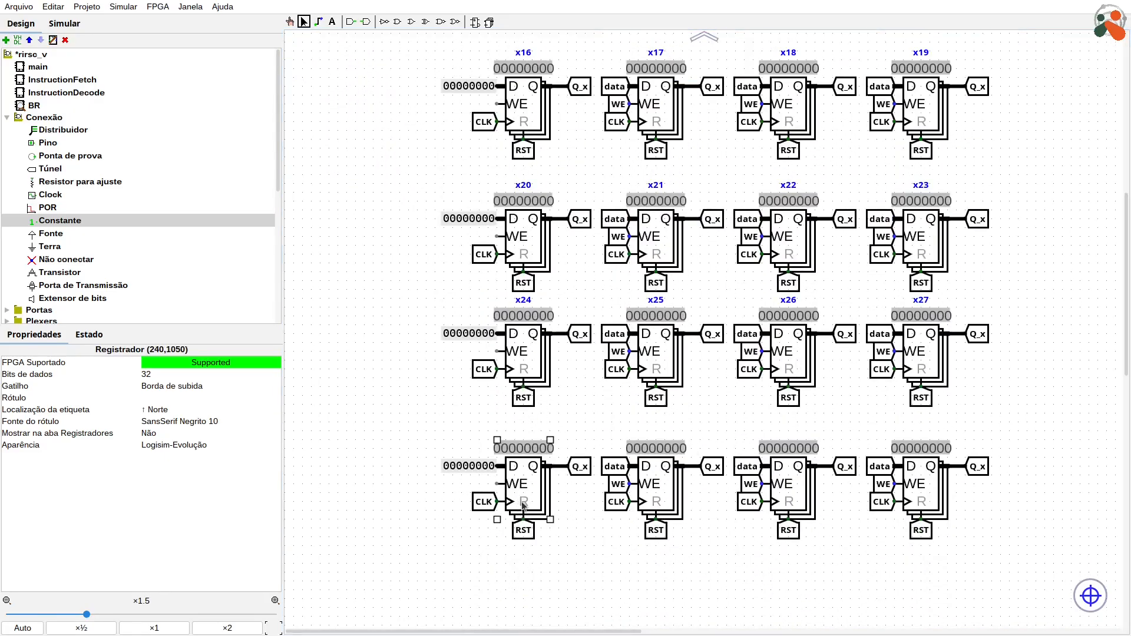
pyautogui.write('x28')
pyautogui.click(659, 501)
pyautogui.write('x29')
pyautogui.click(791, 501)
pyautogui.write('x30')
pyautogui.click(925, 484)
pyautogui.write('x31')
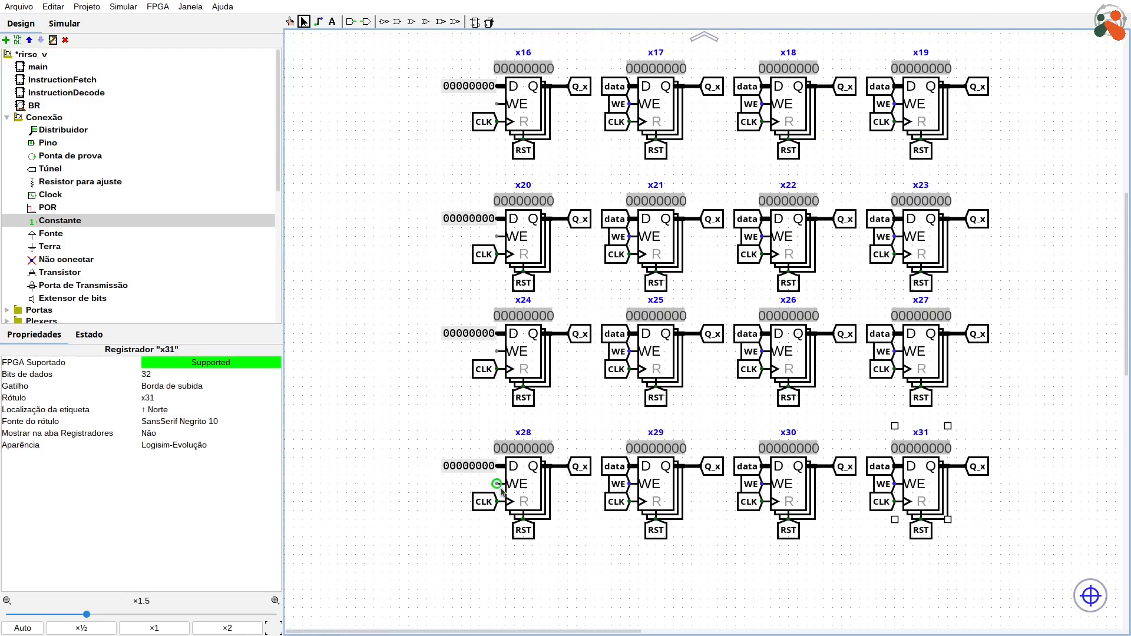
# Step: Duplicate the WE tunnel of register x29 onto the WE inputs of registers x28, x24, x20, x16 and x12
pyautogui.click(618, 485)
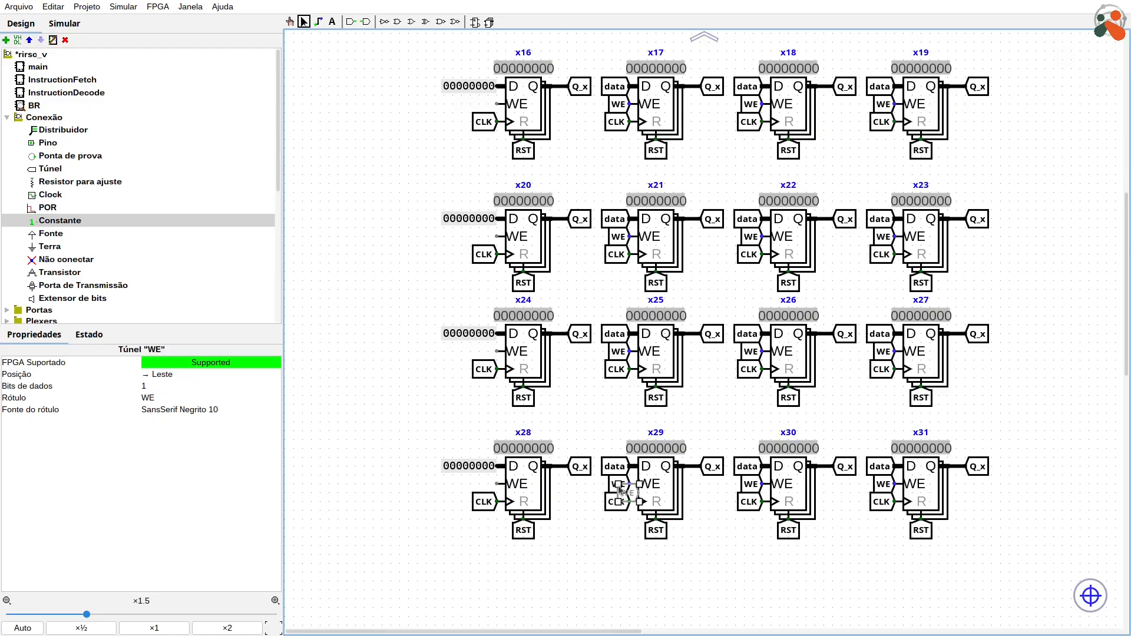
pyautogui.moveTo(626, 492); pyautogui.dragTo(483, 350)
pyautogui.scroll(9, 485, 377)
pyautogui.hotkey('ctrl', 'd')
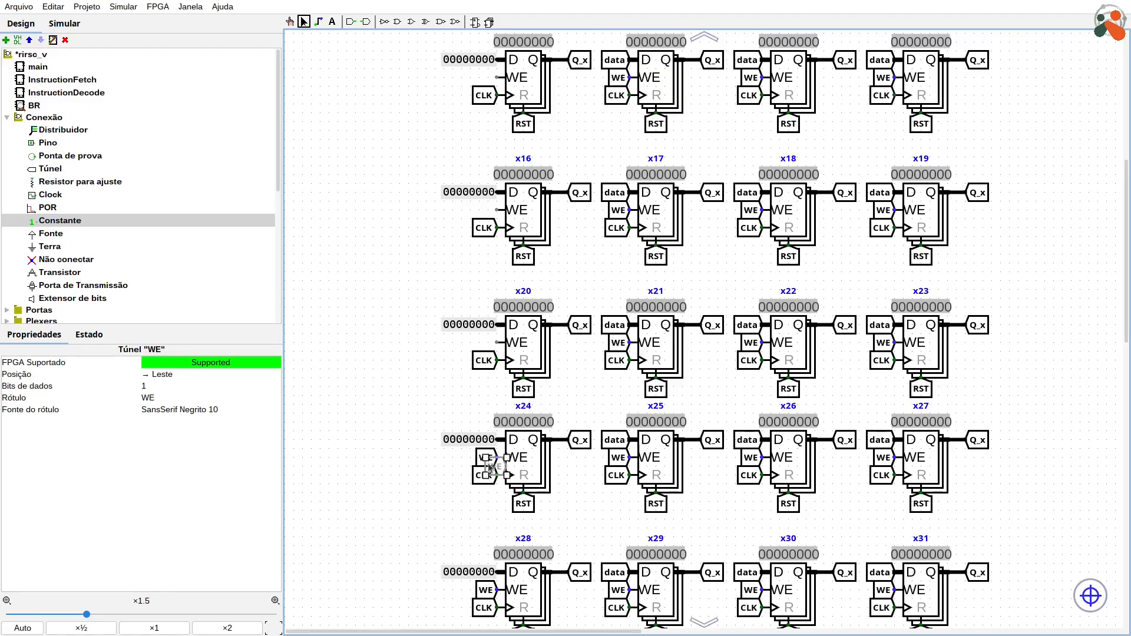
pyautogui.moveTo(494, 465); pyautogui.dragTo(485, 341)
pyautogui.scroll(5, 490, 389)
pyautogui.hotkey('ctrl', 'd')
pyautogui.moveTo(496, 412); pyautogui.dragTo(487, 272)
pyautogui.scroll(4, 487, 273)
pyautogui.hotkey('ctrl', 'd')
pyautogui.moveTo(496, 385); pyautogui.dragTo(487, 242)
pyautogui.scroll(9, 487, 242)
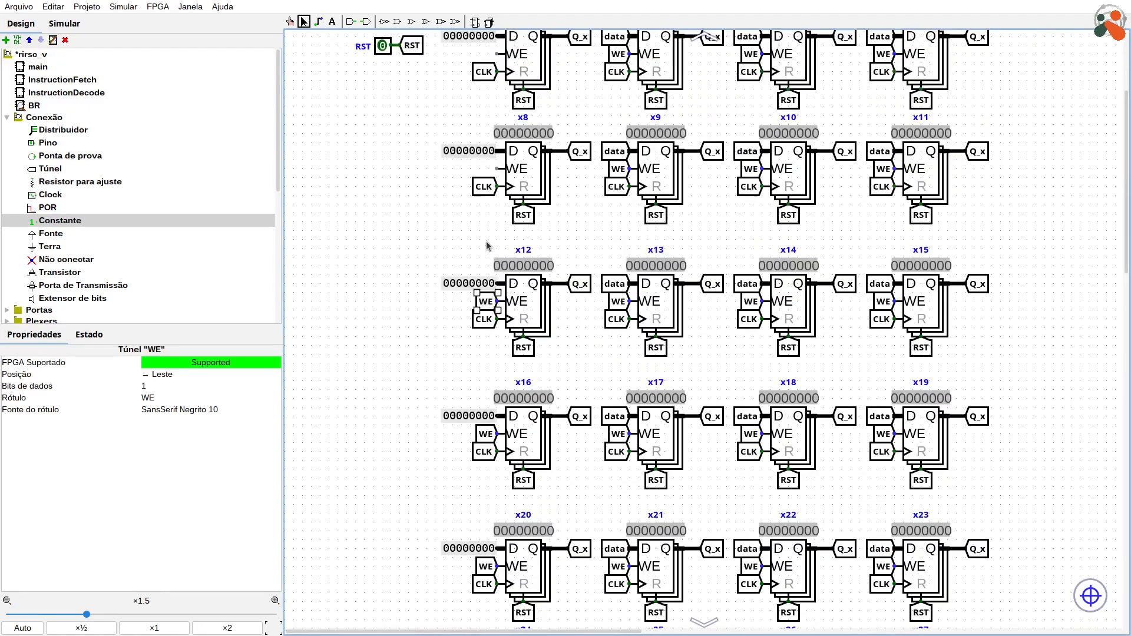
# Step: Duplicate the WE tunnel onto the WE inputs of registers x8 and x4
pyautogui.hotkey('ctrl', 'd')
pyautogui.moveTo(504, 486); pyautogui.dragTo(494, 227)
pyautogui.hotkey('ctrl', 'd')
pyautogui.scroll(2, 489, 224)
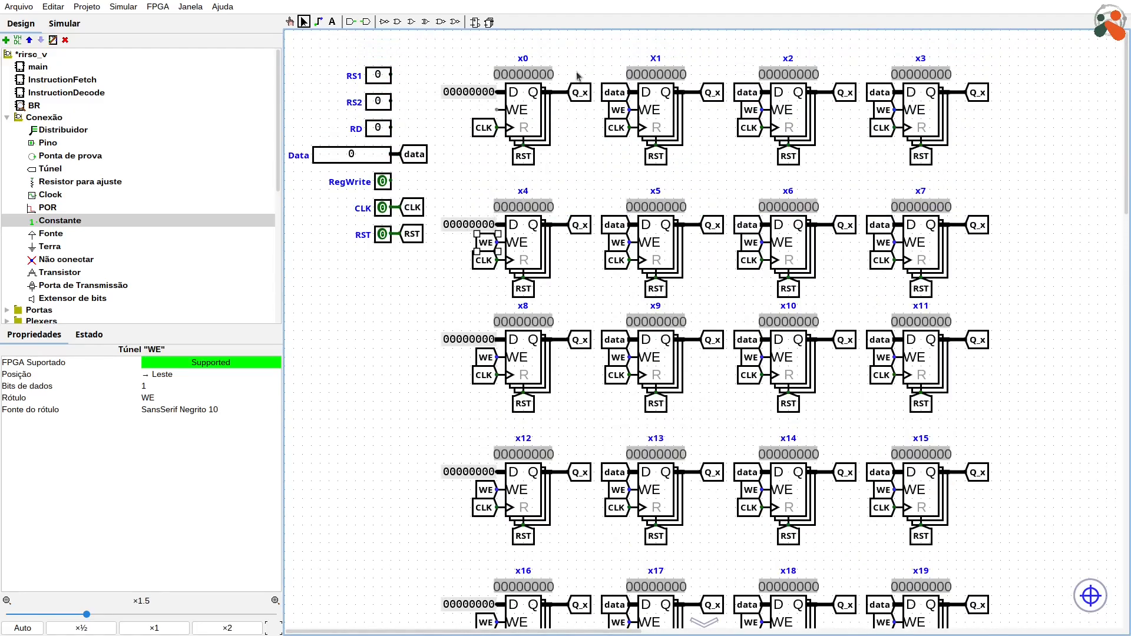
pyautogui.click(595, 181)
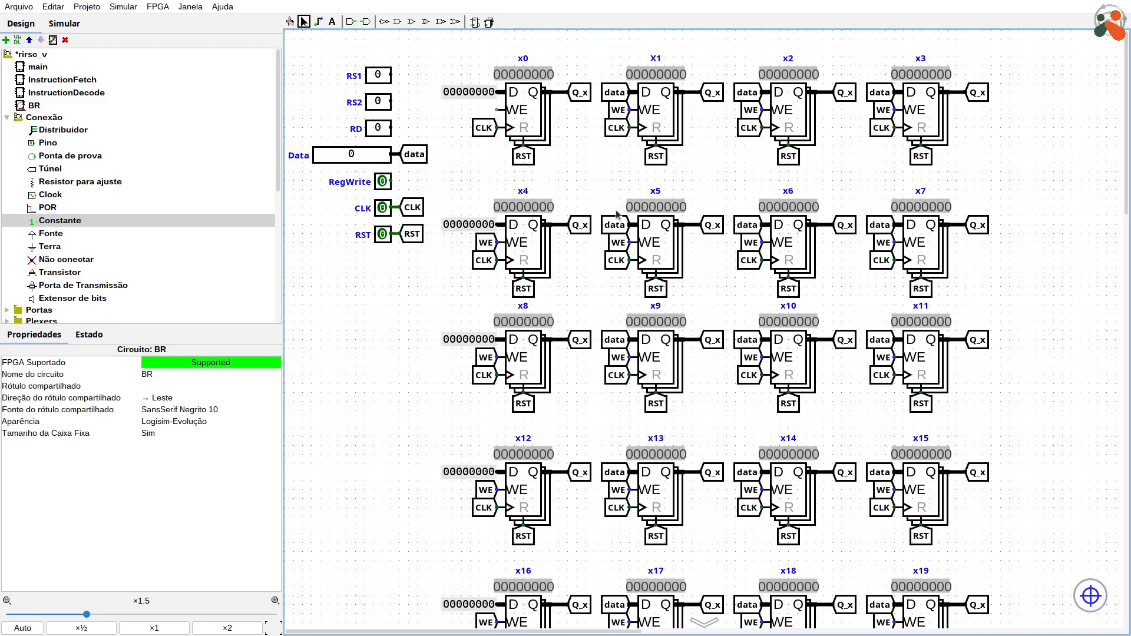
# Step: Label the output tunnels of the first register row Q_x0, Q_x1, Q_x2 and Q_x3
pyautogui.click(582, 96)
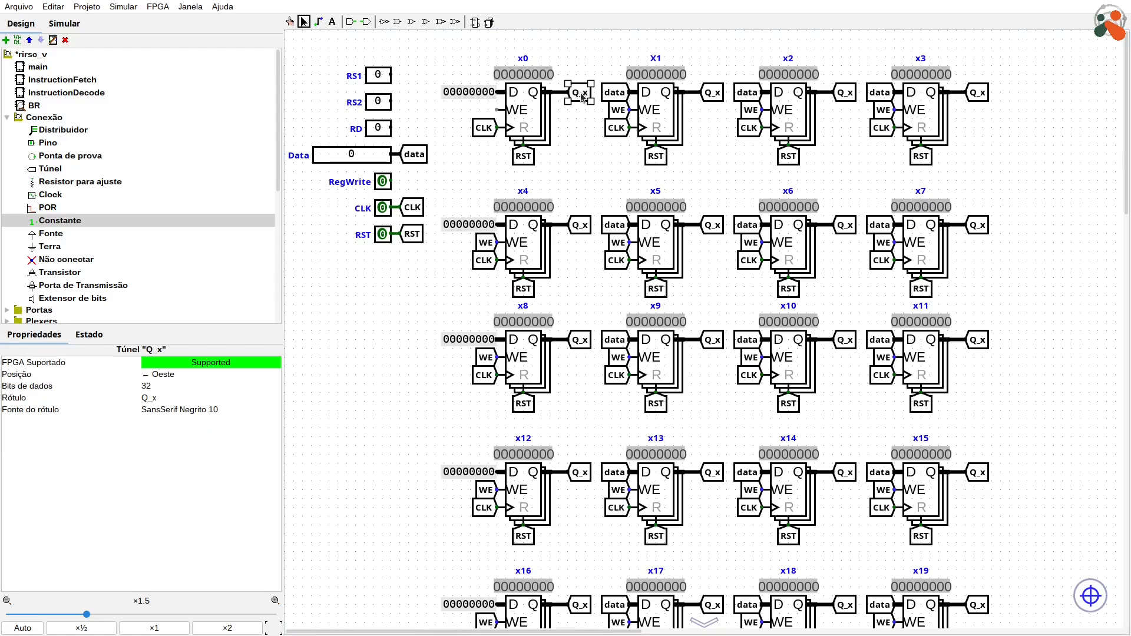
pyautogui.write('0')
pyautogui.click(715, 96)
pyautogui.write('1')
pyautogui.click(853, 98)
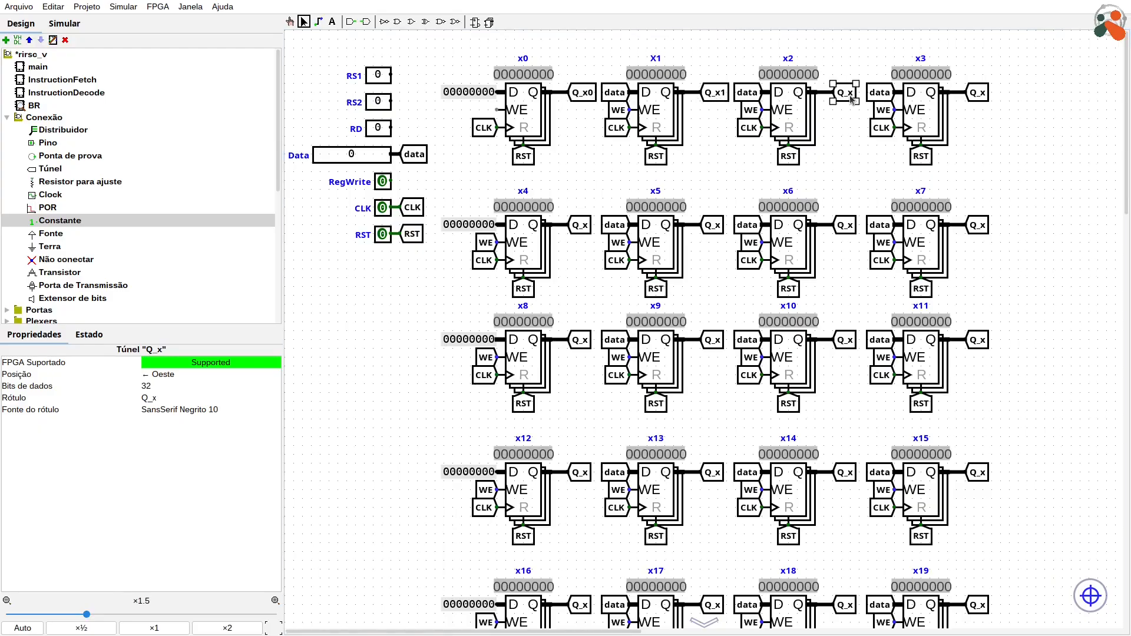
pyautogui.write('2')
pyautogui.click(978, 94)
pyautogui.write('3')
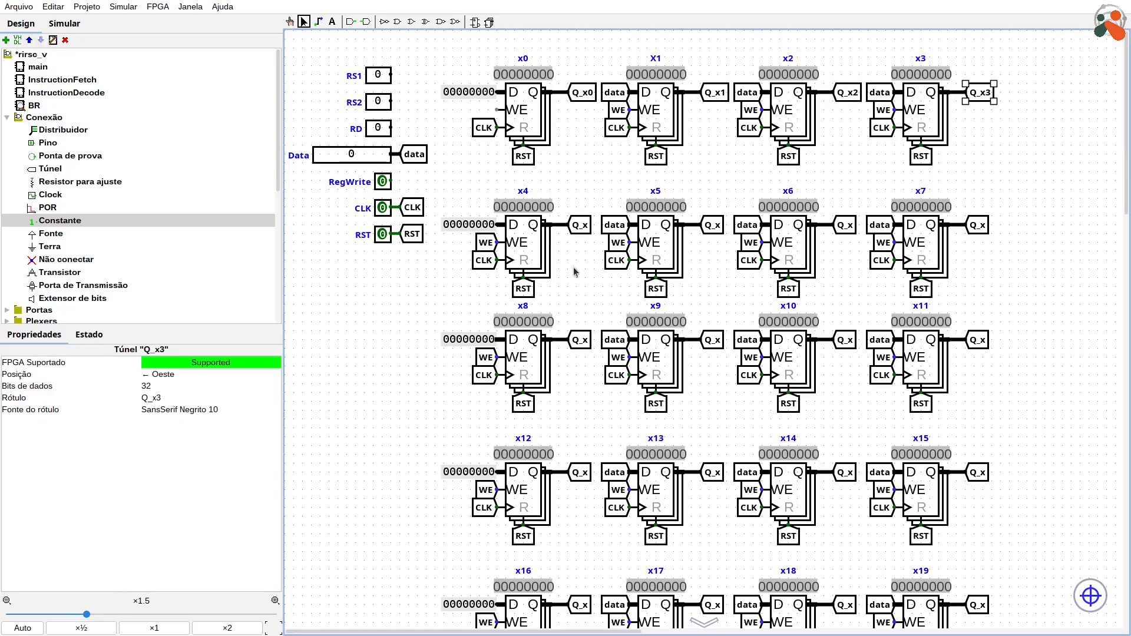
# Step: Label the output tunnels of the second register row Q_x4, Q_x5, Q_x6 and Q_x7
pyautogui.click(580, 225)
pyautogui.write('4')
pyautogui.click(715, 225)
pyautogui.write('5')
pyautogui.click(847, 226)
pyautogui.write('6')
pyautogui.click(978, 225)
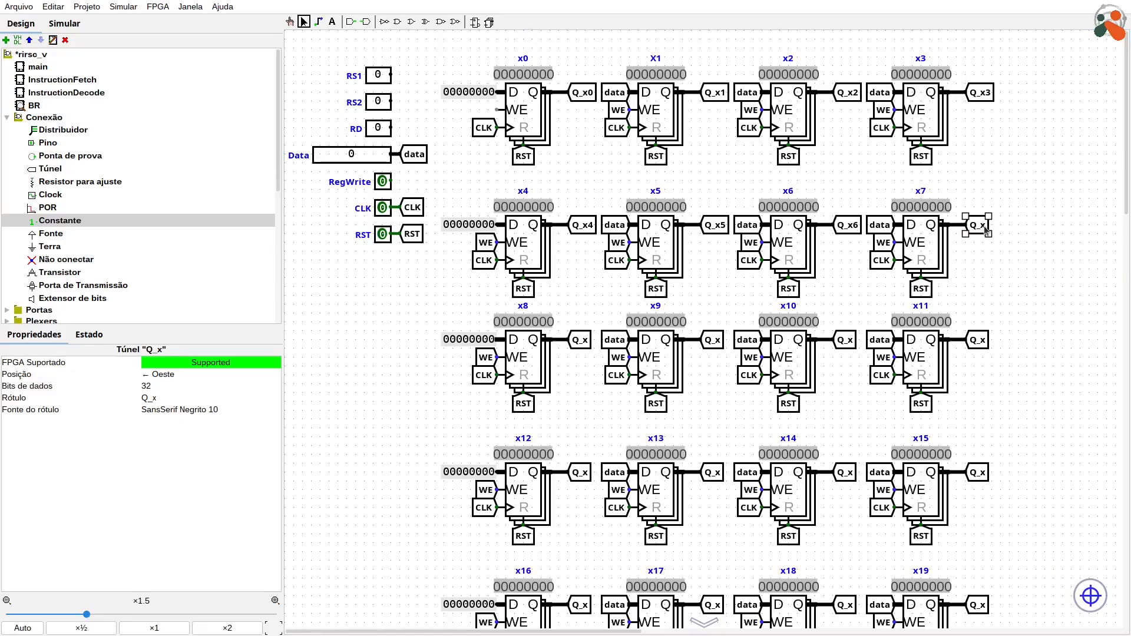
pyautogui.write('7')
# Step: Label the output tunnels of the third register row Q_x8, Q_x9, Q_x10 and Q_x11
pyautogui.click(582, 343)
pyautogui.write('8')
pyautogui.click(714, 340)
pyautogui.write('9')
pyautogui.click(847, 340)
pyautogui.write('10')
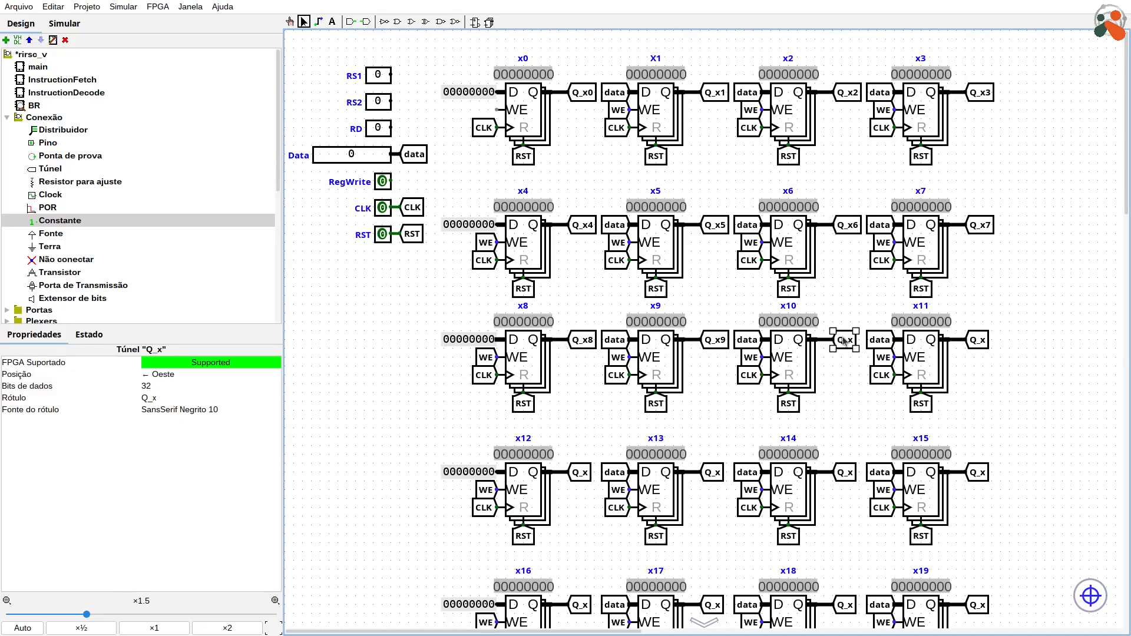
pyautogui.click(979, 341)
pyautogui.write('11')
# Step: Label the output tunnels of the fourth register row Q_x12, Q_x13, Q_x14 and Q_x15
pyautogui.click(581, 472)
pyautogui.write('12')
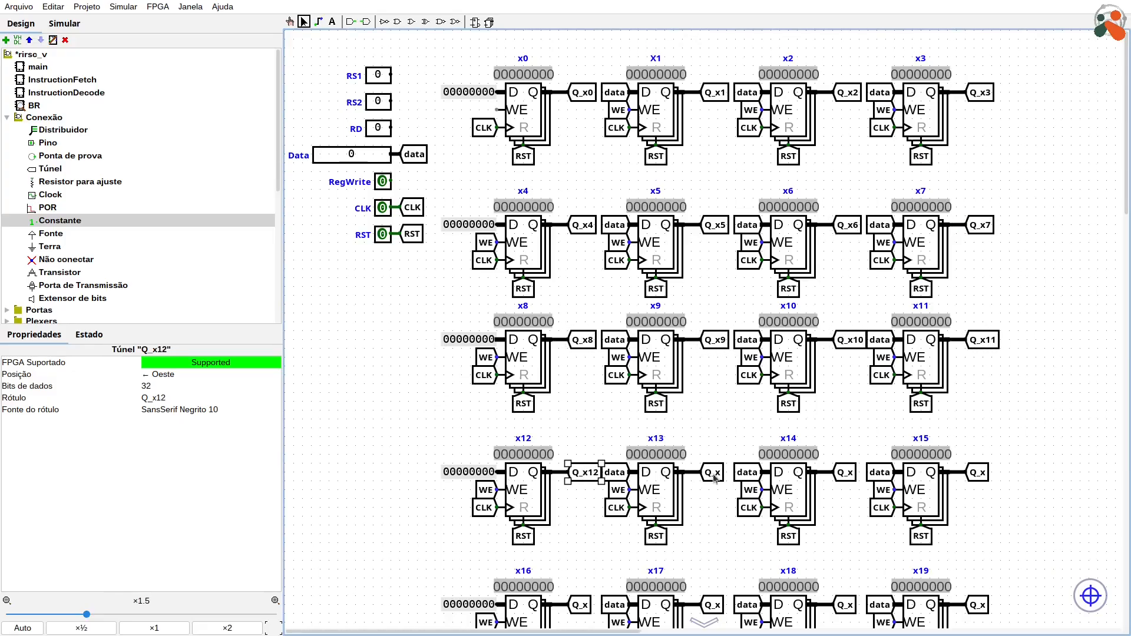
pyautogui.click(714, 473)
pyautogui.write('13')
pyautogui.click(978, 473)
pyautogui.write('14')
pyautogui.click(847, 473)
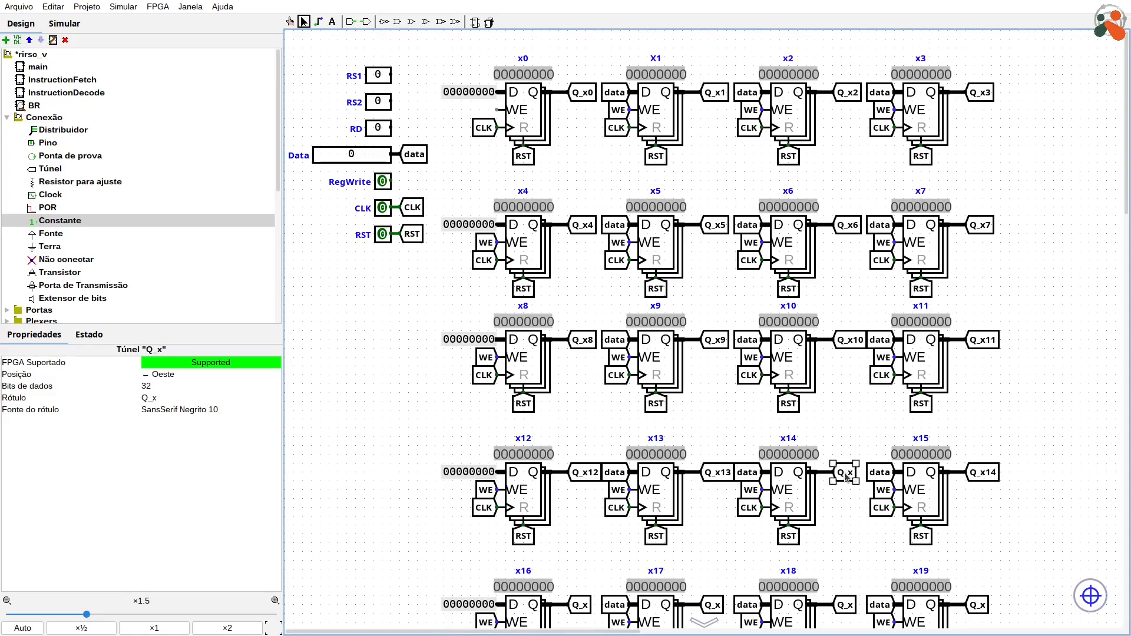
pyautogui.write('14')
# Step: Label the output tunnel of register x16 as Q_x16
pyautogui.scroll(-10, 976, 487)
pyautogui.click(581, 146)
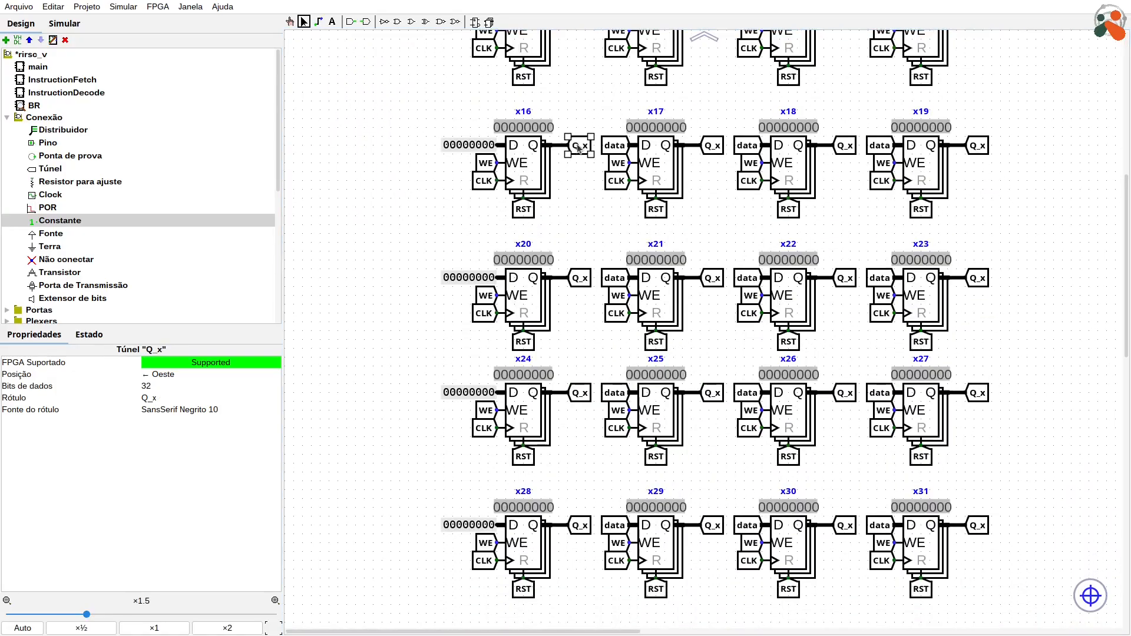
pyautogui.write('16')
pyautogui.click(713, 277)
pyautogui.write('17')
pyautogui.click(845, 277)
pyautogui.write('18')
pyautogui.click(979, 277)
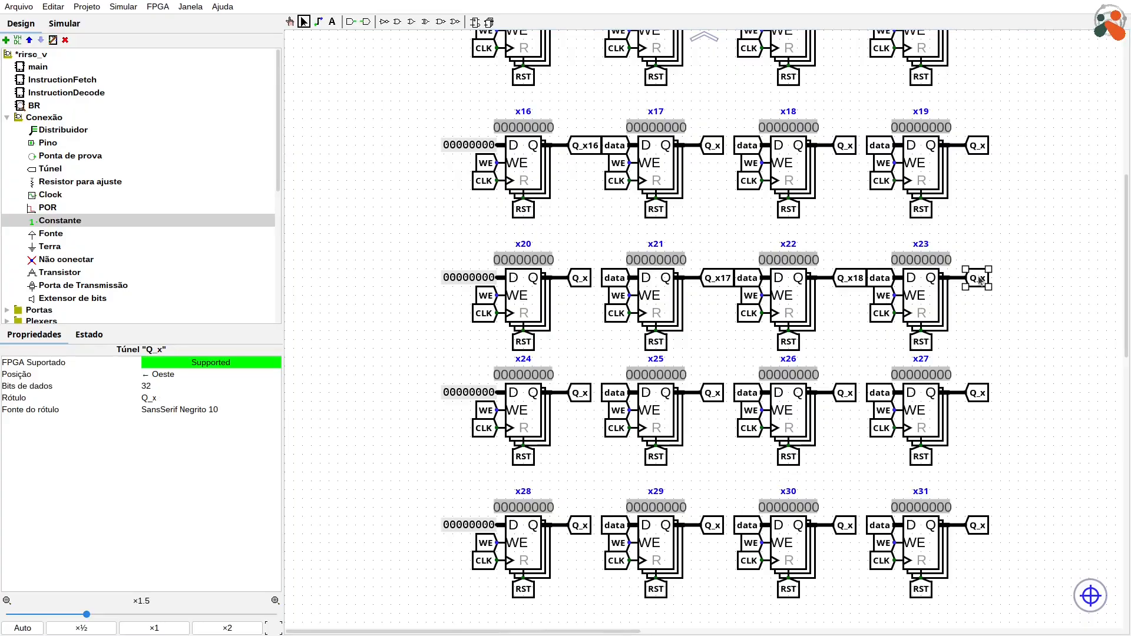
pyautogui.write('19')
pyautogui.click(580, 393)
# Step: Label the output tunnels of registers x17, x18 and x19 as Q_17x, Q_x18 and Q_x19
pyautogui.click(719, 148)
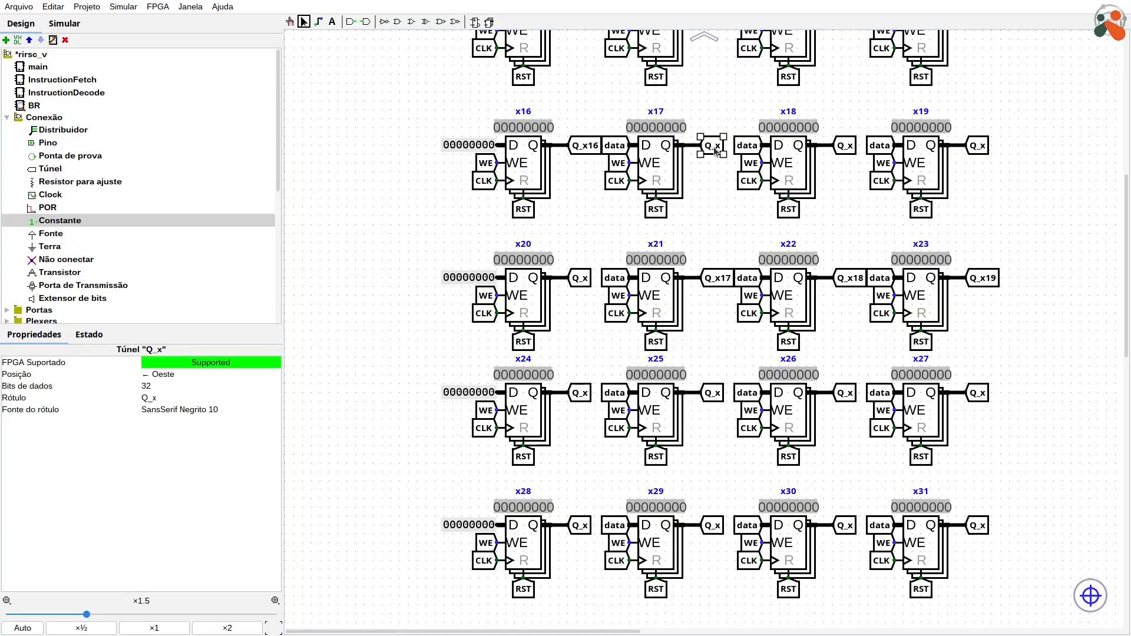
pyautogui.write('17')
pyautogui.click(852, 148)
pyautogui.write('18')
pyautogui.click(983, 150)
pyautogui.write('19')
# Step: Label the output tunnels of registers x20 and x21 as Q_x20 and Q_x21
pyautogui.click(581, 278)
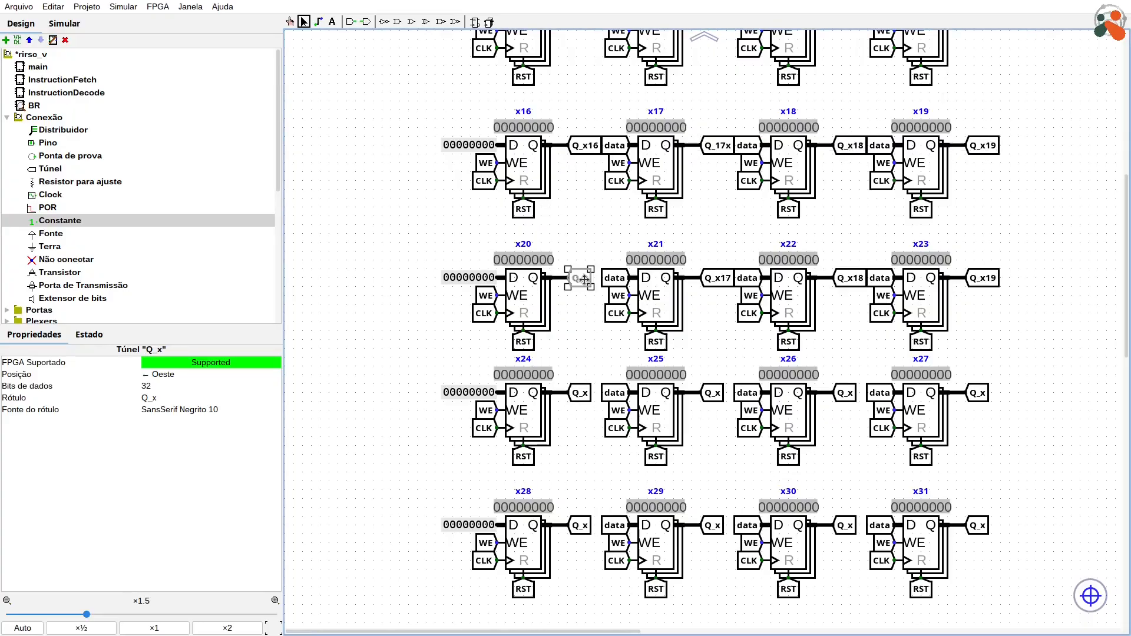
pyautogui.write('20')
pyautogui.click(716, 277)
pyautogui.press('BackSpace')
pyautogui.press('BackSpace')
pyautogui.write('21')
# Step: Relabel the output tunnels of registers x22 and x23 as Q_x22 and Q_x23
pyautogui.click(849, 282)
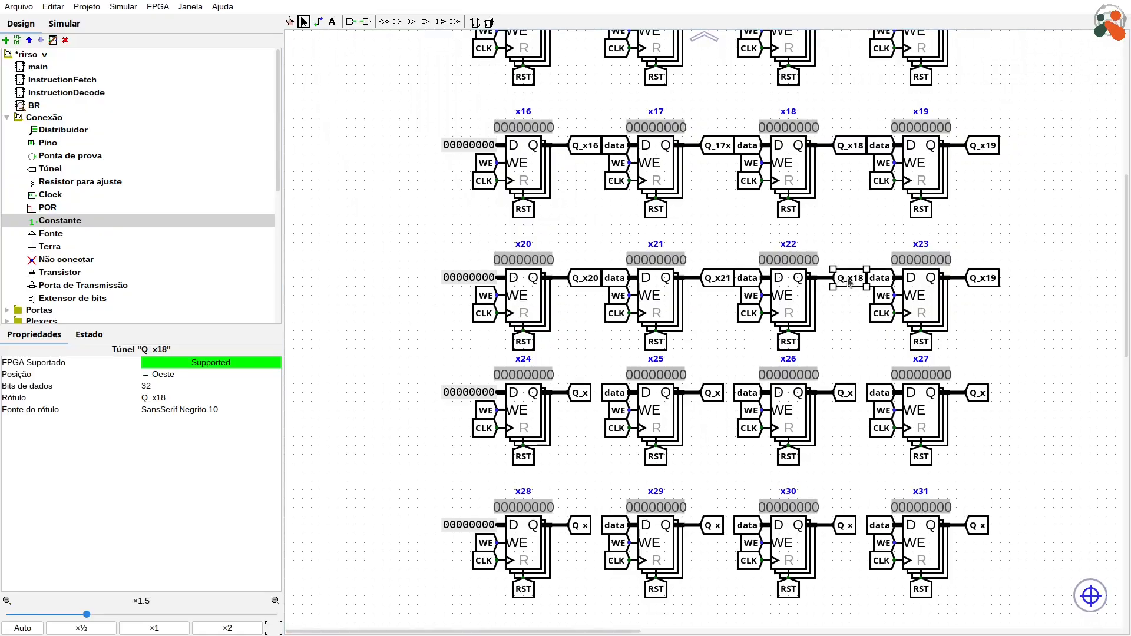
pyautogui.press('BackSpace')
pyautogui.press('BackSpace')
pyautogui.write('22')
pyautogui.click(994, 284)
pyautogui.press('BackSpace')
pyautogui.press('BackSpace')
pyautogui.write('23')
# Step: Label the output tunnels of the seventh register row Q_x24, Q_x25, Q_x26 and Q_x27
pyautogui.click(581, 393)
pyautogui.write('24')
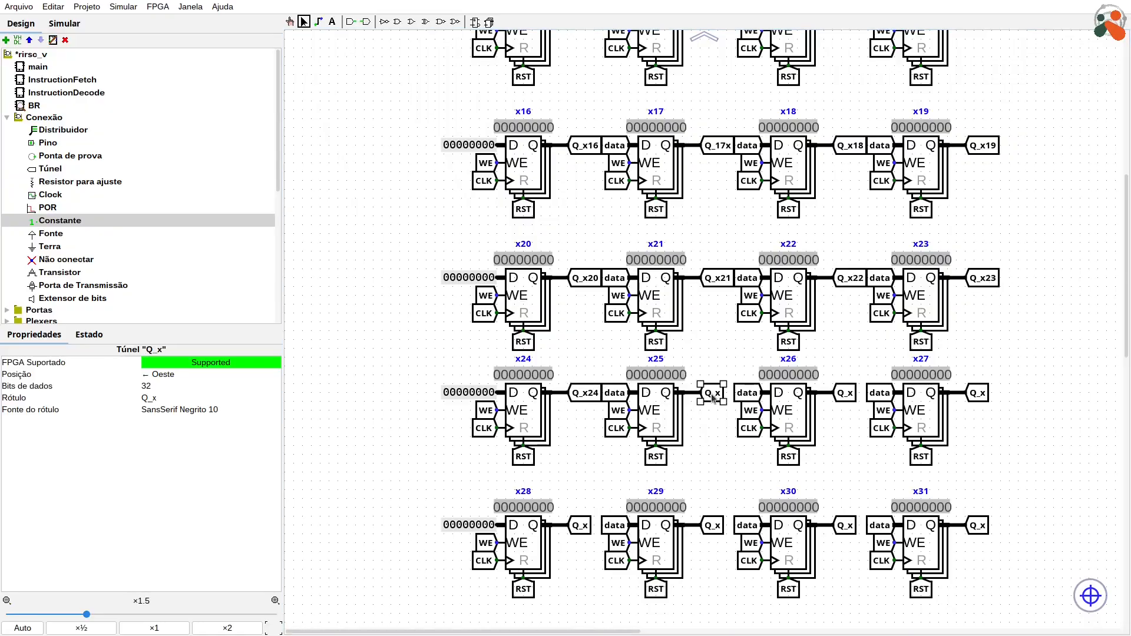
pyautogui.click(716, 393)
pyautogui.write('25')
pyautogui.click(849, 396)
pyautogui.write('26')
pyautogui.click(977, 393)
pyautogui.write('27')
# Step: Label the output tunnels of the eighth register row Q_x28, Q_x29, Q_x30 and Q_x31
pyautogui.click(581, 525)
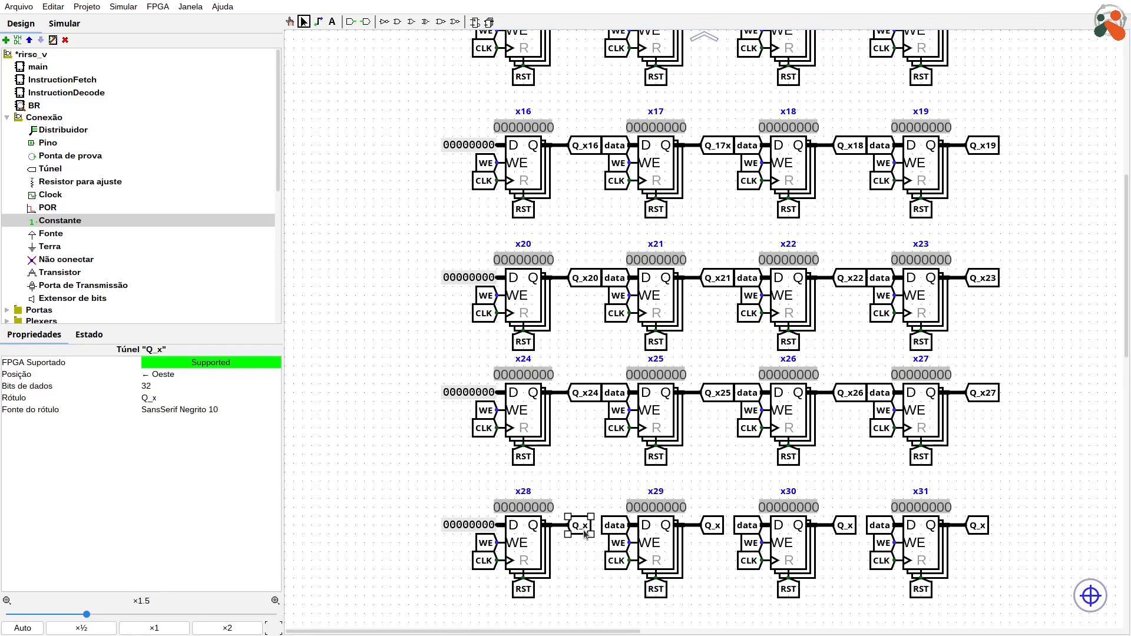
pyautogui.write('28')
pyautogui.click(714, 525)
pyautogui.write('29')
pyautogui.click(845, 525)
pyautogui.write('30')
pyautogui.click(977, 525)
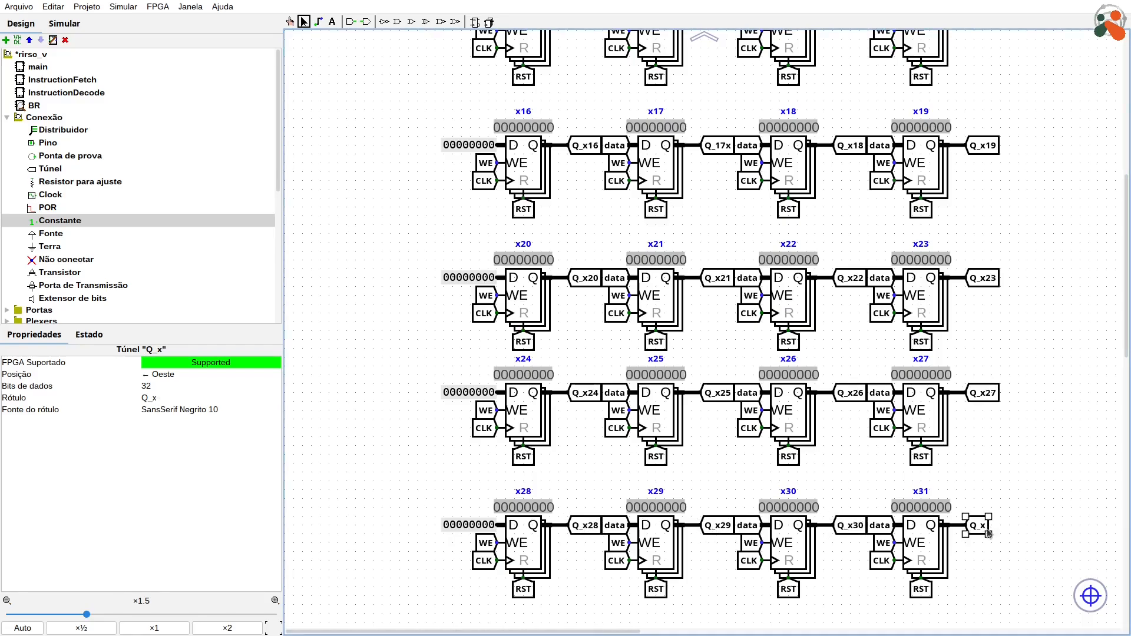
pyautogui.write('31')
# Step: Label the WE tunnels of registers x1, x2 and x3 as WE_x1, WE_x2 and WE_x3
pyautogui.scroll(2, 421, 325)
pyautogui.scroll(9, 421, 325)
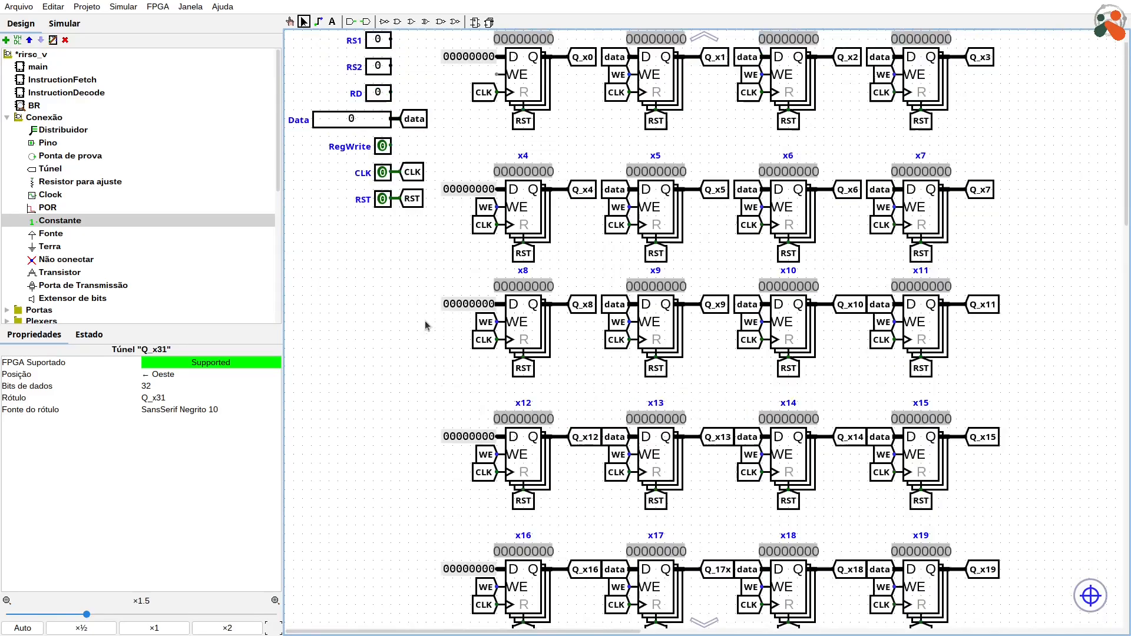
pyautogui.click(573, 164)
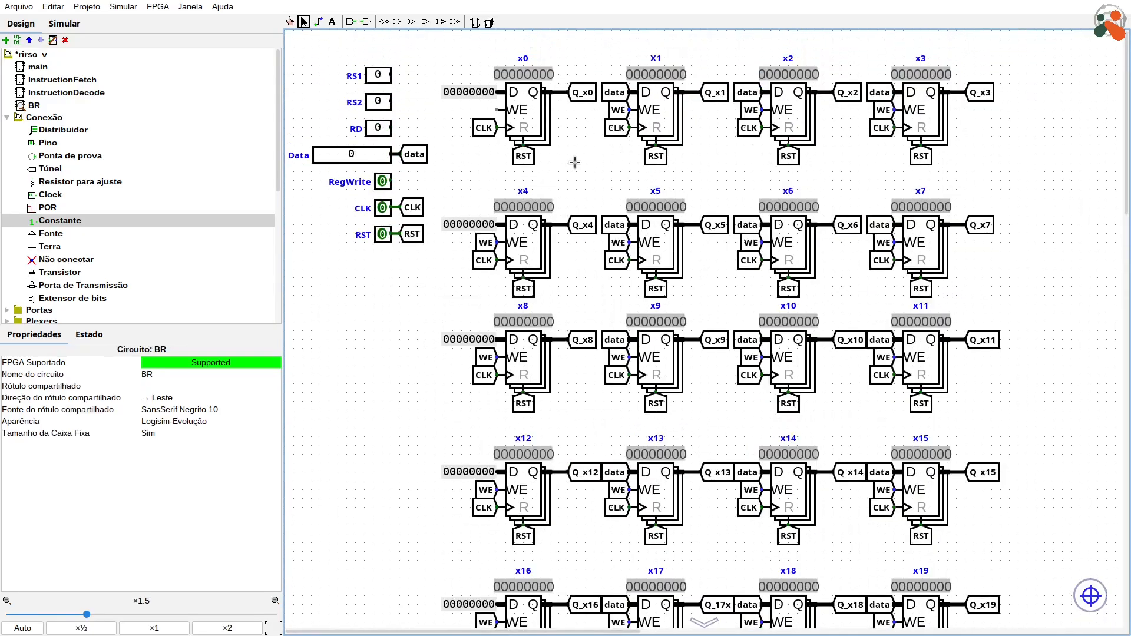
pyautogui.click(617, 112)
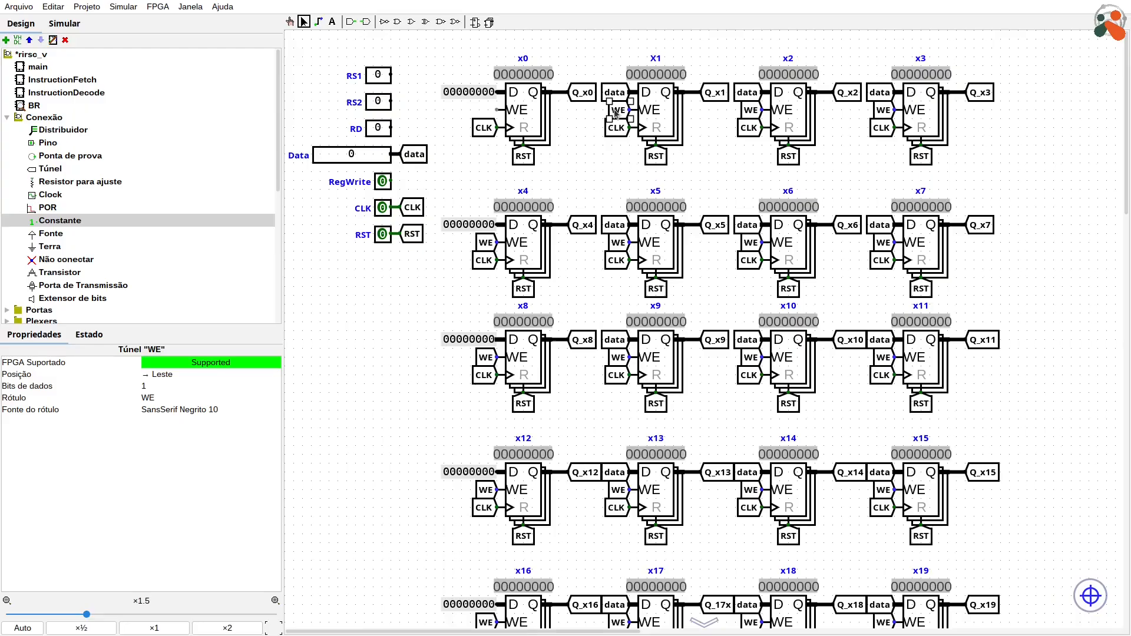
pyautogui.write('_x1')
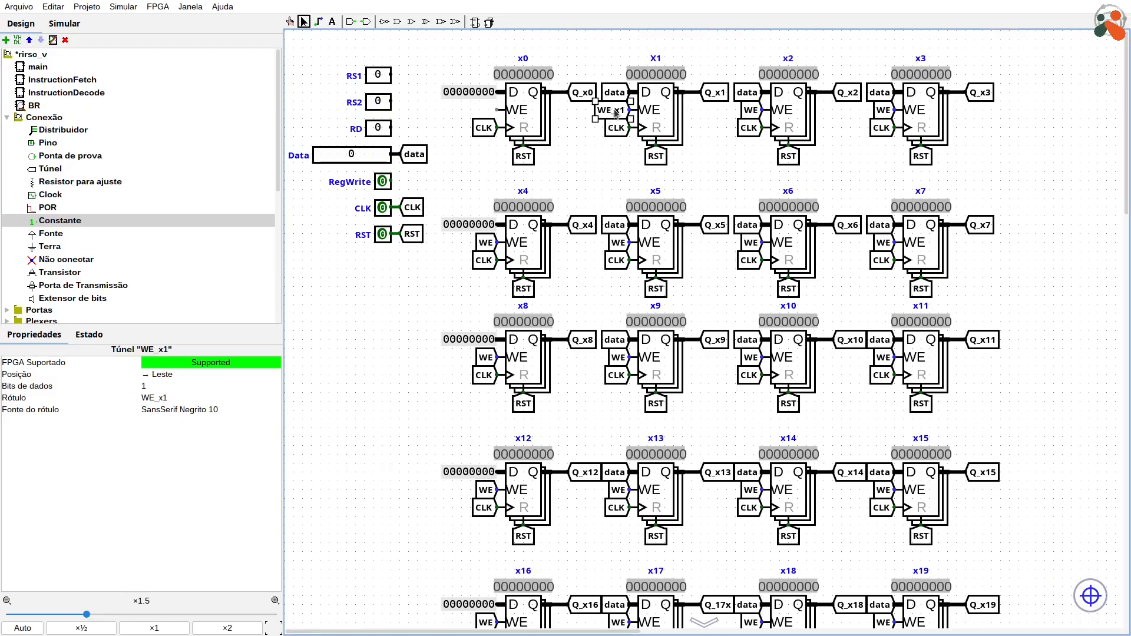
pyautogui.click(753, 111)
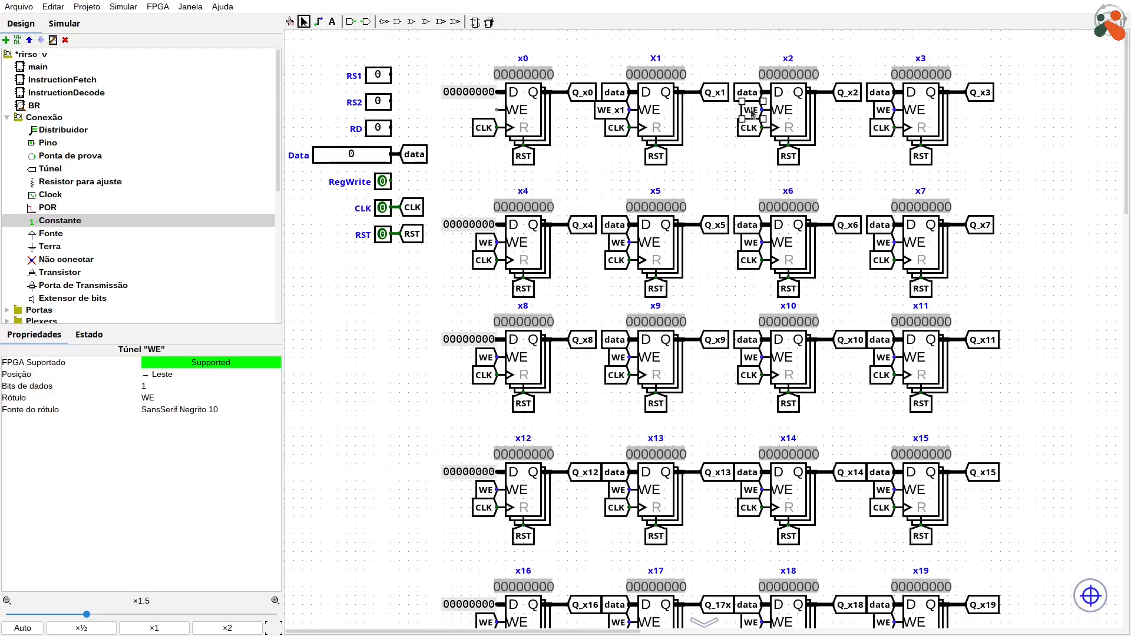
pyautogui.write('_x2')
pyautogui.click(883, 110)
pyautogui.write('_x3')
pyautogui.click(485, 358)
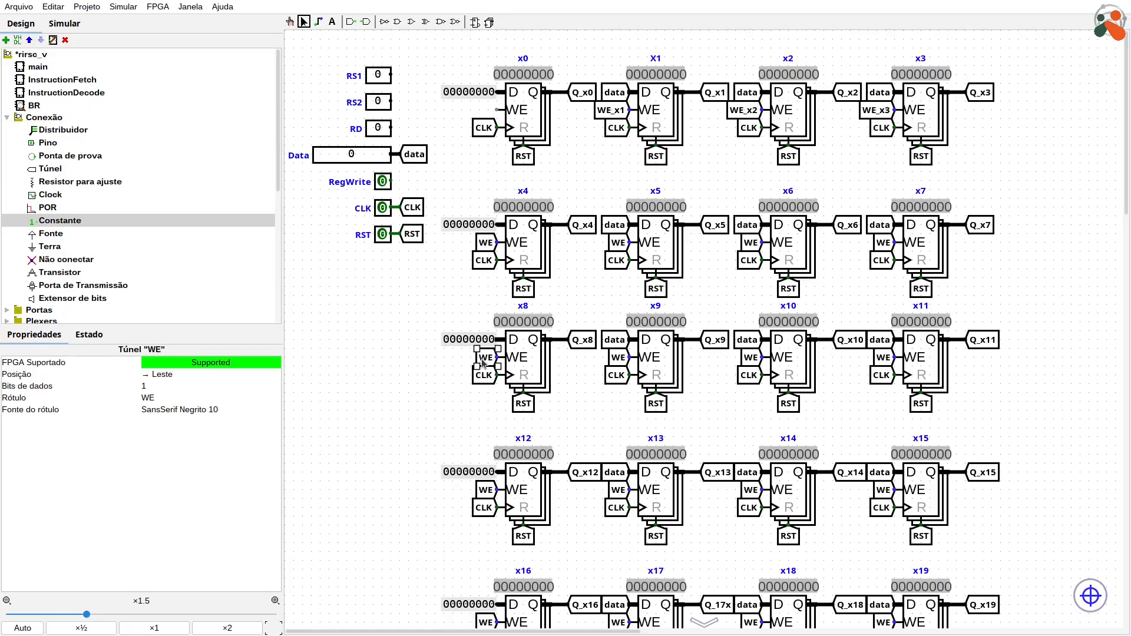
pyautogui.write('_x4')
pyautogui.click(623, 356)
# Step: Label the WE tunnels of the second register row WE_x4, WE_x5, WE_x6 and WE_x7
pyautogui.click(485, 243)
pyautogui.write('_x4')
pyautogui.click(618, 242)
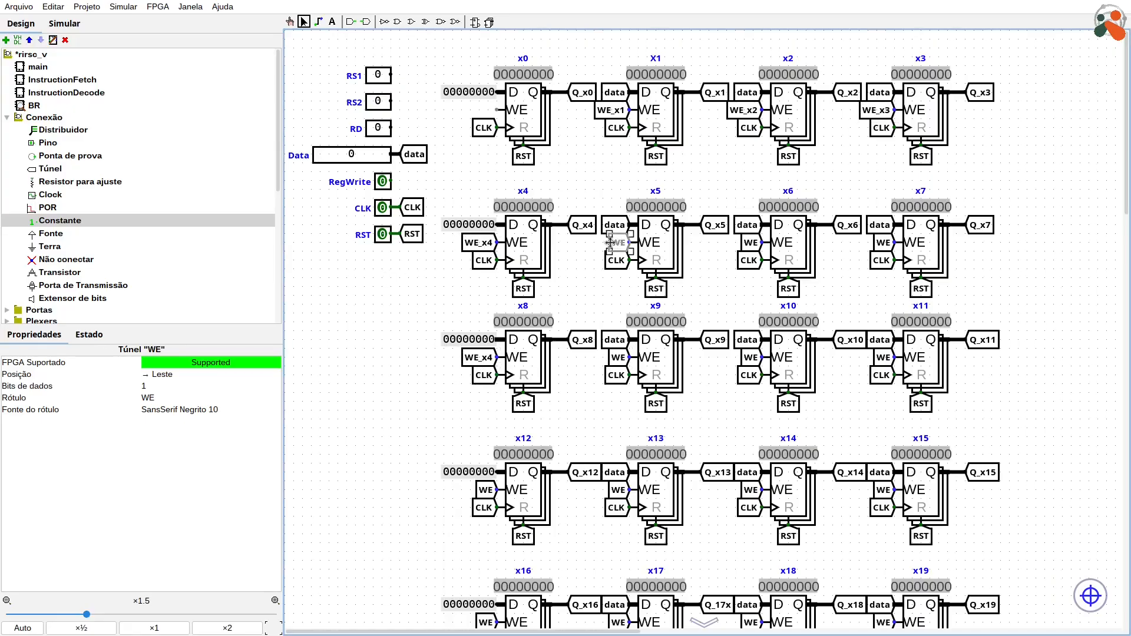
pyautogui.write('_x5')
pyautogui.click(751, 242)
pyautogui.write('_x6')
pyautogui.click(884, 242)
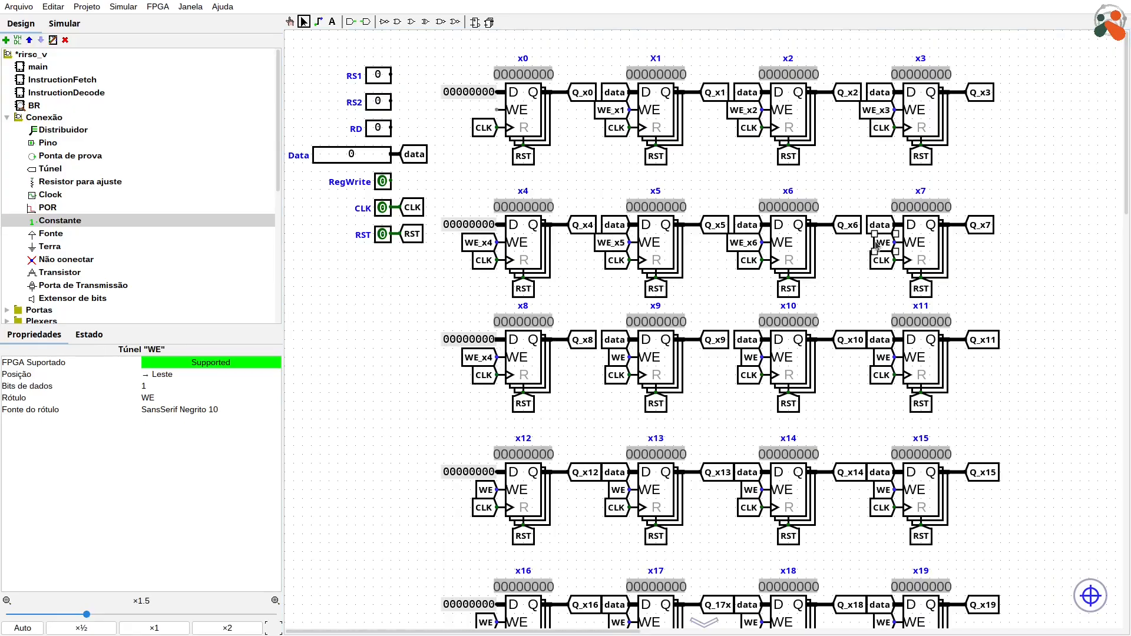
pyautogui.write('_x7')
# Step: Label the WE tunnels of the third register row WE_x8, WE_x9, WE_x10 and WE_x11
pyautogui.click(485, 357)
pyautogui.press('BackSpace')
pyautogui.write('8')
pyautogui.click(619, 357)
pyautogui.write('_x9')
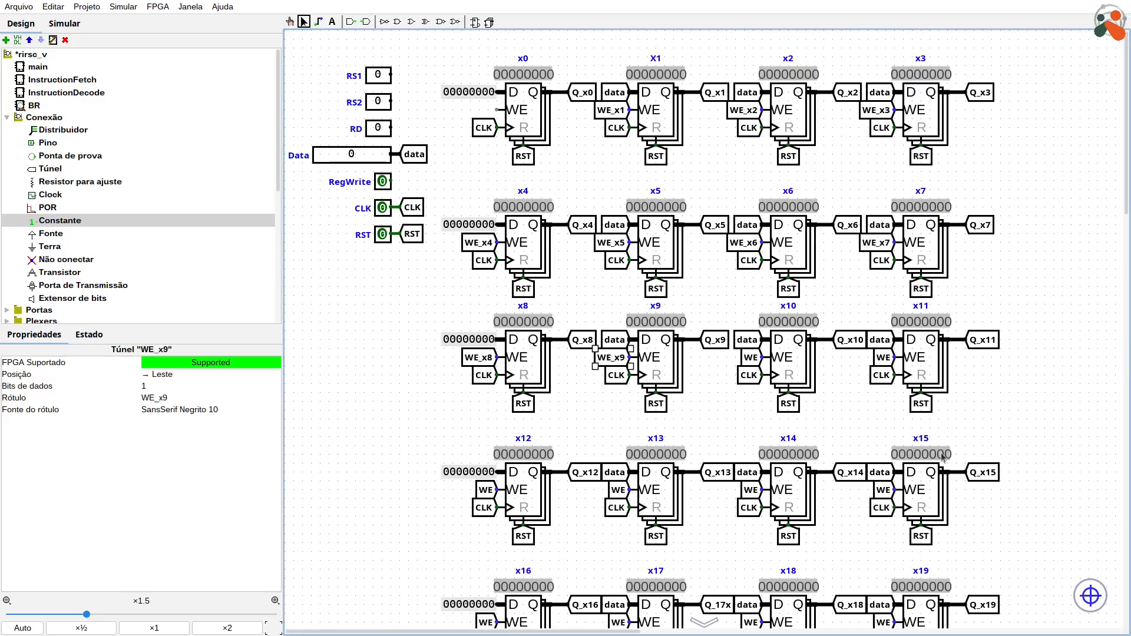
pyautogui.click(748, 358)
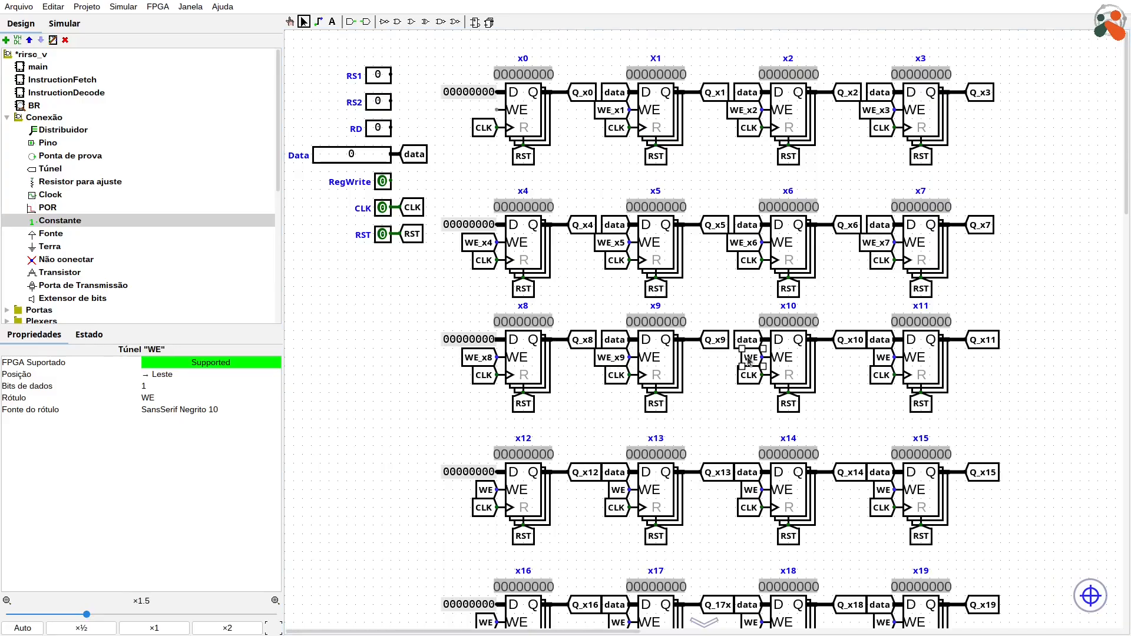
pyautogui.write('_x10')
pyautogui.click(883, 358)
pyautogui.write('_x11')
# Step: Label the WE tunnels of the fourth register row WE_x12, WE_x13, WE_x14 and WE_x15
pyautogui.click(486, 490)
pyautogui.write('_x12')
pyautogui.click(618, 490)
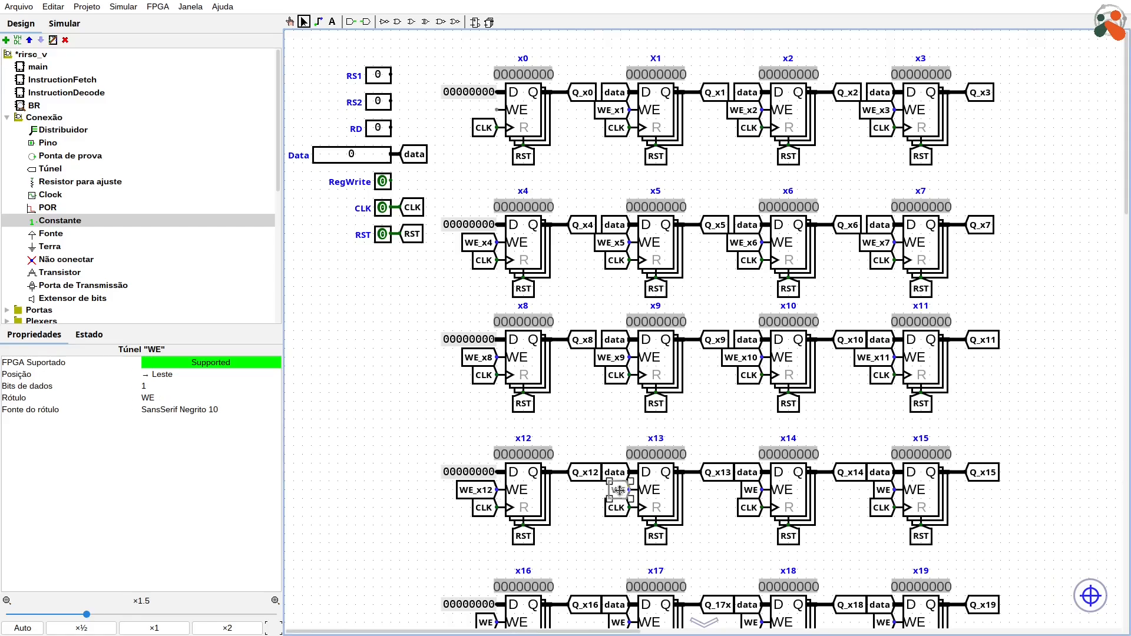
pyautogui.write('_x13')
pyautogui.click(751, 491)
pyautogui.write('_x14')
pyautogui.click(883, 490)
pyautogui.write('_x15')
# Step: Label the WE tunnels of registers x16, x17 and x18 as WE_x16, WE_x17 and WE_x18
pyautogui.scroll(-3, 419, 398)
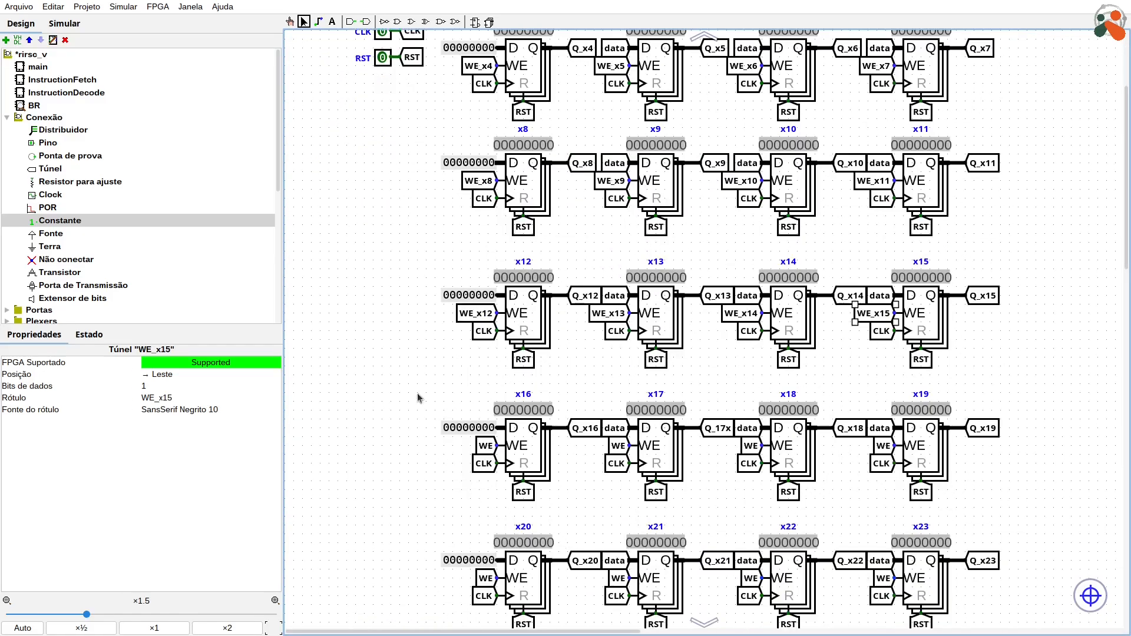
pyautogui.click(486, 446)
pyautogui.write('_x16')
pyautogui.click(618, 446)
pyautogui.write('_x17')
pyautogui.click(751, 446)
pyautogui.write('_x18')
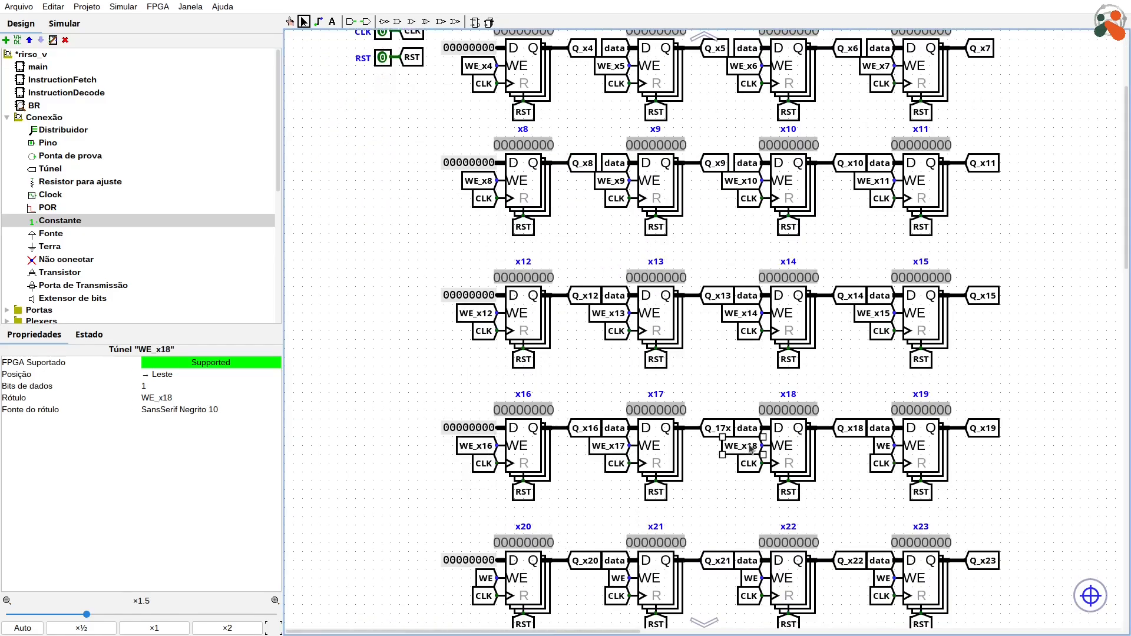
# Step: Label the WE tunnels of registers x19 to x23 as WE_x19, WE_x20, WE_x21, WE_x22 and WE_x23
pyautogui.click(884, 446)
pyautogui.write('_x19')
pyautogui.scroll(-2, 648, 466)
pyautogui.click(485, 484)
pyautogui.write('_x20')
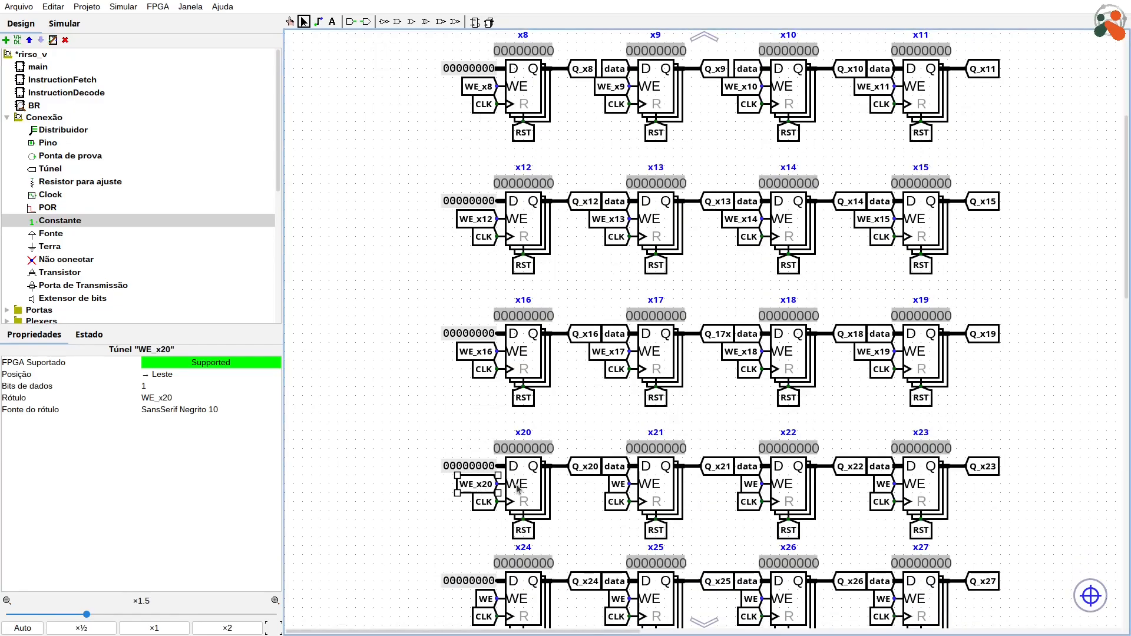
pyautogui.click(618, 484)
pyautogui.write('_x21')
pyautogui.click(751, 484)
pyautogui.write('_x22')
pyautogui.click(883, 484)
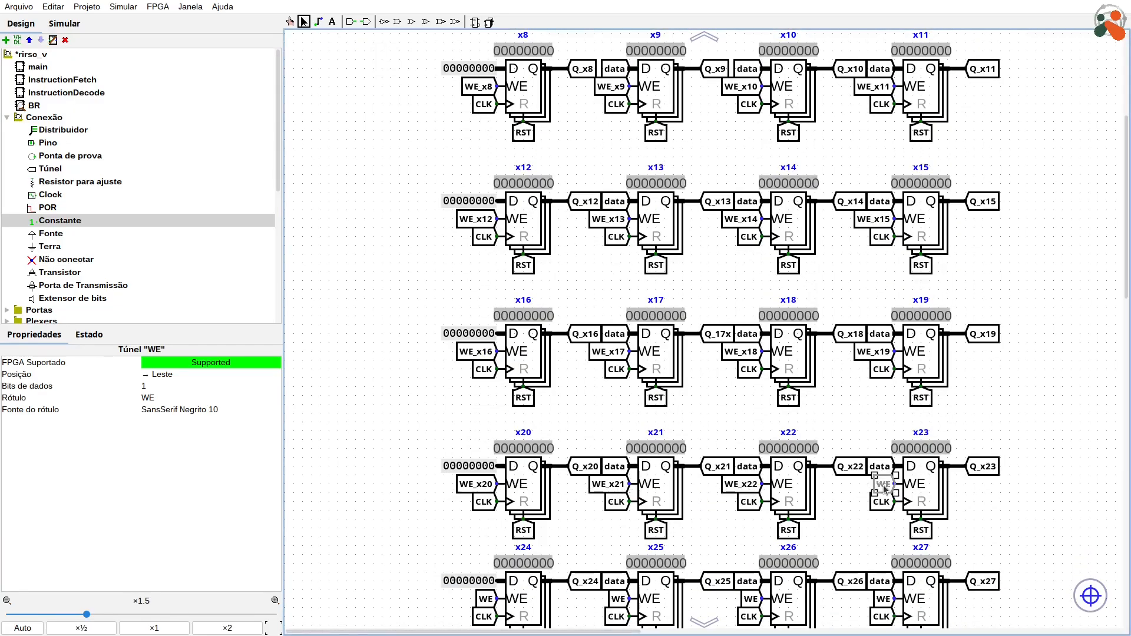
pyautogui.write('_x23')
# Step: Label the WE tunnels of the seventh register row WE_x24, WE_x25, WE_x26 and WE_x27
pyautogui.scroll(-3, 886, 489)
pyautogui.click(486, 457)
pyautogui.write('_x24')
pyautogui.click(619, 457)
pyautogui.write('_x25')
pyautogui.click(751, 457)
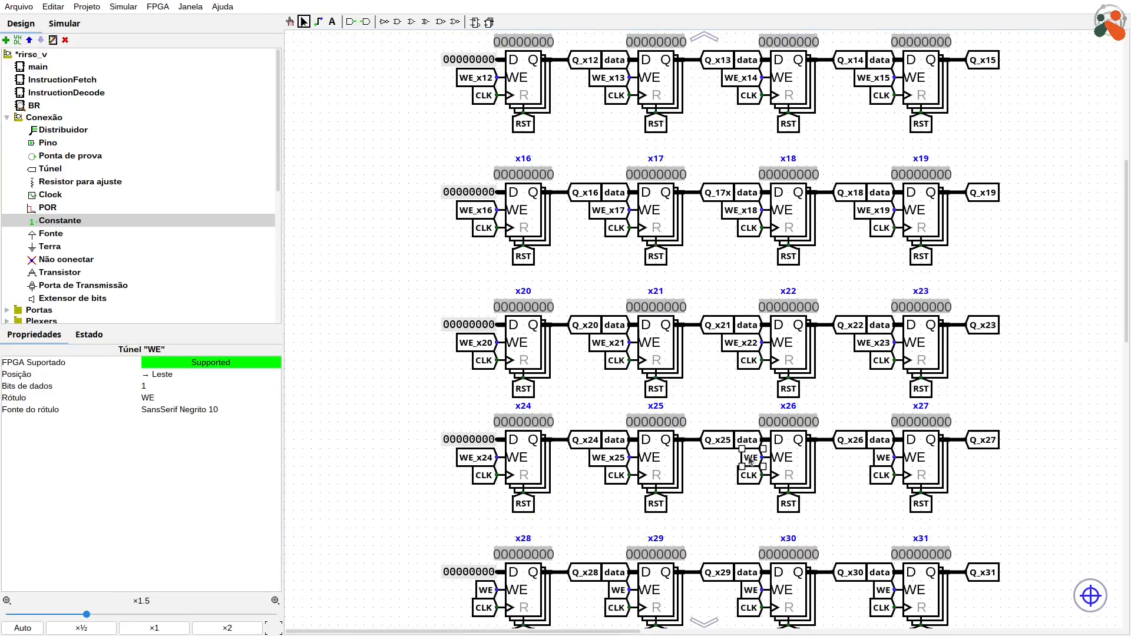
pyautogui.write('_x26')
pyautogui.click(883, 458)
pyautogui.write('_x27')
# Step: Label the WE tunnels of the last register row WE_x28, WE_x29, WE_x30 and WE_x31
pyautogui.scroll(-3, 884, 458)
pyautogui.click(485, 472)
pyautogui.write('_x28')
pyautogui.click(617, 475)
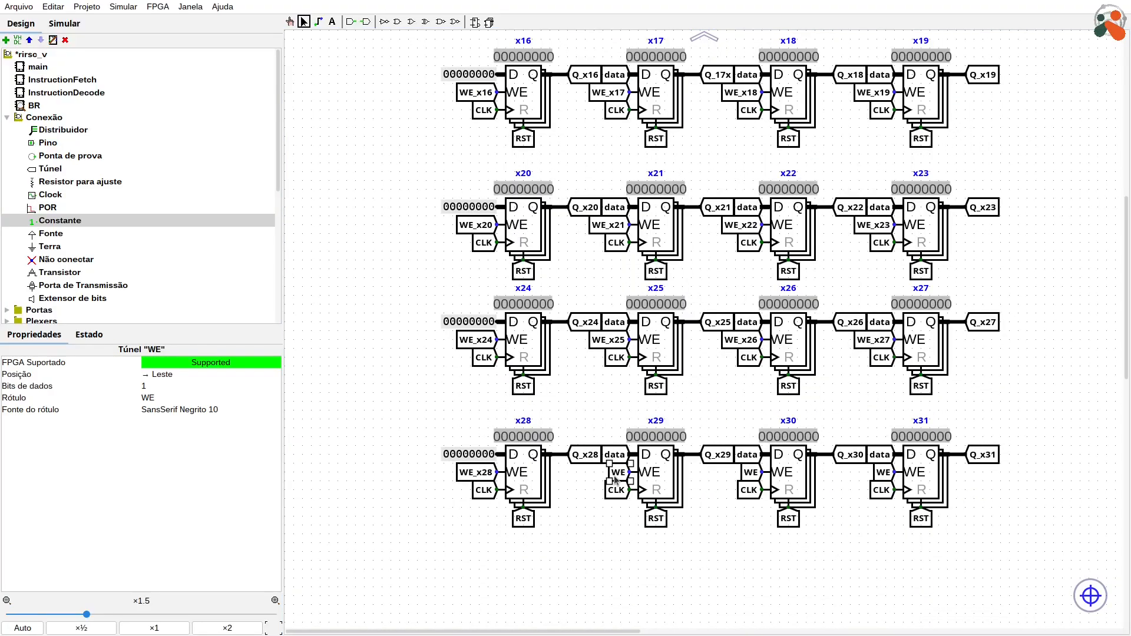
pyautogui.write('_x29')
pyautogui.click(750, 472)
pyautogui.write('_x30')
pyautogui.click(883, 472)
pyautogui.write('_x31')
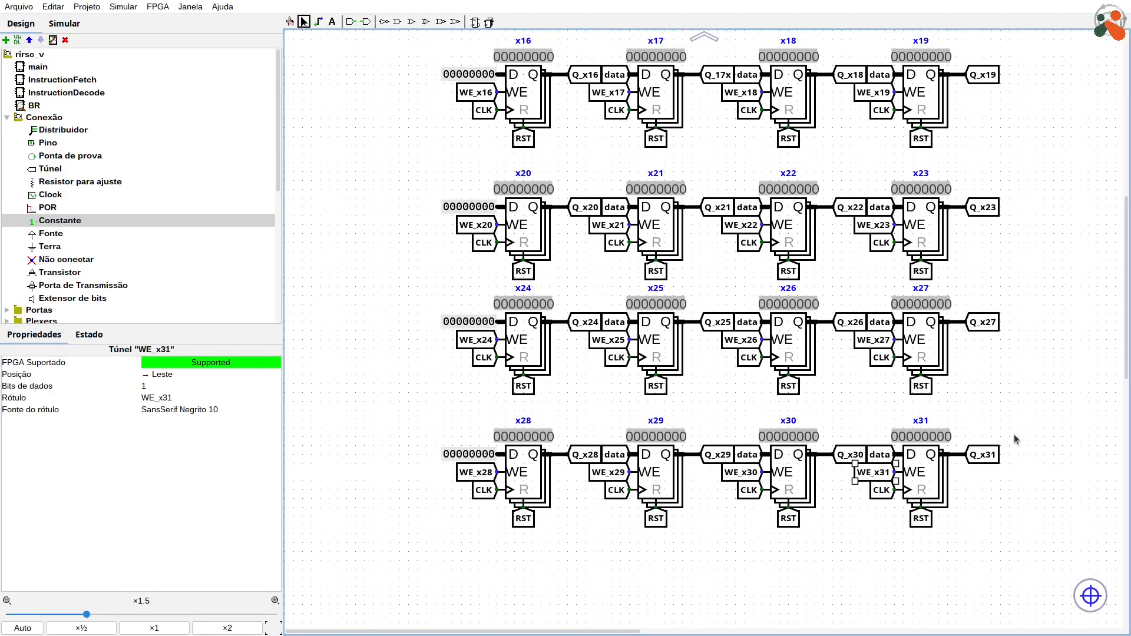
# Step: Move the whole register array with its tunnels and constants slightly right, away from the input pins
pyautogui.scroll(12, 1015, 439)
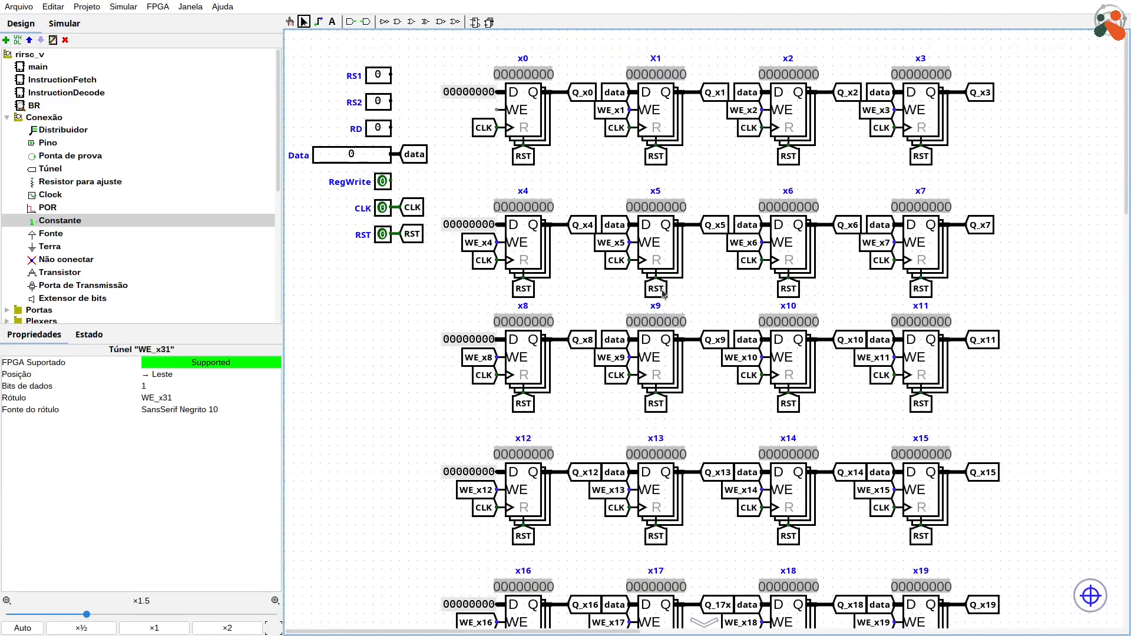
pyautogui.scroll(-2, 833, 257)
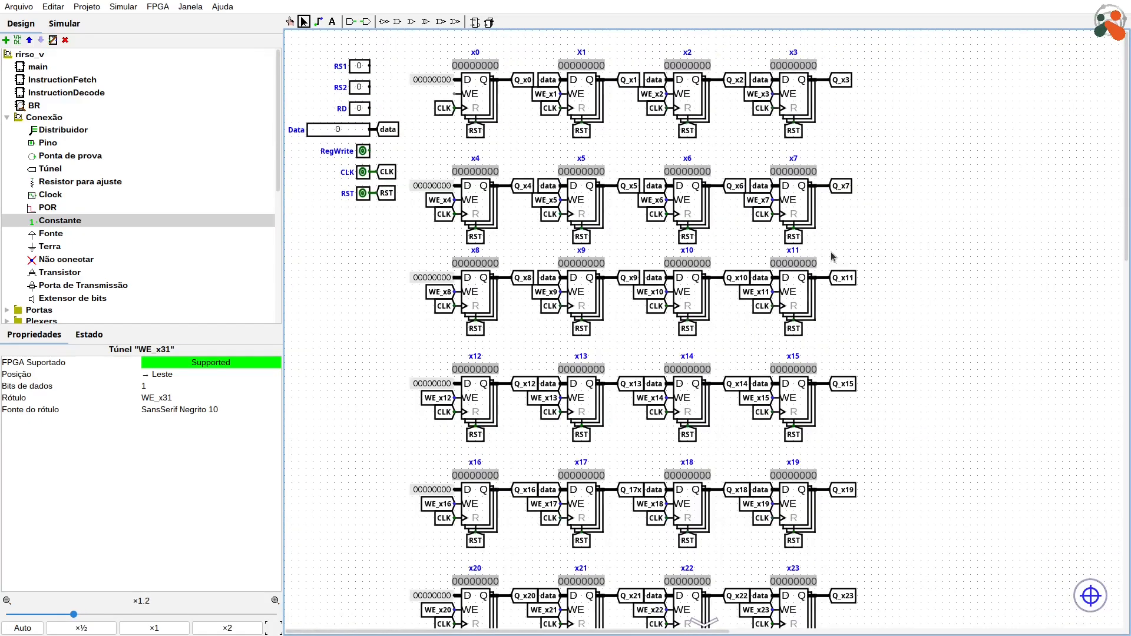
pyautogui.scroll(-1, 833, 257)
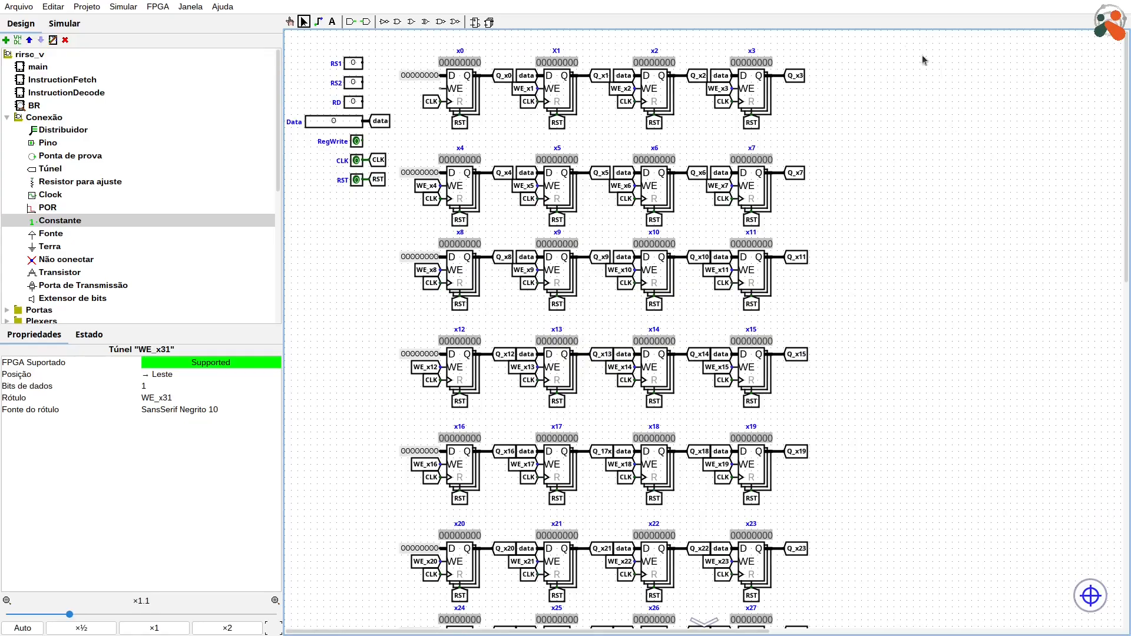
pyautogui.moveTo(885, 45); pyautogui.dragTo(393, 628)
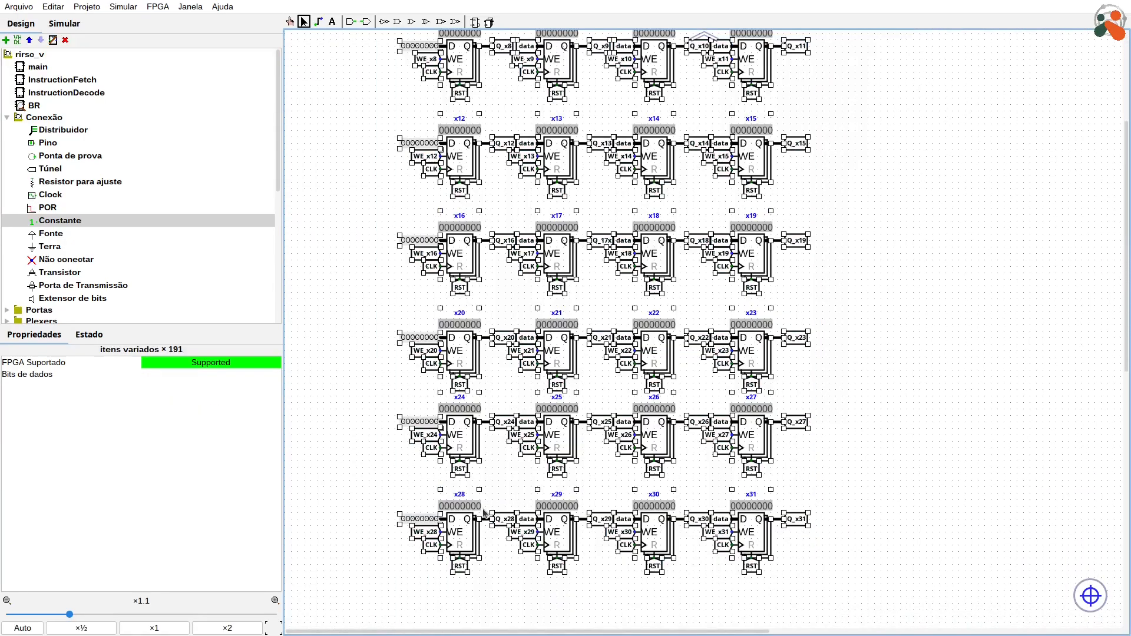
pyautogui.moveTo(456, 527); pyautogui.dragTo(469, 528)
pyautogui.click(739, 539)
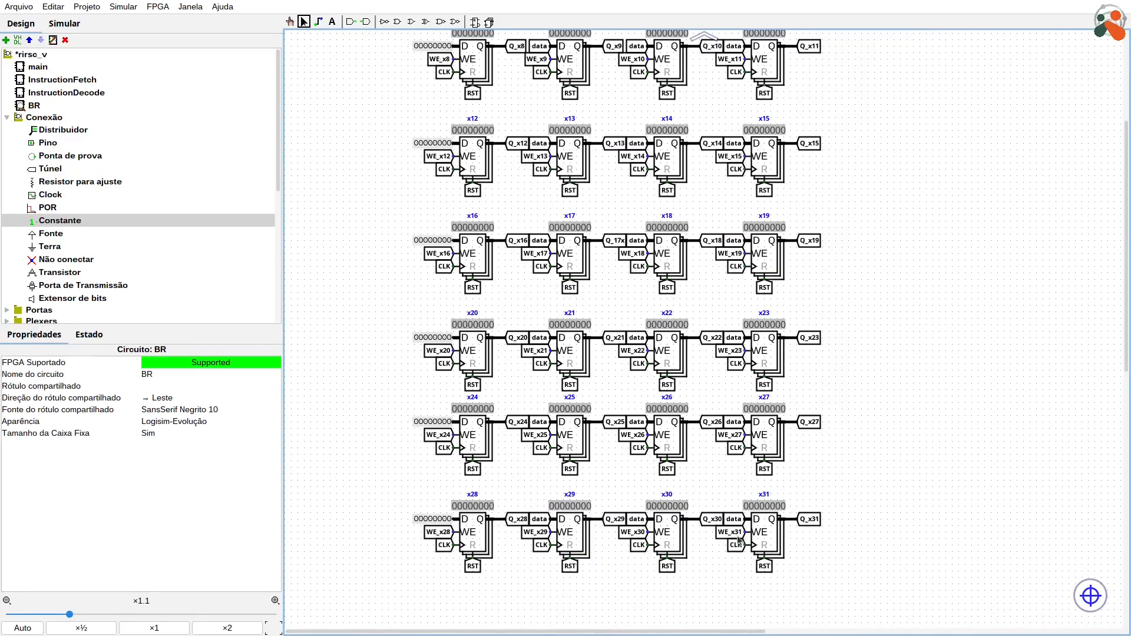
# Step: Duplicate the data tunnel beside the RD pin, set it to 5 data bits and label it rd
pyautogui.scroll(5, 768, 536)
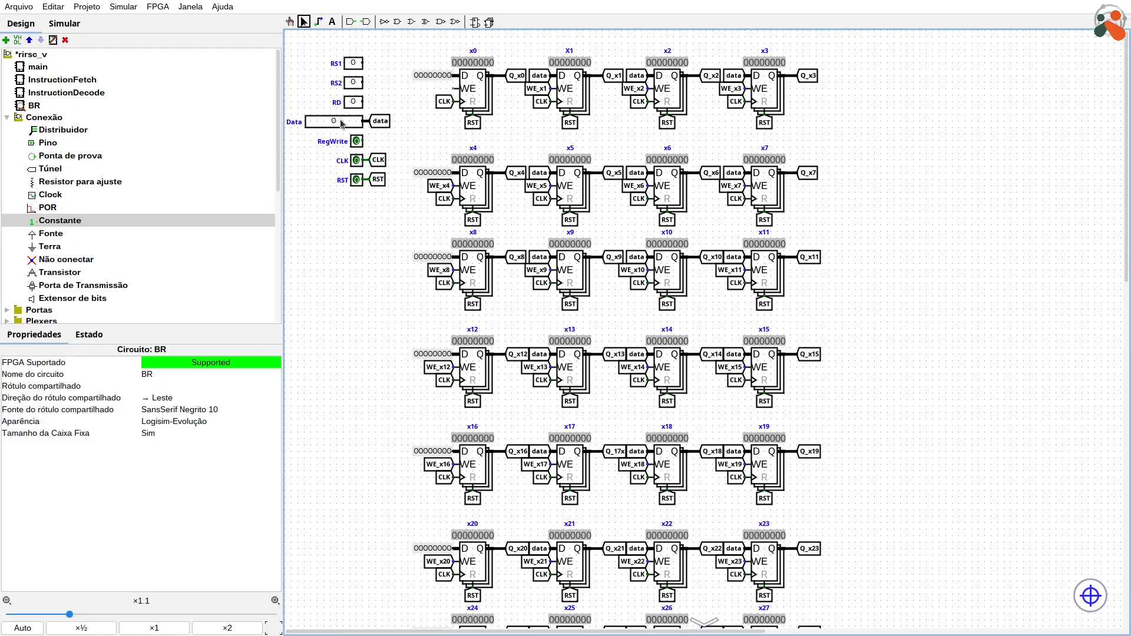
pyautogui.click(378, 124)
pyautogui.hotkey('ctrl', 'd')
pyautogui.moveTo(386, 126); pyautogui.dragTo(386, 102)
pyautogui.click(176, 387)
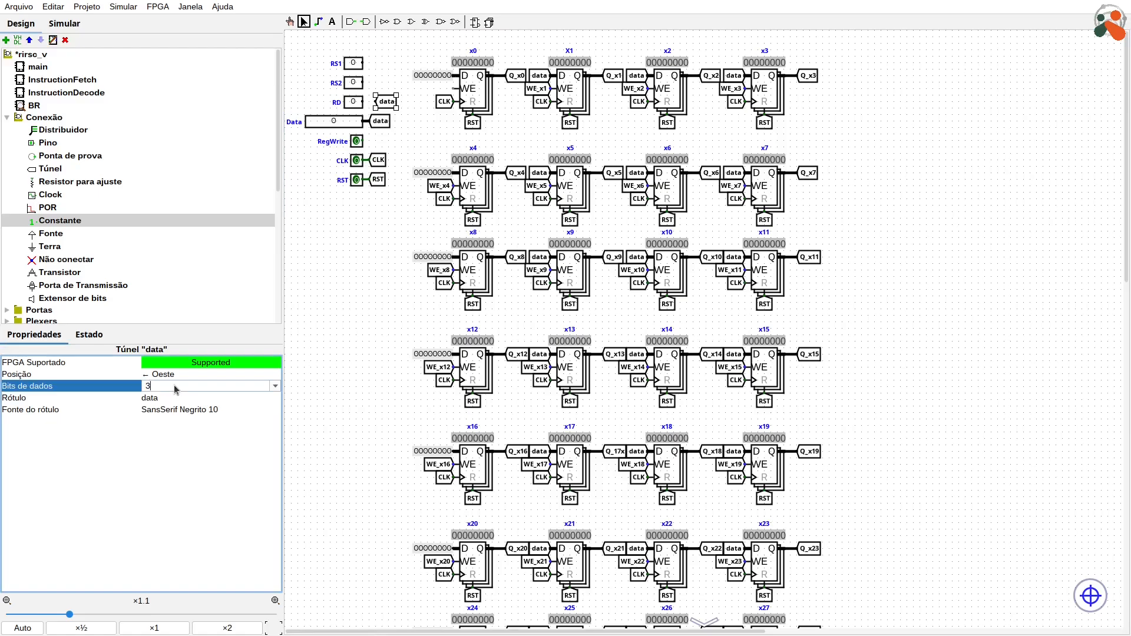
pyautogui.press('Return')
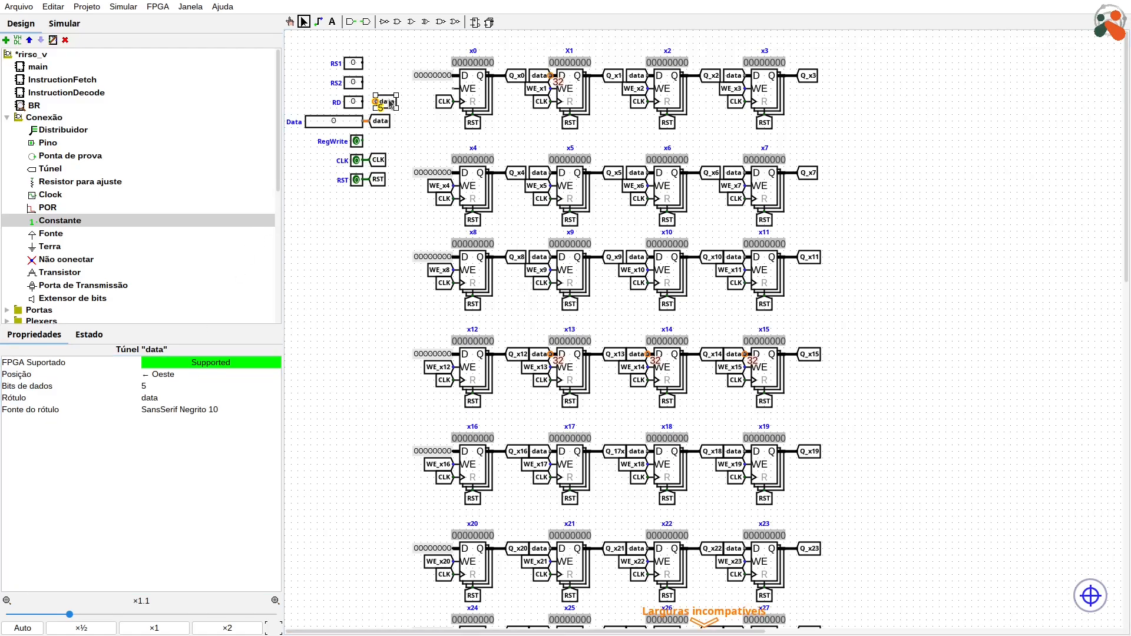
pyautogui.write('rd')
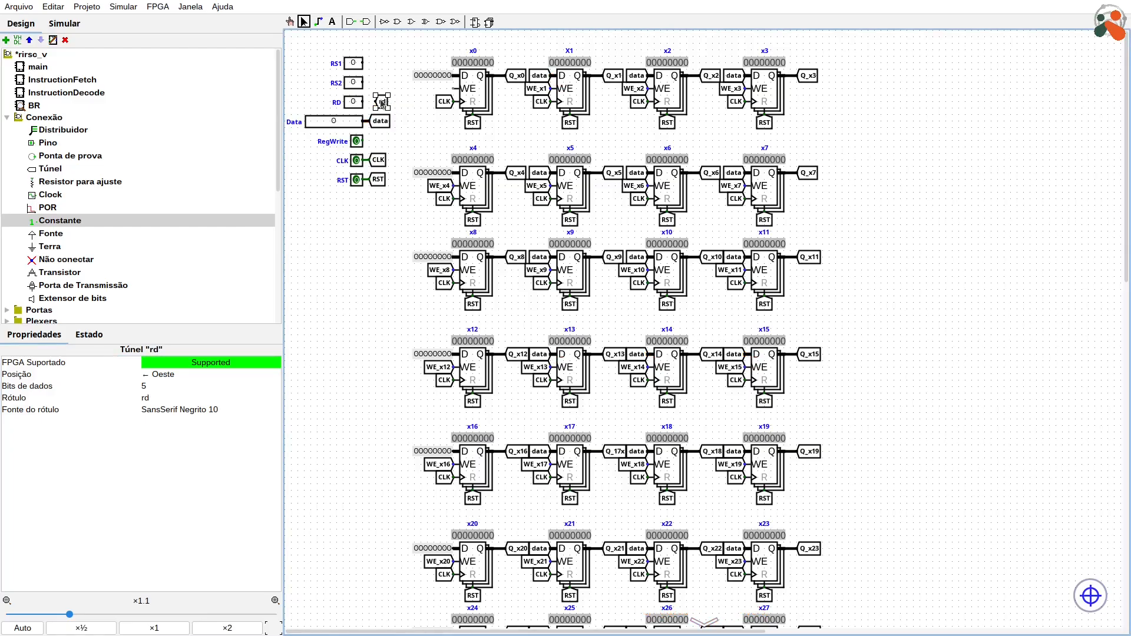
# Step: Connect the rd tunnel to the RD pin and shift the data tunnel slightly right in line with it
pyautogui.moveTo(382, 103); pyautogui.dragTo(387, 125)
pyautogui.click(399, 105)
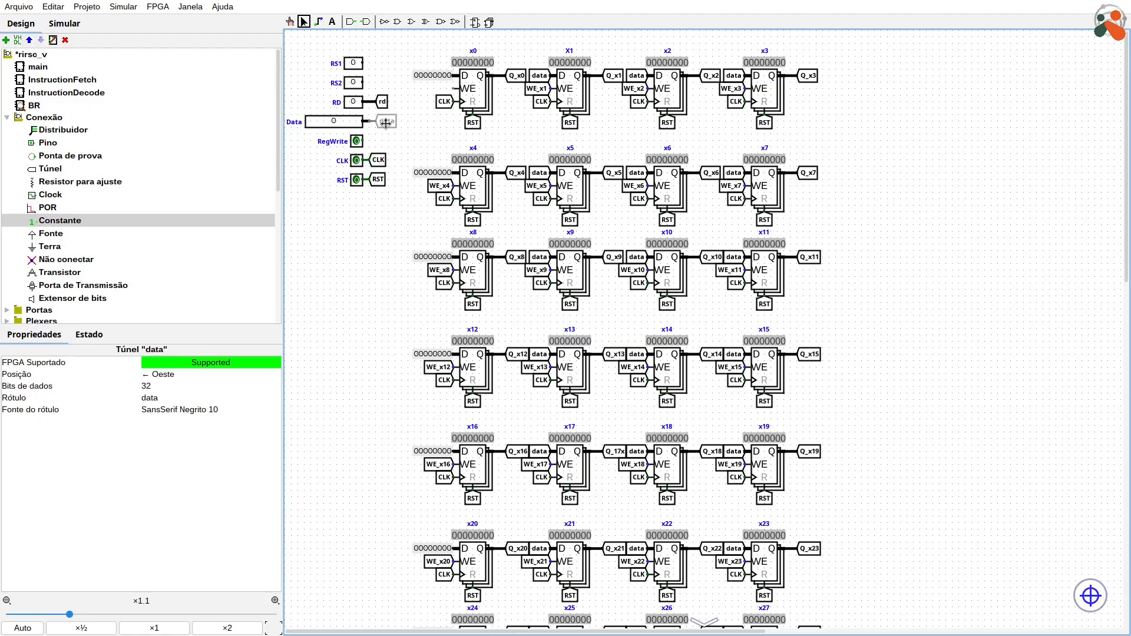
pyautogui.click(406, 146)
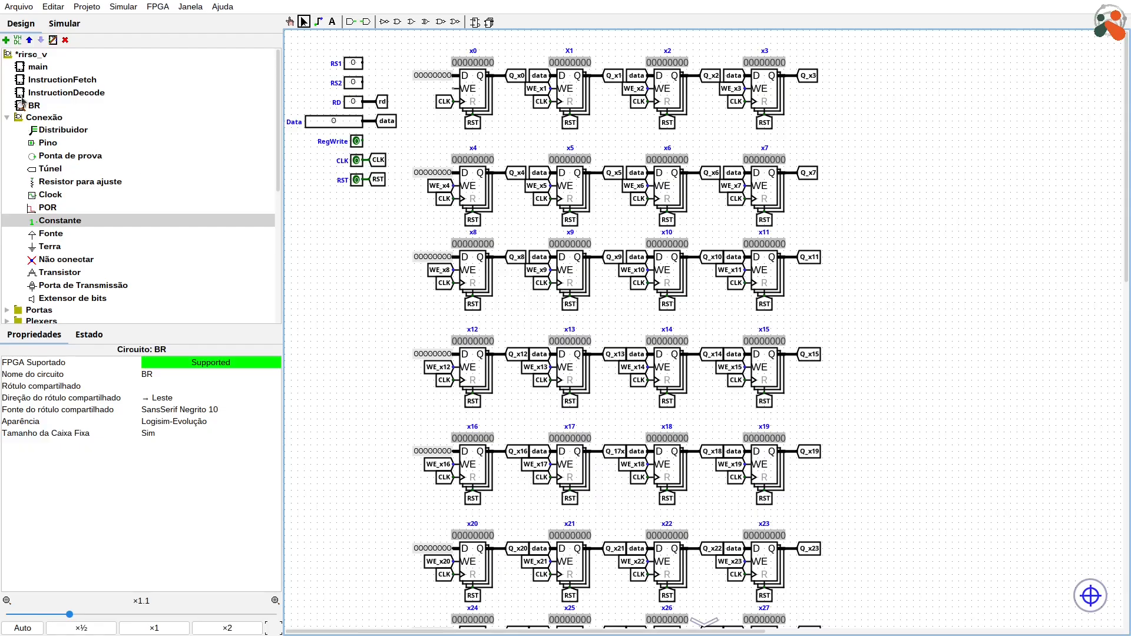
# Step: Place a demultiplexer from the Plexers library in the free area below the RST input
pyautogui.click(9, 119)
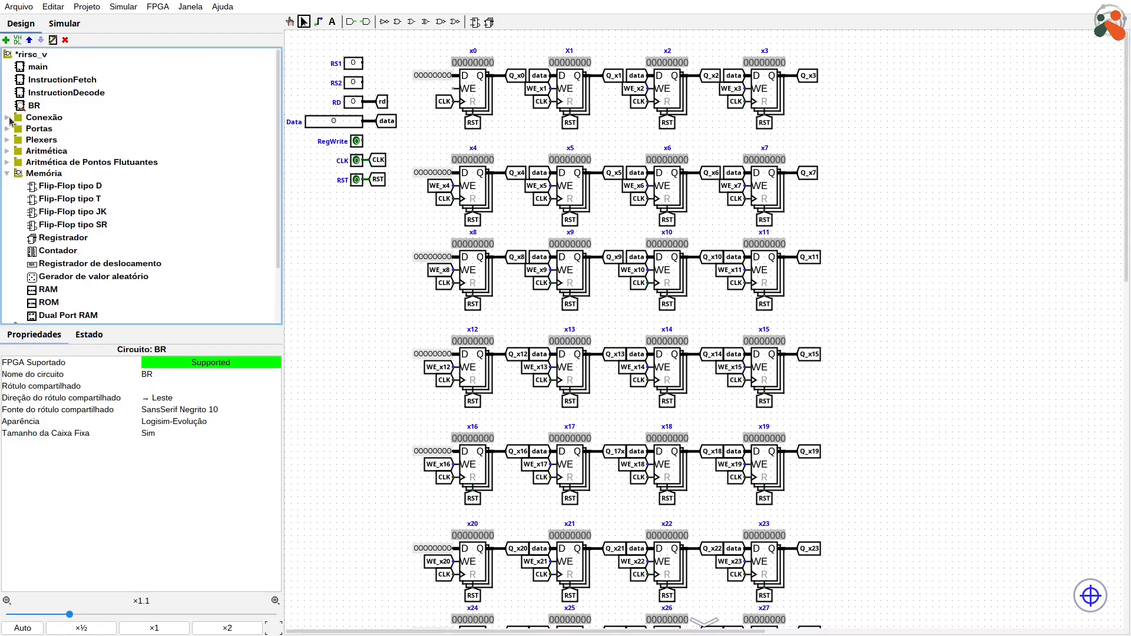
pyautogui.click(9, 173)
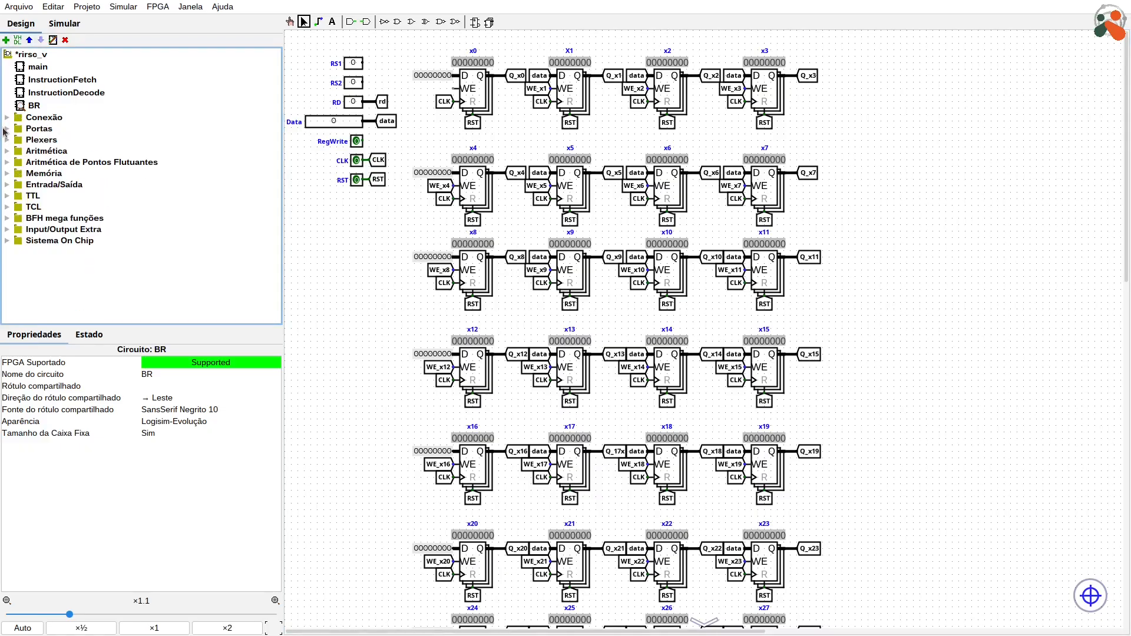
pyautogui.click(6, 142)
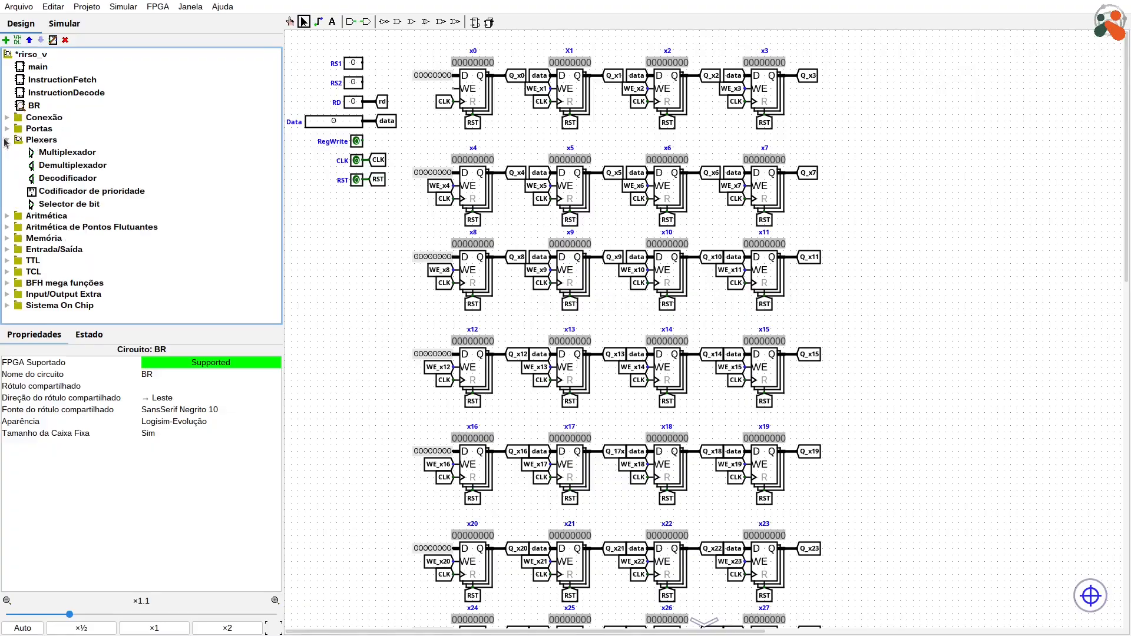
pyautogui.click(53, 167)
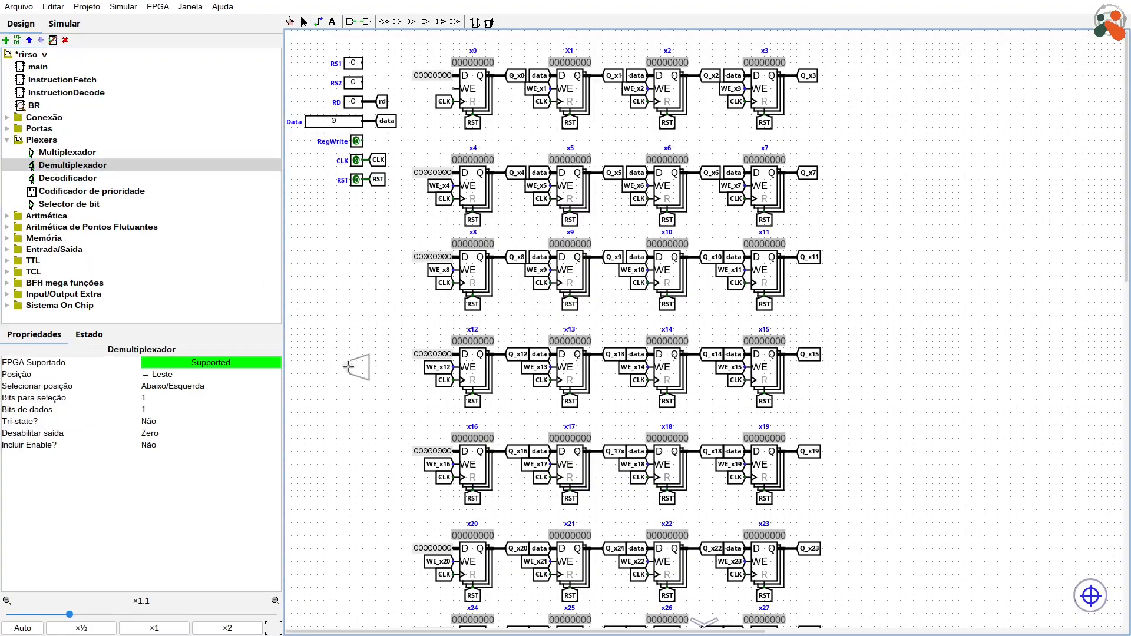
pyautogui.click(338, 326)
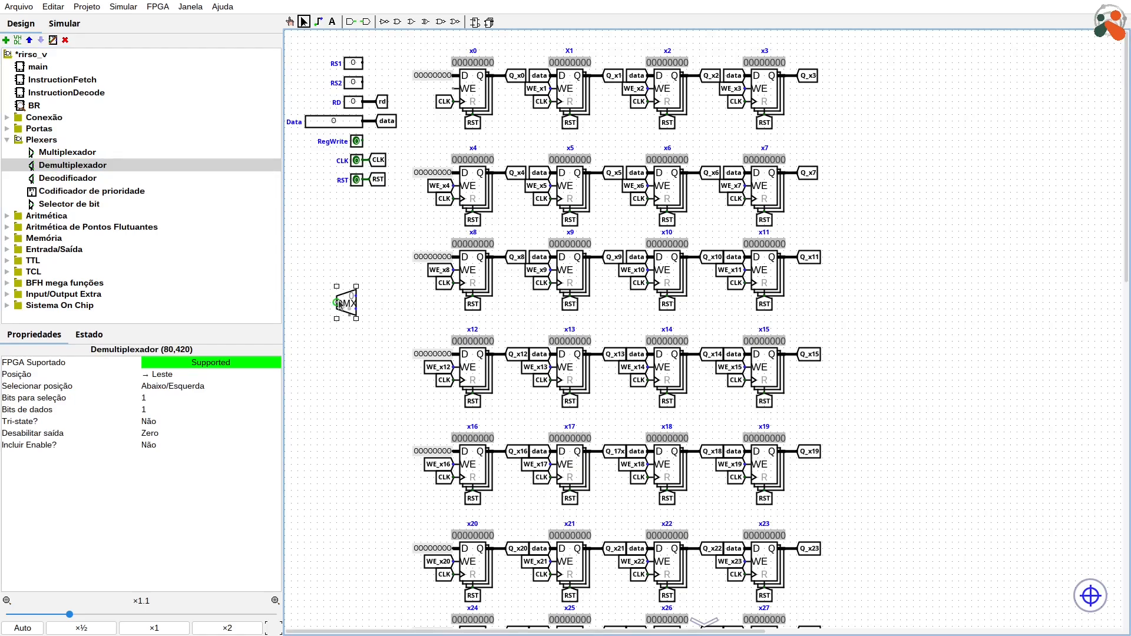
pyautogui.moveTo(341, 300); pyautogui.dragTo(346, 301)
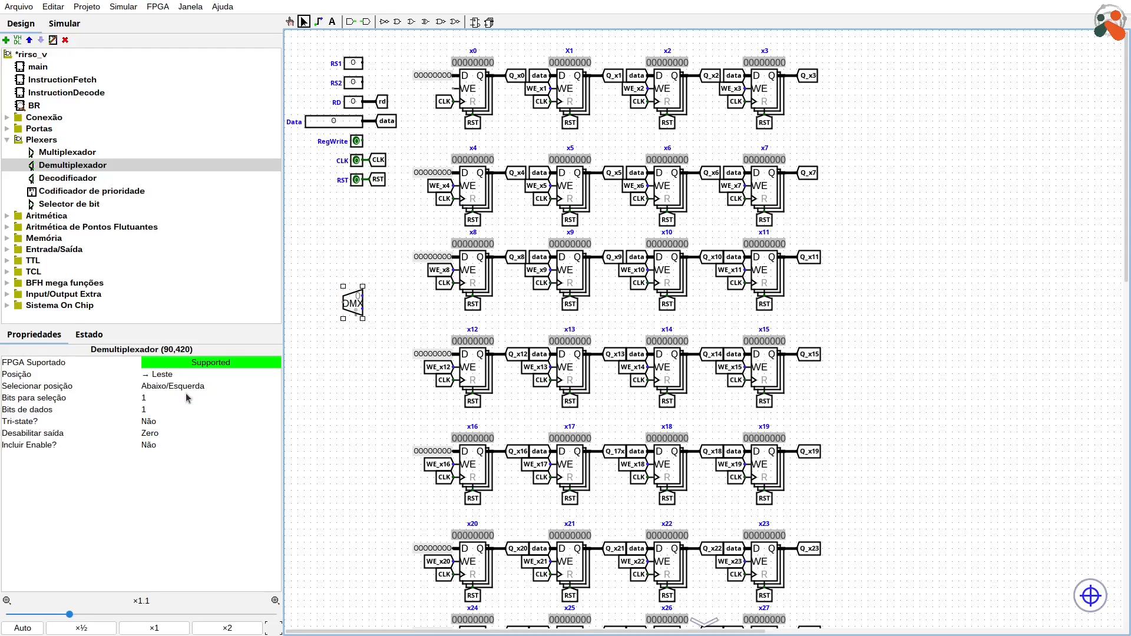
# Step: Set the demultiplexer's select bits to 5 and move it lower, clear of the input pins
pyautogui.click(161, 399)
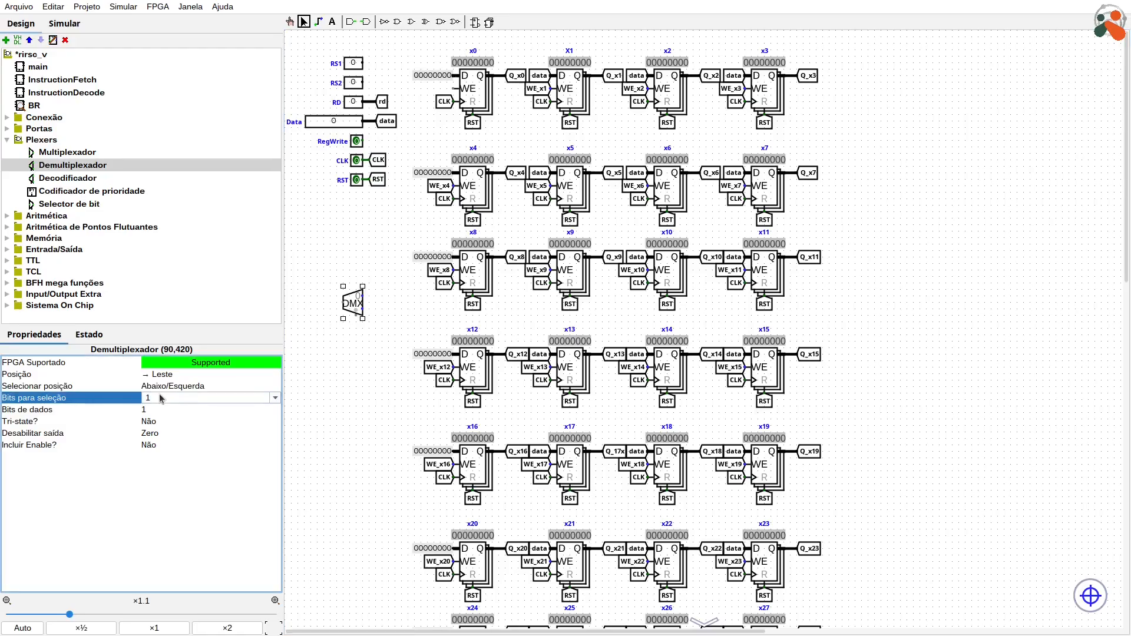
pyautogui.moveTo(160, 394); pyautogui.dragTo(73, 393)
pyautogui.write('5')
pyautogui.press('Return')
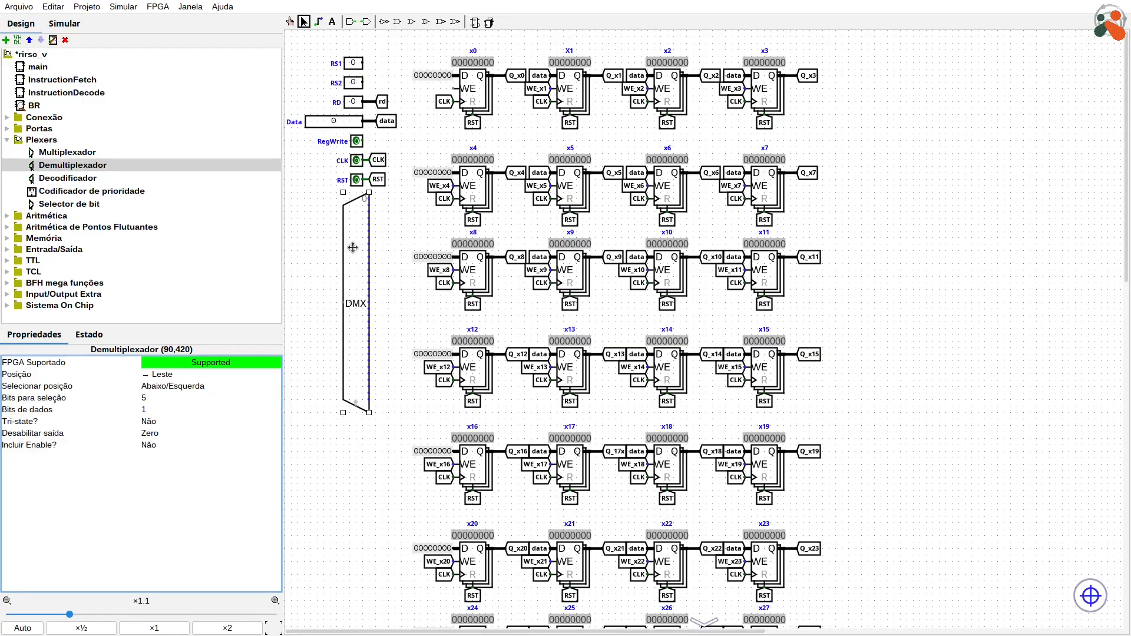
pyautogui.moveTo(353, 246); pyautogui.dragTo(344, 293)
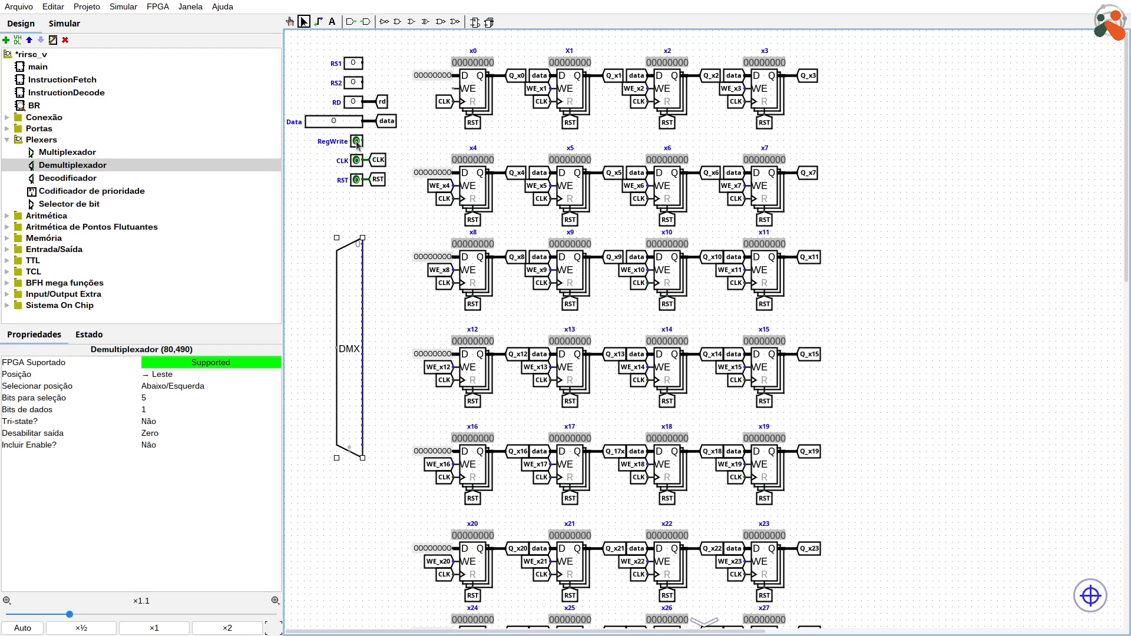
# Step: Duplicate the CLK tunnel beside the RegWrite pin, label it RW and connect it to that pin
pyautogui.click(378, 163)
pyautogui.hotkey('ctrl', 'd')
pyautogui.moveTo(387, 164); pyautogui.dragTo(386, 145)
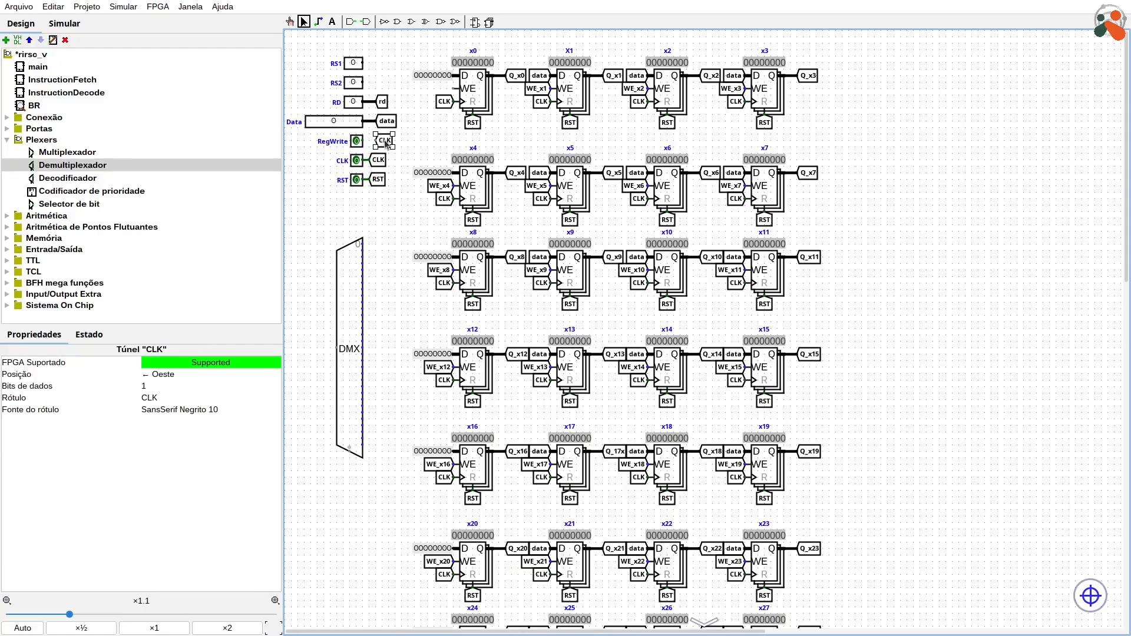
pyautogui.doubleClick(385, 140)
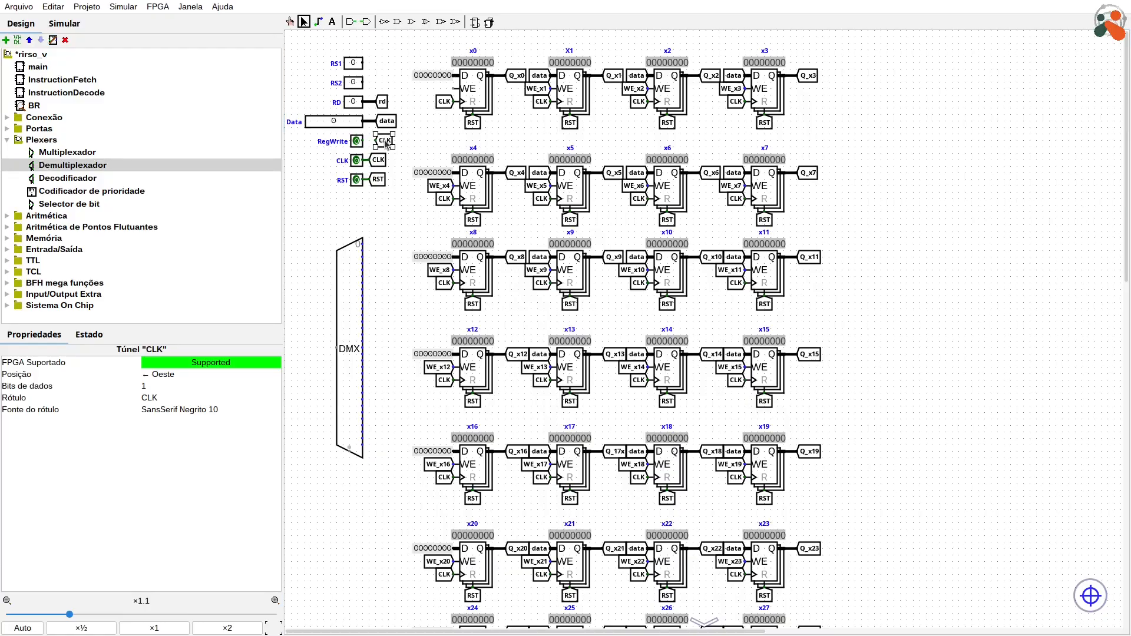
pyautogui.write('RW')
pyautogui.press('Return')
pyautogui.moveTo(384, 140)
pyautogui.mouseDown()
pyautogui.moveTo(372, 141)
pyautogui.moveTo(384, 143)
pyautogui.mouseUp()
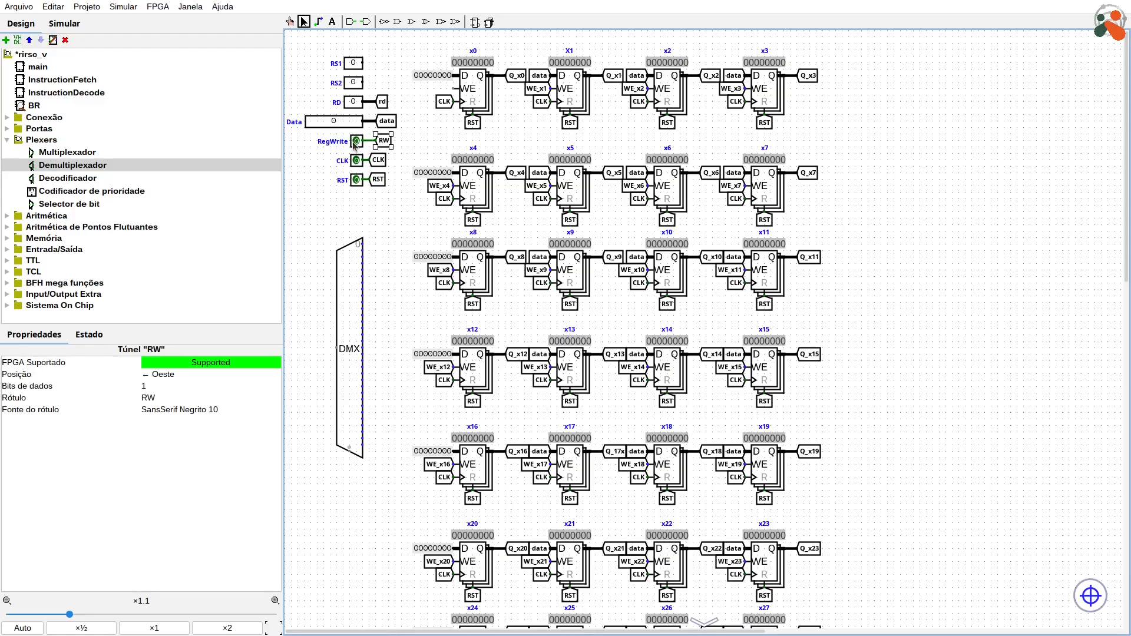
# Step: Attach a copy of the RW tunnel to the demultiplexer's data input and a copy of the rd tunnel to its select input
pyautogui.hotkey('ctrl', 'd')
pyautogui.moveTo(391, 147); pyautogui.dragTo(320, 352)
pyautogui.press('Right')
pyautogui.click(384, 105)
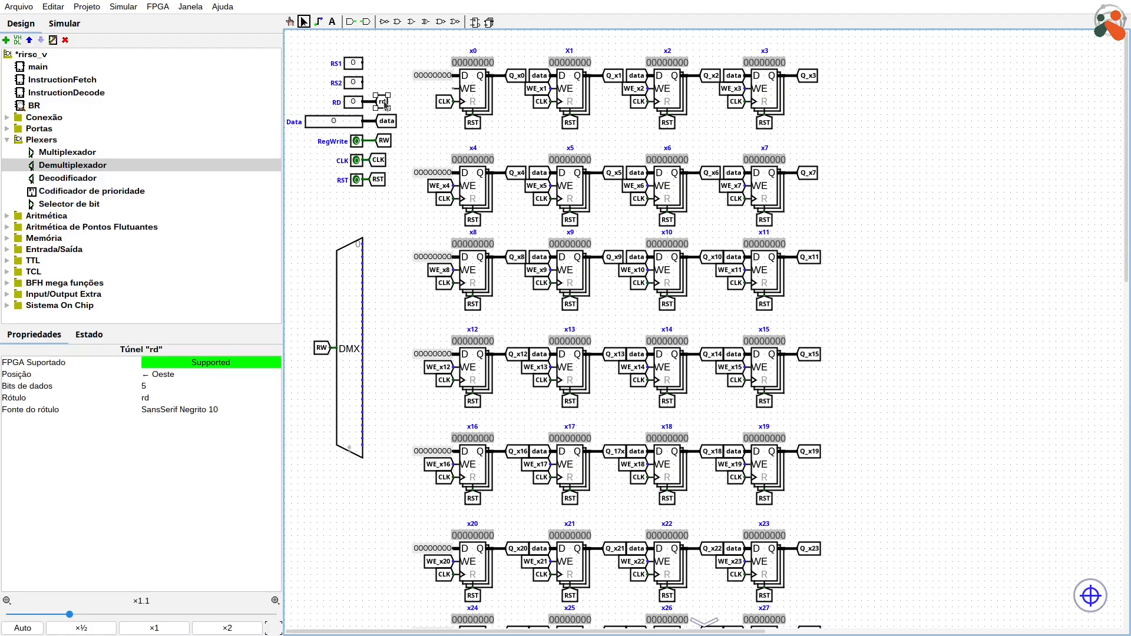
pyautogui.moveTo(385, 106); pyautogui.dragTo(349, 472)
pyautogui.press('Up')
# Step: Attach a west-facing copy of the WE_x1 tunnel to output 1 of the demultiplexer
pyautogui.click(538, 89)
pyautogui.moveTo(538, 91); pyautogui.dragTo(386, 245)
pyautogui.press('Left')
pyautogui.click(383, 220)
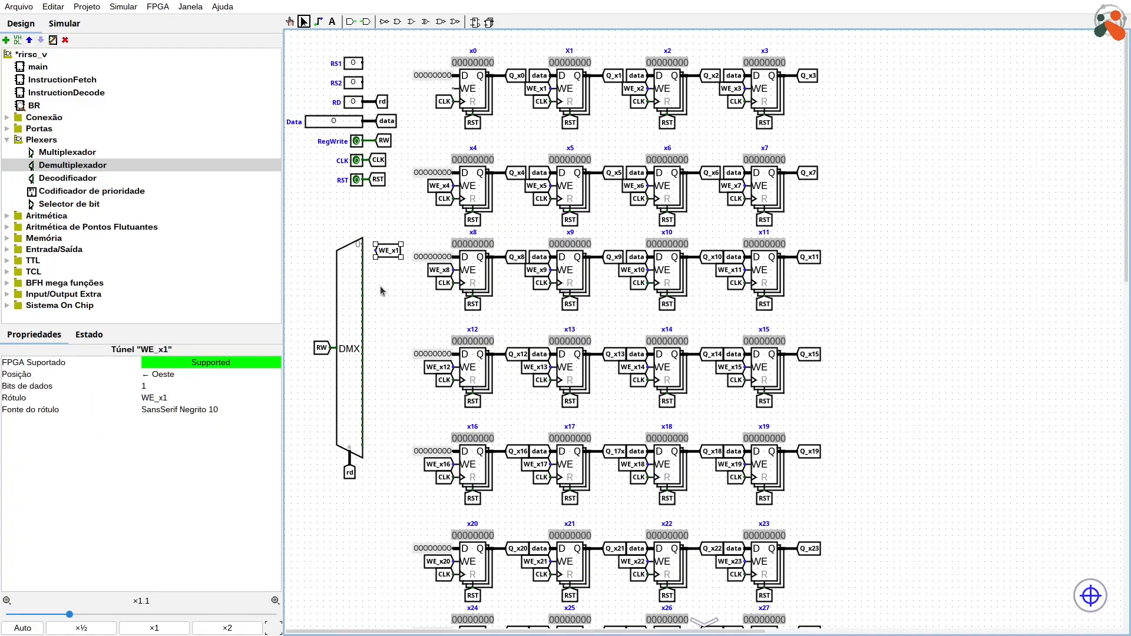
pyautogui.moveTo(389, 255); pyautogui.dragTo(376, 255)
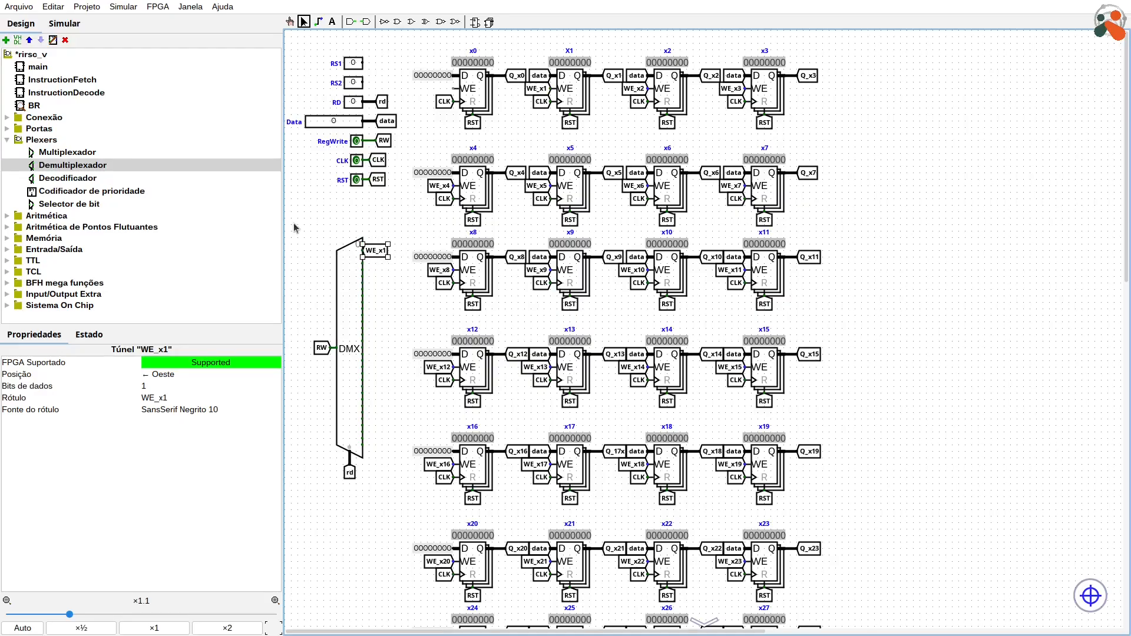
# Step: Move the demultiplexer and its RW, rd and WE_x1 tunnels left to free space beside its outputs
pyautogui.moveTo(294, 222); pyautogui.dragTo(405, 510)
pyautogui.moveTo(346, 371); pyautogui.dragTo(325, 372)
pyautogui.click(378, 323)
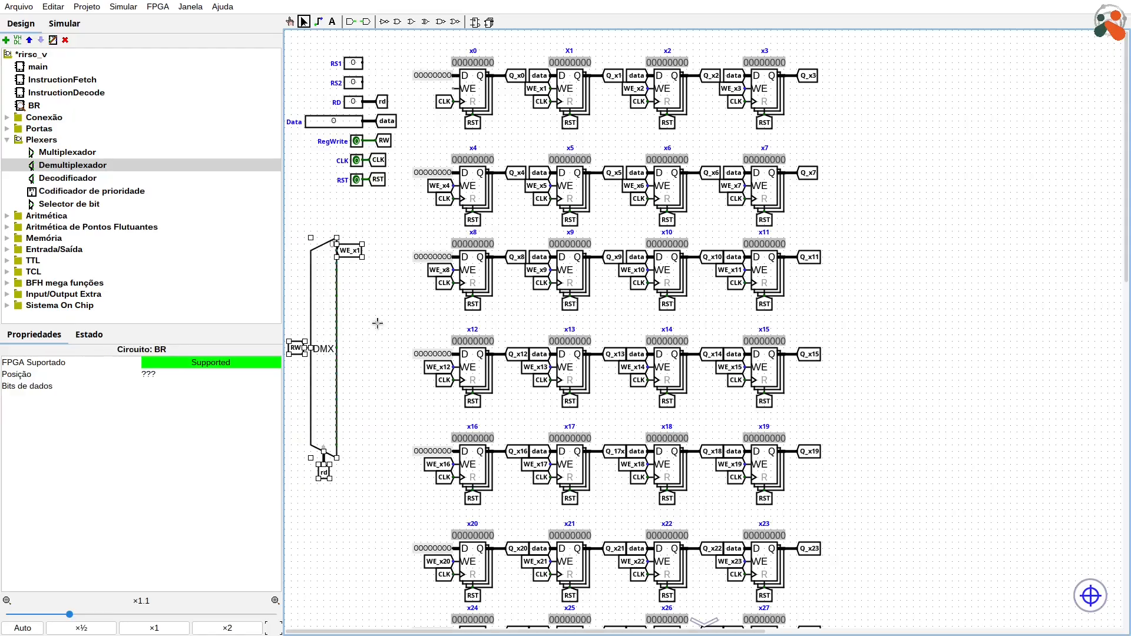
# Step: Duplicate the WE_x1 tunnel into two staggered columns of 16 and 15 tunnels along the demultiplexer's outputs, deleting the surplus copy
pyautogui.moveTo(352, 253); pyautogui.dragTo(381, 257)
pyautogui.hotkey('ctrl', 'd')
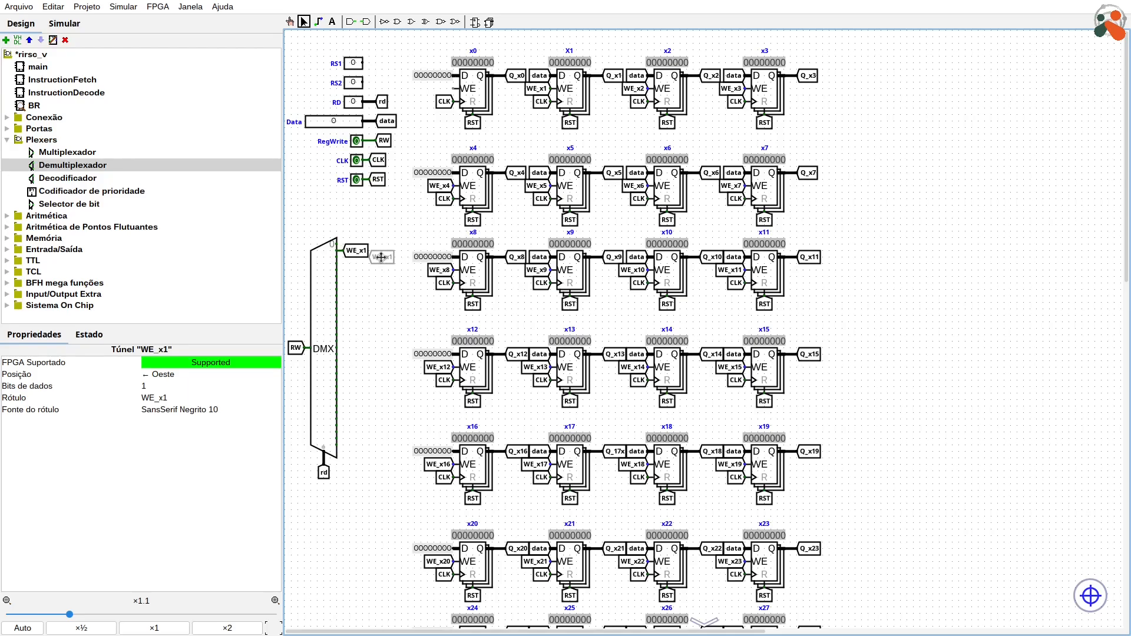
pyautogui.moveTo(382, 258)
pyautogui.mouseDown()
pyautogui.moveTo(378, 276)
pyautogui.moveTo(361, 266)
pyautogui.moveTo(389, 267)
pyautogui.mouseUp()
pyautogui.hotkey('ctrl', 'd')
pyautogui.click(355, 264)
pyautogui.click(392, 260)
pyautogui.hotkey('ctrl', 'd')
pyautogui.moveTo(409, 222); pyautogui.dragTo(355, 283)
pyautogui.hotkey('ctrl', 'd')
pyautogui.moveTo(404, 231); pyautogui.dragTo(340, 320)
pyautogui.hotkey('ctrl', 'd')
pyautogui.moveTo(358, 258); pyautogui.dragTo(352, 302)
pyautogui.moveTo(416, 227); pyautogui.dragTo(339, 378)
pyautogui.hotkey('ctrl', 'd')
pyautogui.moveTo(358, 259); pyautogui.dragTo(353, 356)
pyautogui.click(394, 454)
pyautogui.press('Delete')
# Step: Label the next three tunnels at the demultiplexer's outputs WE_x2, WE_x3 and WE_x4, alternating between the two columns
pyautogui.click(359, 254)
pyautogui.click(386, 258)
pyautogui.write('WE_x2')
pyautogui.press('Return')
pyautogui.click(358, 267)
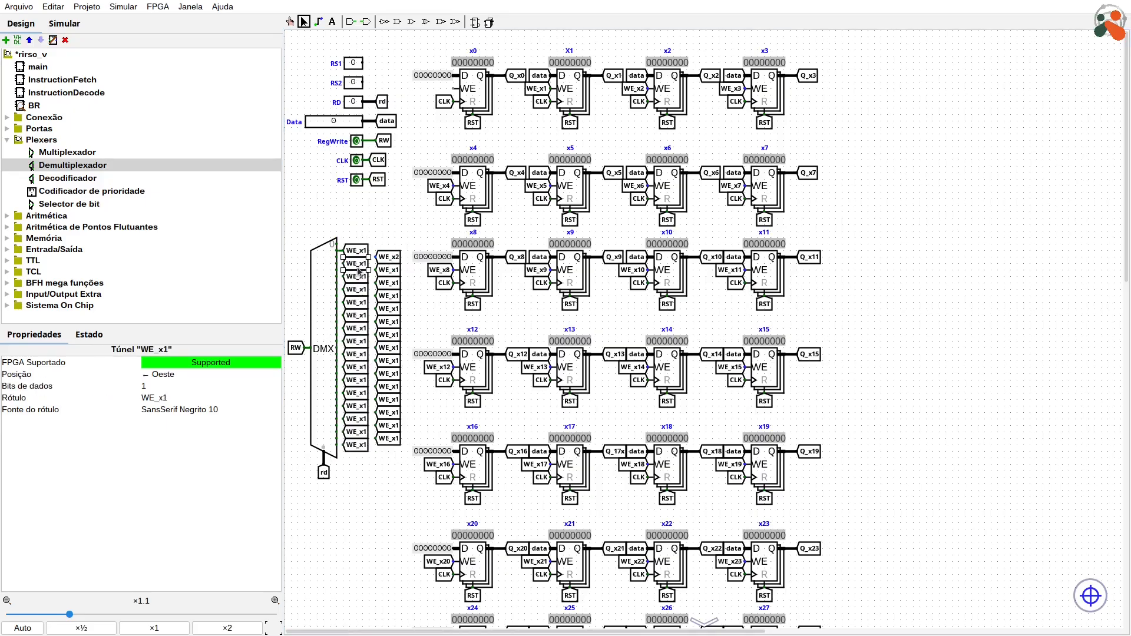
pyautogui.write('WE_x3')
pyautogui.press('Return')
pyautogui.click(386, 271)
pyautogui.write('WE_x4')
# Step: Label the following four demultiplexer output tunnels WE_x5, WE_x6, WE_x7 and WE_x8, alternating between the two columns
pyautogui.doubleClick(364, 276)
pyautogui.write('WE_x5')
pyautogui.press('Return')
pyautogui.doubleClick(384, 284)
pyautogui.write('WE_x6')
pyautogui.doubleClick(363, 291)
pyautogui.write('WE_x7')
pyautogui.doubleClick(382, 295)
pyautogui.write('WE_x8')
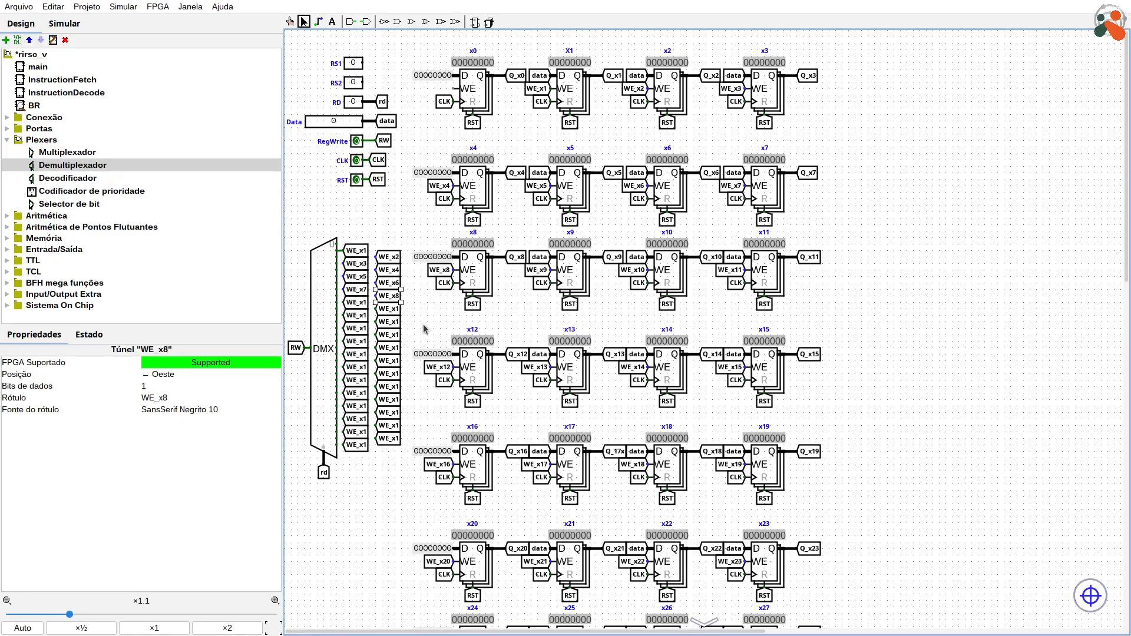
# Step: Label the next four demultiplexer output tunnels WE_x9, WE_x10, WE_x11 and WE_x12, alternating between the two columns
pyautogui.doubleClick(359, 302)
pyautogui.write('WE_x9')
pyautogui.doubleClick(388, 309)
pyautogui.write('WE_x10')
pyautogui.doubleClick(359, 316)
pyautogui.write('WE_x11')
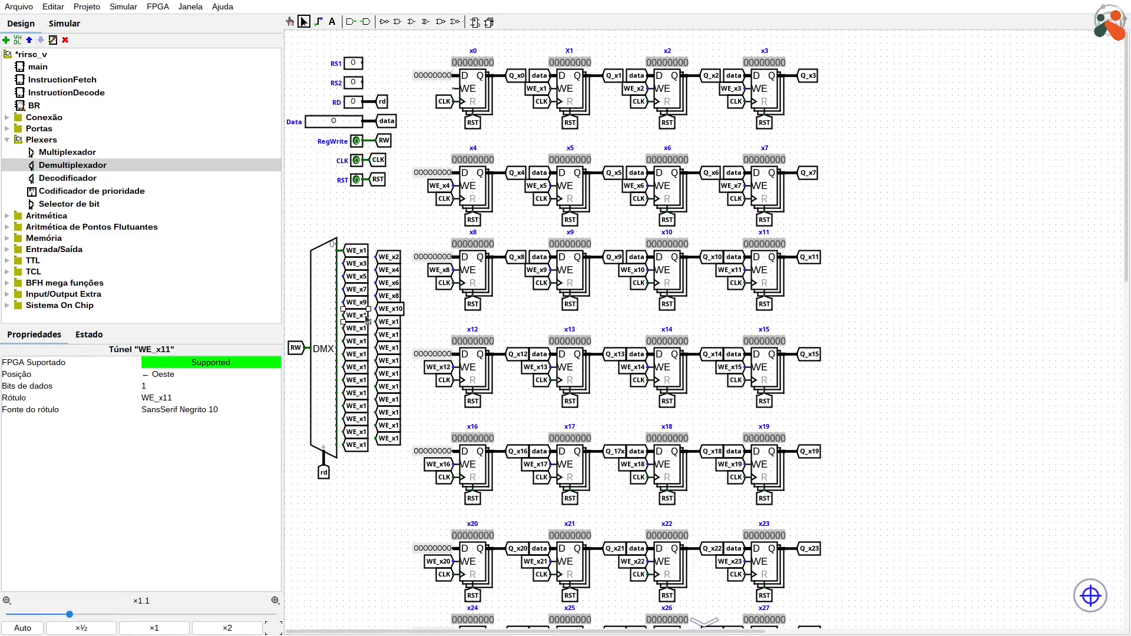
pyautogui.doubleClick(389, 322)
pyautogui.write('WE_x12')
# Step: Label the following four output tunnels WE_x13, WE_x14, WE_x15 and WE_x16, alternating between the two columns
pyautogui.doubleClick(364, 329)
pyautogui.write('WE_x13')
pyautogui.doubleClick(389, 335)
pyautogui.write('WE_x14')
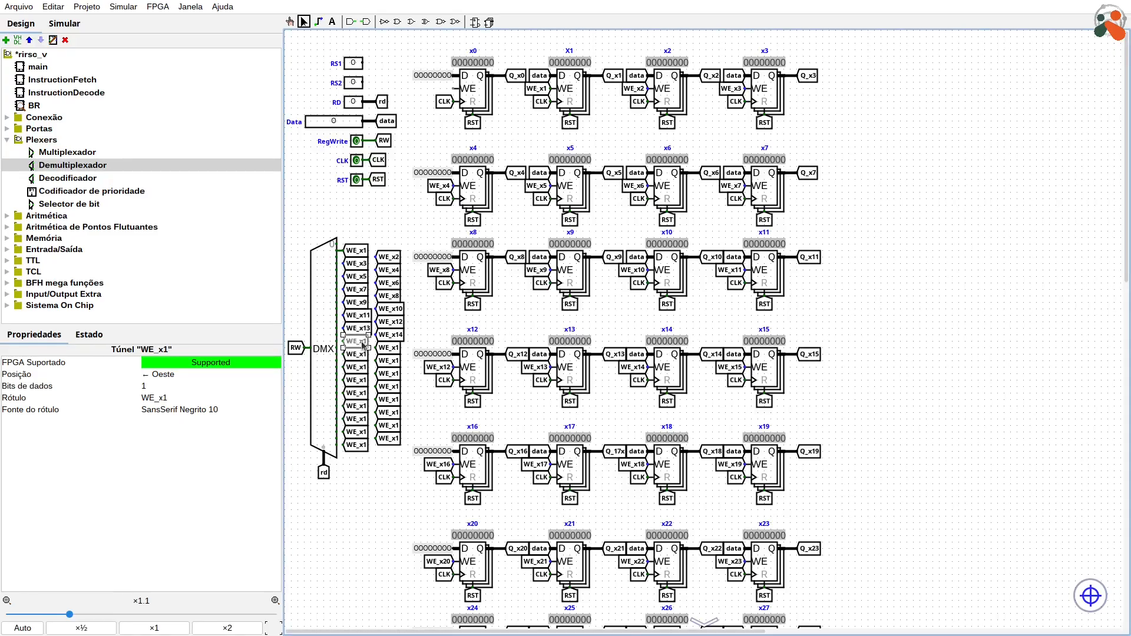
pyautogui.doubleClick(358, 341)
pyautogui.write('WE_x15')
pyautogui.doubleClick(389, 348)
pyautogui.write('WE_x16')
# Step: Label the next four output tunnels WE_x17, WE_x18, WE_x19 and WE_x20, alternating between the two columns
pyautogui.doubleClick(358, 354)
pyautogui.write('WE_x17')
pyautogui.doubleClick(389, 361)
pyautogui.write('WE_x18')
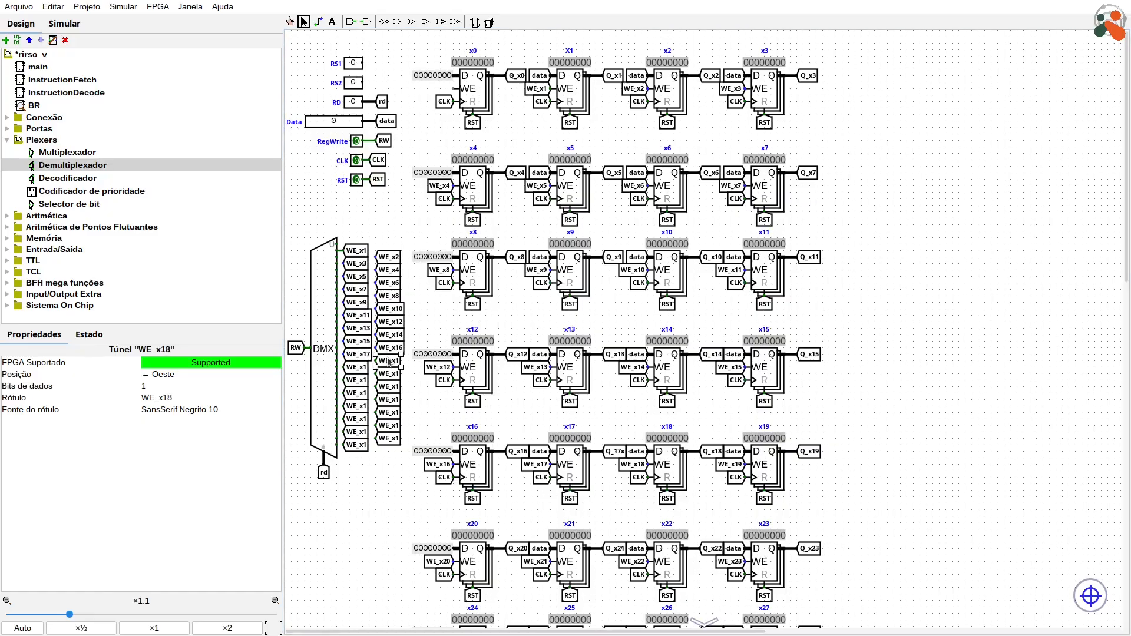
pyautogui.doubleClick(358, 367)
pyautogui.write('WE_x19')
pyautogui.doubleClick(389, 374)
pyautogui.write('WE_x20')
# Step: Label the next four output tunnels WE_x21, WE_x22, WE_x23 and WE_x24, alternating between the two columns
pyautogui.doubleClick(358, 380)
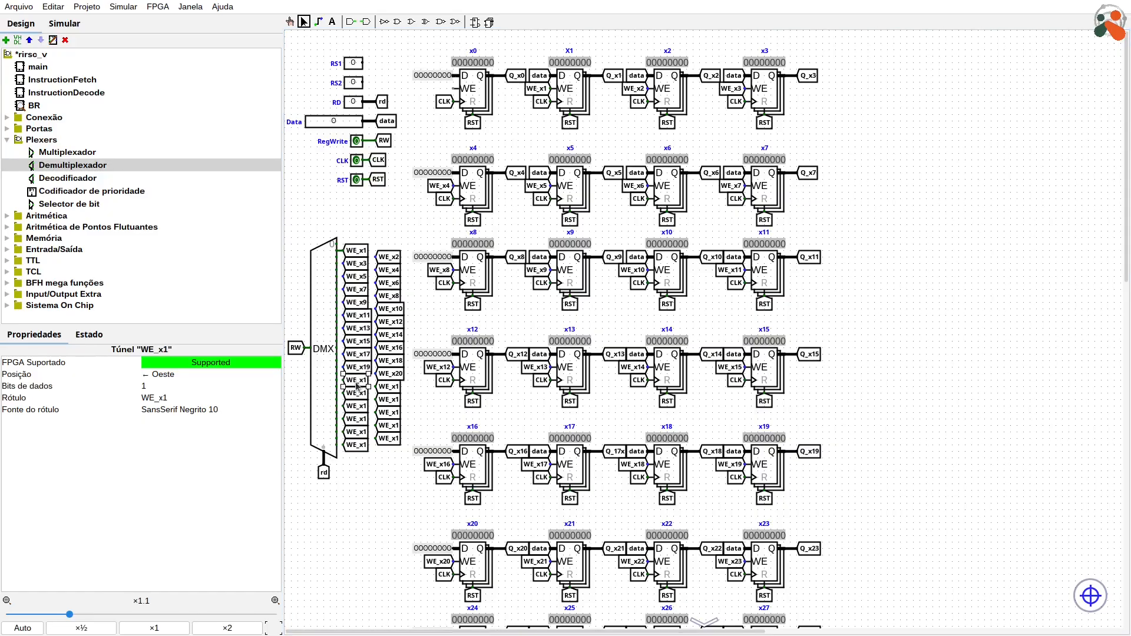
pyautogui.write('WE_x21')
pyautogui.doubleClick(389, 387)
pyautogui.write('WE_x22')
pyautogui.doubleClick(359, 393)
pyautogui.write('WE_x23')
pyautogui.doubleClick(389, 399)
pyautogui.write('WE_x24')
# Step: Label the next four output tunnels WE_x25, WE_x26, WE_x27 and WE_x28, alternating between the two columns
pyautogui.doubleClick(358, 406)
pyautogui.write('WE_x25')
pyautogui.doubleClick(389, 412)
pyautogui.write('WE_x26')
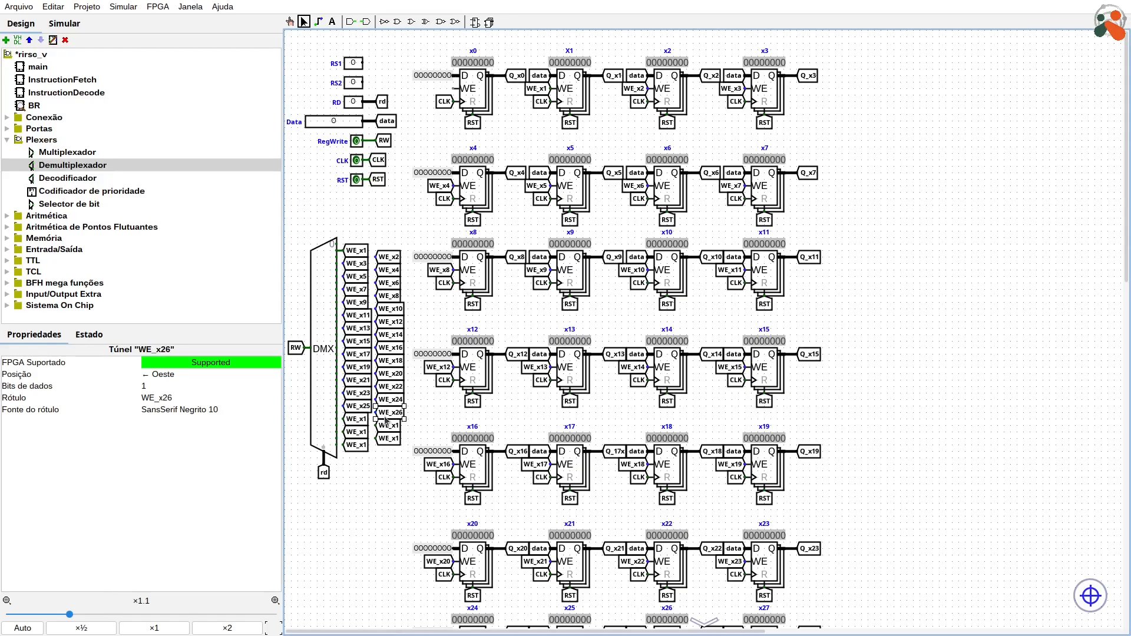
pyautogui.doubleClick(358, 419)
pyautogui.write('WE_x27')
pyautogui.doubleClick(389, 426)
pyautogui.write('WE_x28')
# Step: Label the last three demultiplexer output tunnels WE_x29, WE_x30 and WE_x31
pyautogui.doubleClick(359, 432)
pyautogui.write('WE_x29')
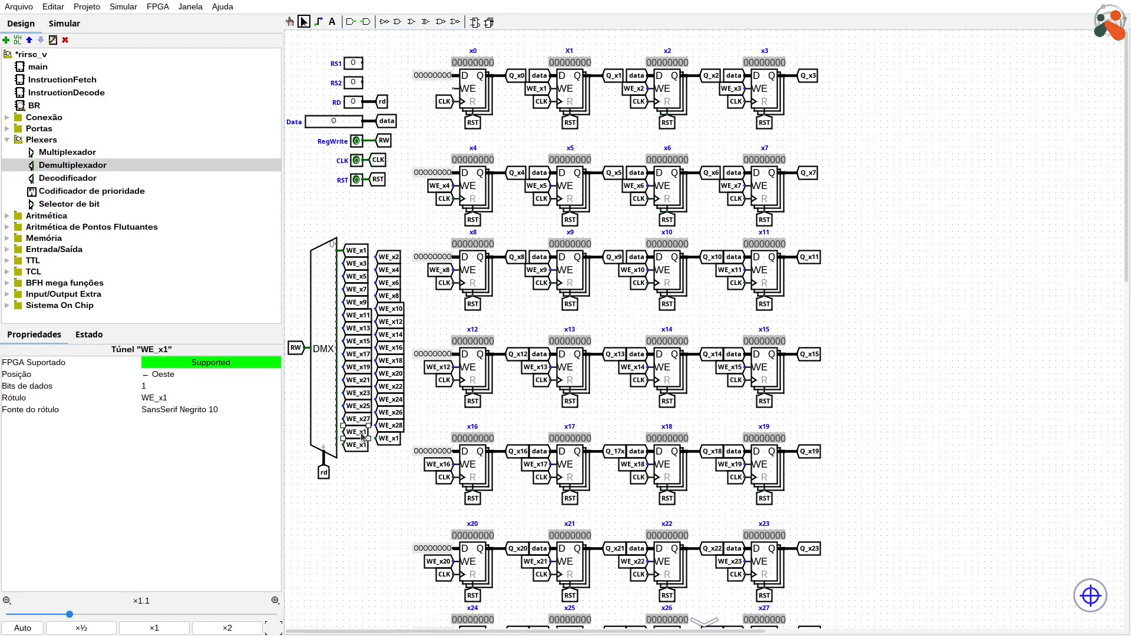
pyautogui.doubleClick(389, 438)
pyautogui.write('WE_x30')
pyautogui.doubleClick(358, 445)
pyautogui.write('WE_x31')
pyautogui.click(374, 492)
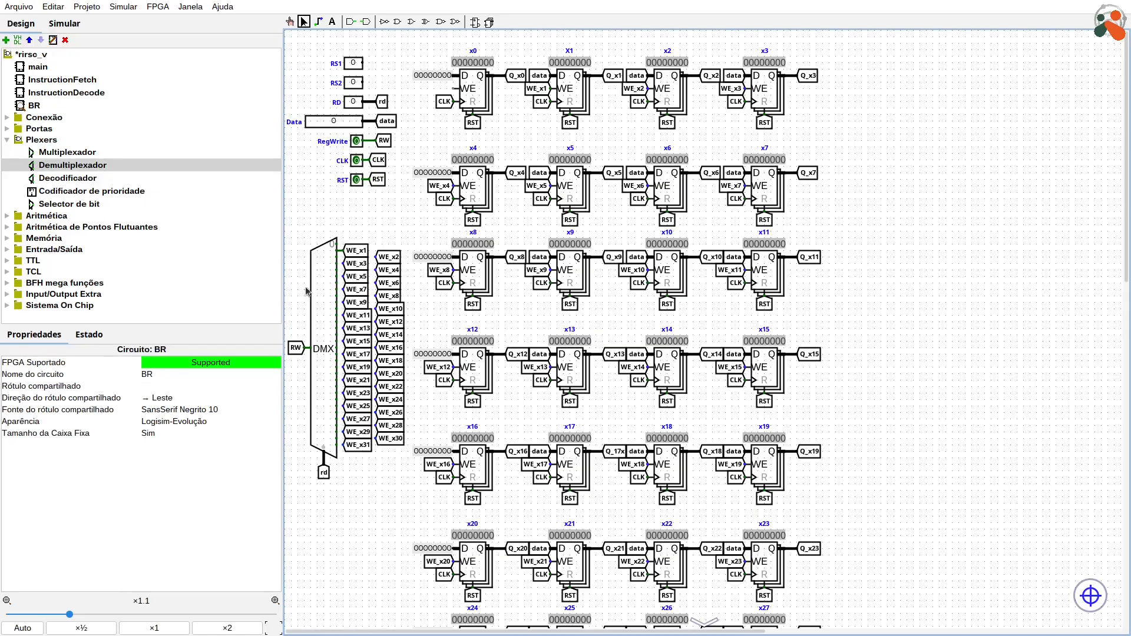
# Step: Wire the remaining demultiplexer outputs to their matching tunnels, from WE_x2 through WE_x31
pyautogui.keyDown('ctrl'); pyautogui.scroll(1, 308, 319); pyautogui.keyUp('ctrl')
pyautogui.keyDown('ctrl'); pyautogui.scroll(3, 308, 318); pyautogui.keyUp('ctrl')
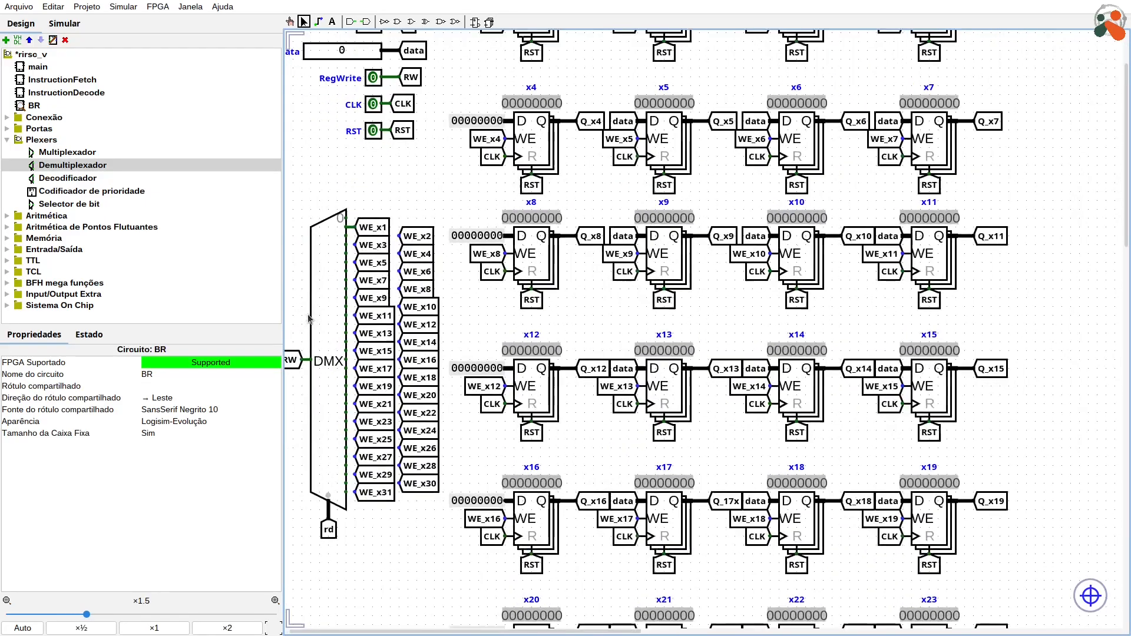
pyautogui.moveTo(491, 634); pyautogui.dragTo(487, 634)
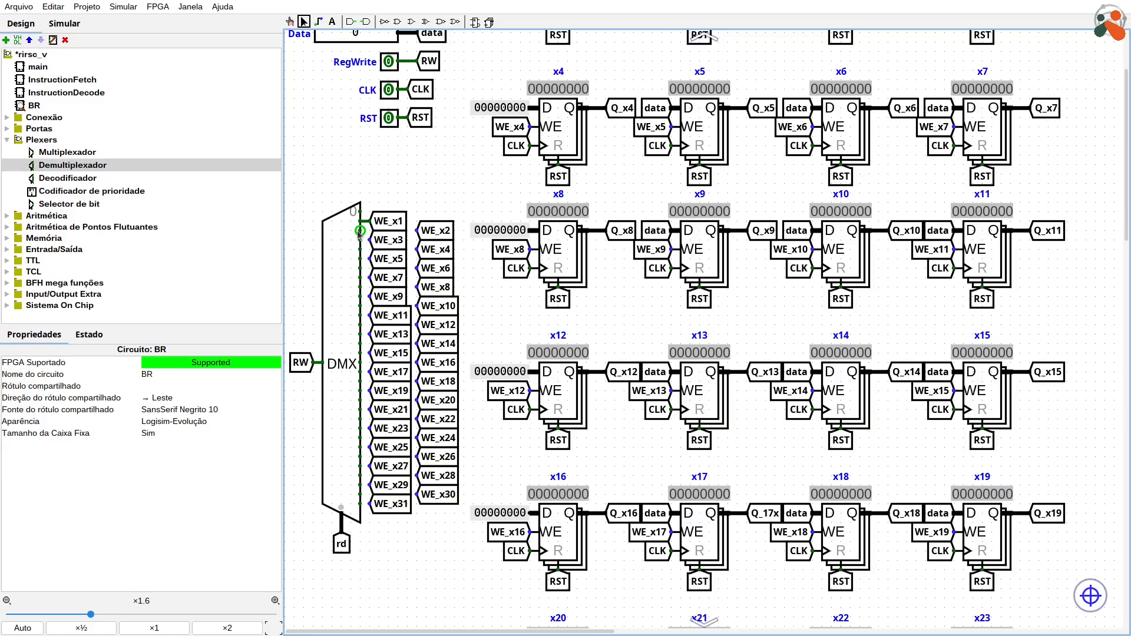
pyautogui.moveTo(360, 231); pyautogui.dragTo(360, 259)
pyautogui.moveTo(361, 268)
pyautogui.mouseDown()
pyautogui.moveTo(417, 268)
pyautogui.moveTo(371, 277)
pyautogui.mouseUp()
pyautogui.moveTo(360, 287)
pyautogui.mouseDown()
pyautogui.moveTo(419, 287)
pyautogui.moveTo(371, 297)
pyautogui.mouseUp()
pyautogui.moveTo(361, 306)
pyautogui.mouseDown()
pyautogui.moveTo(419, 306)
pyautogui.moveTo(371, 316)
pyautogui.mouseUp()
pyautogui.moveTo(360, 324); pyautogui.dragTo(418, 344)
pyautogui.moveTo(360, 353); pyautogui.dragTo(419, 363)
pyautogui.moveTo(360, 372); pyautogui.dragTo(418, 381)
pyautogui.moveTo(360, 390); pyautogui.dragTo(372, 428)
pyautogui.moveTo(360, 438); pyautogui.dragTo(418, 438)
pyautogui.moveTo(360, 448); pyautogui.dragTo(371, 448)
pyautogui.moveTo(360, 457)
pyautogui.mouseDown()
pyautogui.moveTo(417, 453)
pyautogui.moveTo(371, 467)
pyautogui.mouseUp()
pyautogui.moveTo(360, 475); pyautogui.dragTo(418, 495)
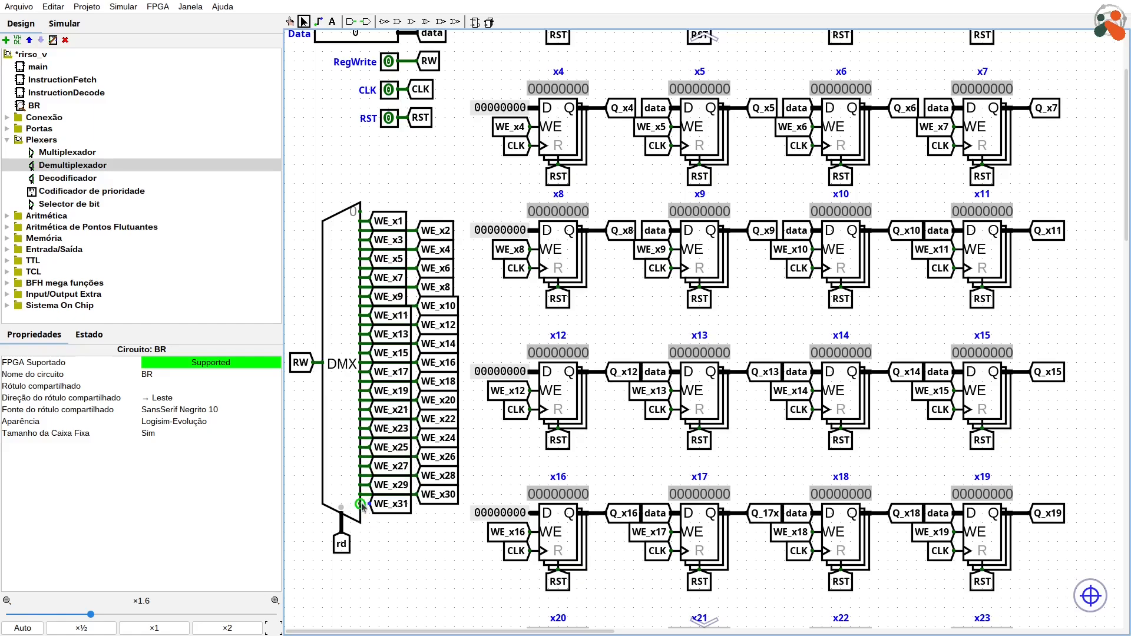
pyautogui.moveTo(361, 504); pyautogui.dragTo(371, 505)
# Step: Set the RegWrite input to 1 with the Poke tool to enable writing to the registers
pyautogui.scroll(-2, 361, 476)
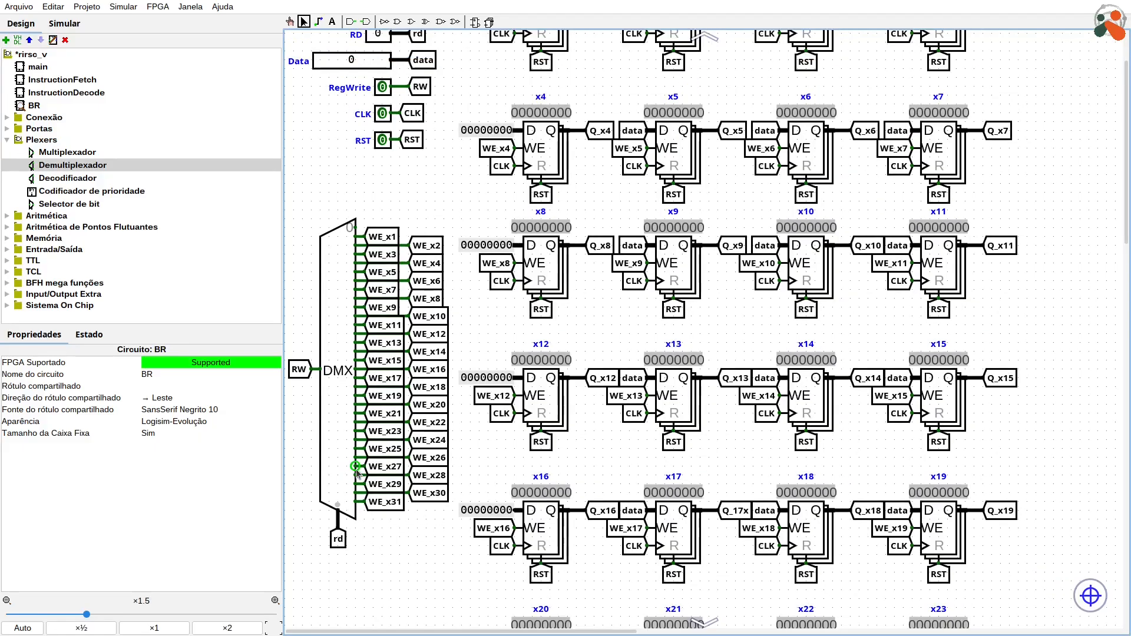
pyautogui.scroll(-1, 358, 474)
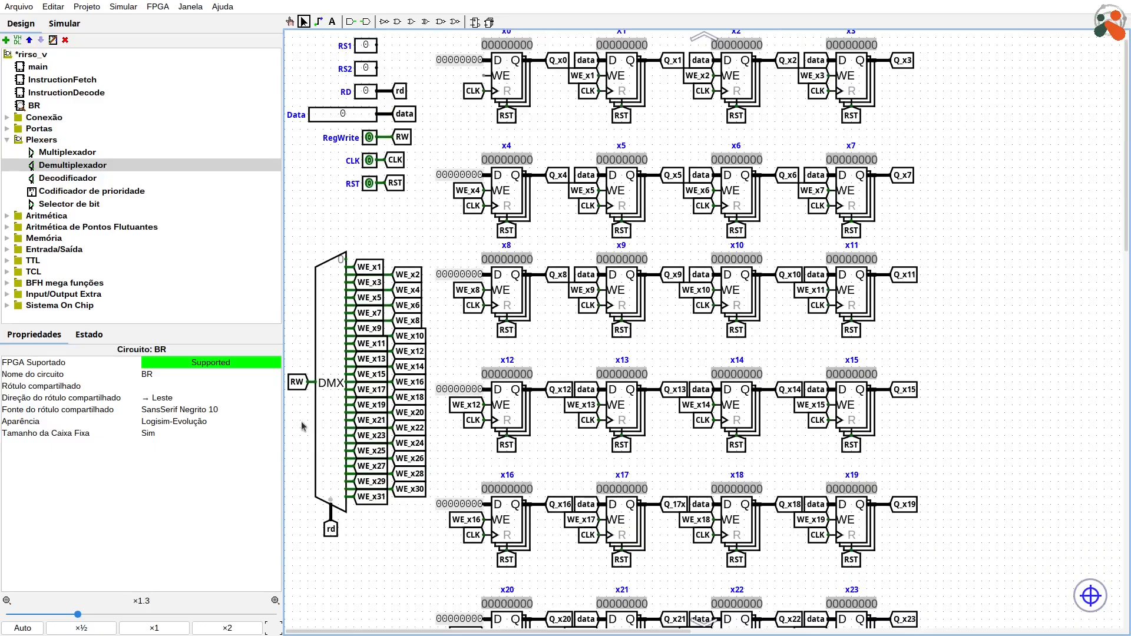
pyautogui.scroll(1, 305, 413)
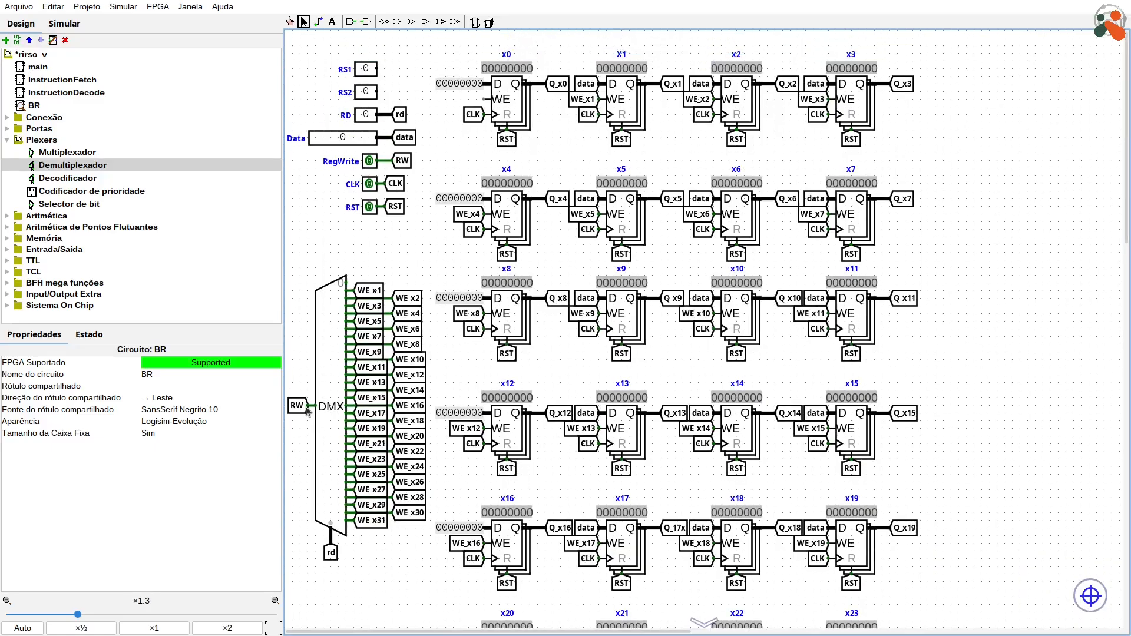
pyautogui.click(291, 22)
pyautogui.click(370, 162)
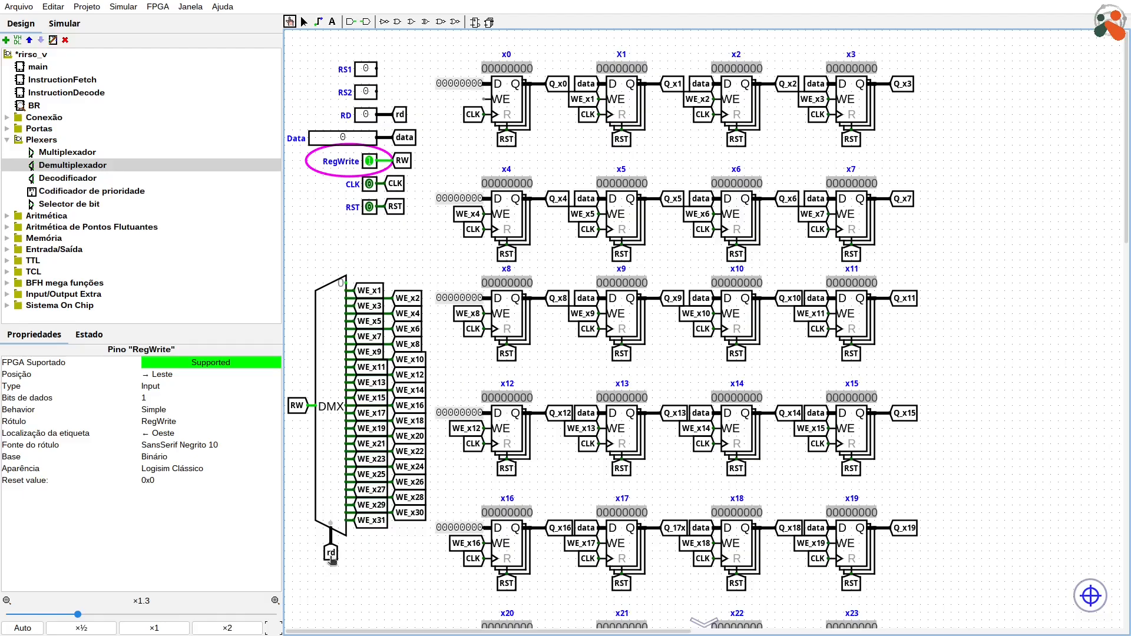
# Step: Set the RD input to 10 to select register x10 for writing
pyautogui.click(368, 116)
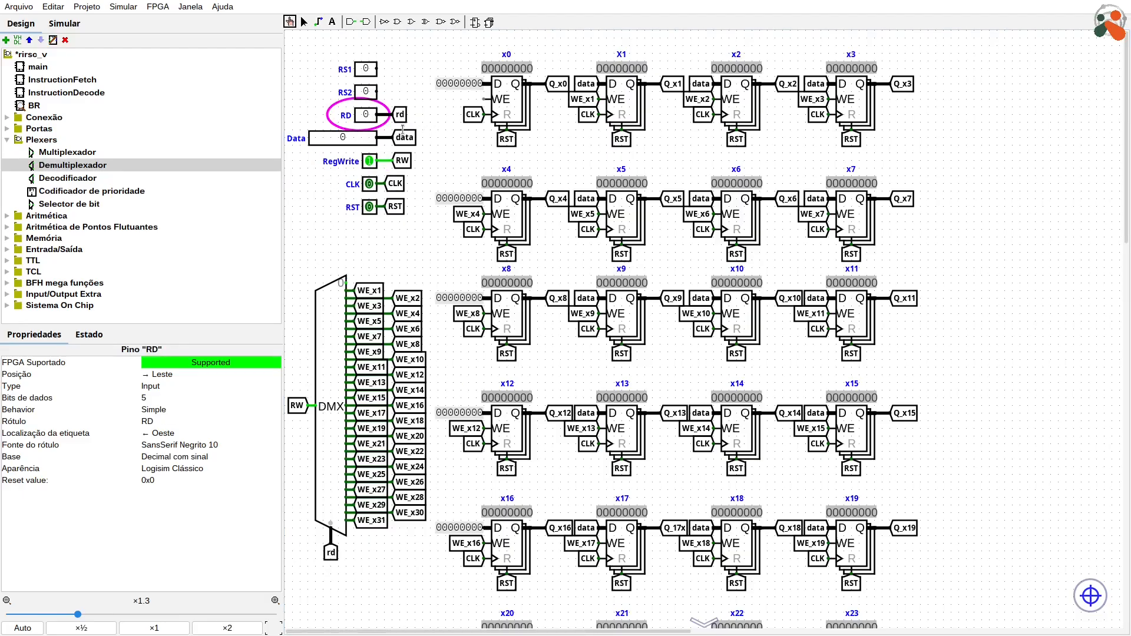
pyautogui.press('5')
pyautogui.write('6')
pyautogui.press('Return')
pyautogui.click(367, 121)
pyautogui.write('10')
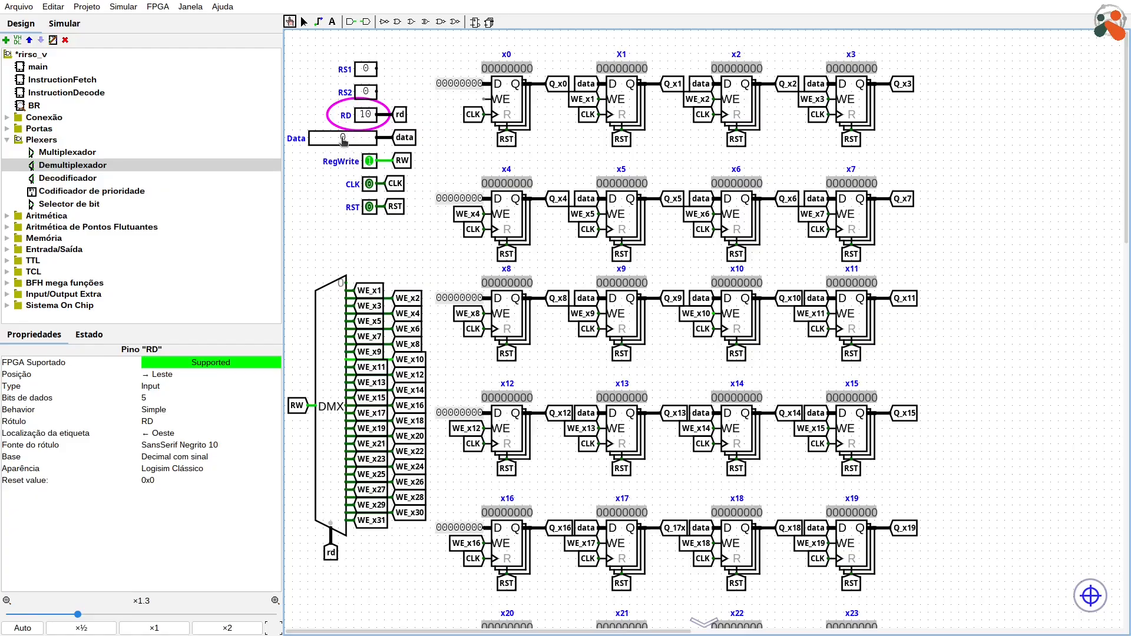
# Step: Set the Data input to 5 and pulse CLK high and low to store it in register x10
pyautogui.click(344, 140)
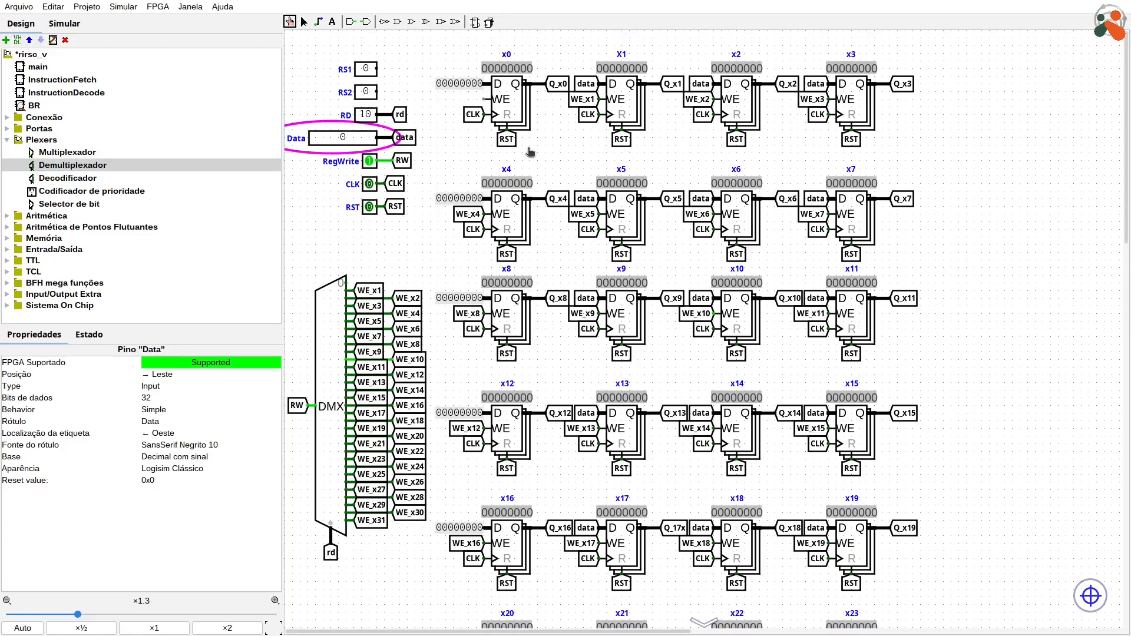
pyautogui.write('5')
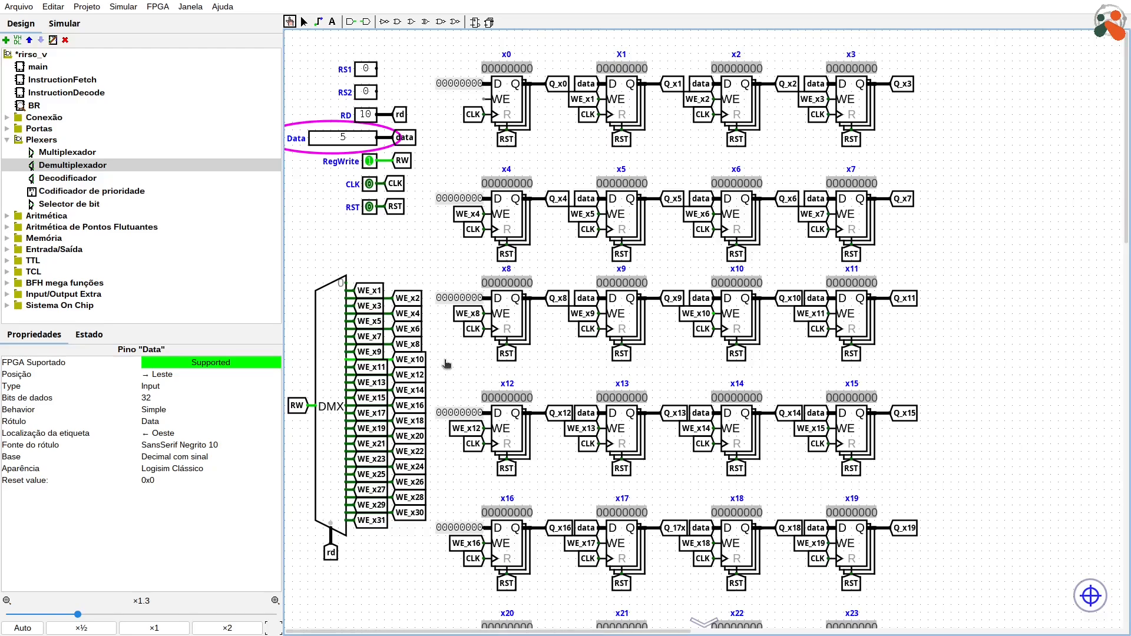
pyautogui.click(371, 186)
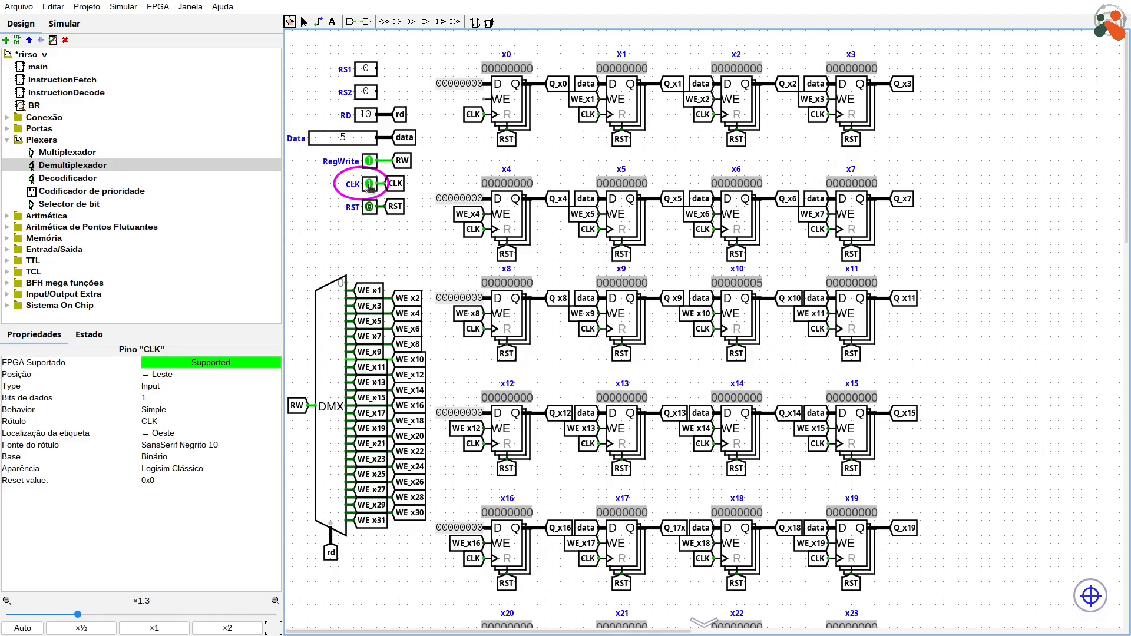
pyautogui.click(370, 185)
# Step: Set Data to 15 and RD to 3, and raise CLK to write the value into register x3
pyautogui.click(331, 138)
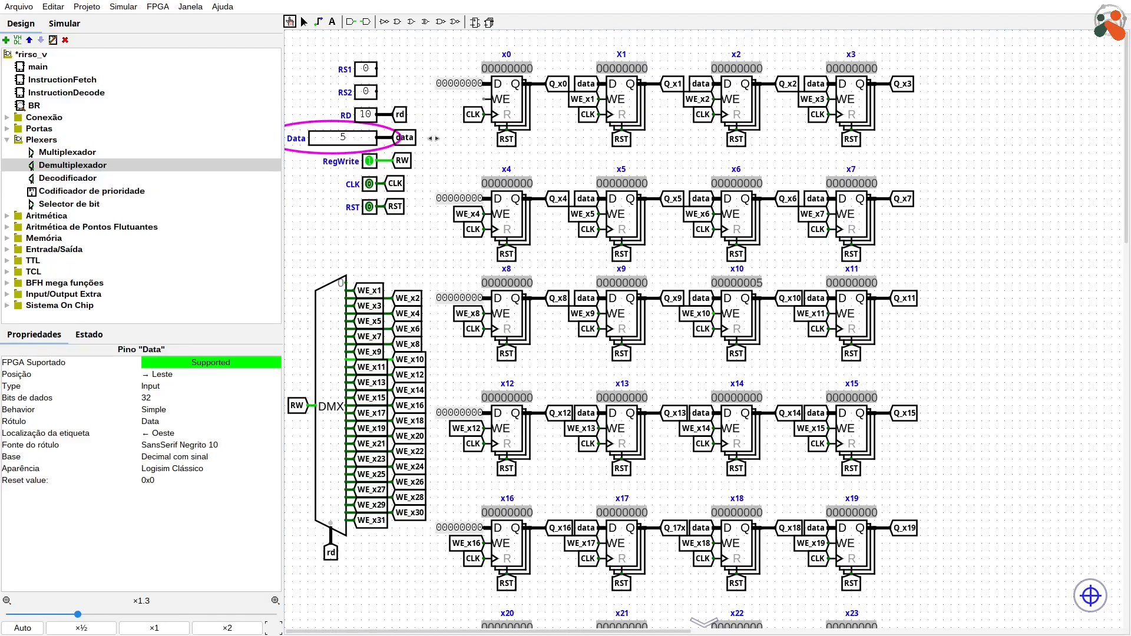
pyautogui.write('15')
pyautogui.click(370, 120)
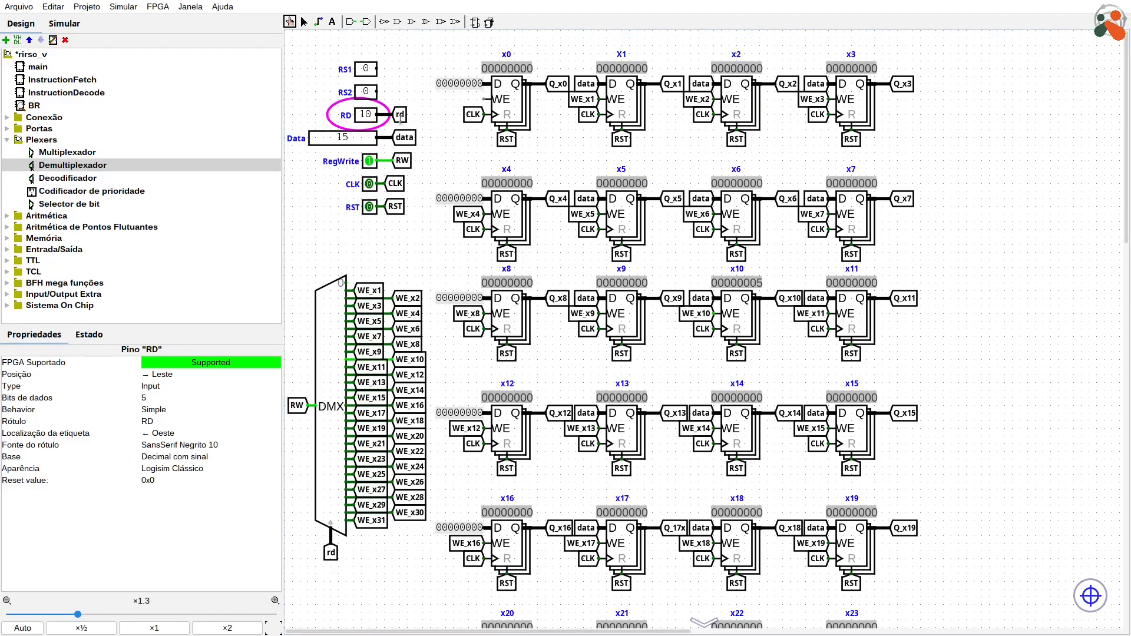
pyautogui.write('3')
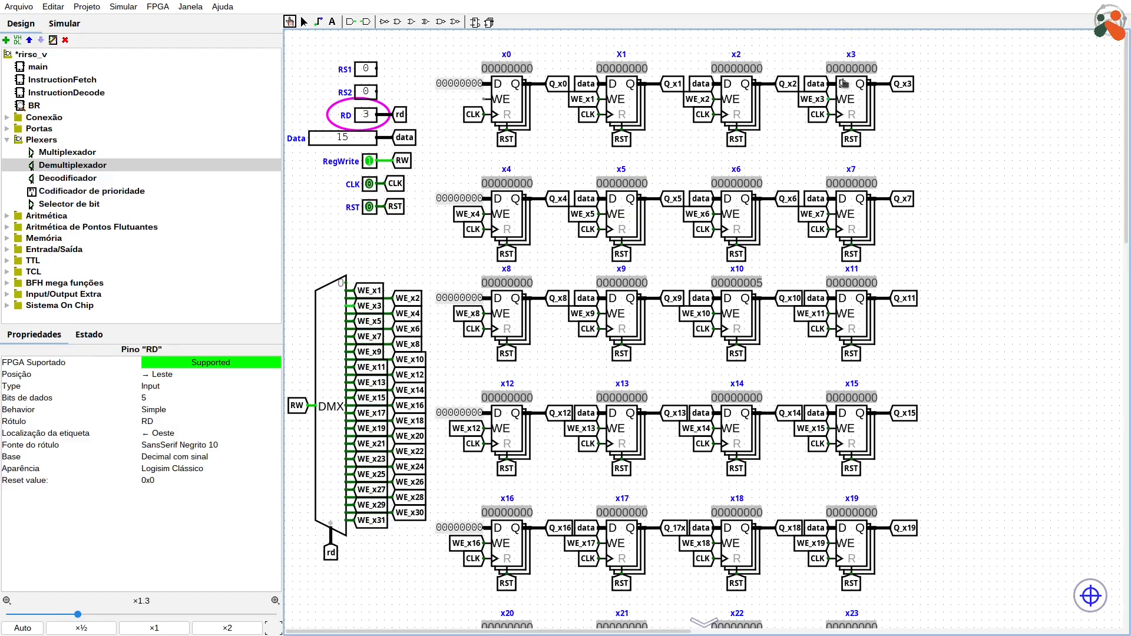
pyautogui.click(370, 186)
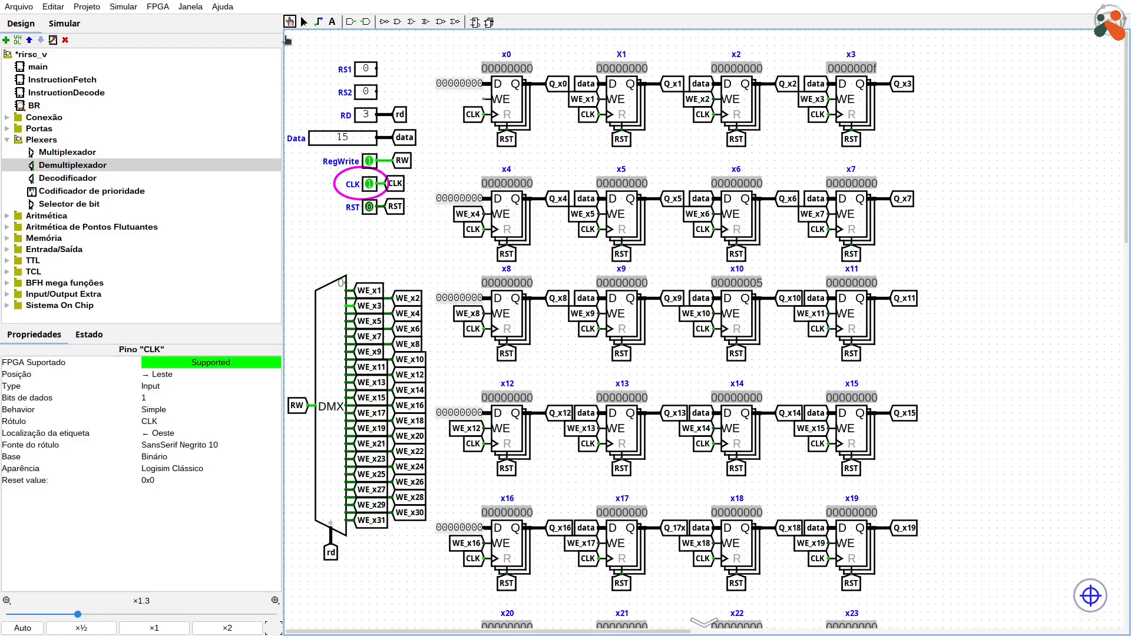
# Step: Change the number base of the Data input pin to Hexadecimal
pyautogui.click(304, 22)
pyautogui.click(340, 138)
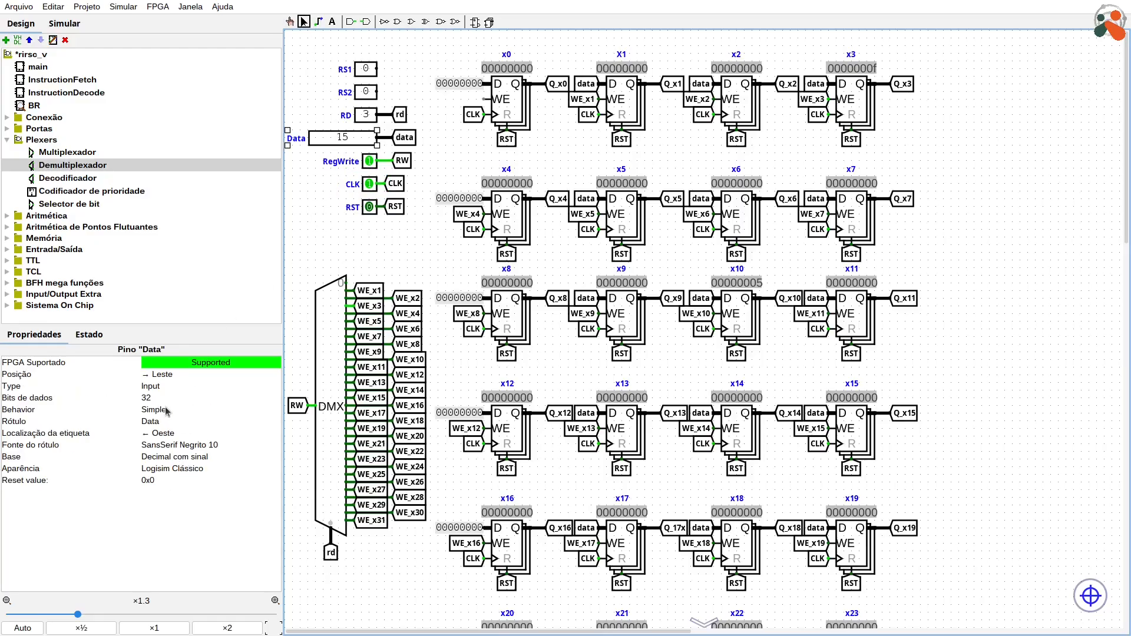
pyautogui.click(168, 457)
pyautogui.click(171, 491)
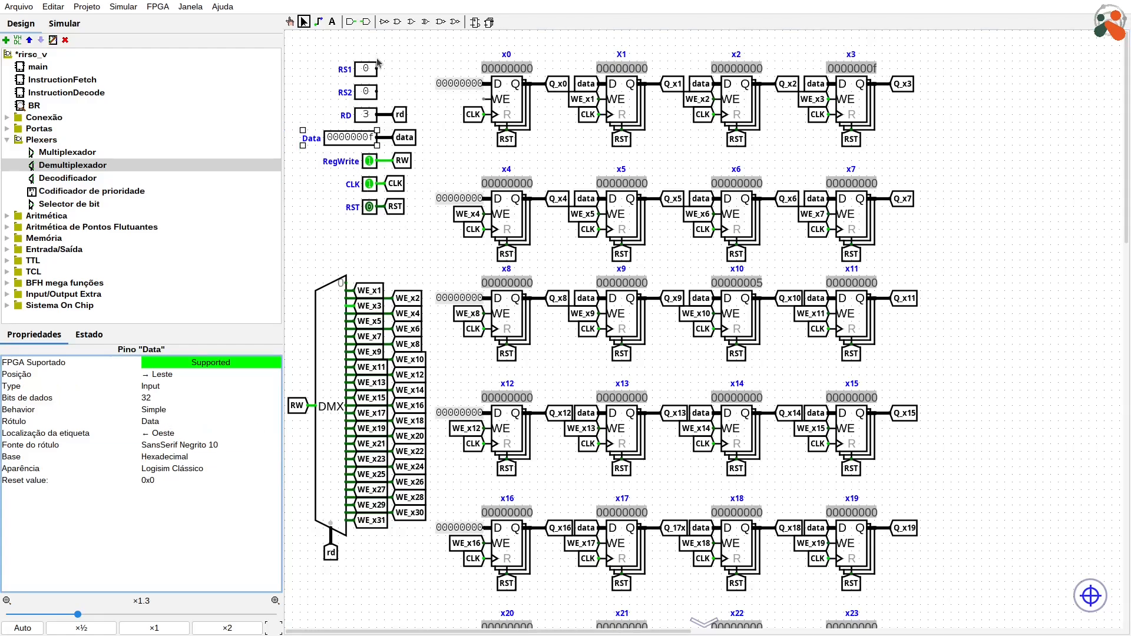
# Step: Return CLK to 0 and set the hexadecimal Data input to 0000101f with the Poke tool
pyautogui.click(291, 23)
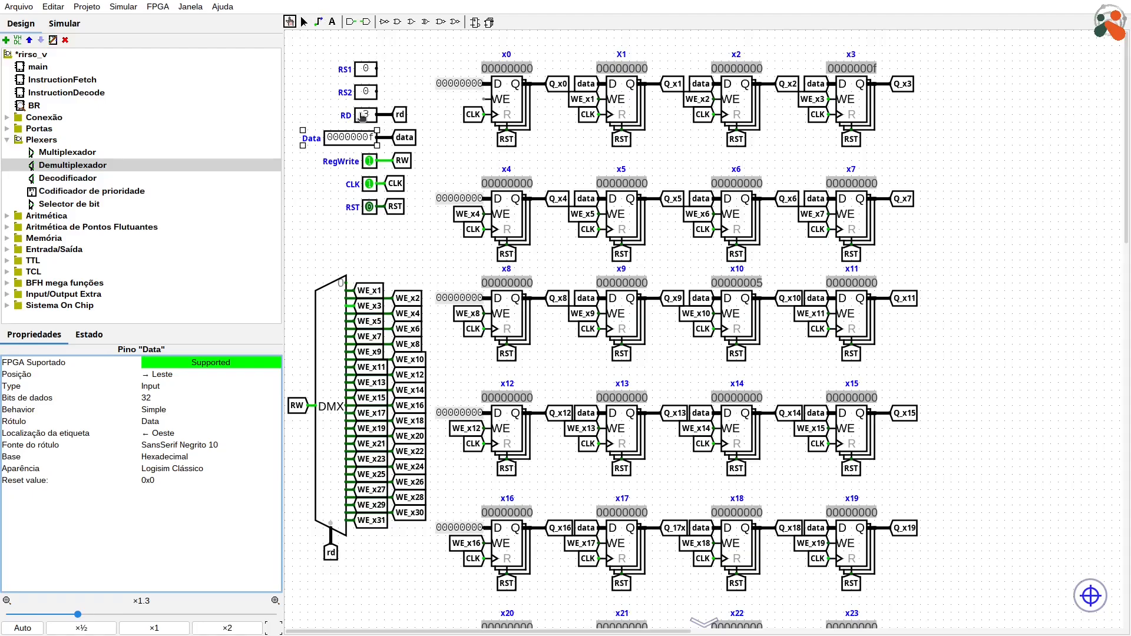
pyautogui.click(370, 185)
pyautogui.click(352, 139)
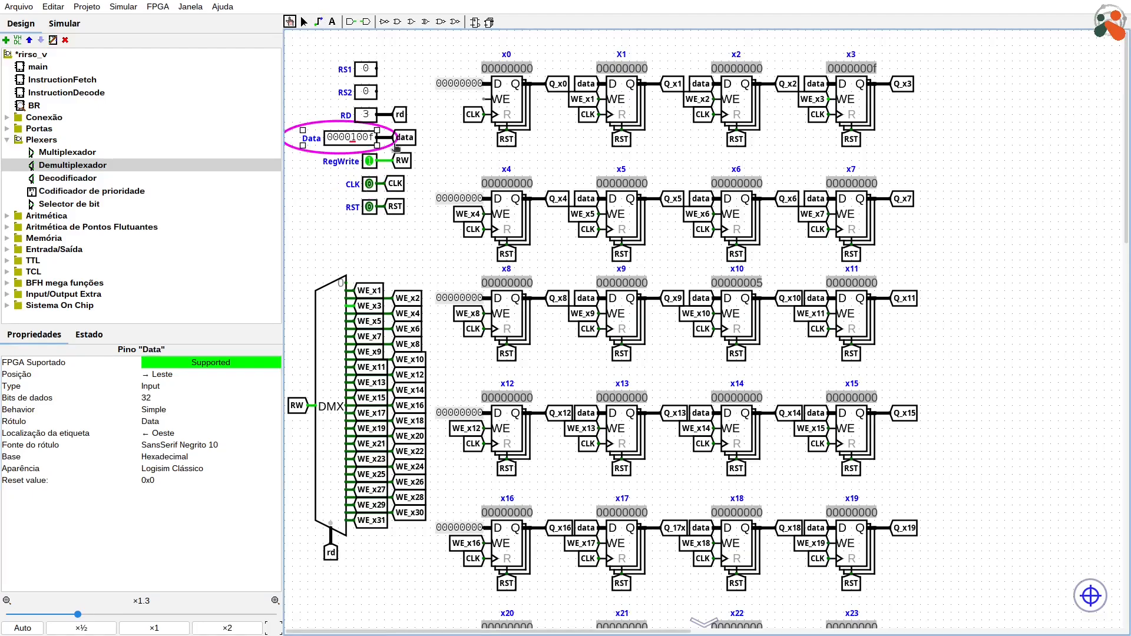
pyautogui.write('101')
# Step: Set RD to 7 and raise CLK to write the Data value into register x7
pyautogui.click(370, 121)
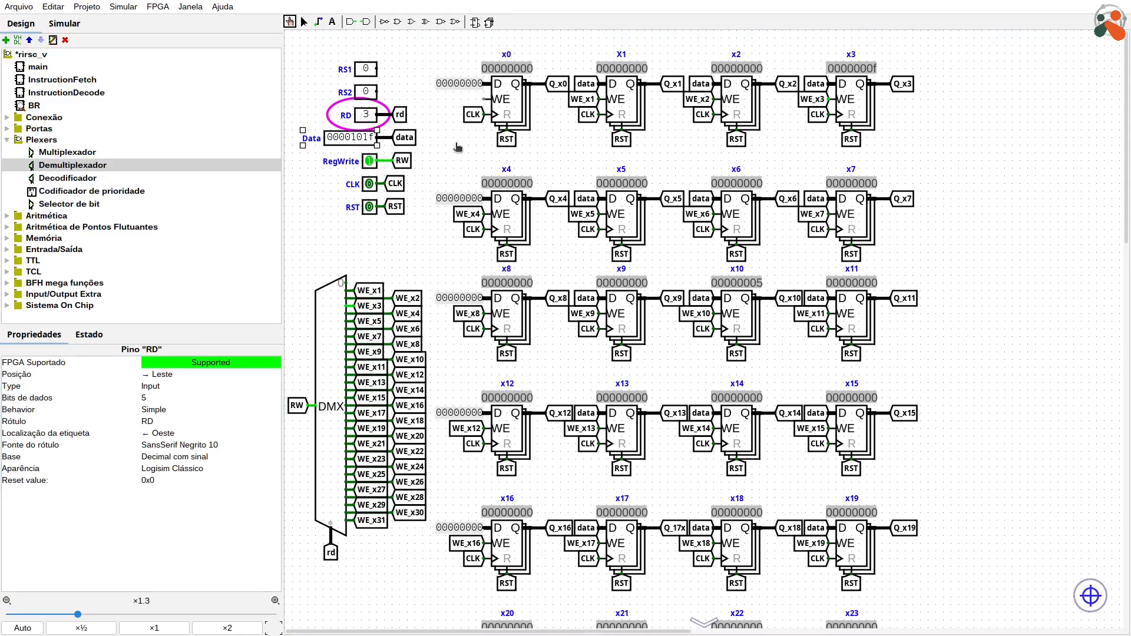
pyautogui.write('7')
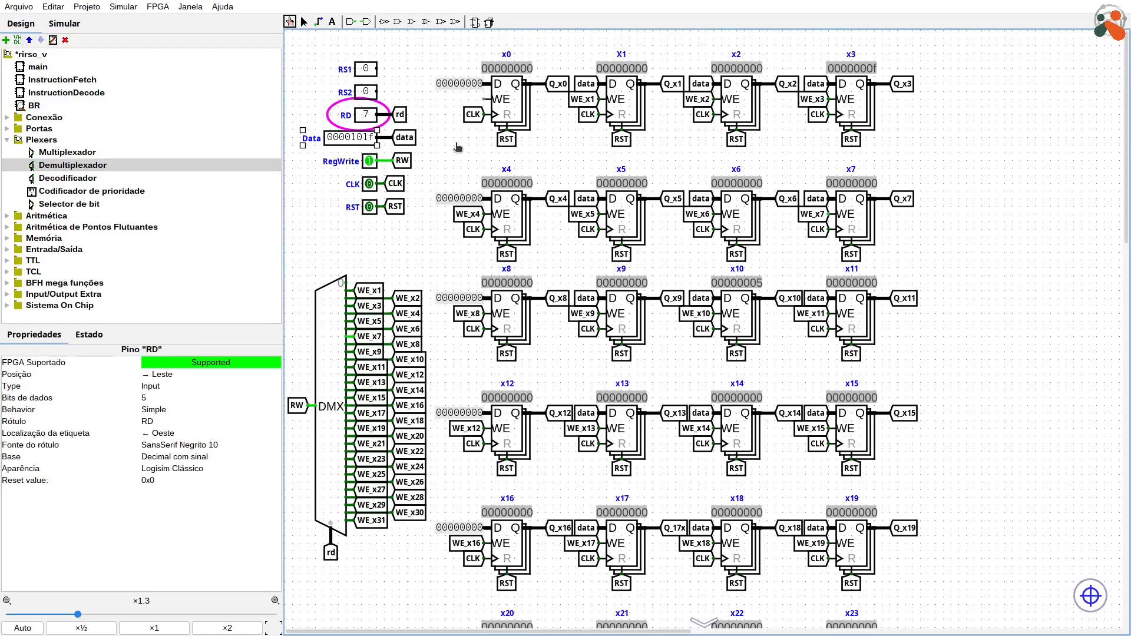
pyautogui.click(370, 184)
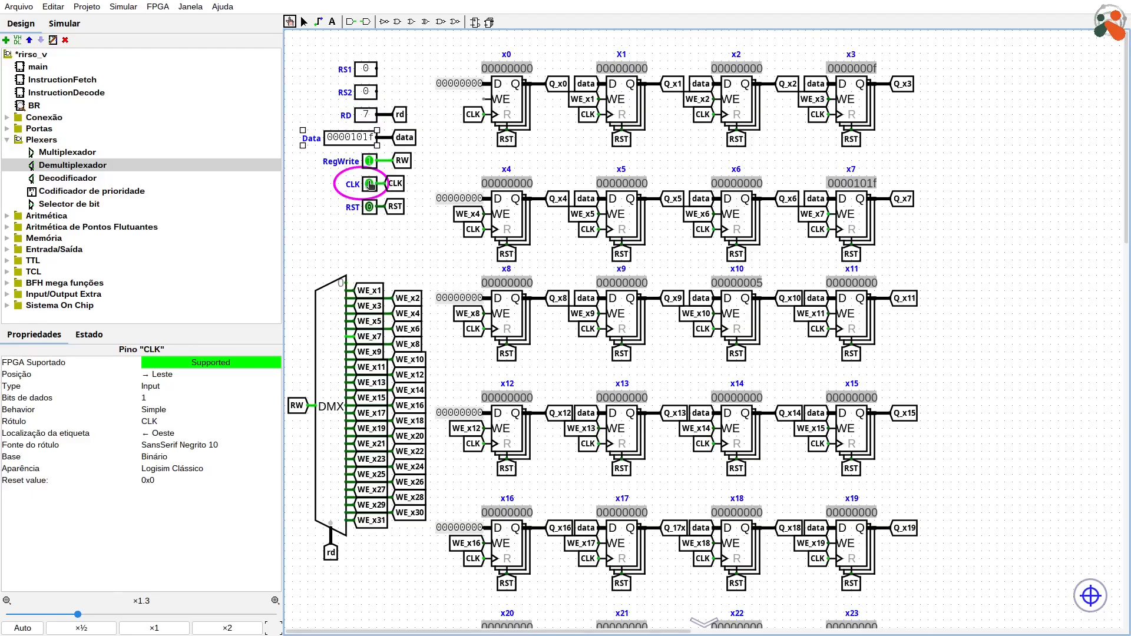
pyautogui.click(370, 184)
pyautogui.click(304, 22)
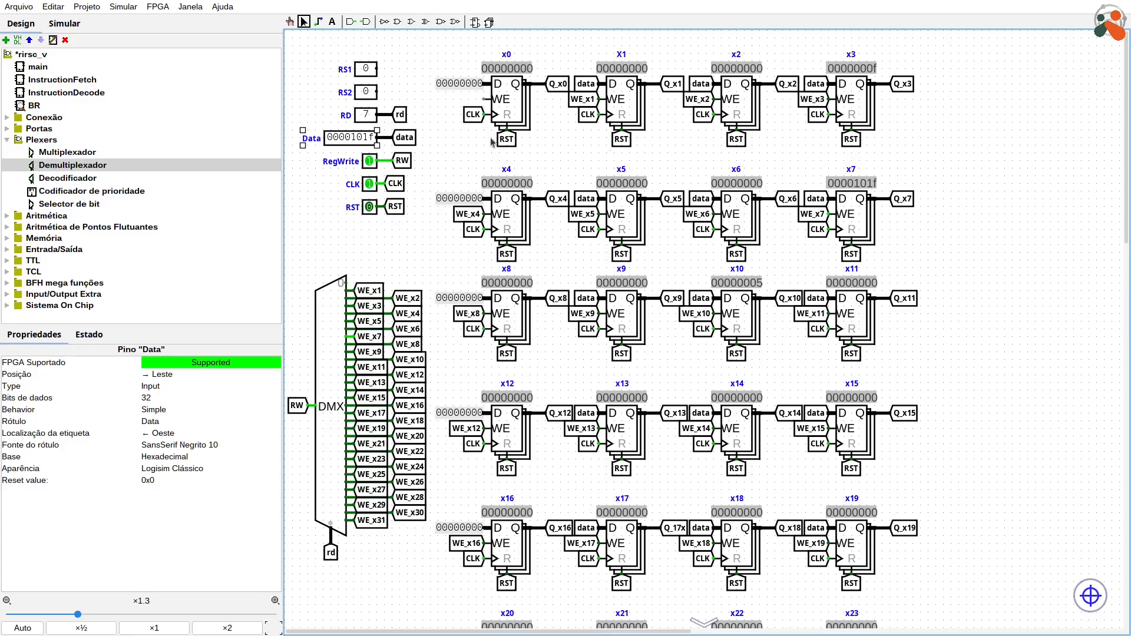
pyautogui.moveTo(310, 50); pyautogui.dragTo(352, 77)
pyautogui.click(359, 137)
pyautogui.moveTo(356, 137); pyautogui.dragTo(1044, 94)
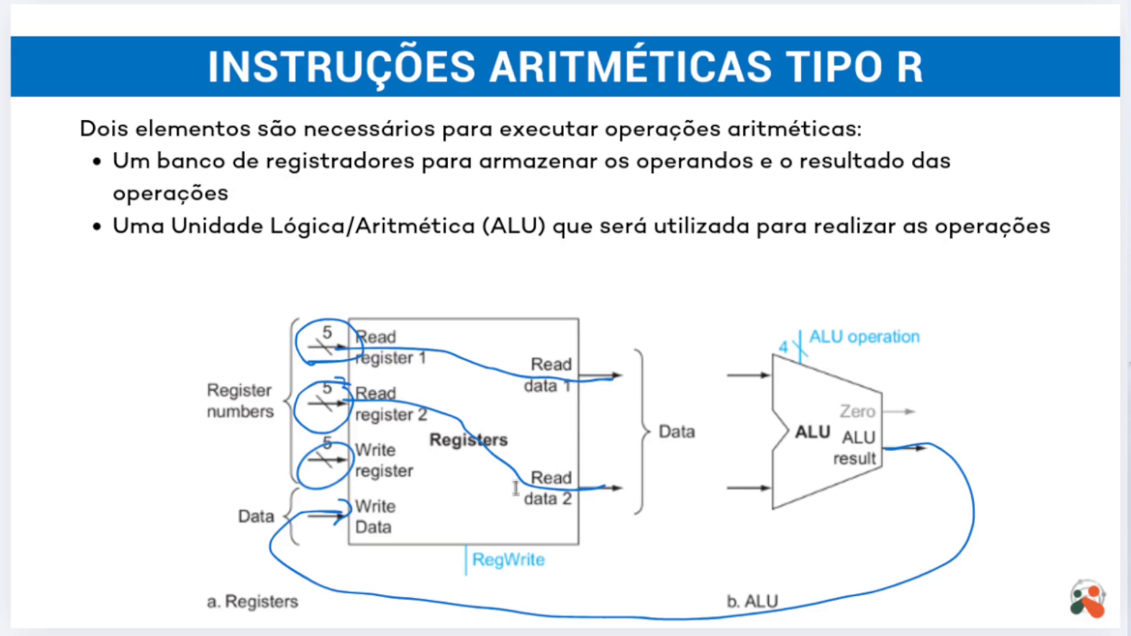
pyautogui.hotkey('alt', 'Tab')
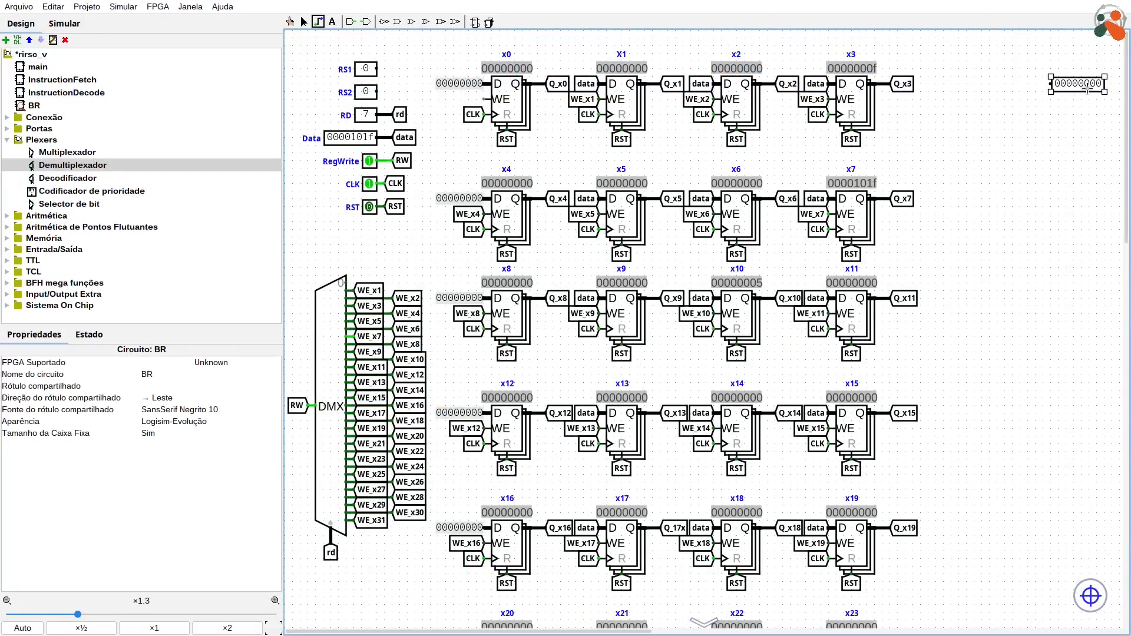
pyautogui.moveTo(1051, 91); pyautogui.dragTo(492, 37)
pyautogui.hotkey('ctrl', 'z')
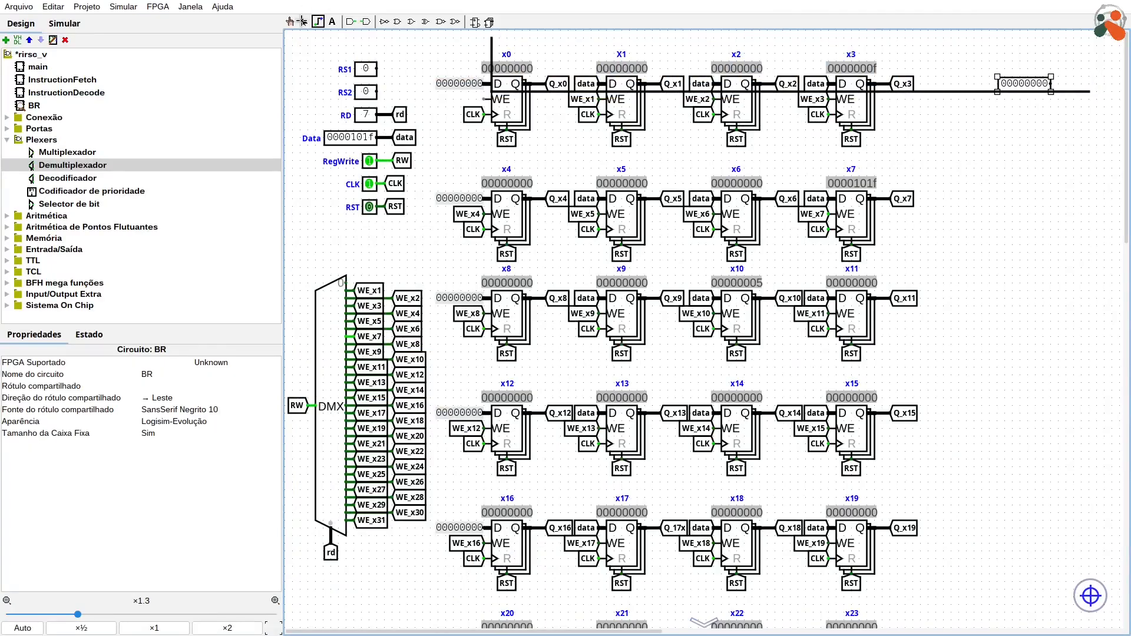
pyautogui.hotkey('ctrl', 'z')
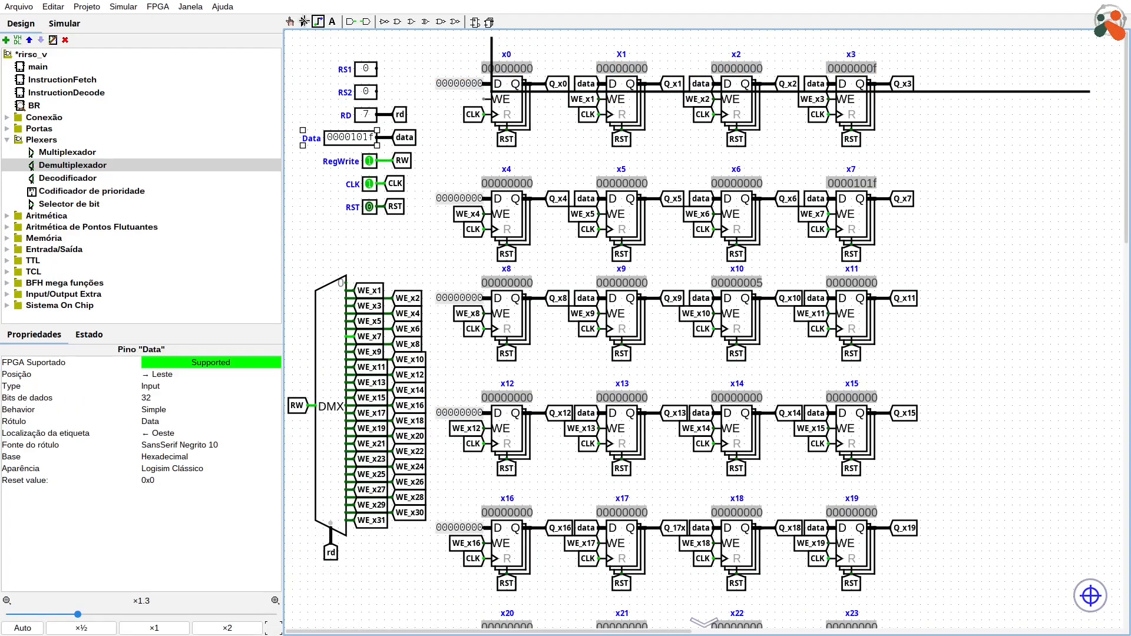
pyautogui.click(304, 22)
pyautogui.hotkey('ctrl', 'z')
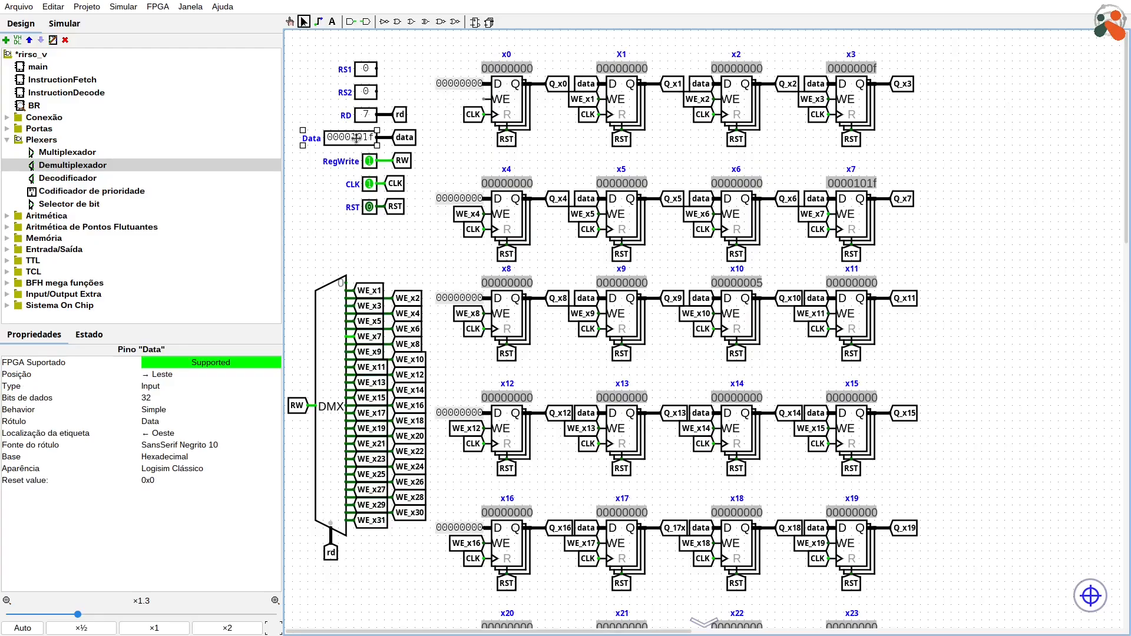
# Step: Duplicate the Data pin, place the copy to the right of register x3, and change its type to Output
pyautogui.hotkey('ctrl', 'd')
pyautogui.moveTo(357, 149); pyautogui.dragTo(1019, 84)
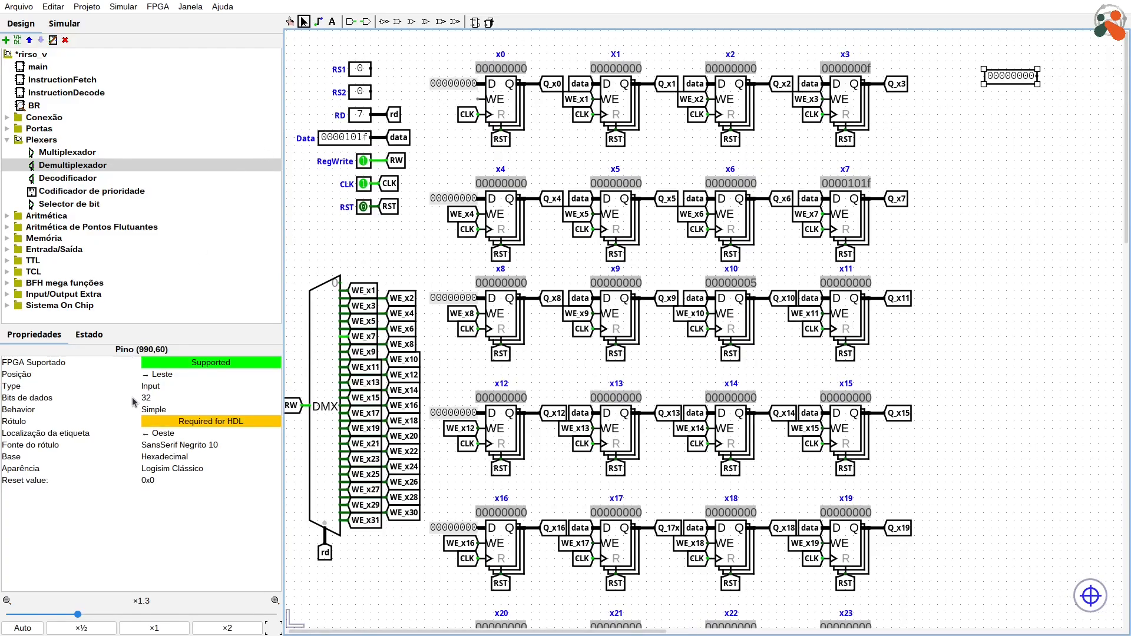
pyautogui.click(155, 387)
pyautogui.click(158, 398)
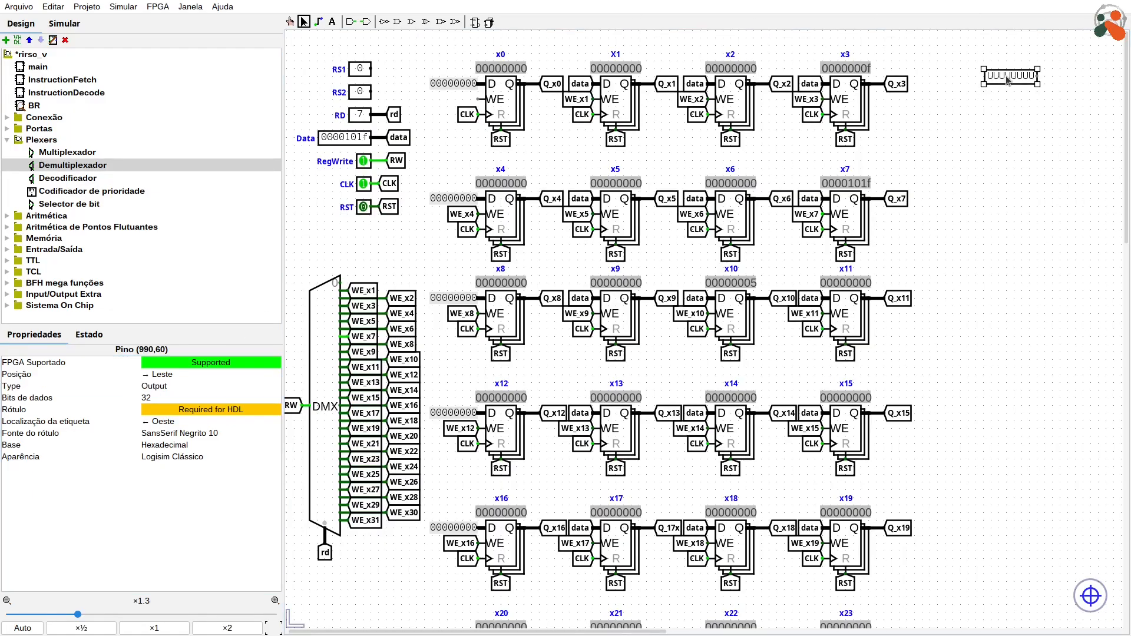
# Step: Label the new output pin rd1 and turn it to face west
pyautogui.write('dr1')
pyautogui.press('Return')
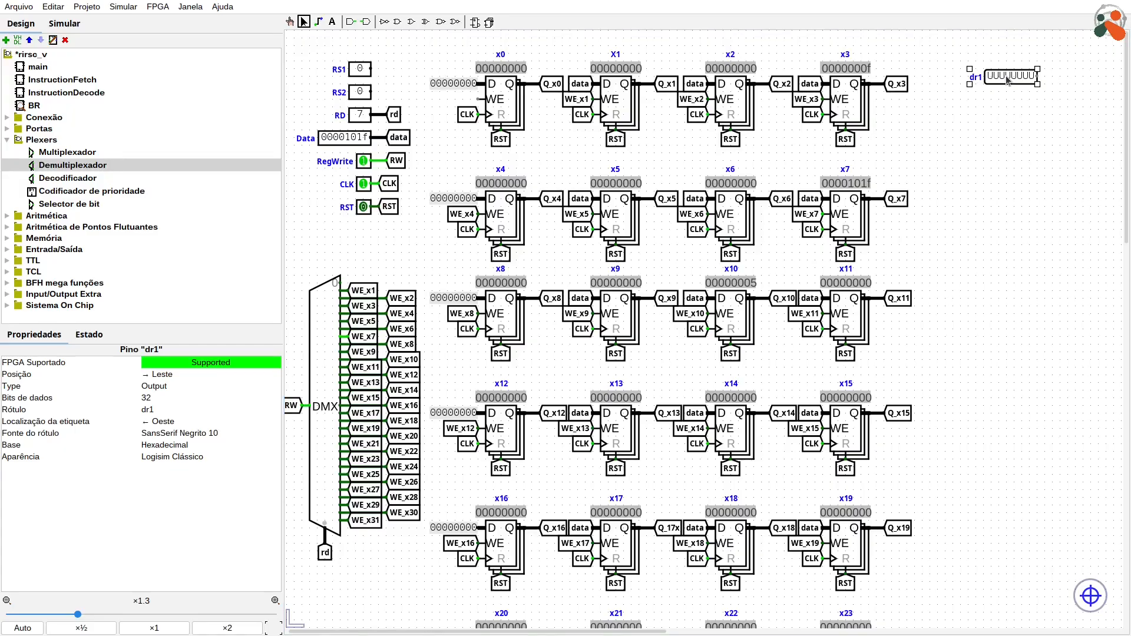
pyautogui.press('Left')
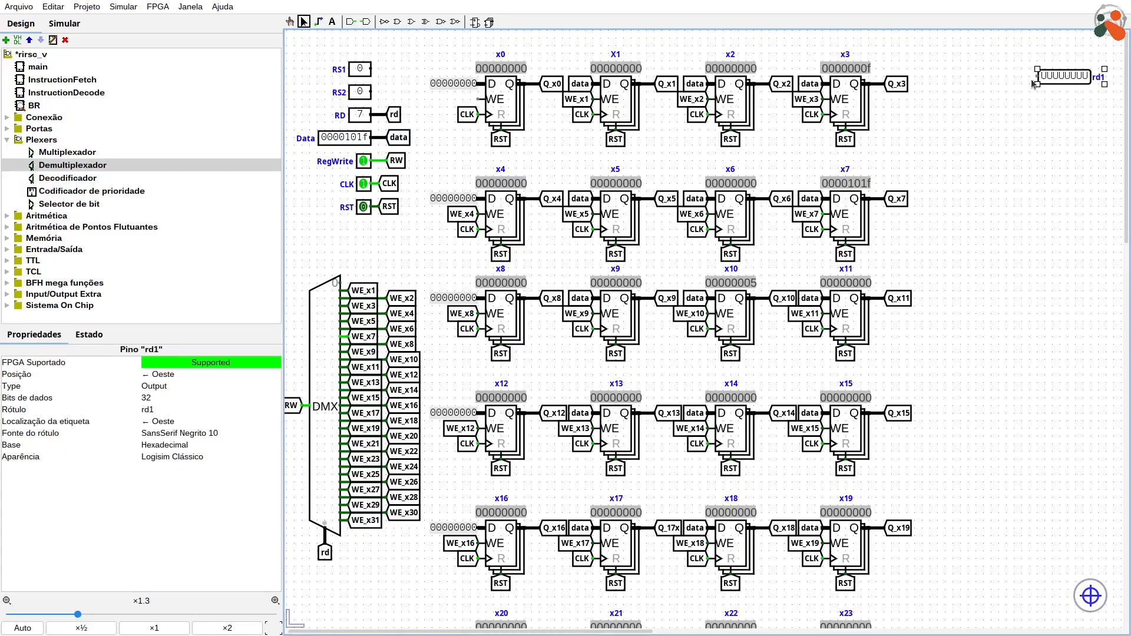
# Step: Duplicate the rd1 output pin directly below the original and label the copy rd2
pyautogui.hotkey('ctrl', 'd')
pyautogui.moveTo(1068, 83); pyautogui.dragTo(1059, 103)
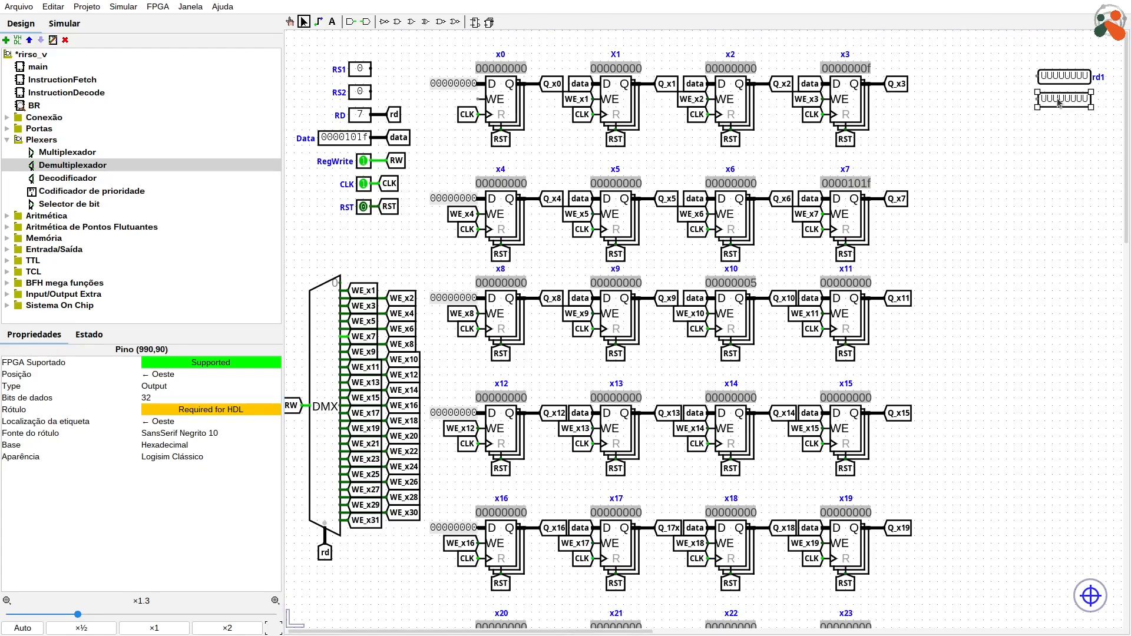
pyautogui.click(1063, 149)
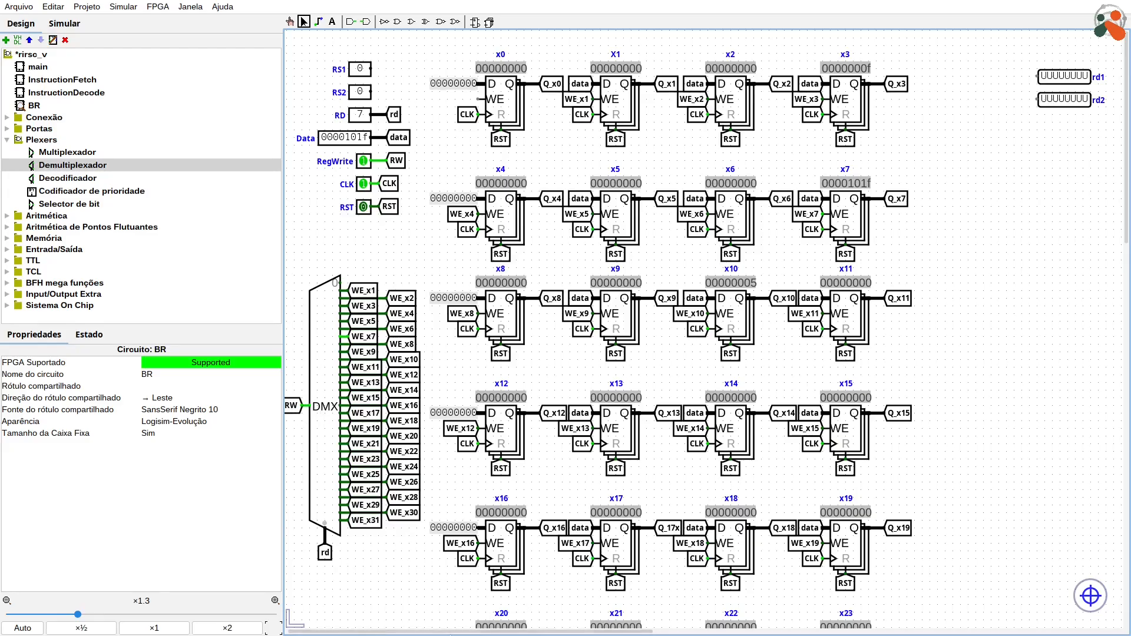
# Step: Place a multiplexer in the empty area to the right of register x7, below the rd1 and rd2 outputs
pyautogui.moveTo(445, 631); pyautogui.dragTo(535, 633)
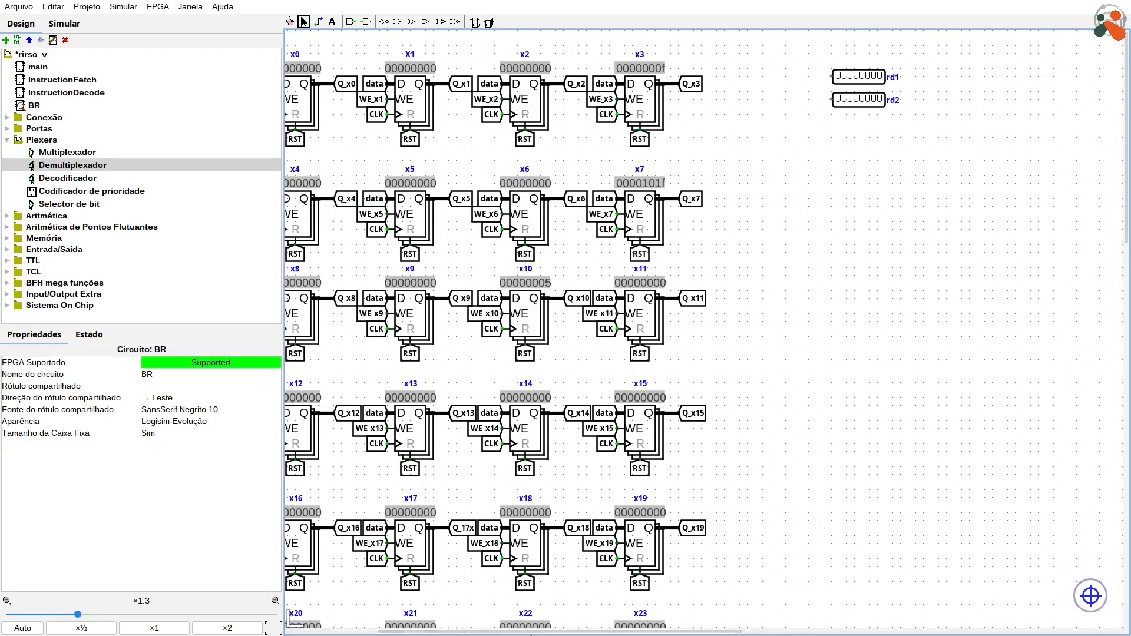
pyautogui.click(58, 155)
pyautogui.click(840, 238)
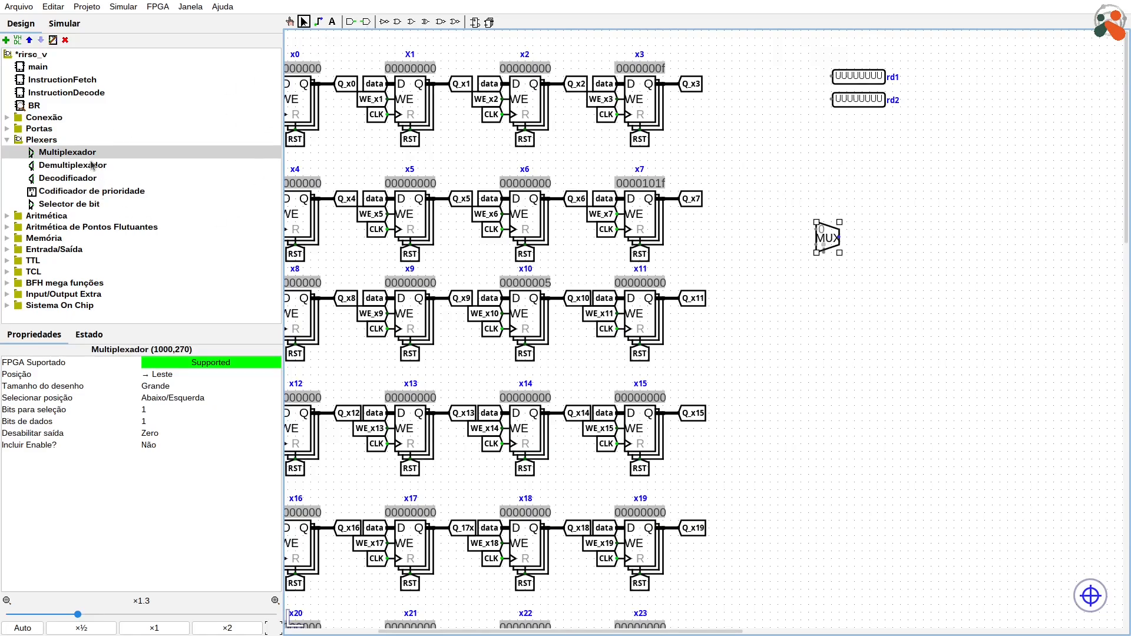
# Step: Duplicate the Q_x3 tunnel, label the copy rd1, and connect it to the multiplexer's output
pyautogui.click(690, 86)
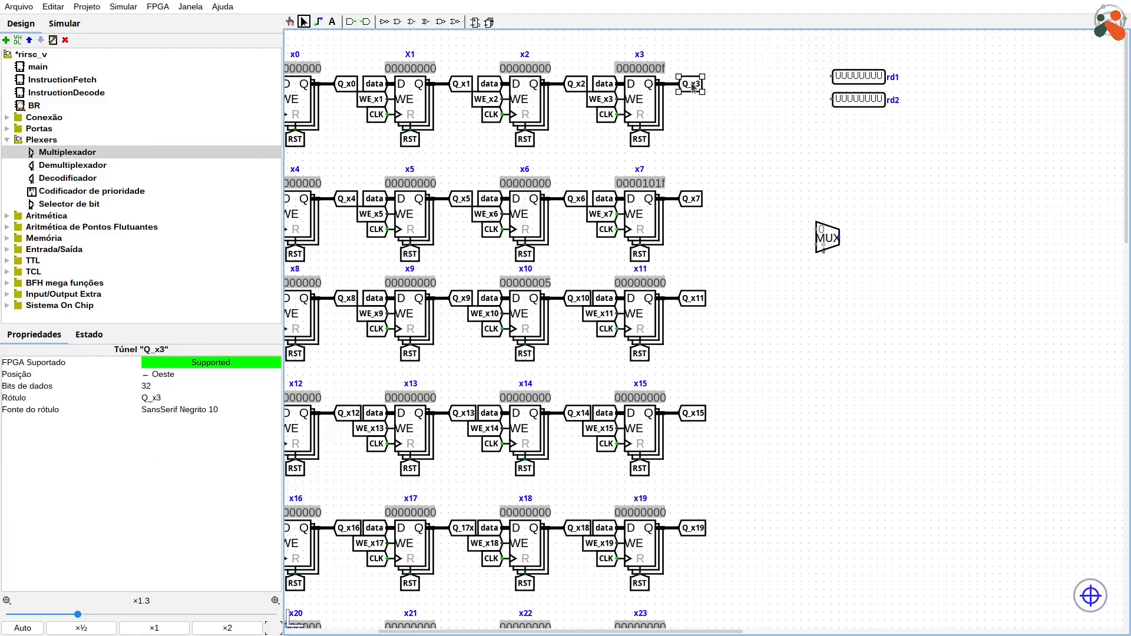
pyautogui.moveTo(693, 87); pyautogui.dragTo(882, 215)
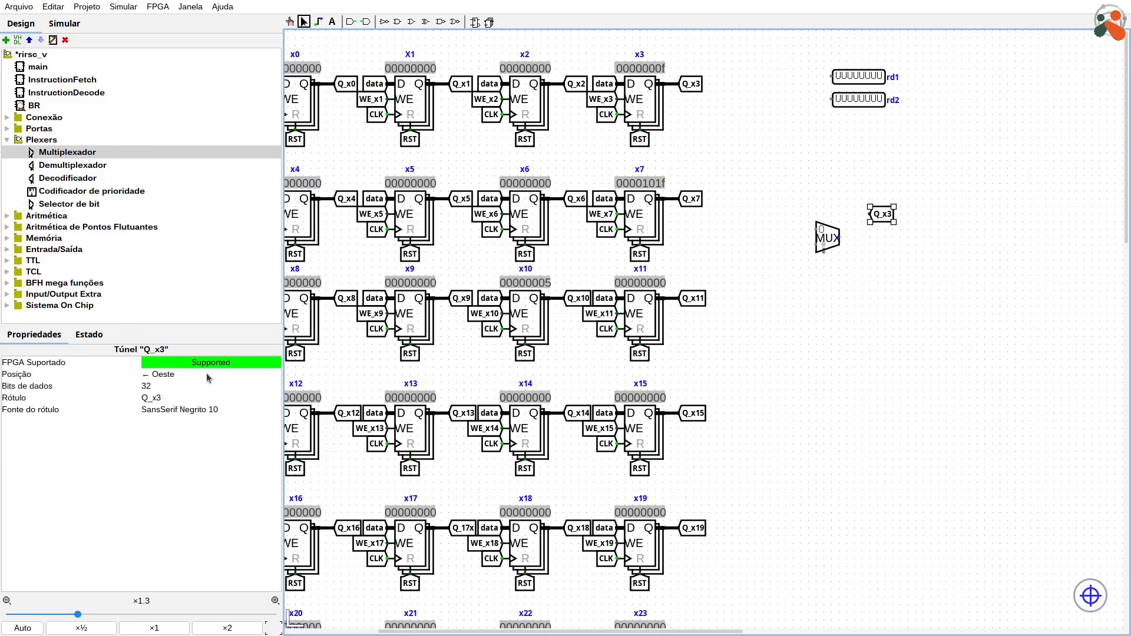
pyautogui.click(175, 398)
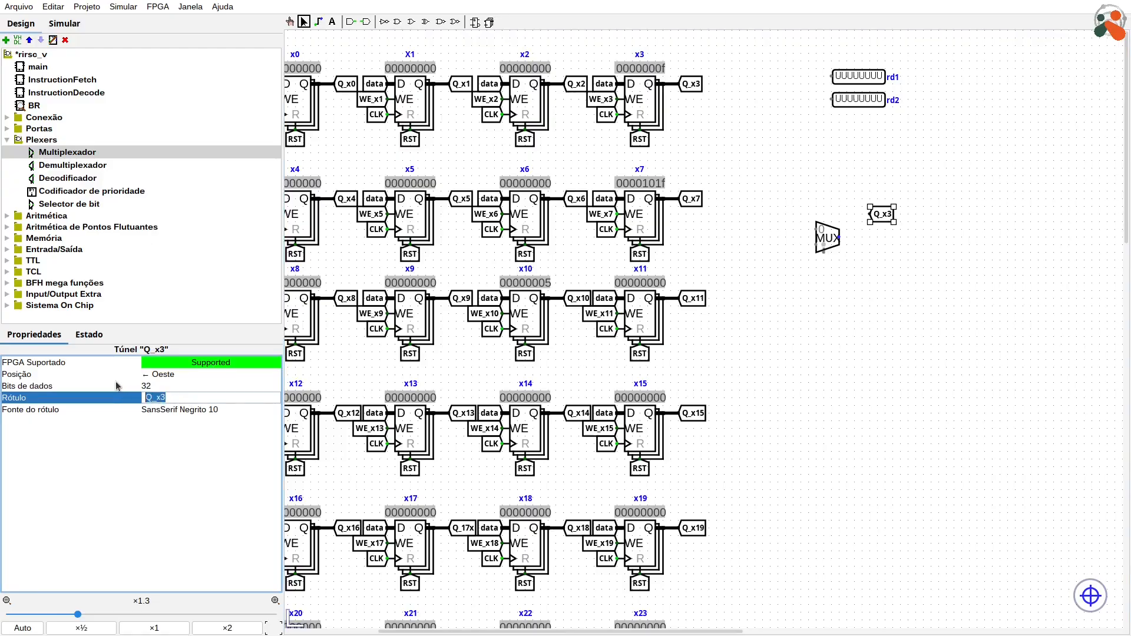
pyautogui.write('rd1')
pyautogui.press('Return')
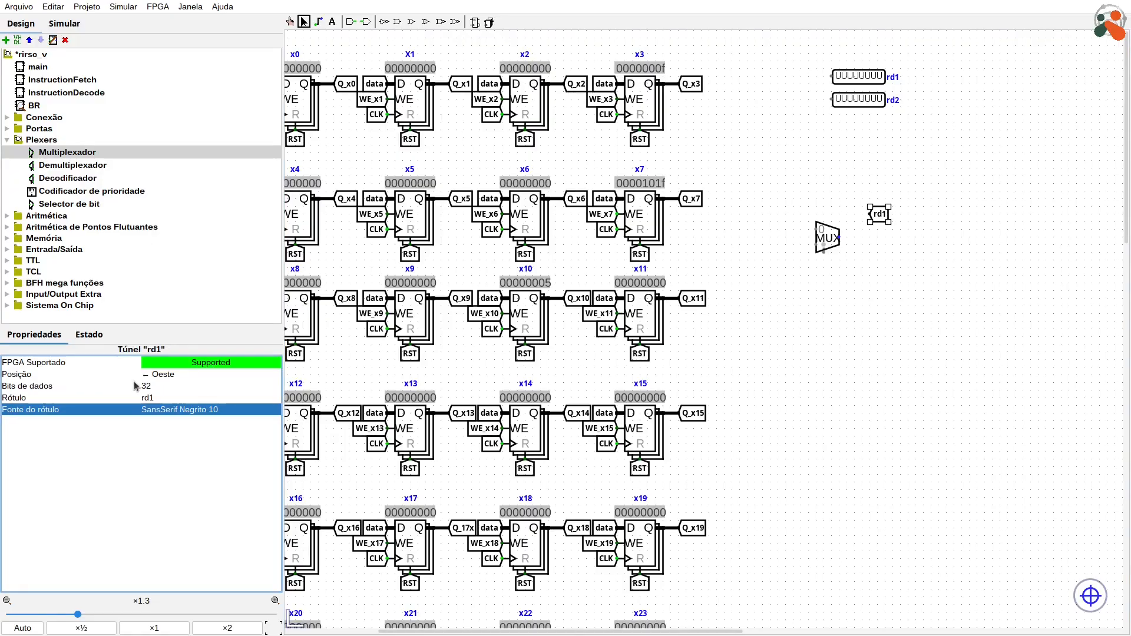
pyautogui.click(813, 368)
pyautogui.moveTo(880, 213); pyautogui.dragTo(876, 237)
# Step: Set the multiplexer's data width to 32 bits and its selection width to 5 bits
pyautogui.click(829, 236)
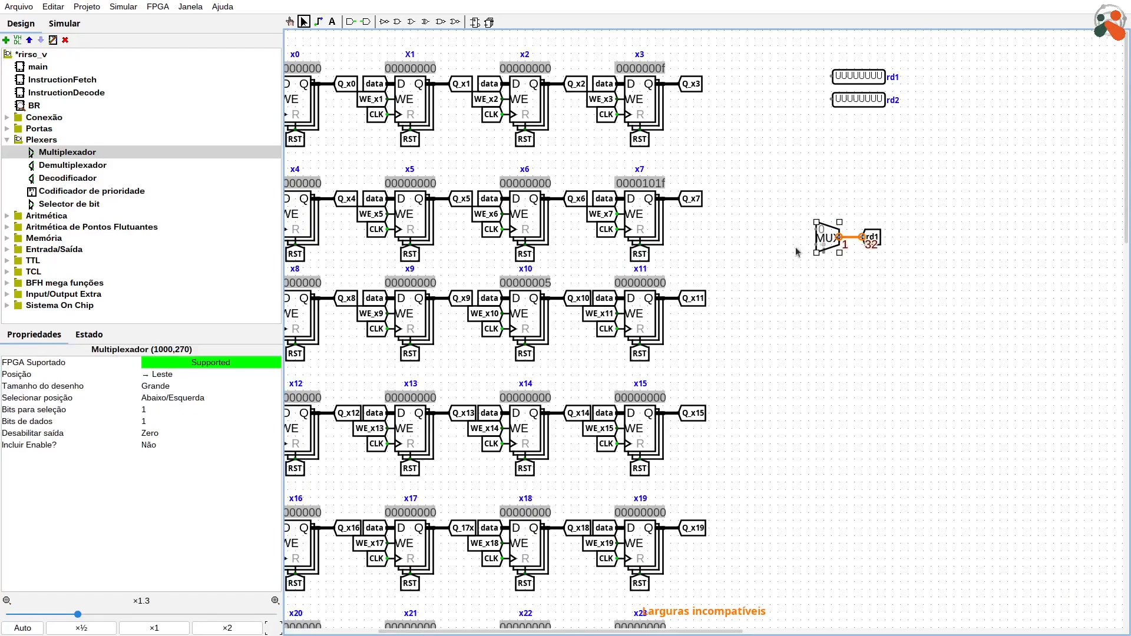
pyautogui.click(158, 421)
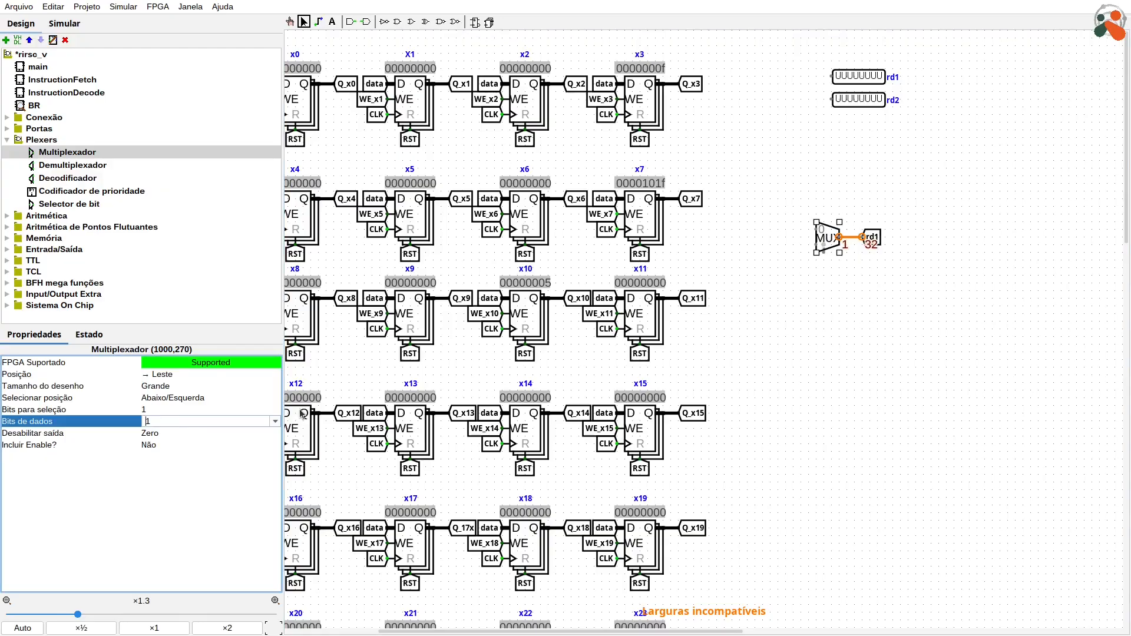
pyautogui.press('Return')
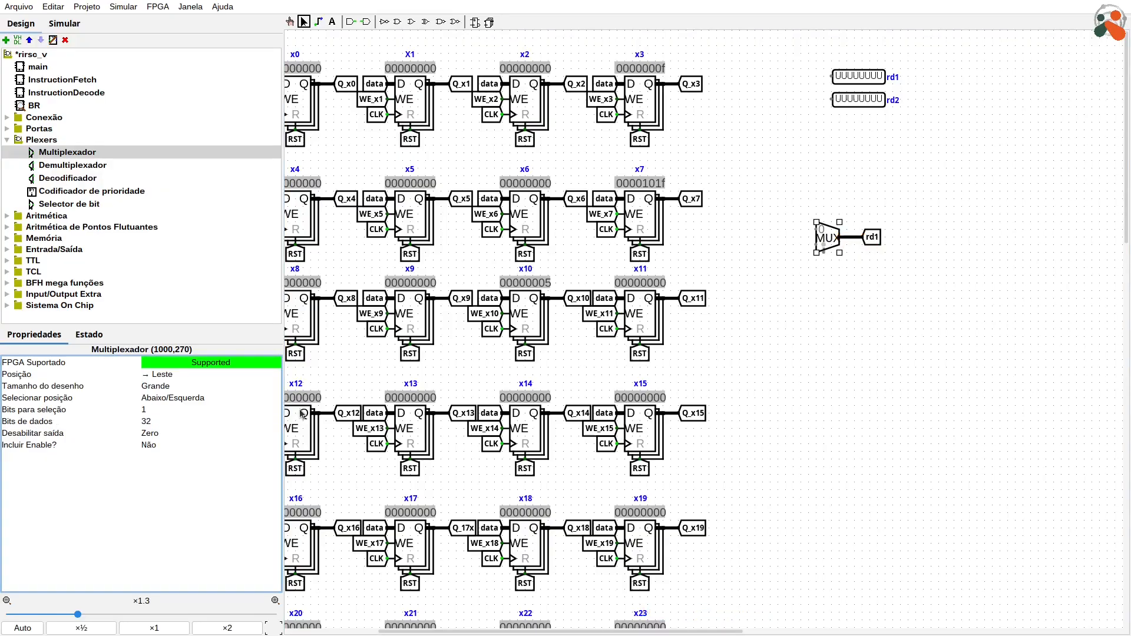
pyautogui.click(186, 410)
pyautogui.press('BackSpace')
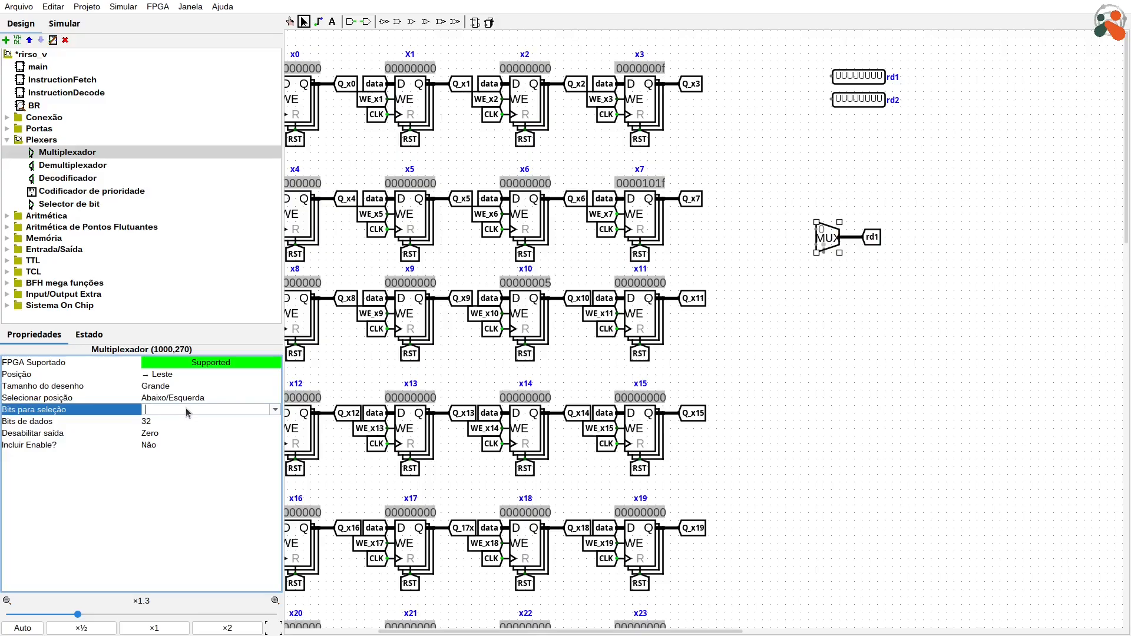
pyautogui.write('5')
pyautogui.press('Return')
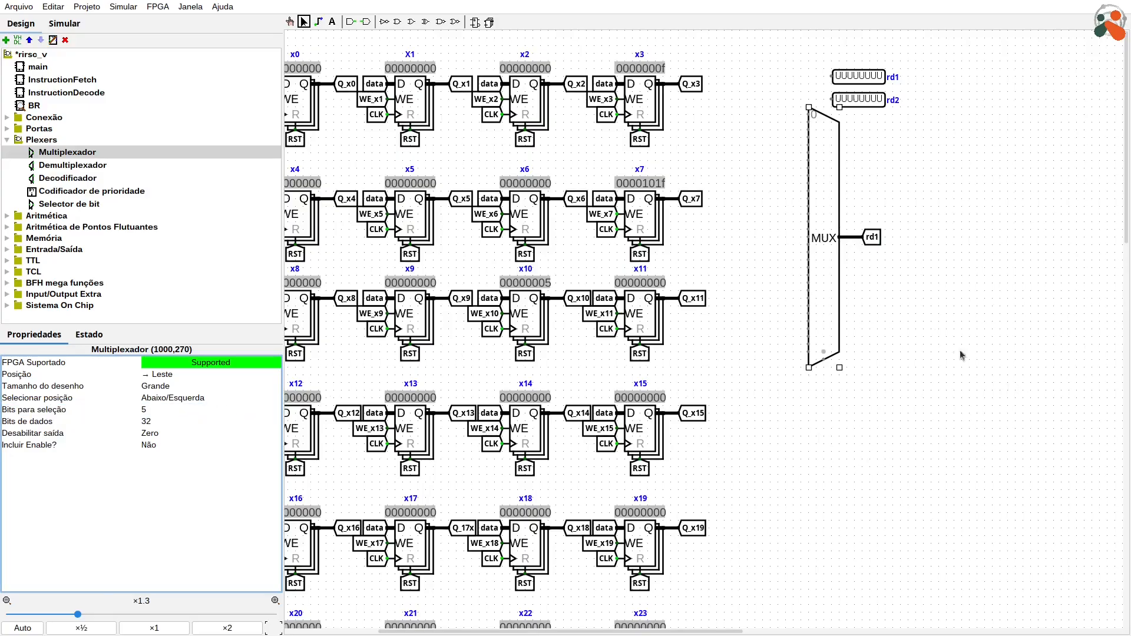
# Step: Move the multiplexer together with its rd1 tunnel down, clear of the output pins
pyautogui.keyDown('shift'); pyautogui.click(878, 238); pyautogui.keyUp('shift')
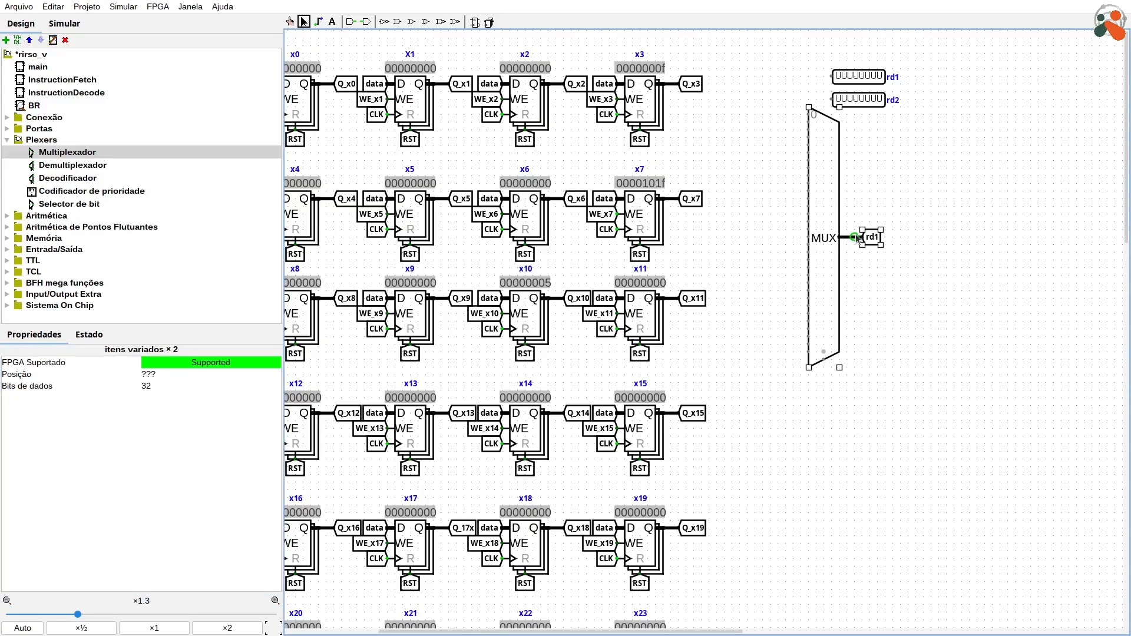
pyautogui.keyDown('shift'); pyautogui.click(818, 201); pyautogui.keyUp('shift')
pyautogui.keyDown('shift'); pyautogui.click(823, 203); pyautogui.keyUp('shift')
pyautogui.moveTo(824, 194); pyautogui.dragTo(847, 270)
pyautogui.click(981, 508)
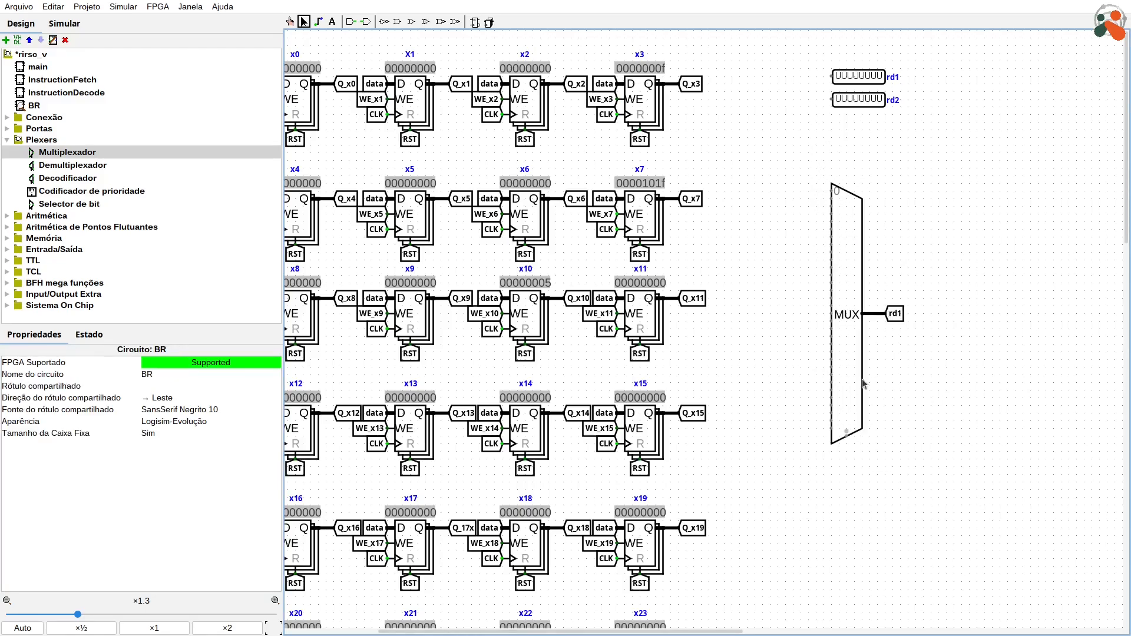
# Step: Duplicate the rd tunnel, label the copy rs1, and connect it to the RS1 input pin
pyautogui.moveTo(729, 629); pyautogui.dragTo(638, 630)
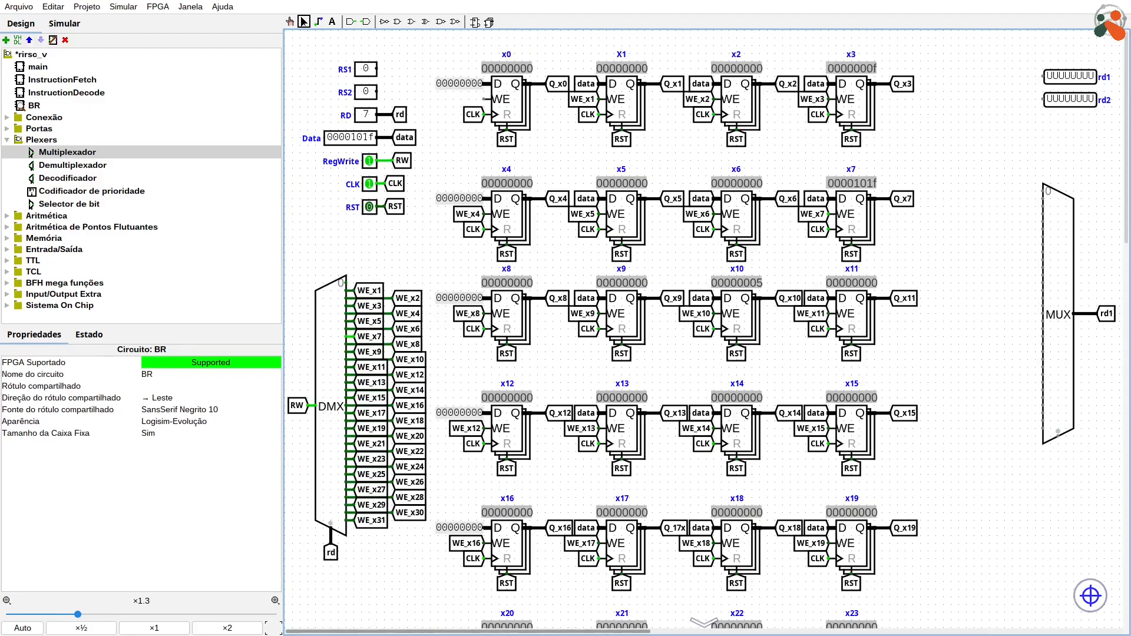
pyautogui.click(397, 115)
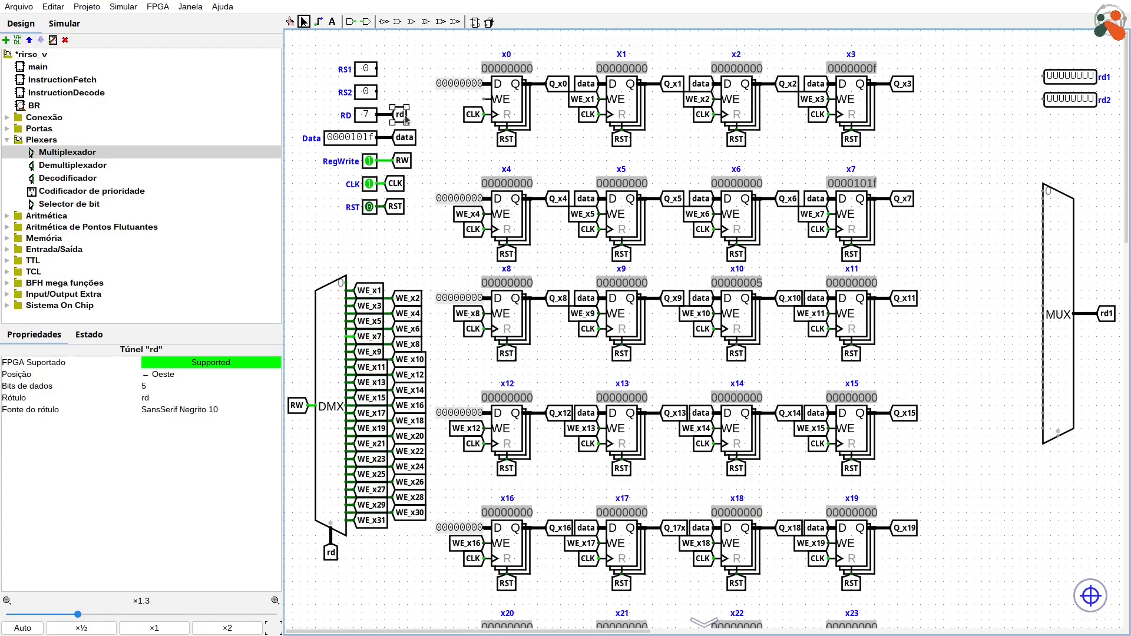
pyautogui.hotkey('ctrl', 'd')
pyautogui.moveTo(401, 118); pyautogui.dragTo(393, 64)
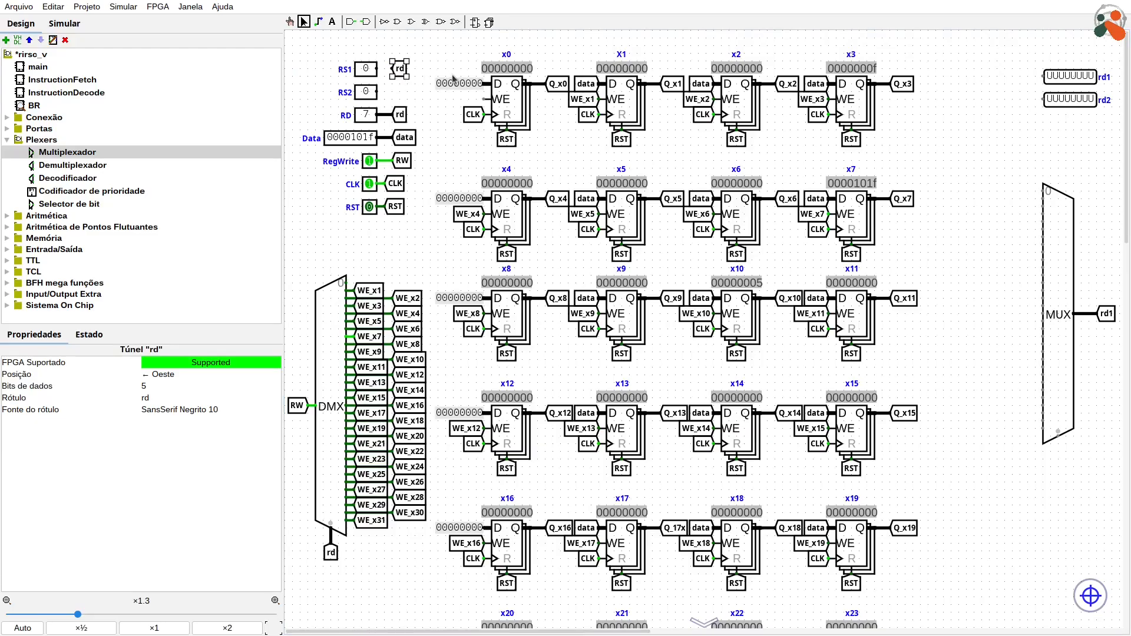
pyautogui.press('Return')
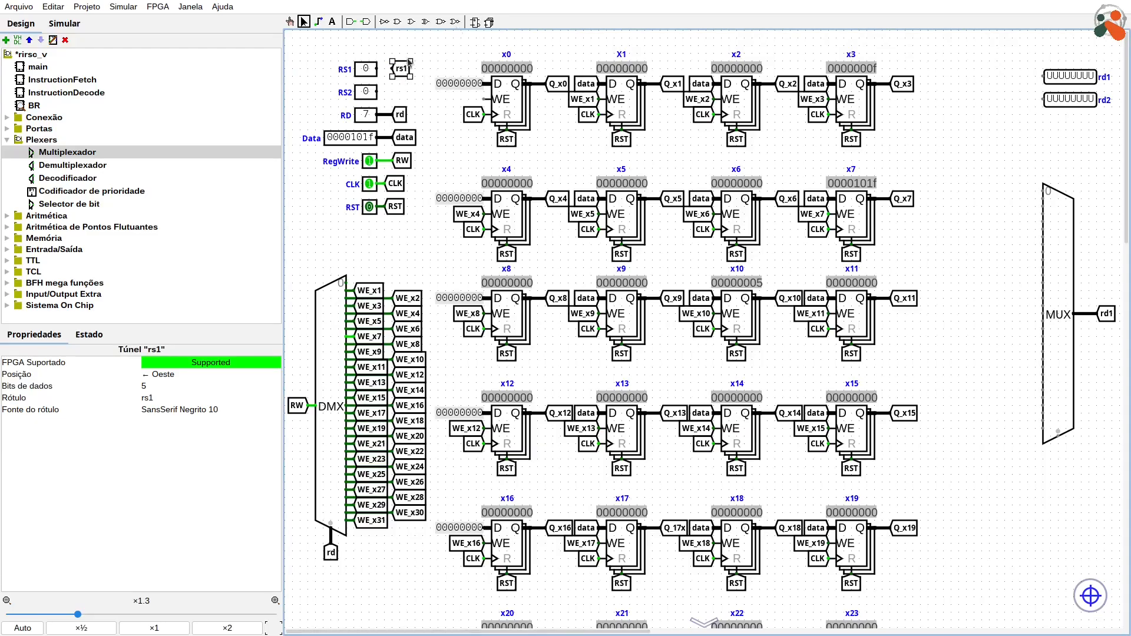
pyautogui.moveTo(402, 69); pyautogui.dragTo(393, 68)
pyautogui.click(444, 71)
pyautogui.click(392, 72)
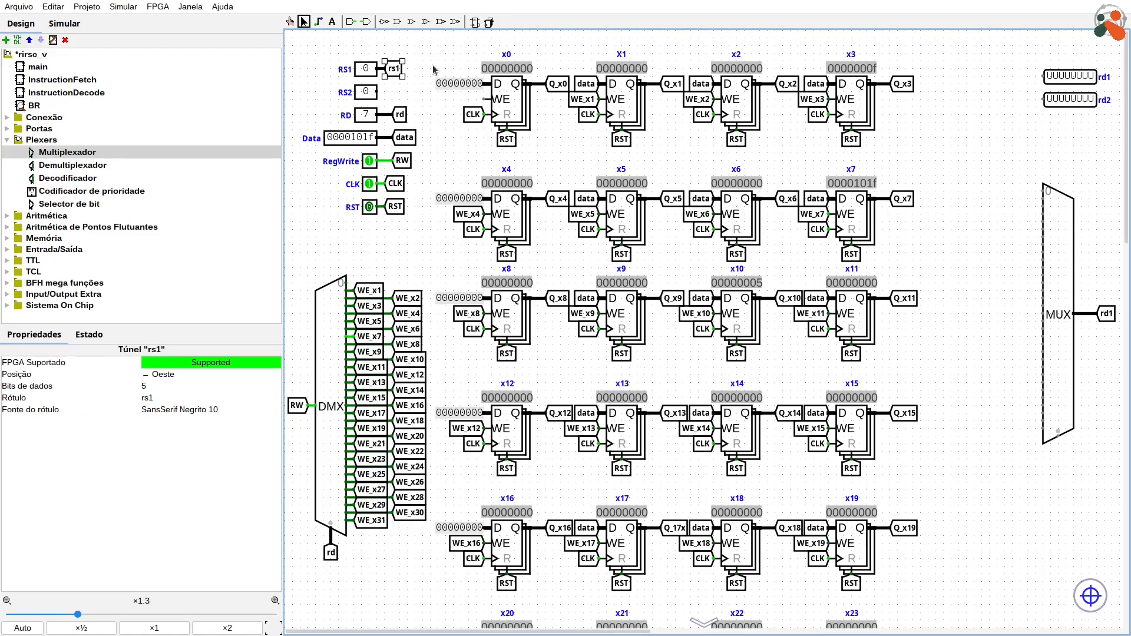
# Step: Duplicate the rs1 tunnel, label the copy rs2, and connect it to the RS2 input pin
pyautogui.moveTo(393, 67); pyautogui.dragTo(393, 93)
pyautogui.press('Return')
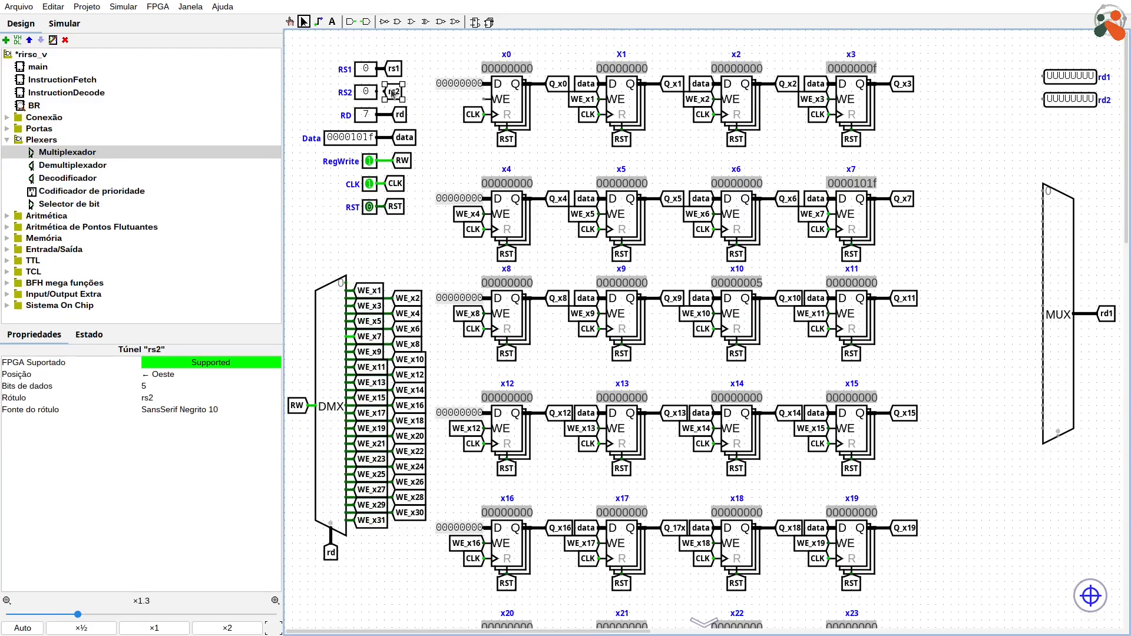
pyautogui.moveTo(400, 97); pyautogui.dragTo(396, 95)
# Step: Duplicate the rs1 tunnel, turn the copy to face north, and connect it to the multiplexer's select input
pyautogui.click(392, 69)
pyautogui.hotkey('ctrl', 'd')
pyautogui.moveTo(401, 75); pyautogui.dragTo(1054, 452)
pyautogui.press('Up')
pyautogui.moveTo(1053, 450); pyautogui.dragTo(1053, 463)
pyautogui.scroll(3, 1066, 452)
pyautogui.click(1070, 465)
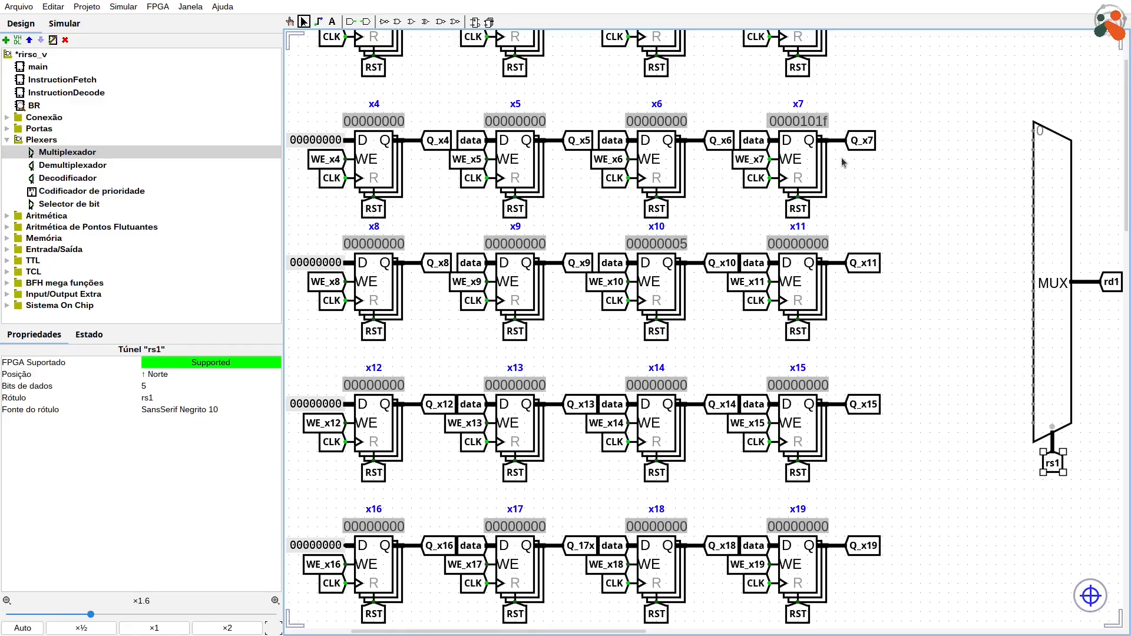
# Step: Duplicate the Q_x11 tunnel to the right of register x7, turn the copy to face east, and label it Q_x1
pyautogui.moveTo(871, 265); pyautogui.dragTo(913, 171)
pyautogui.press('Right')
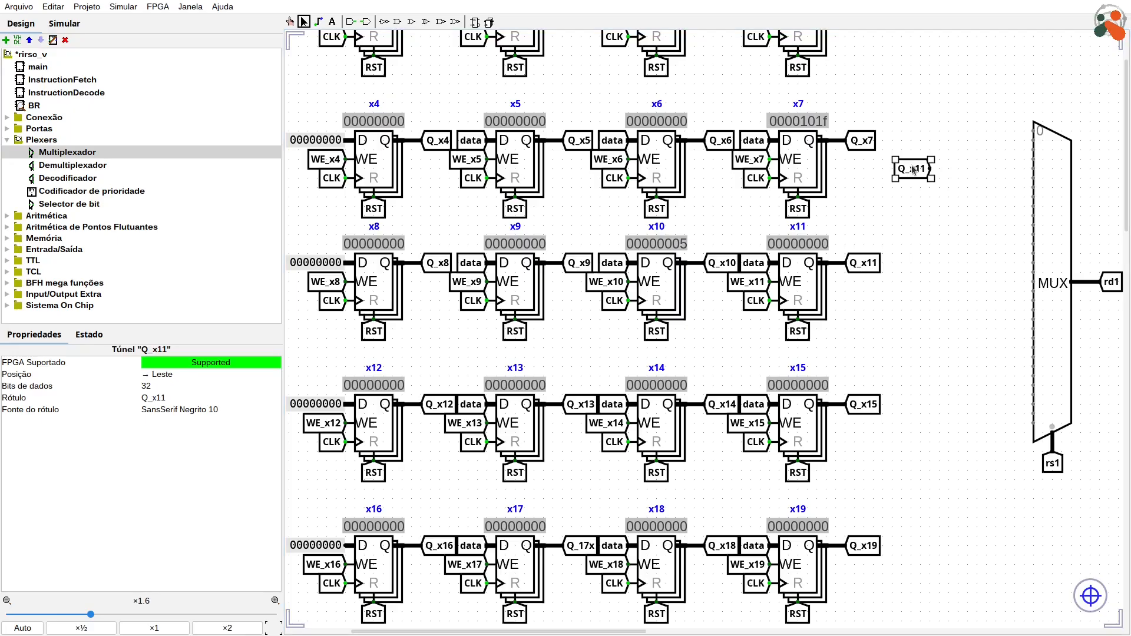
pyautogui.press('BackSpace')
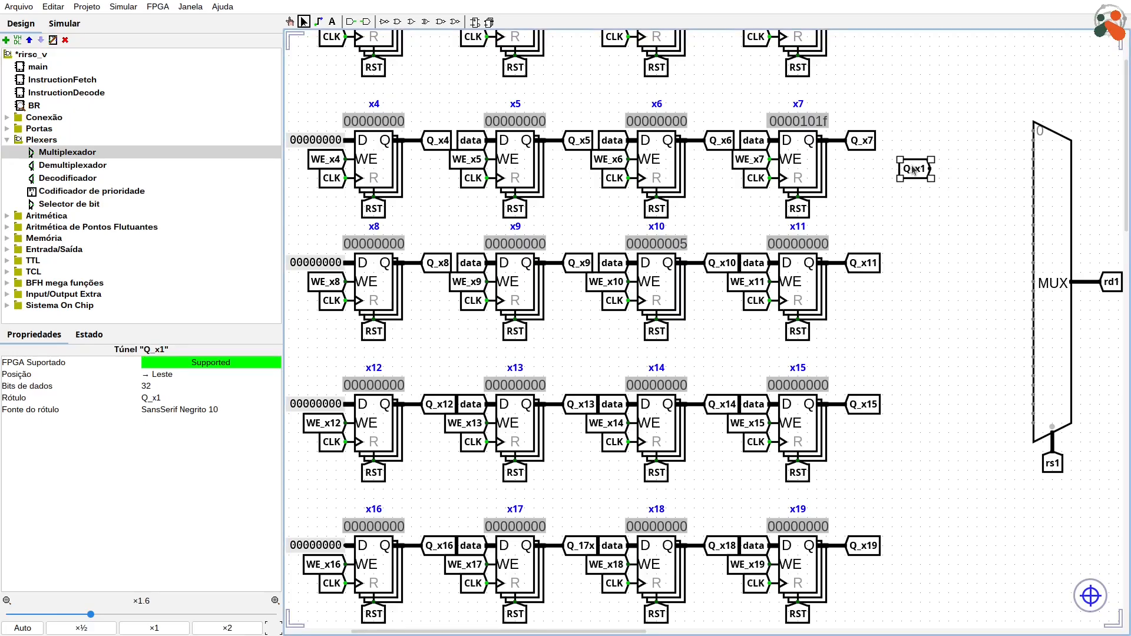
# Step: Duplicate the Q_x1 tunnel and stagger both tunnels in two columns beside the multiplexer's first inputs, without connecting wires
pyautogui.moveTo(913, 170); pyautogui.dragTo(970, 115)
pyautogui.hotkey('ctrl', 'd')
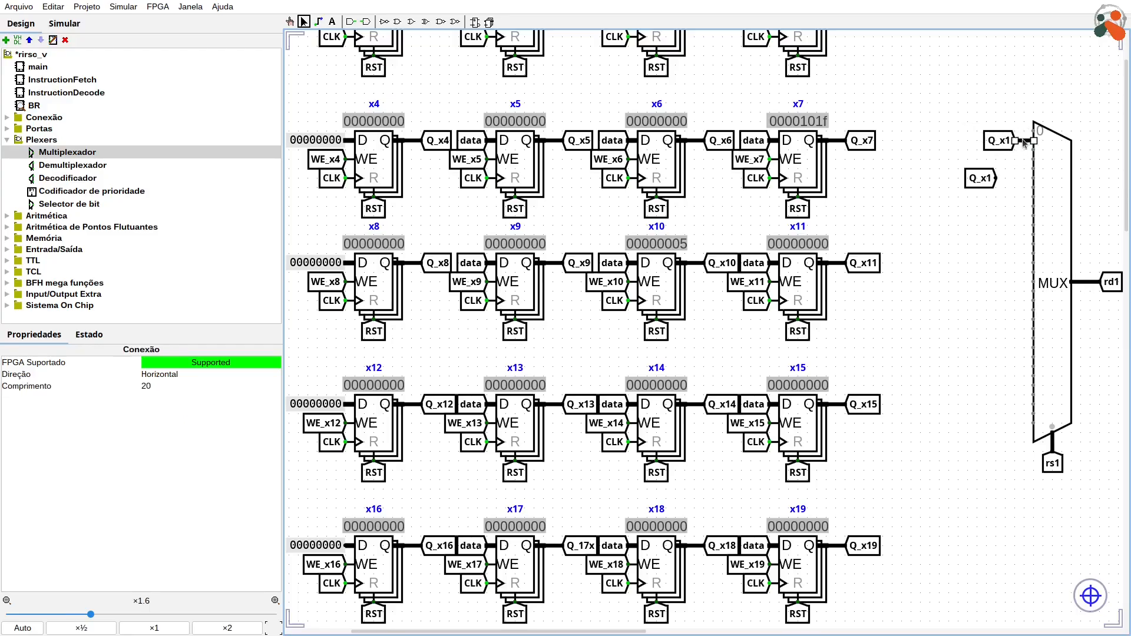
pyautogui.press('Delete')
pyautogui.moveTo(981, 178); pyautogui.dragTo(981, 225)
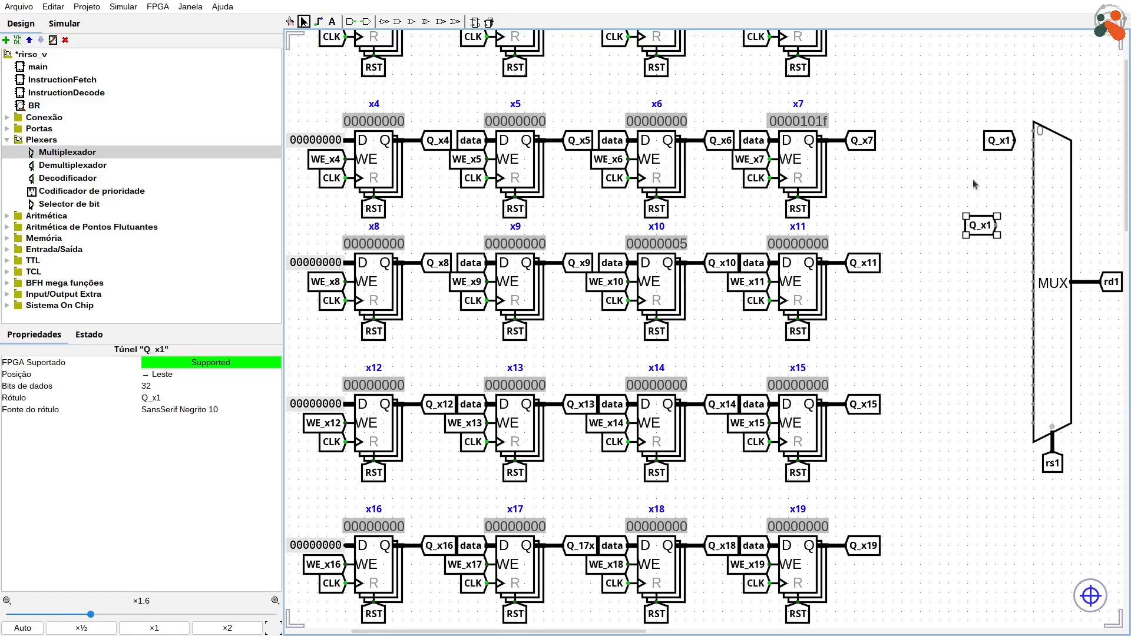
pyautogui.moveTo(999, 143); pyautogui.dragTo(1009, 133)
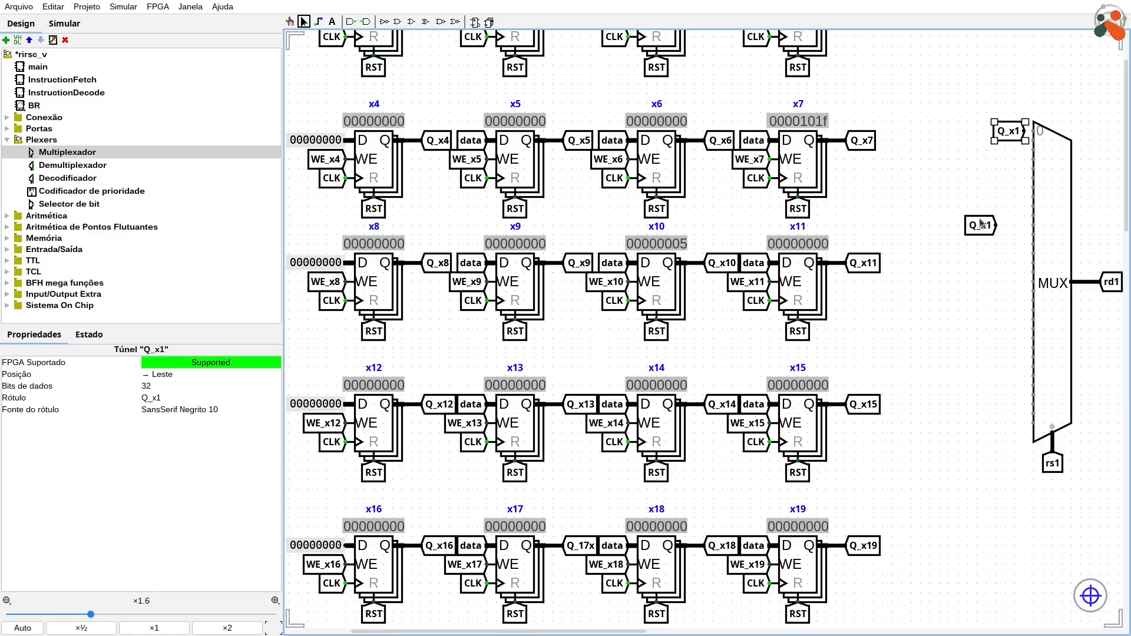
pyautogui.moveTo(973, 224); pyautogui.dragTo(962, 147)
# Step: Repeatedly duplicate the Q_x1 tunnel pair downward to make 32 tunnels in two staggered columns along the multiplexer's inputs
pyautogui.moveTo(930, 98); pyautogui.dragTo(1015, 154)
pyautogui.hotkey('ctrl', 'd')
pyautogui.moveTo(907, 94); pyautogui.dragTo(1027, 204)
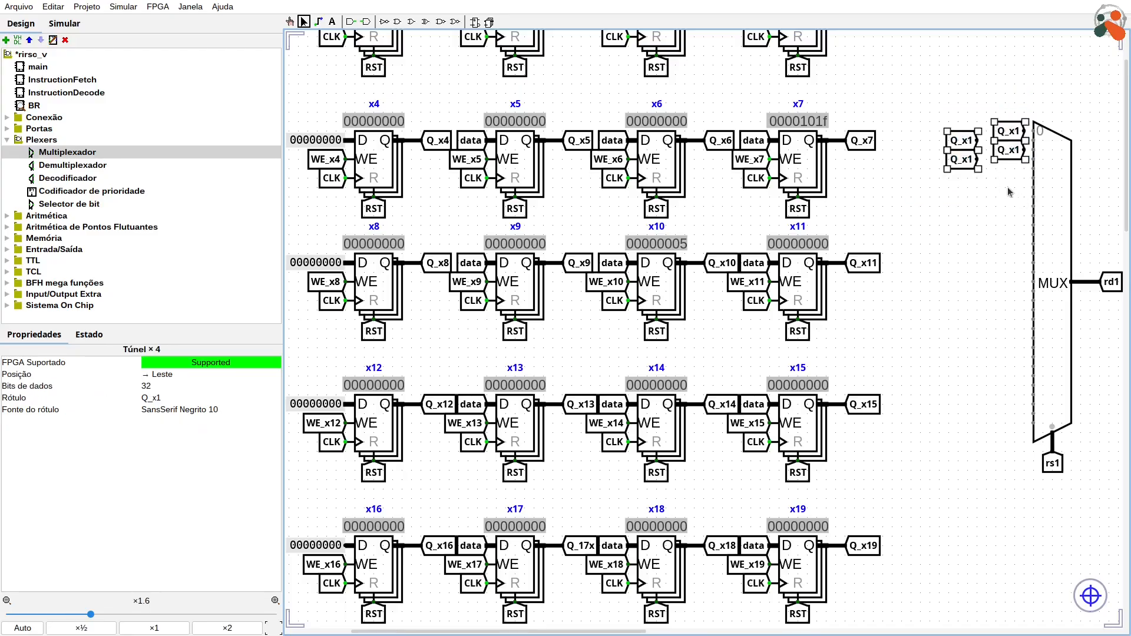
pyautogui.hotkey('ctrl', 'd')
pyautogui.moveTo(1014, 160); pyautogui.dragTo(1005, 187)
pyautogui.moveTo(919, 91); pyautogui.dragTo(970, 278)
pyautogui.hotkey('ctrl', 'd')
pyautogui.moveTo(916, 98); pyautogui.dragTo(965, 426)
pyautogui.hotkey('ctrl', 'd')
# Step: Label the first three staggered tunnels at the multiplexer's inputs Q_x0, Q_x1 and Q_x2, alternating between the columns
pyautogui.doubleClick(1009, 132)
pyautogui.press('BackSpace')
pyautogui.write('0')
pyautogui.doubleClick(967, 141)
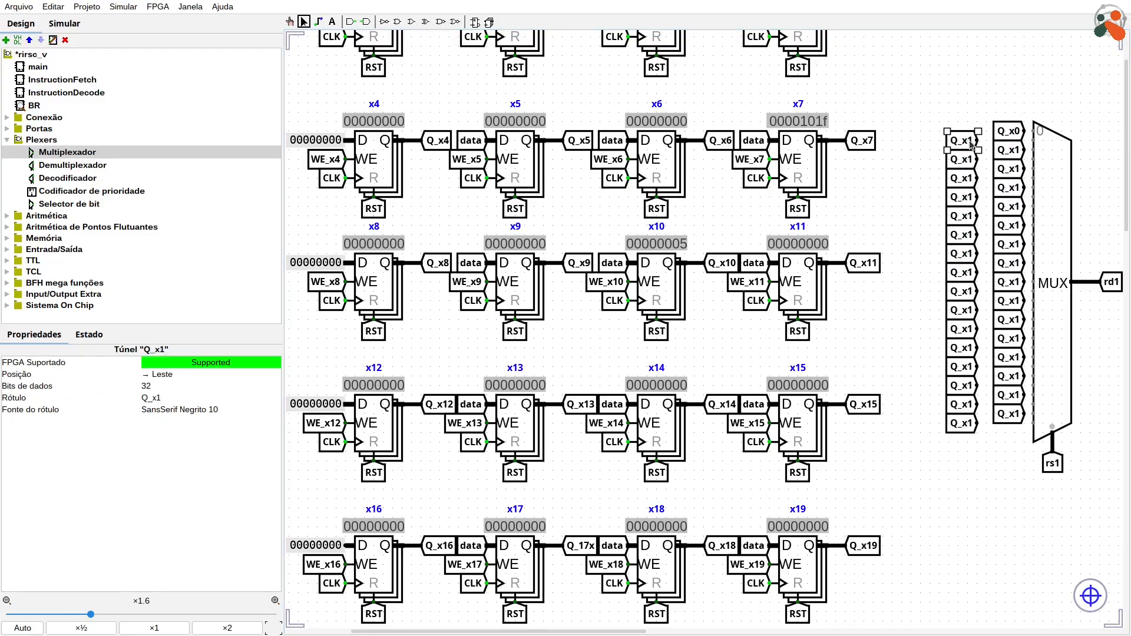
pyautogui.write('1')
pyautogui.press('Return')
pyautogui.doubleClick(1010, 152)
pyautogui.doubleClick(962, 142)
pyautogui.press('BackSpace')
pyautogui.doubleClick(1010, 152)
pyautogui.press('BackSpace')
pyautogui.write('2')
# Step: Relabel the following multiplexer input tunnels Q_x3 through Q_x10 in order, alternating between the two columns
pyautogui.doubleClick(967, 164)
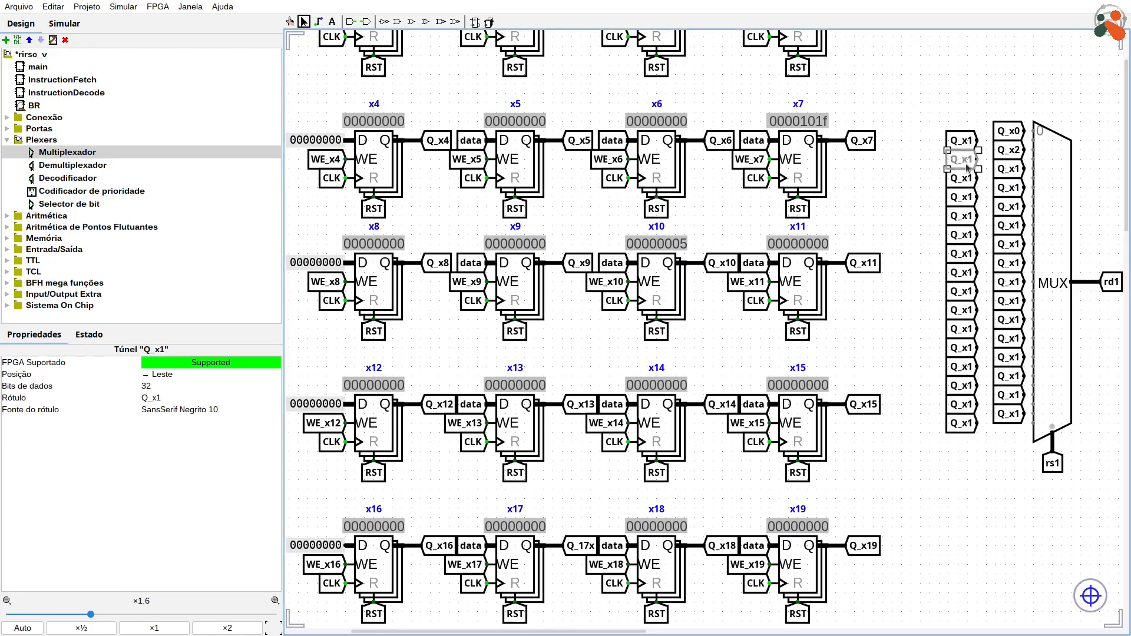
pyautogui.press('BackSpace')
pyautogui.write('3')
pyautogui.doubleClick(1014, 168)
pyautogui.press('BackSpace')
pyautogui.write('4')
pyautogui.doubleClick(963, 182)
pyautogui.write('5')
pyautogui.doubleClick(1023, 184)
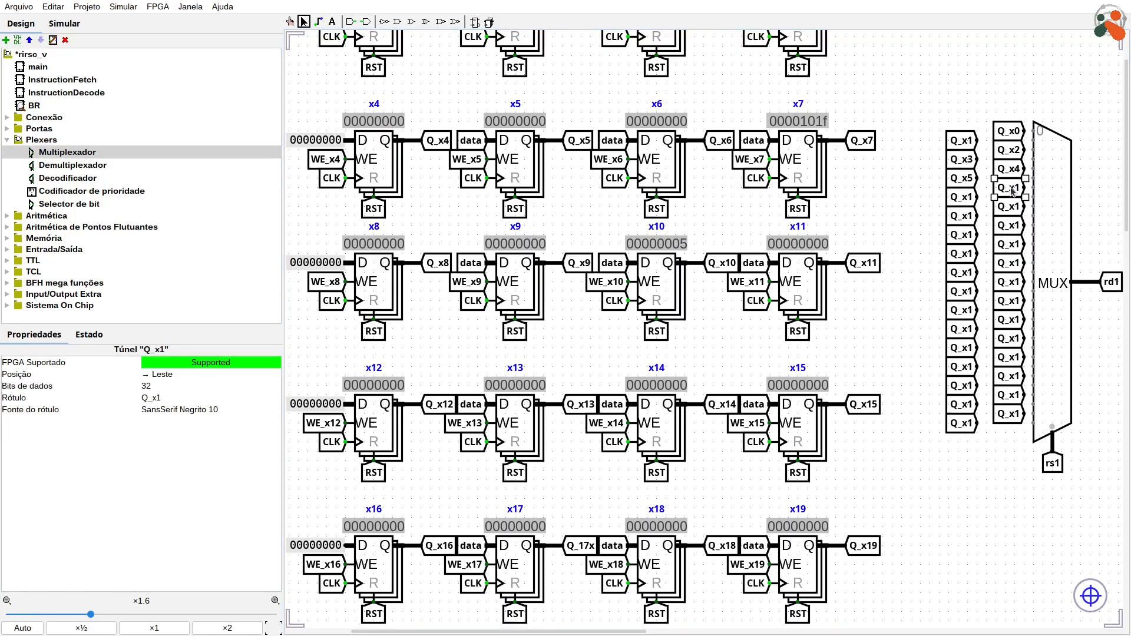
pyautogui.write('6')
pyautogui.doubleClick(962, 198)
pyautogui.write('7')
pyautogui.doubleClick(1010, 206)
pyautogui.write('8')
pyautogui.doubleClick(963, 216)
pyautogui.write('9')
pyautogui.doubleClick(1008, 225)
pyautogui.write('0')
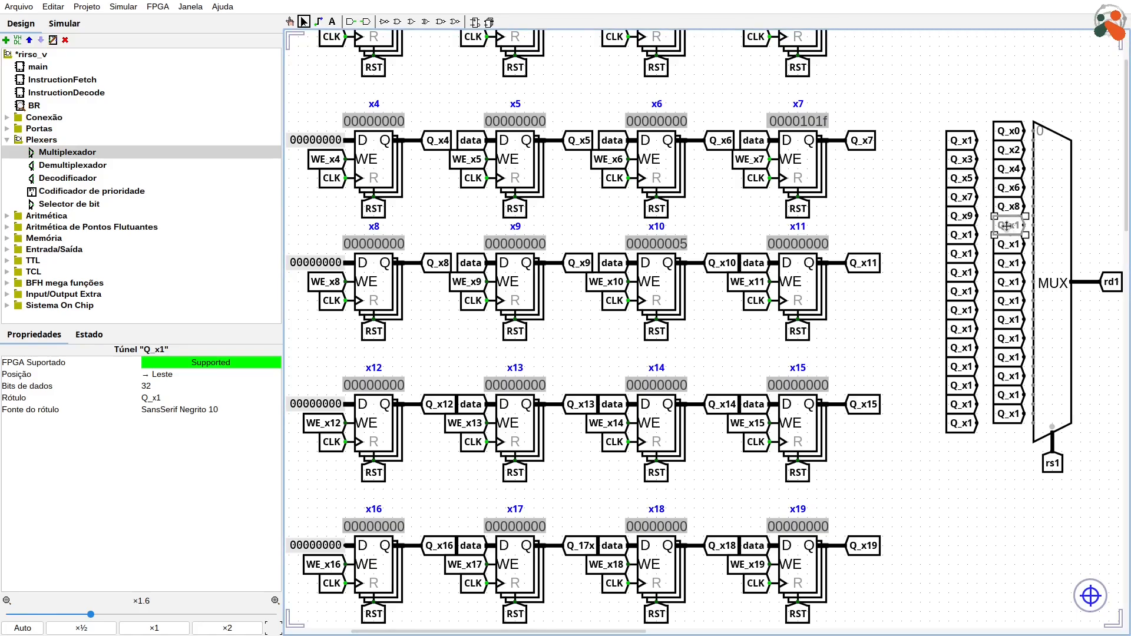
# Step: Relabel the following multiplexer input tunnels Q_x11 through Q_x20 in order, alternating between the two columns
pyautogui.doubleClick(963, 236)
pyautogui.write('1')
pyautogui.doubleClick(1008, 244)
pyautogui.write('2')
pyautogui.doubleClick(961, 253)
pyautogui.write('3')
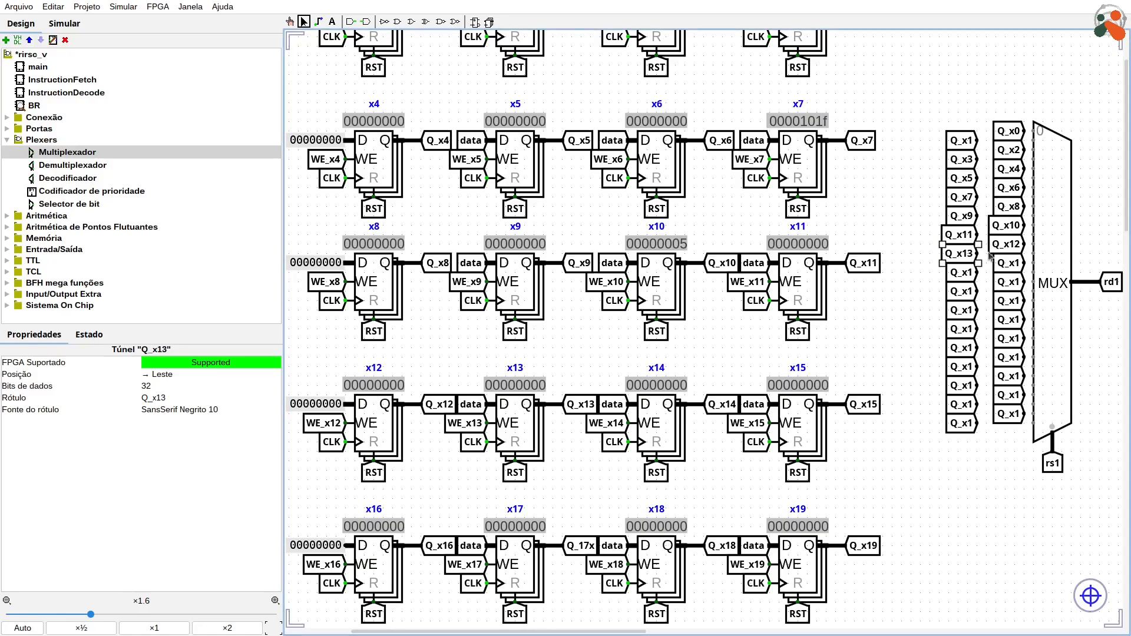
pyautogui.doubleClick(1002, 263)
pyautogui.write('4')
pyautogui.doubleClick(962, 272)
pyautogui.write('5')
pyautogui.doubleClick(1009, 282)
pyautogui.write('6')
pyautogui.doubleClick(963, 291)
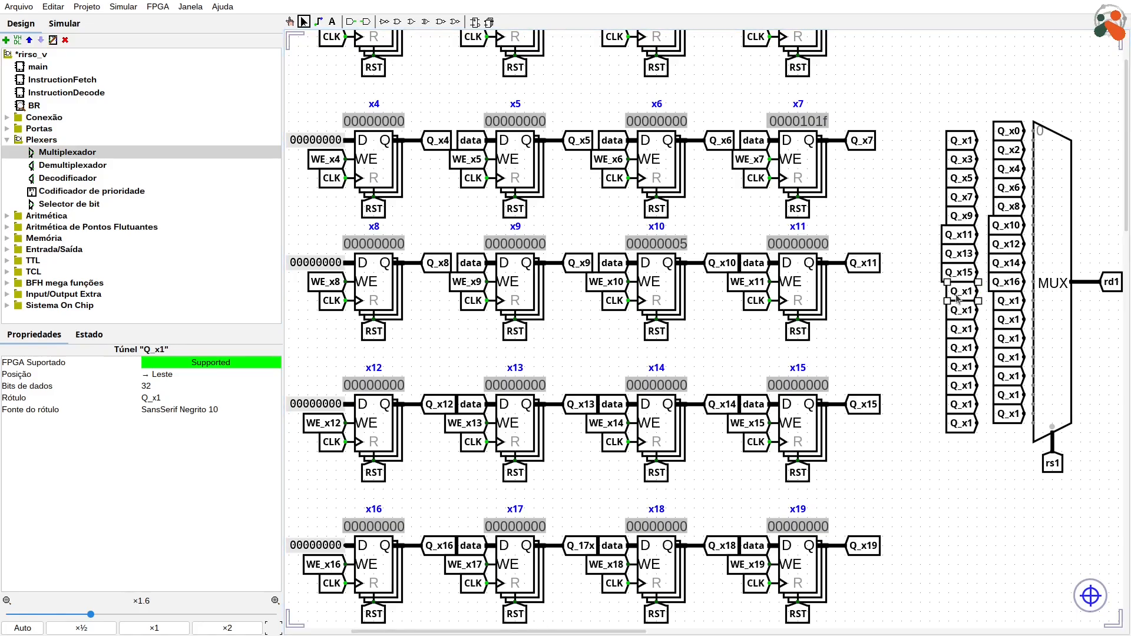
pyautogui.write('7')
pyautogui.doubleClick(1008, 300)
pyautogui.write('8')
pyautogui.doubleClick(963, 310)
pyautogui.write('9')
pyautogui.doubleClick(1009, 320)
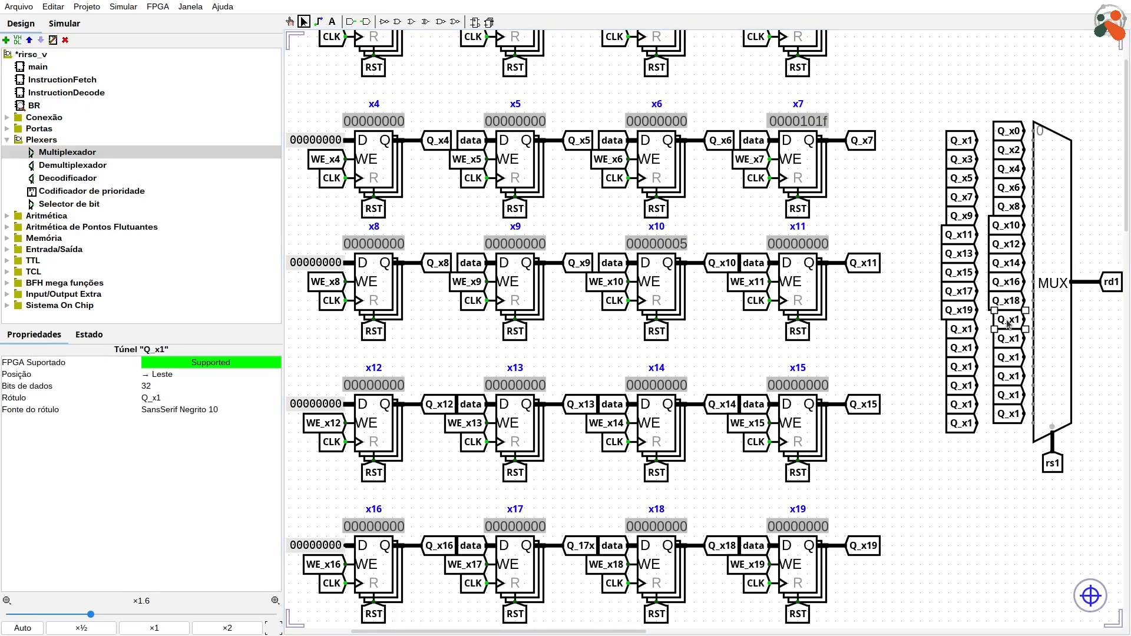
pyautogui.write('0')
# Step: Relabel the following multiplexer input tunnels Q_x21 through Q_x26 in order, alternating between the two columns
pyautogui.doubleClick(962, 329)
pyautogui.write('1')
pyautogui.doubleClick(1009, 338)
pyautogui.write('2')
pyautogui.doubleClick(963, 348)
pyautogui.write('3')
pyautogui.doubleClick(1008, 357)
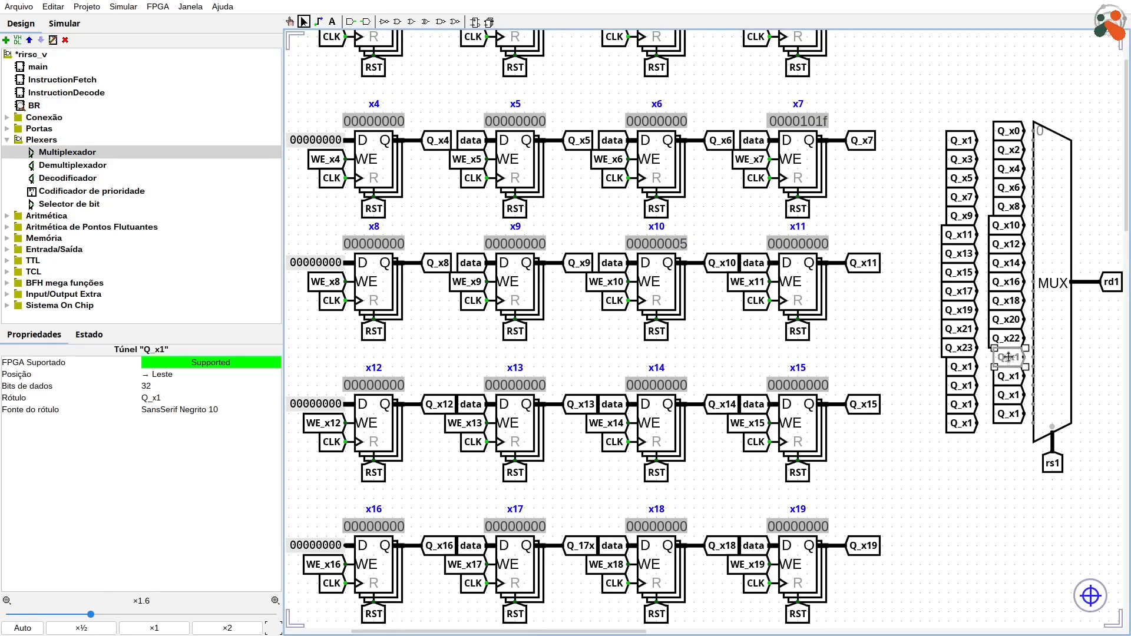
pyautogui.write('4')
pyautogui.doubleClick(962, 367)
pyautogui.write('5')
pyautogui.doubleClick(1009, 376)
pyautogui.write('6')
# Step: Relabel the last multiplexer input tunnels Q_x27 through Q_x31 in order, alternating between the two columns
pyautogui.doubleClick(962, 385)
pyautogui.write('7')
pyautogui.doubleClick(1008, 395)
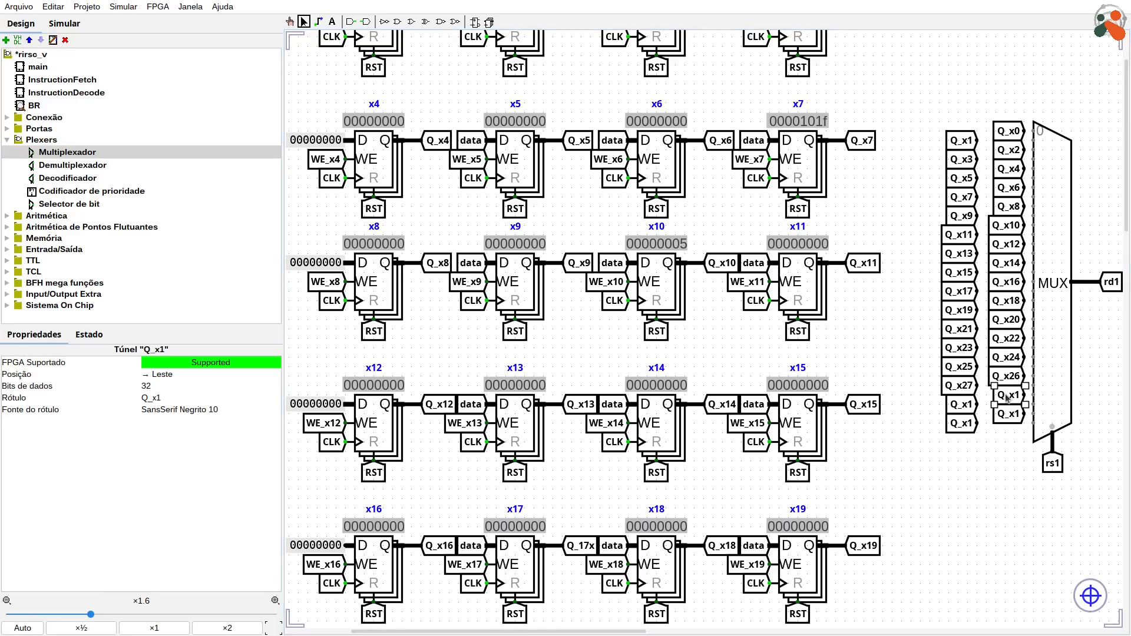
pyautogui.write('28')
pyautogui.doubleClick(962, 404)
pyautogui.write('29')
pyautogui.doubleClick(1008, 413)
pyautogui.write('30')
pyautogui.doubleClick(962, 423)
pyautogui.write('31')
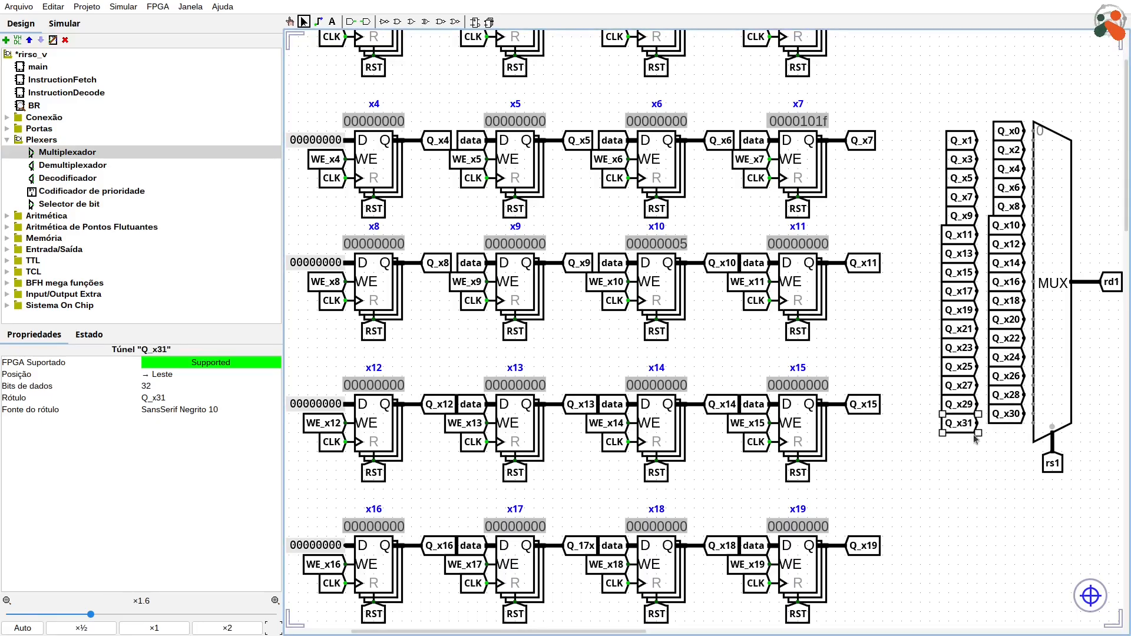
pyautogui.click(978, 451)
# Step: Wire the staggered Q_x tunnels from Q_x0 to Q_x31 to their matching multiplexer inputs and save the project
pyautogui.moveTo(1024, 131); pyautogui.dragTo(1033, 140)
pyautogui.moveTo(1025, 149); pyautogui.dragTo(1034, 159)
pyautogui.moveTo(1025, 168); pyautogui.dragTo(1034, 197)
pyautogui.moveTo(1025, 206); pyautogui.dragTo(1033, 215)
pyautogui.moveTo(1024, 225); pyautogui.dragTo(1033, 235)
pyautogui.moveTo(977, 253); pyautogui.dragTo(1034, 263)
pyautogui.moveTo(977, 273); pyautogui.dragTo(1034, 273)
pyautogui.moveTo(1024, 282); pyautogui.dragTo(1033, 300)
pyautogui.moveTo(977, 310); pyautogui.dragTo(1033, 319)
pyautogui.moveTo(977, 329); pyautogui.dragTo(1034, 338)
pyautogui.moveTo(977, 347); pyautogui.dragTo(1033, 376)
pyautogui.moveTo(977, 386); pyautogui.dragTo(1034, 395)
pyautogui.moveTo(977, 404); pyautogui.dragTo(1034, 414)
pyautogui.moveTo(977, 423); pyautogui.dragTo(1026, 423)
pyautogui.hotkey('ctrl', 's')
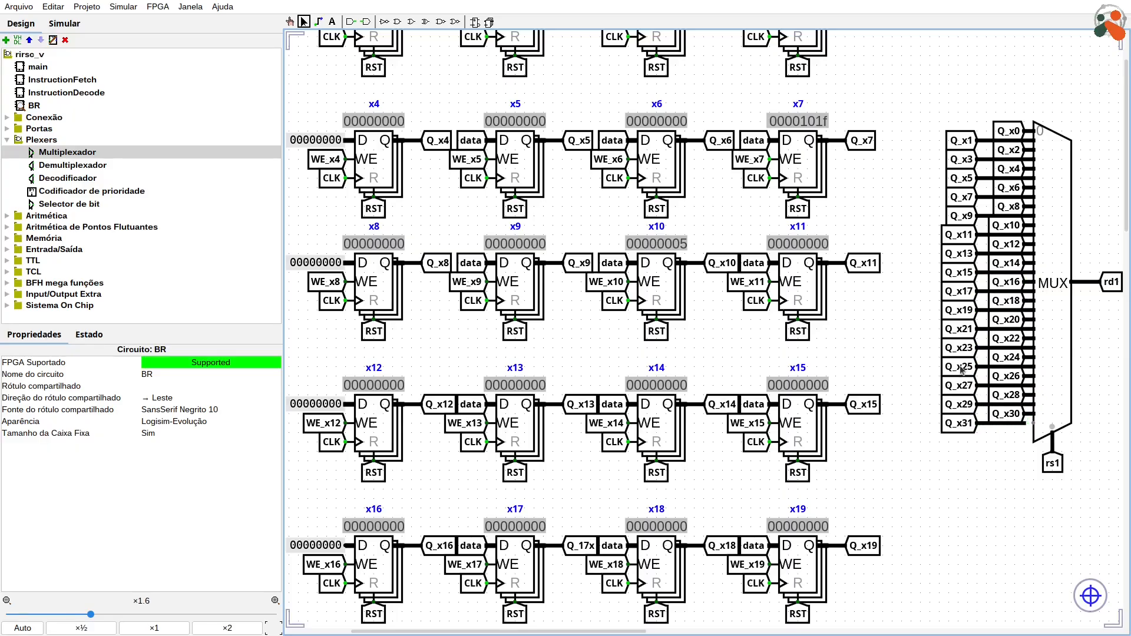
# Step: Duplicate the multiplexer's rd1 output tunnel, turn the copy to face east and attach it to the rd1 output pin
pyautogui.keyDown('ctrl'); pyautogui.scroll(-3, 962, 369); pyautogui.keyUp('ctrl')
pyautogui.click(980, 275)
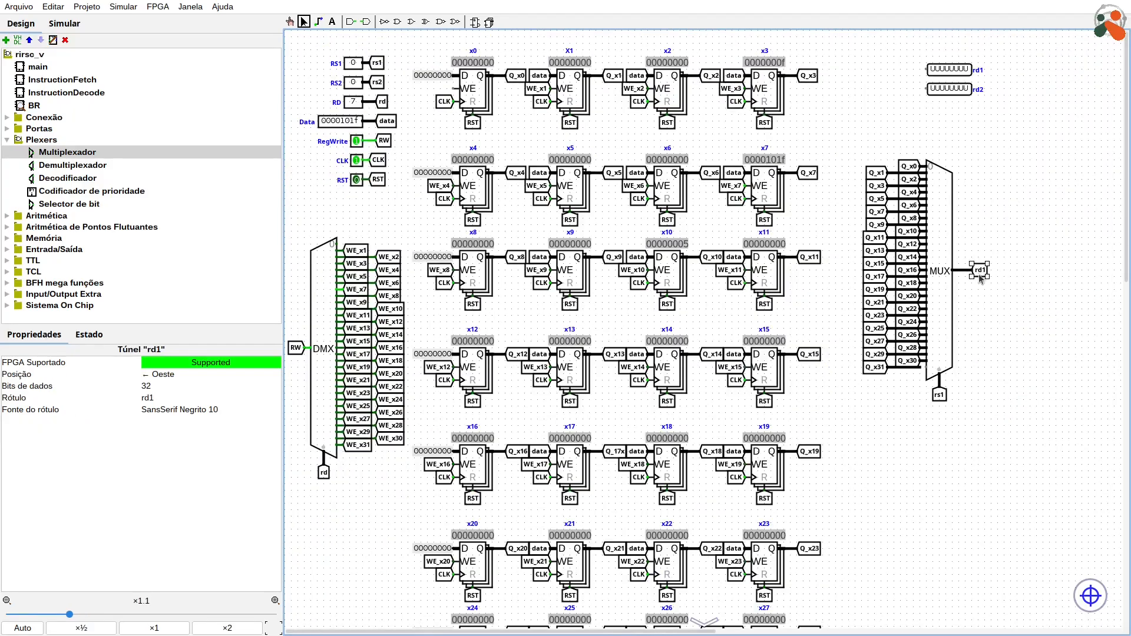
pyautogui.hotkey('ctrl', 'd')
pyautogui.moveTo(980, 276); pyautogui.dragTo(906, 69)
pyautogui.press('Right')
pyautogui.click(1020, 140)
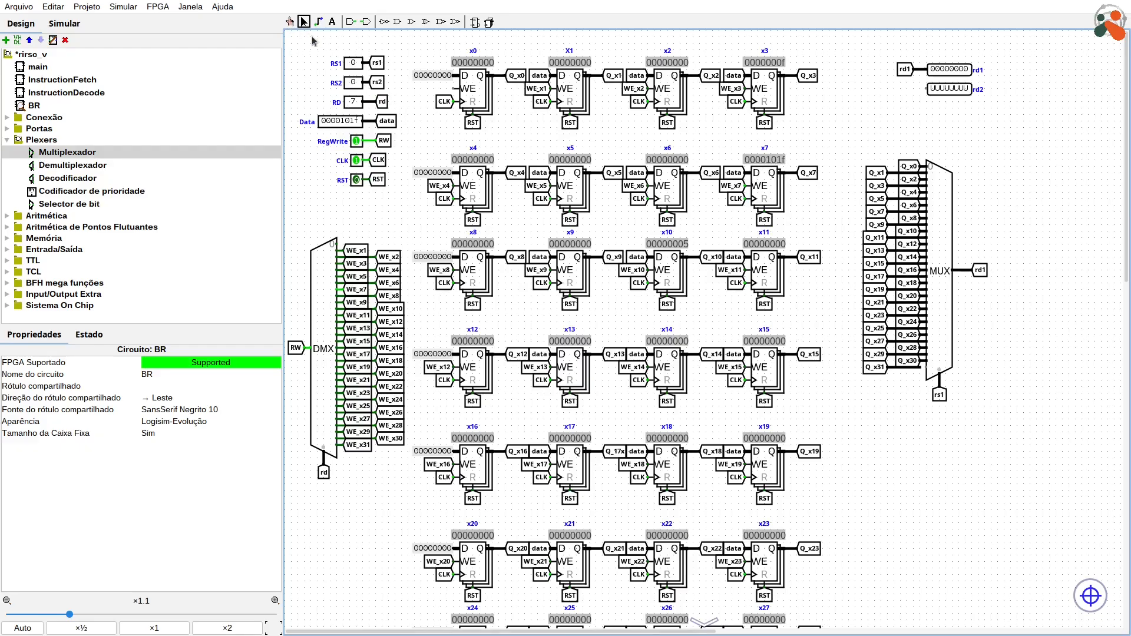
# Step: Set the RS1 input to 7 in the simulation to read register x7 on rd1
pyautogui.click(290, 21)
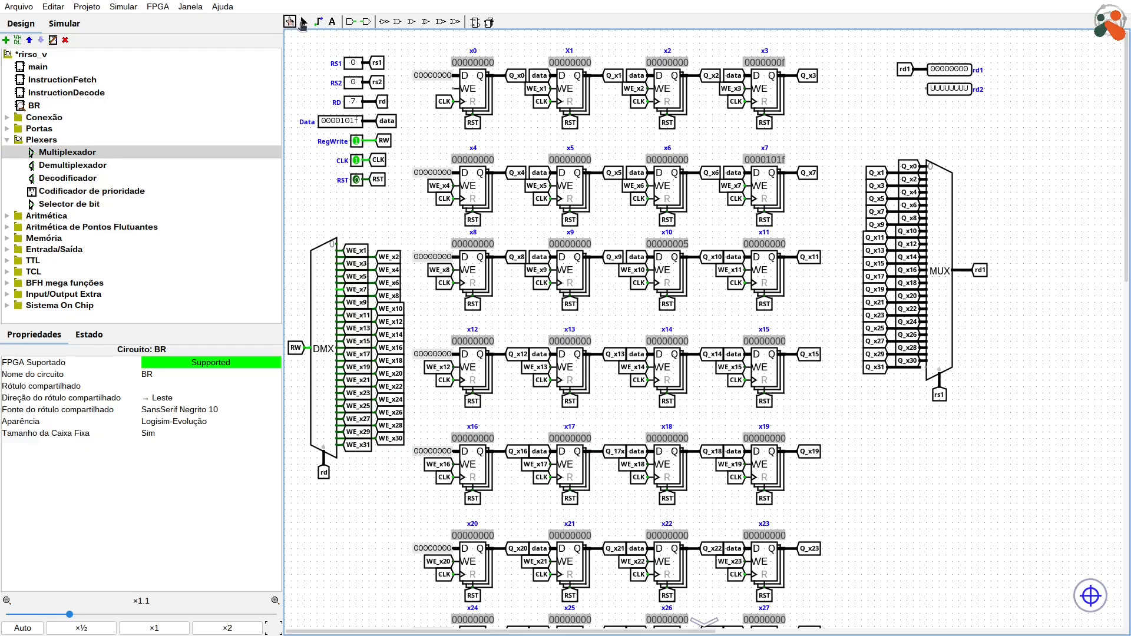
pyautogui.click(354, 63)
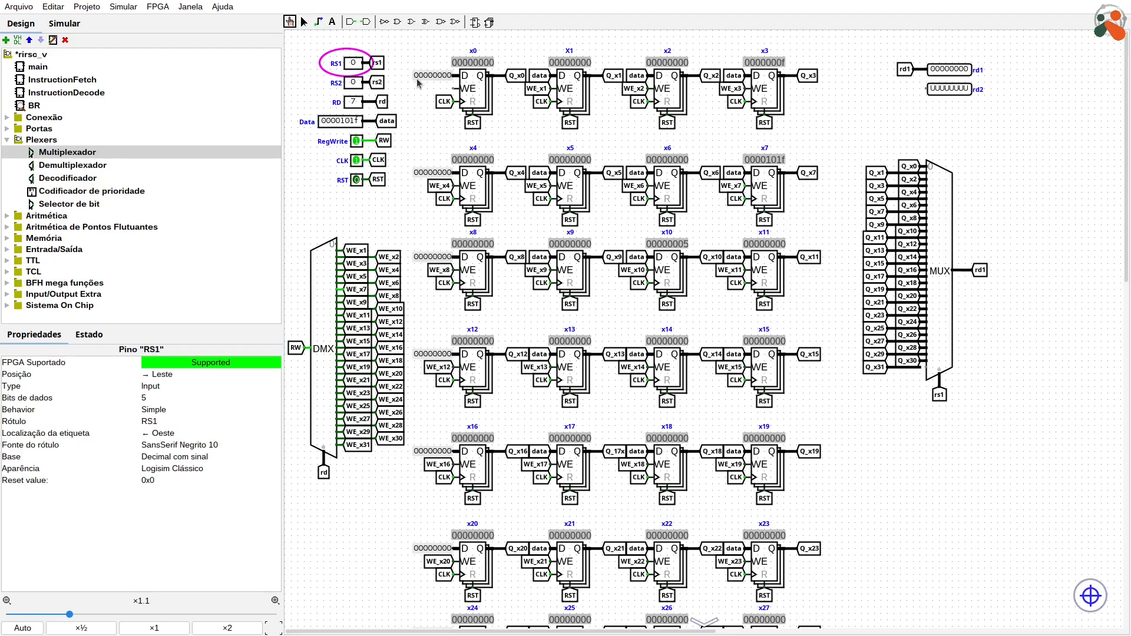
pyautogui.press('7')
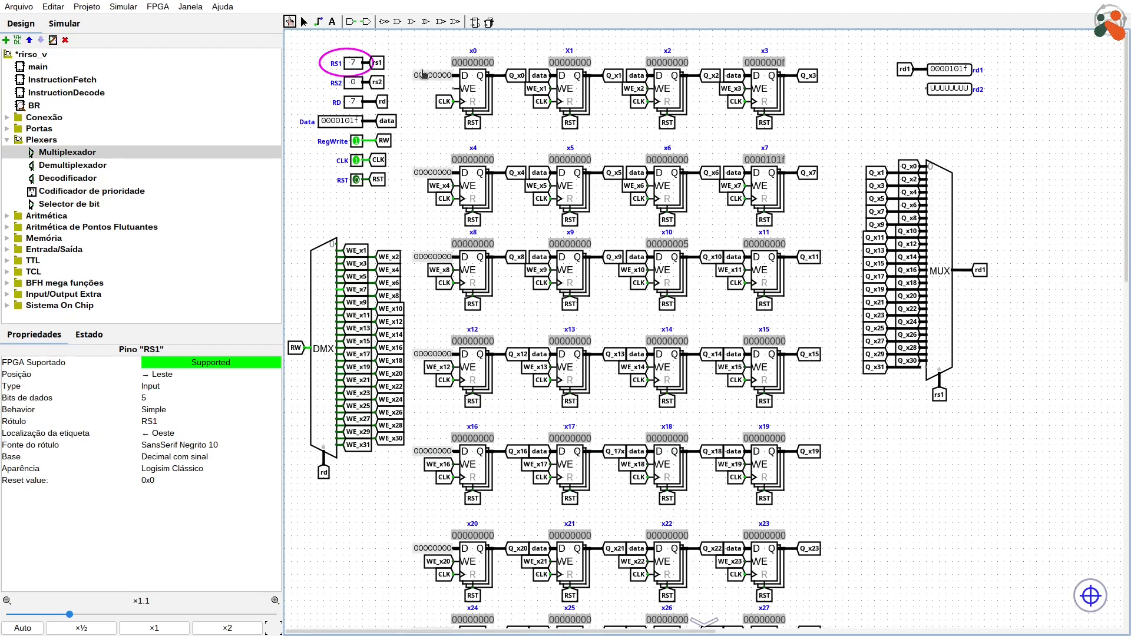
pyautogui.click(304, 22)
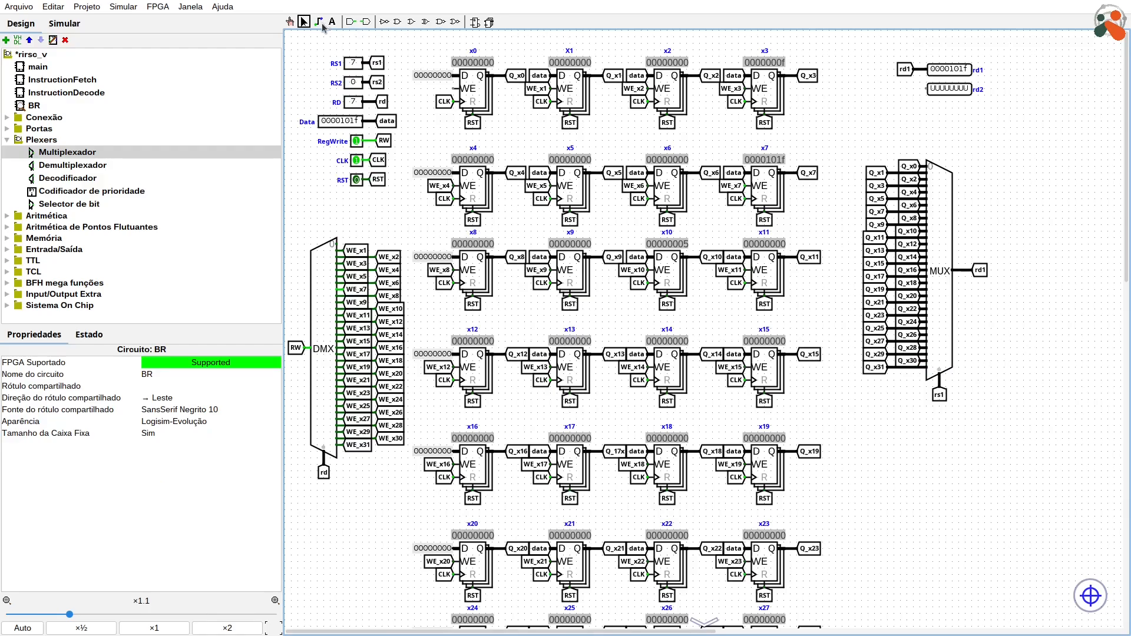
# Step: Set the CLK input to 0 and test reading other registers on rd1 with RS1 at 3 and at 10
pyautogui.click(290, 22)
pyautogui.click(357, 161)
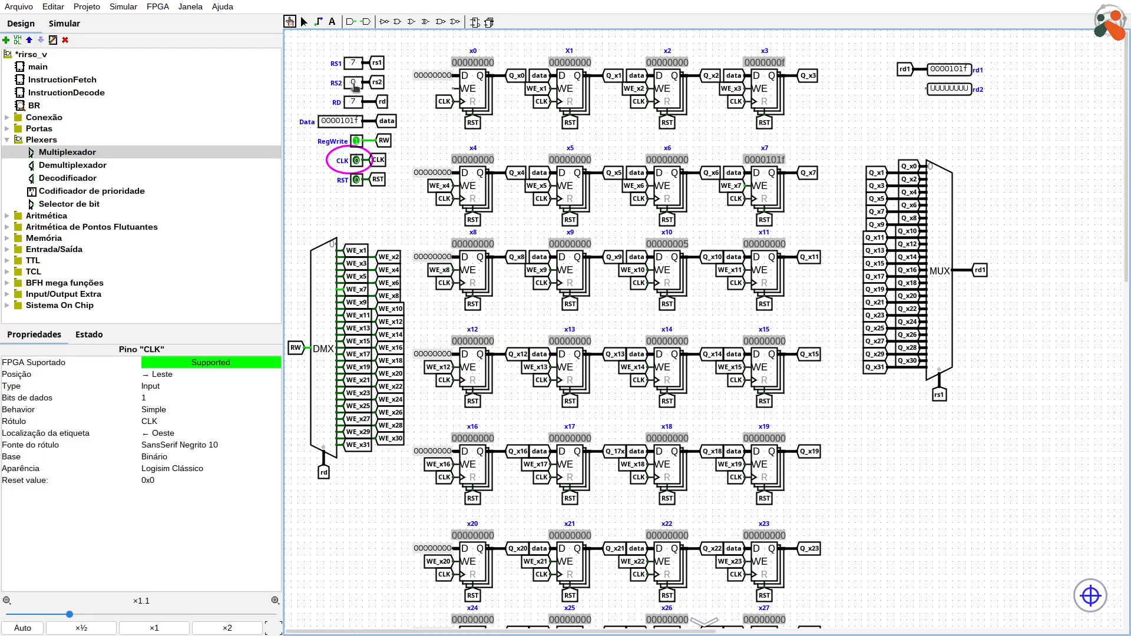
pyautogui.click(353, 63)
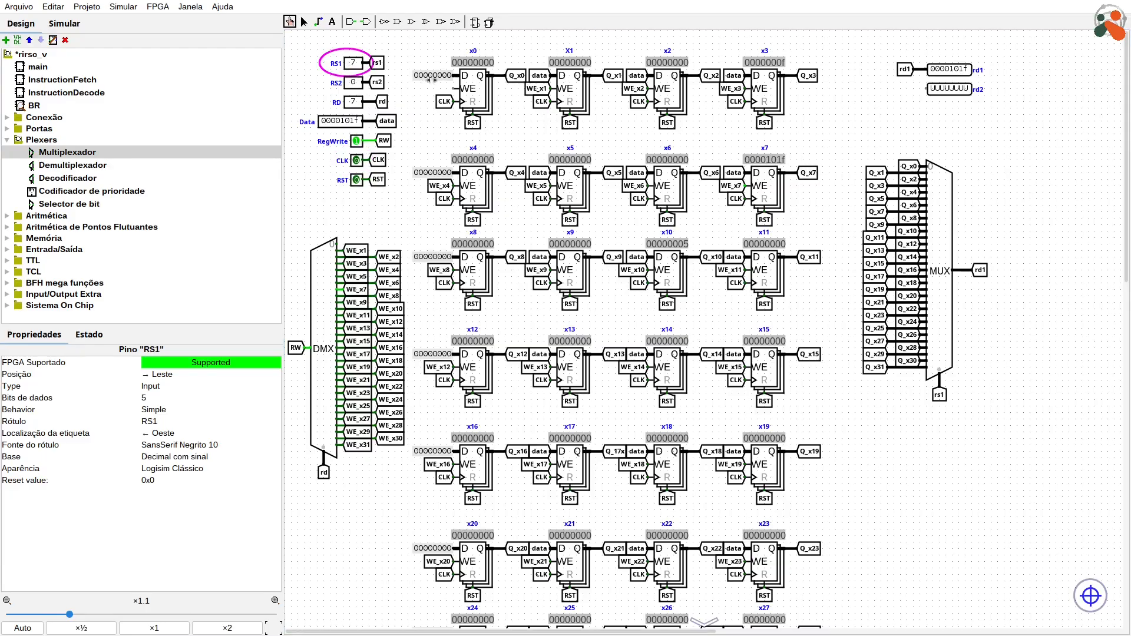
pyautogui.press('3')
pyautogui.write('10')
pyautogui.press('Return')
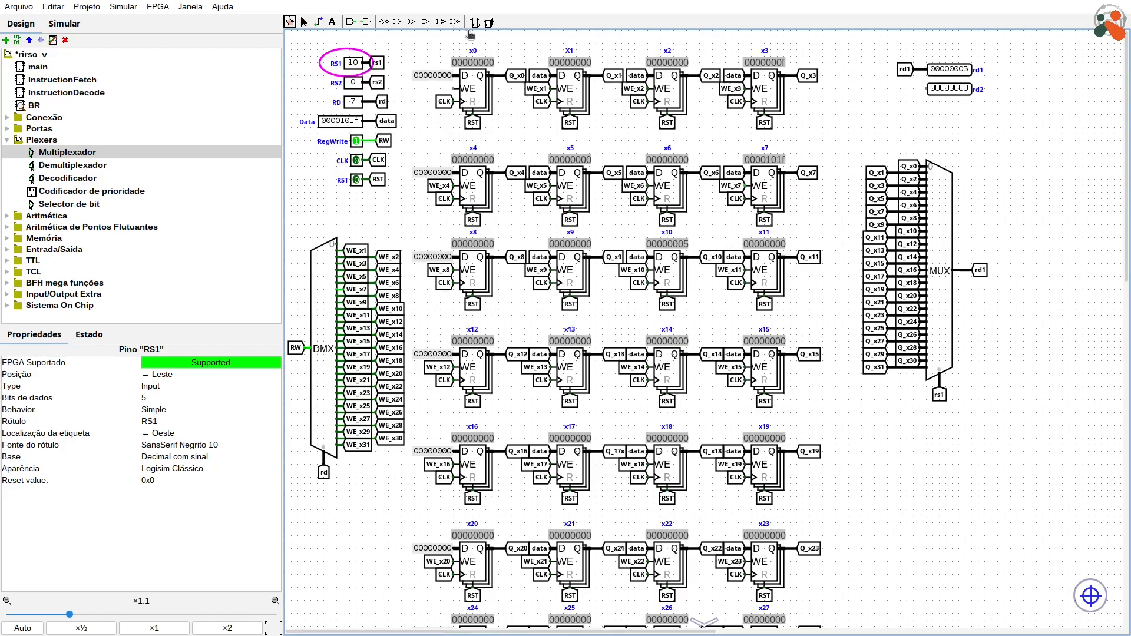
pyautogui.click(302, 22)
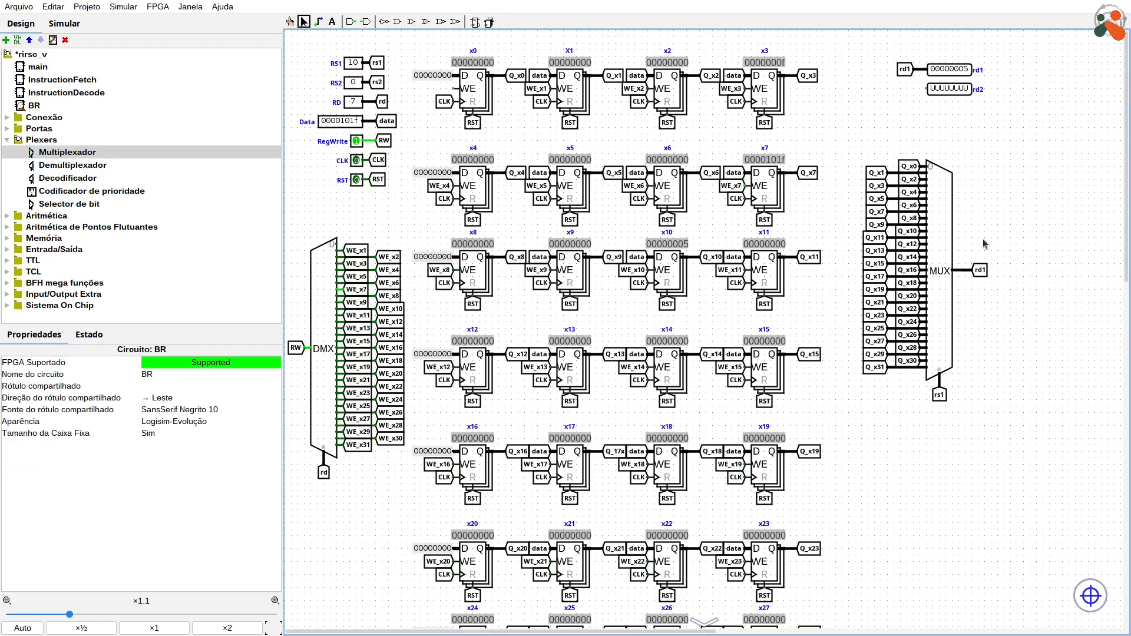
# Step: Duplicate the whole multiplexer block with its Q_x, rs1 and rd1 tunnels and place the copy below the original
pyautogui.moveTo(1054, 509); pyautogui.dragTo(842, 125)
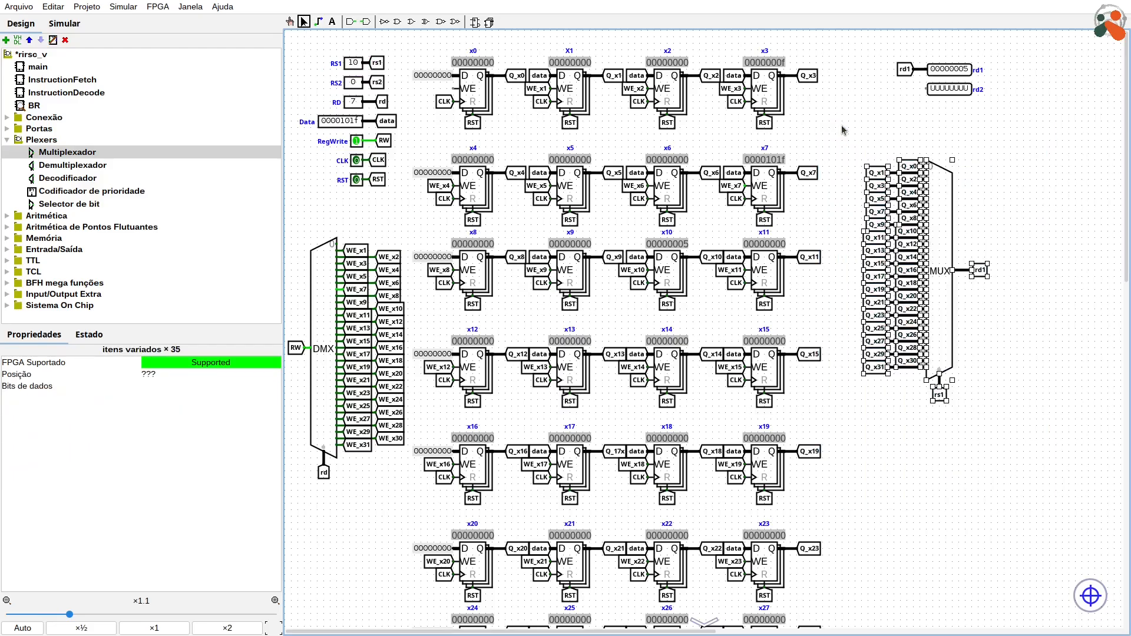
pyautogui.moveTo(942, 221); pyautogui.dragTo(1006, 448)
pyautogui.click(1009, 420)
pyautogui.scroll(-1, 1009, 419)
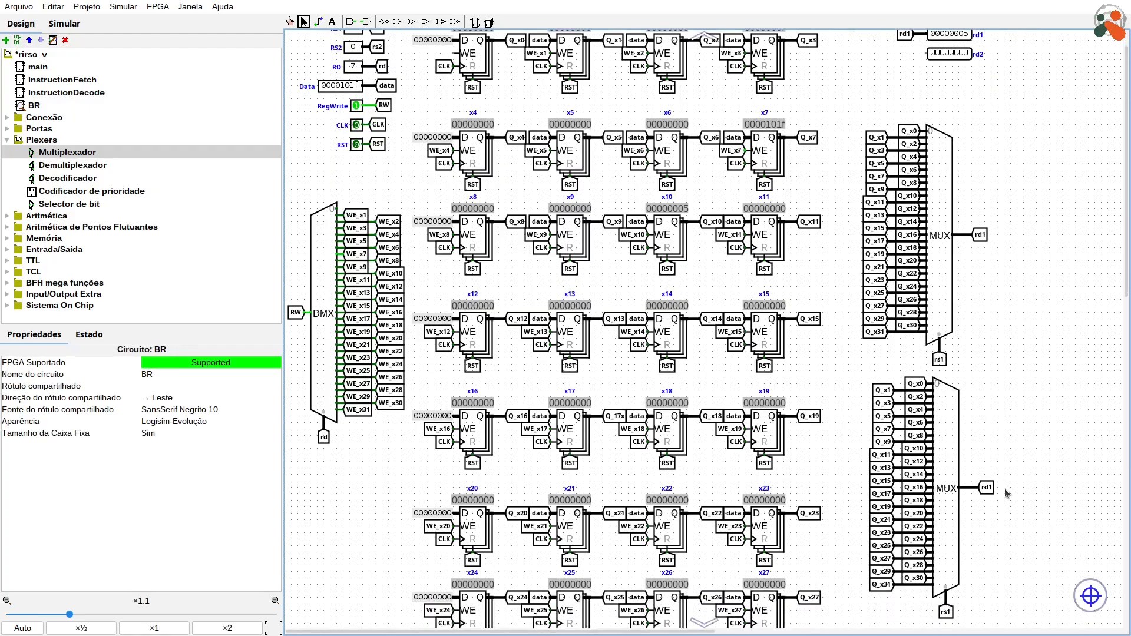
# Step: Relabel the copied multiplexer's select tunnel rs2 and its output tunnel rd2
pyautogui.click(946, 612)
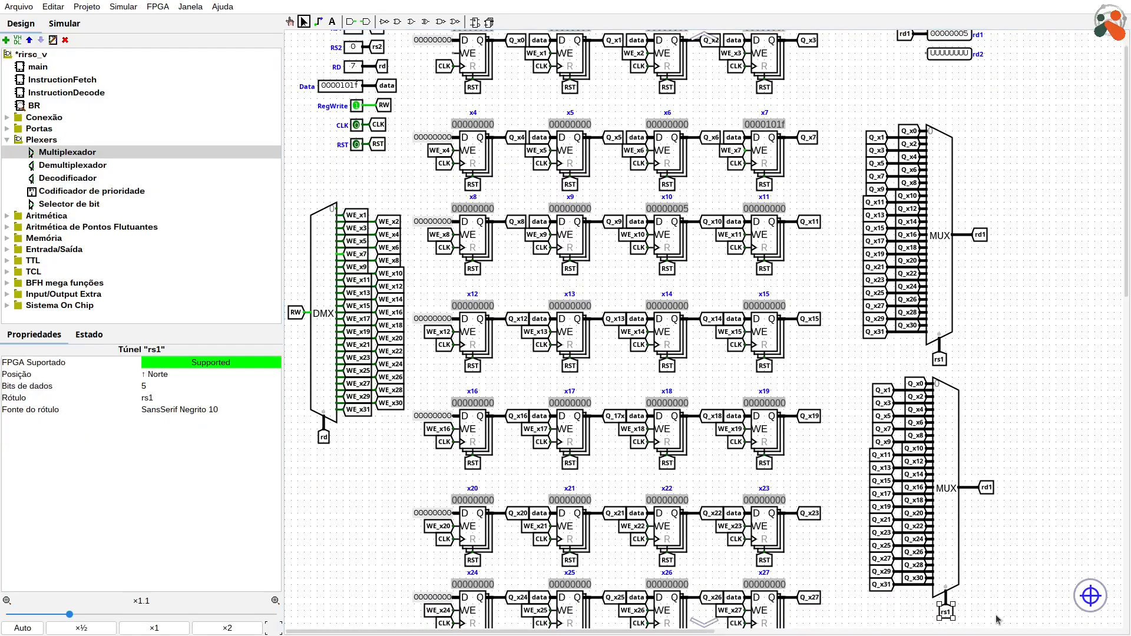
pyautogui.press('Return')
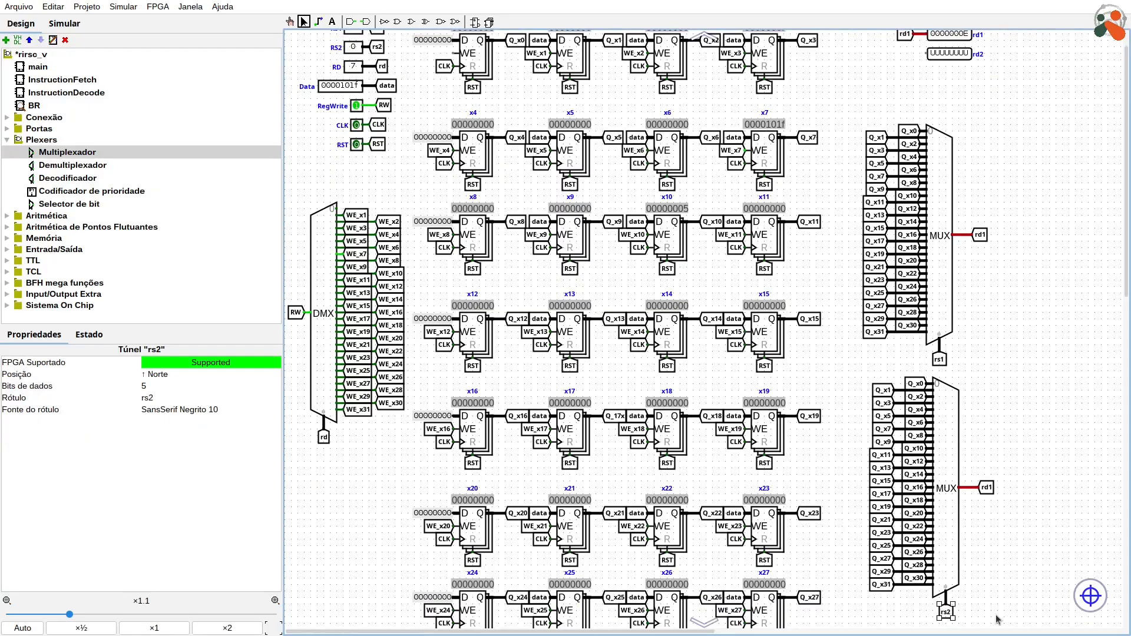
pyautogui.click(993, 490)
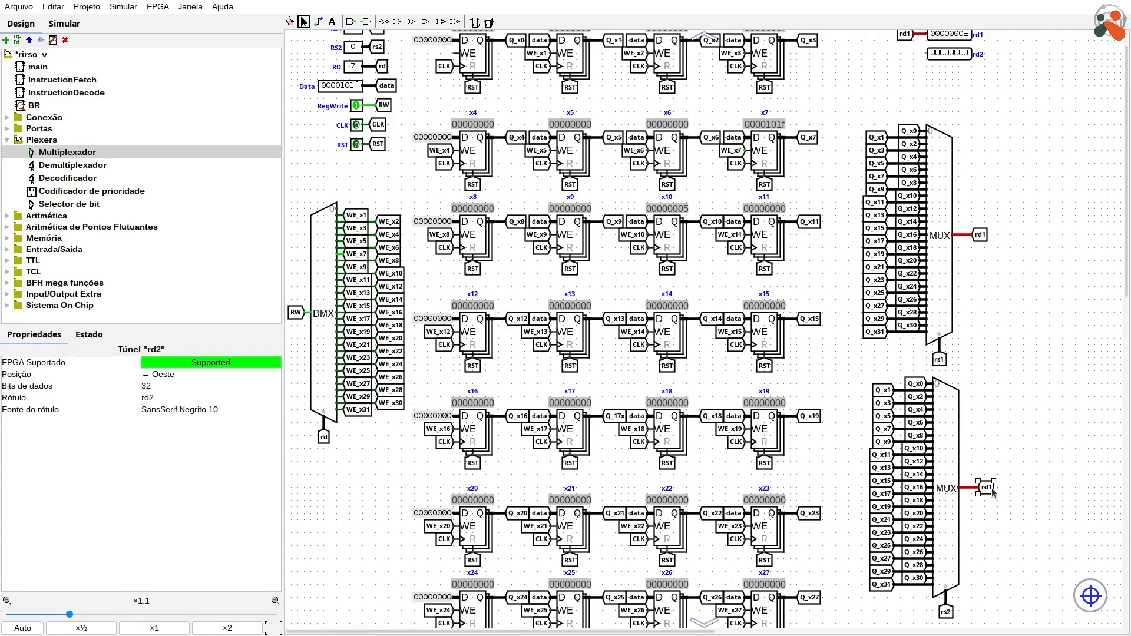
pyautogui.press('Return')
pyautogui.click(1021, 418)
# Step: Duplicate the second multiplexer's rd2 tunnel, turn the copy to face east and attach it to the rd2 output pin
pyautogui.click(993, 492)
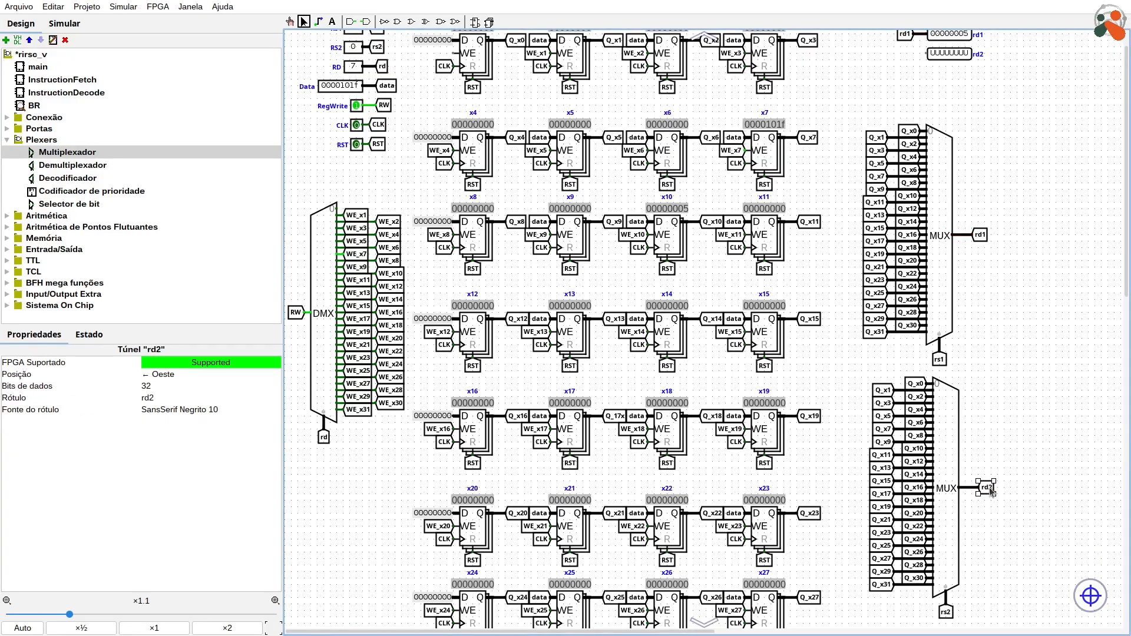
pyautogui.moveTo(988, 492); pyautogui.dragTo(903, 66)
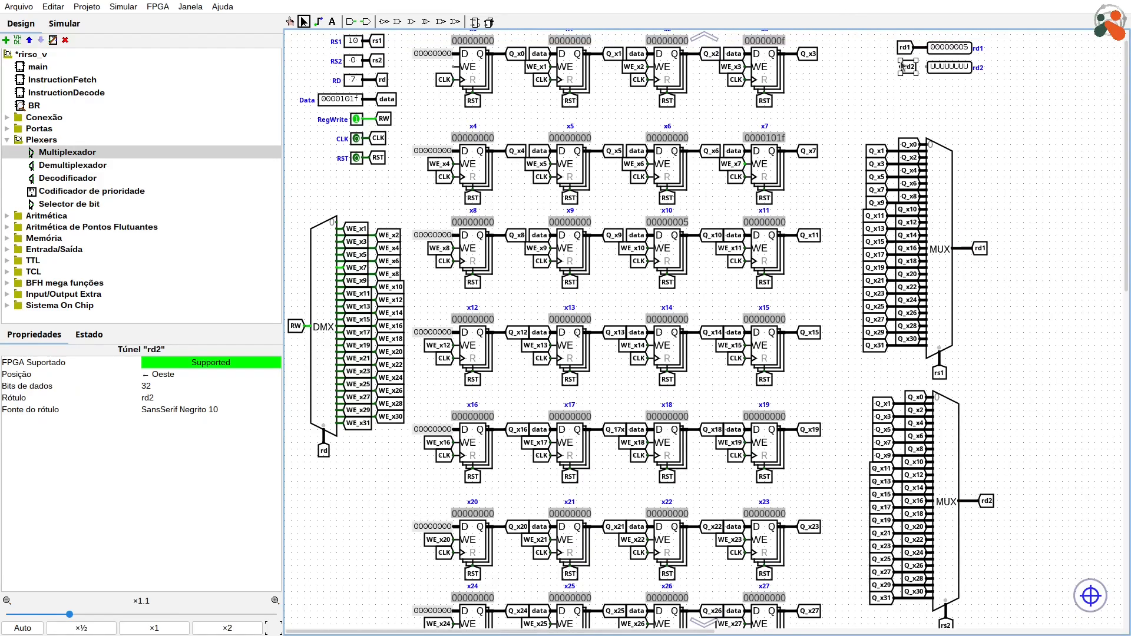
pyautogui.press('Right')
pyautogui.moveTo(913, 66); pyautogui.dragTo(903, 67)
pyautogui.scroll(1, 634, 207)
# Step: Set the RS2 input to 7 in the simulation to read register x7 on rd2
pyautogui.click(290, 21)
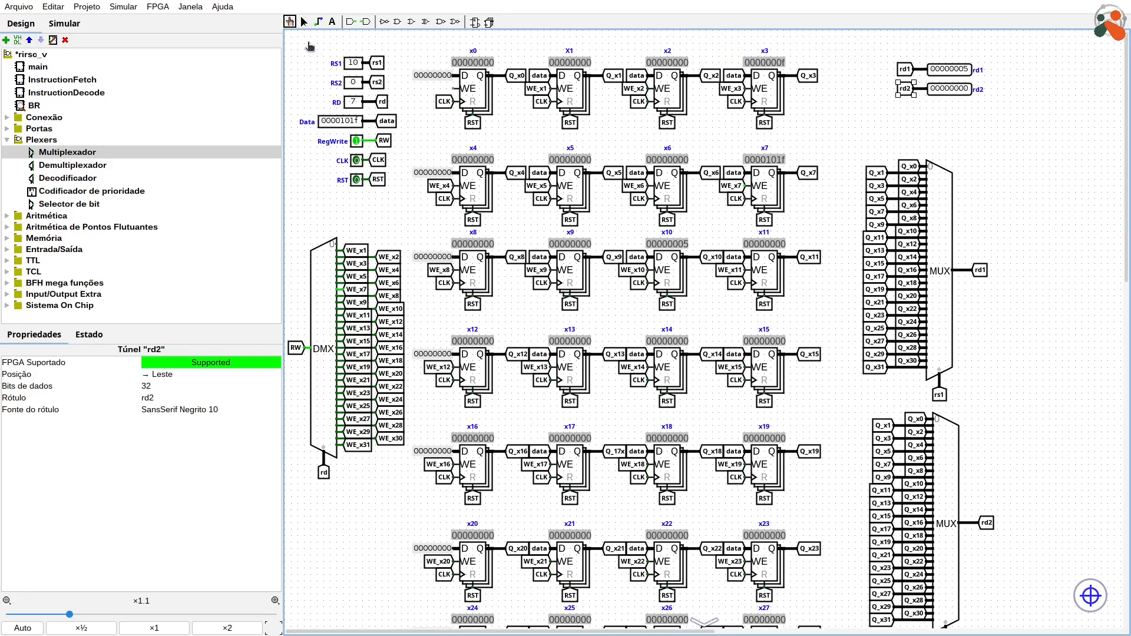
pyautogui.click(354, 86)
pyautogui.click(355, 85)
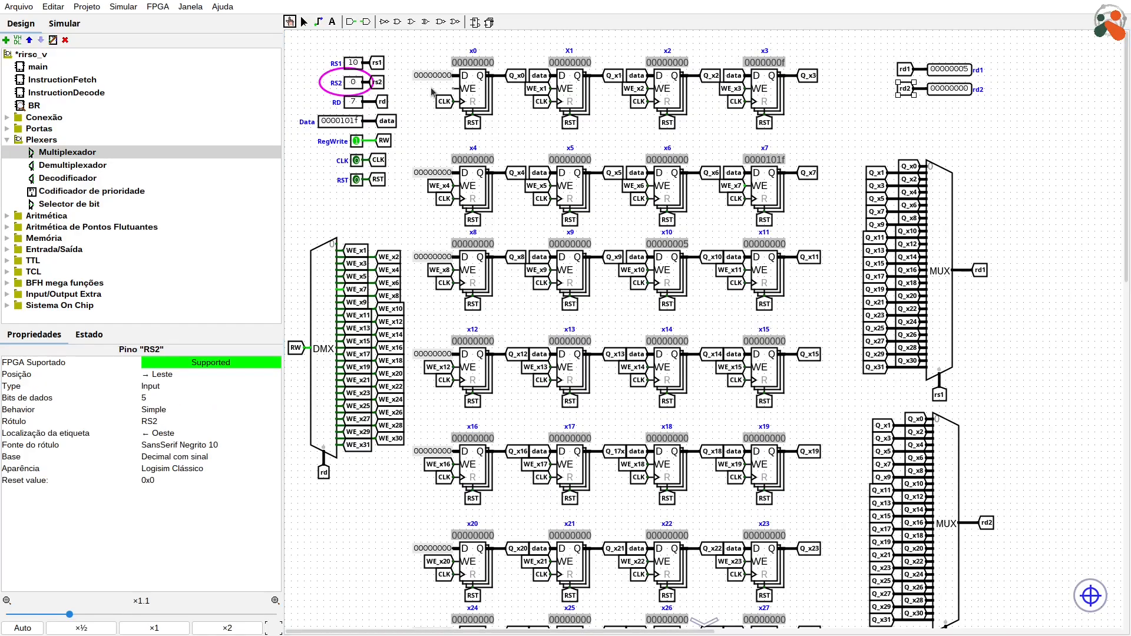
pyautogui.write('7')
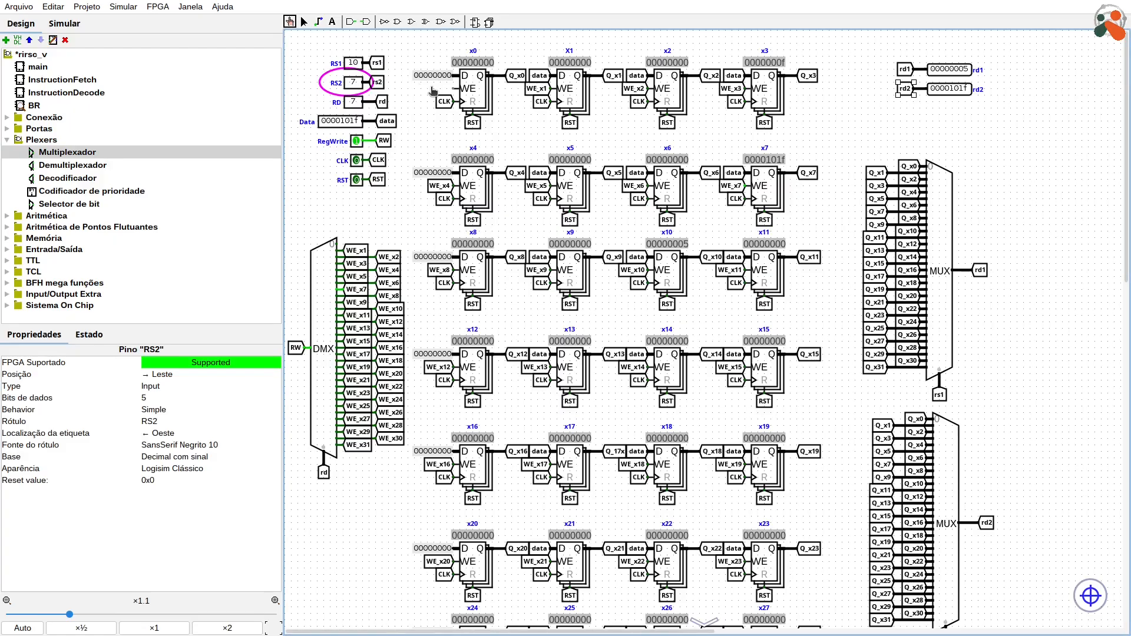
pyautogui.click(304, 21)
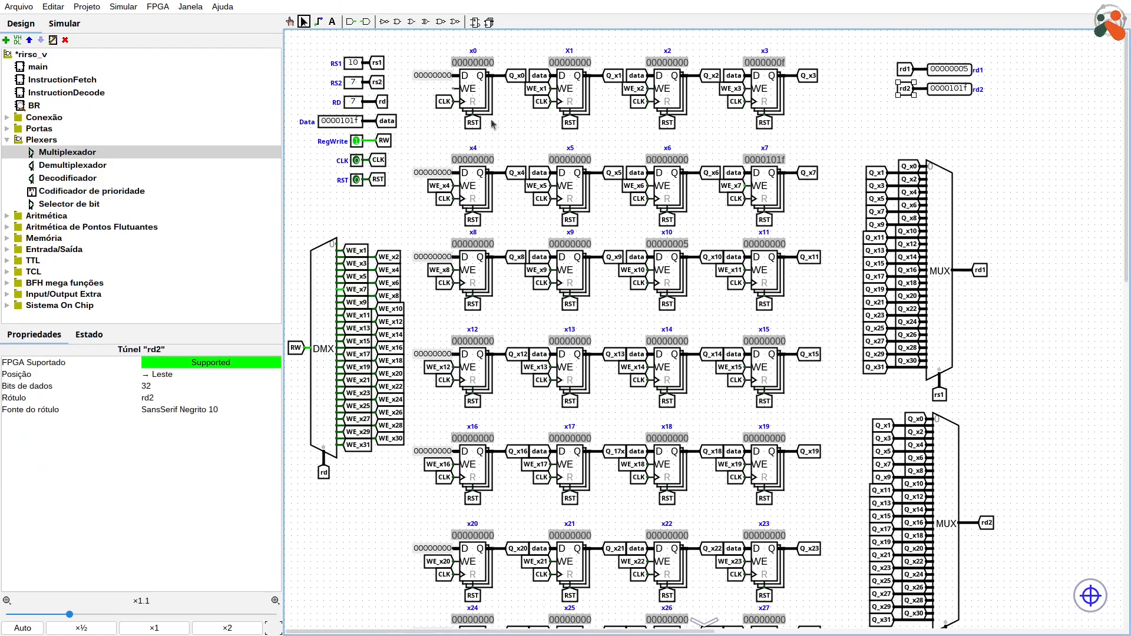
# Step: Save the project with the finished register bank and open the main circuit
pyautogui.scroll(-2, 649, 300)
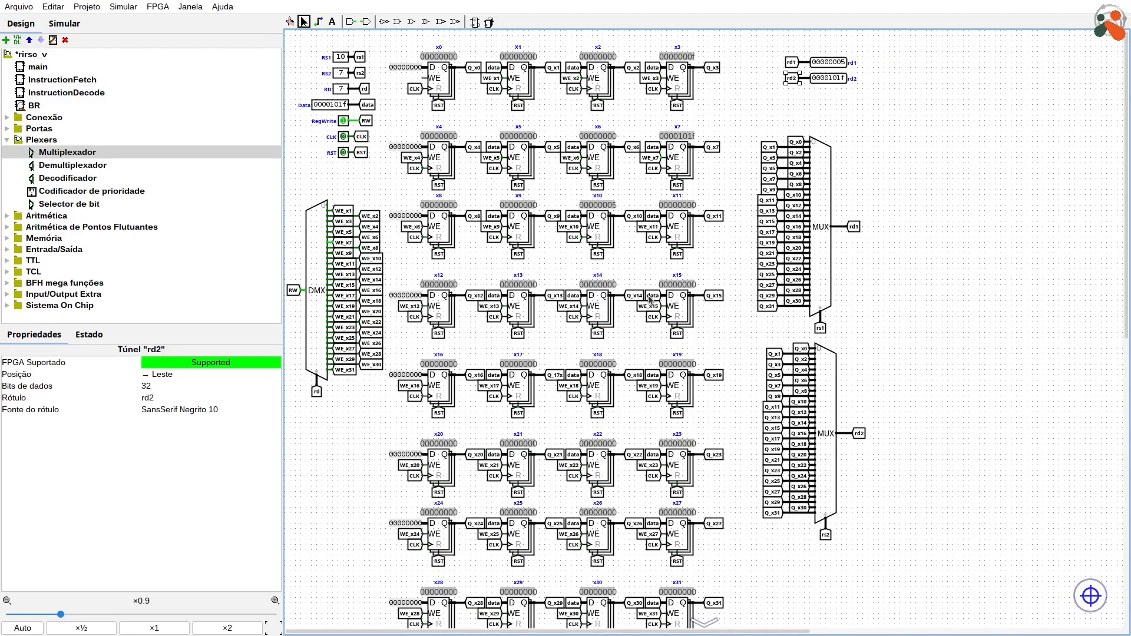
pyautogui.scroll(-1, 649, 300)
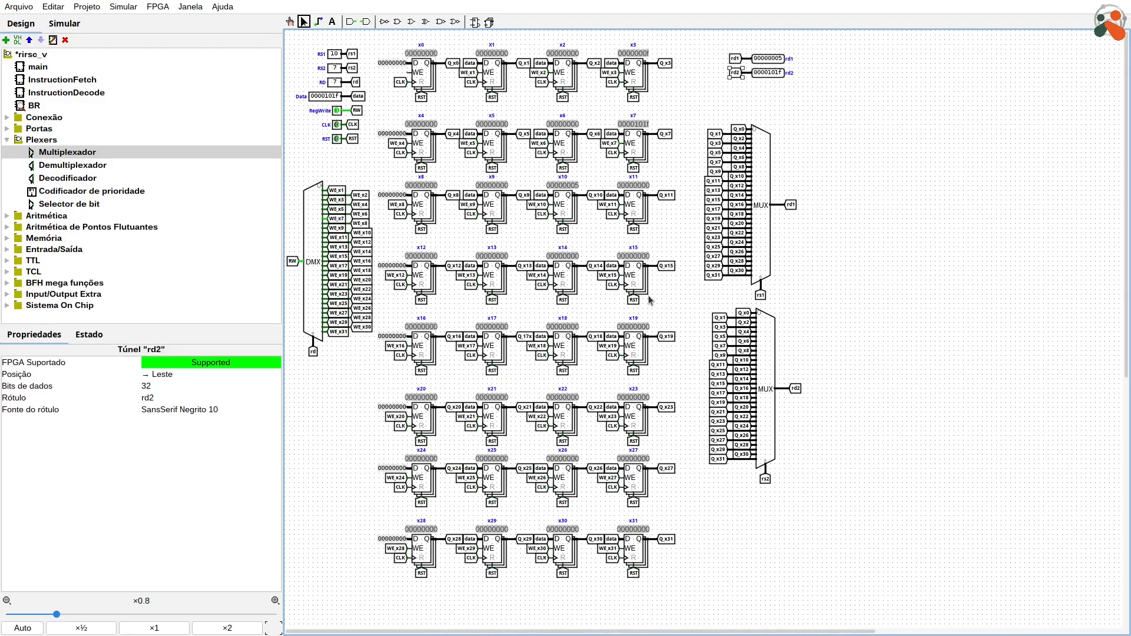
pyautogui.hotkey('ctrl', 's')
pyautogui.click(31, 69)
pyautogui.doubleClick(32, 69)
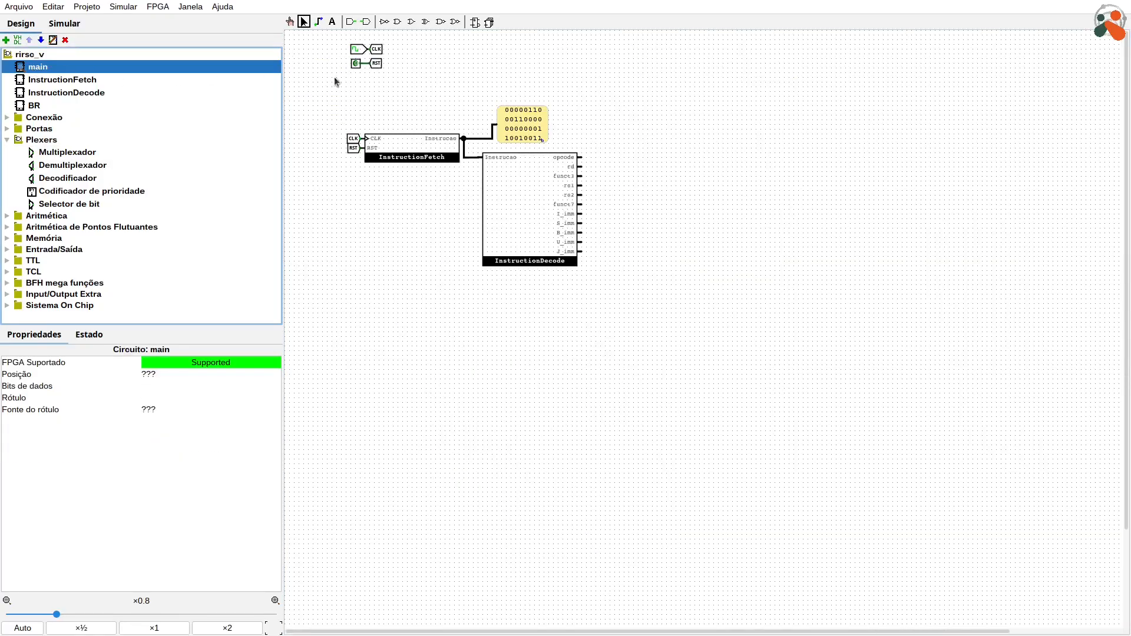
# Step: Place the BR subcircuit in main, in the free area up and to the right of the InstructionDecode block
pyautogui.click(53, 105)
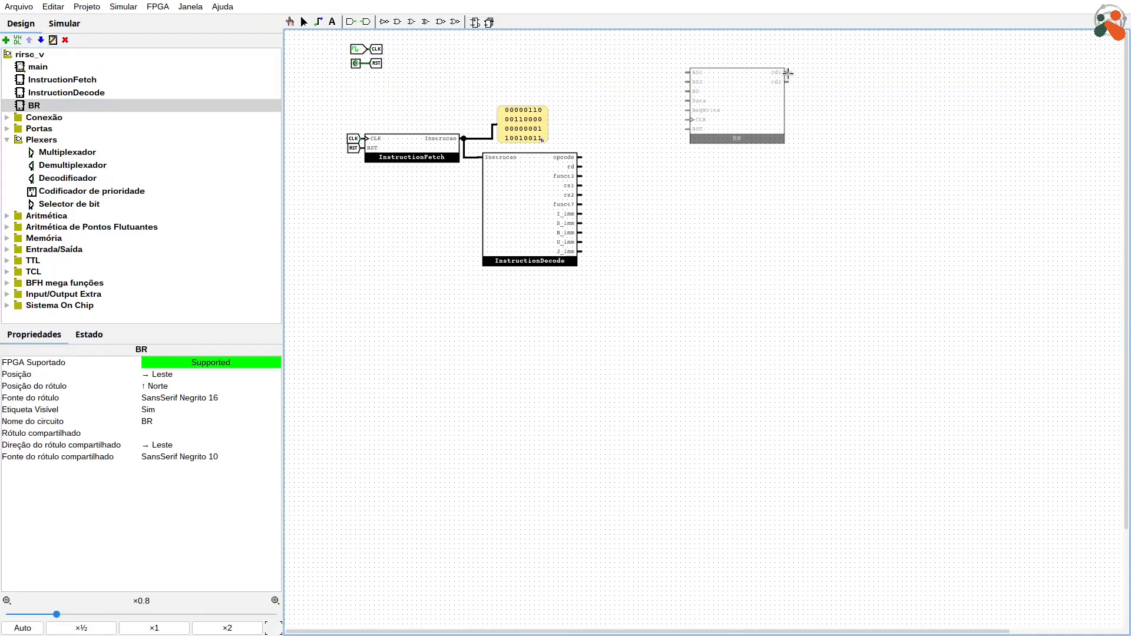
pyautogui.click(788, 73)
pyautogui.click(879, 95)
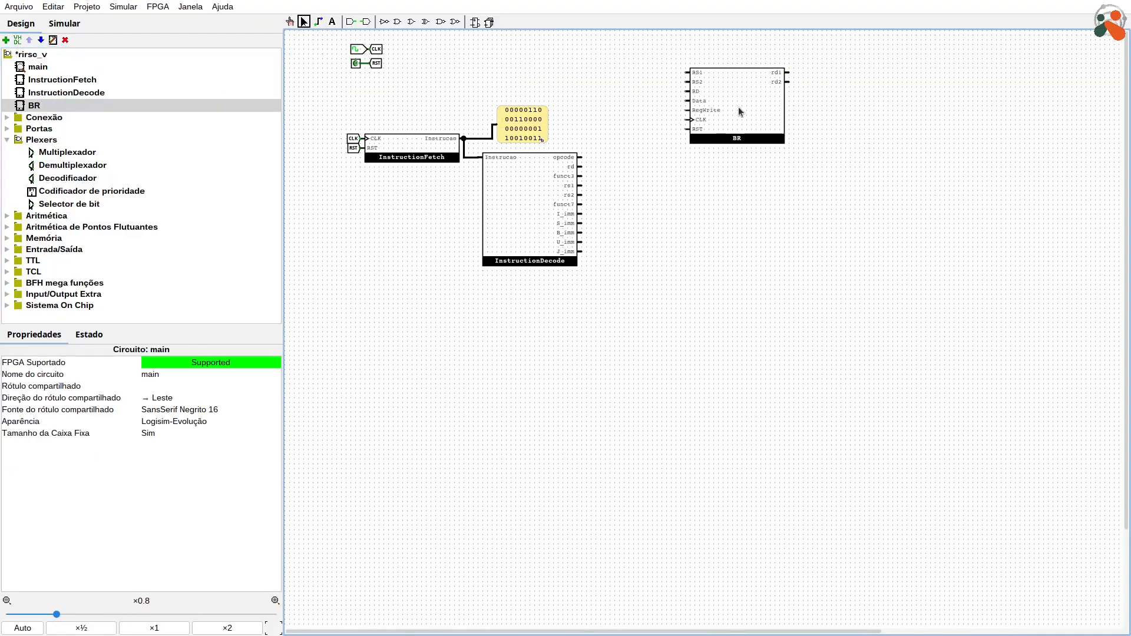
pyautogui.moveTo(741, 111); pyautogui.dragTo(718, 113)
pyautogui.click(837, 139)
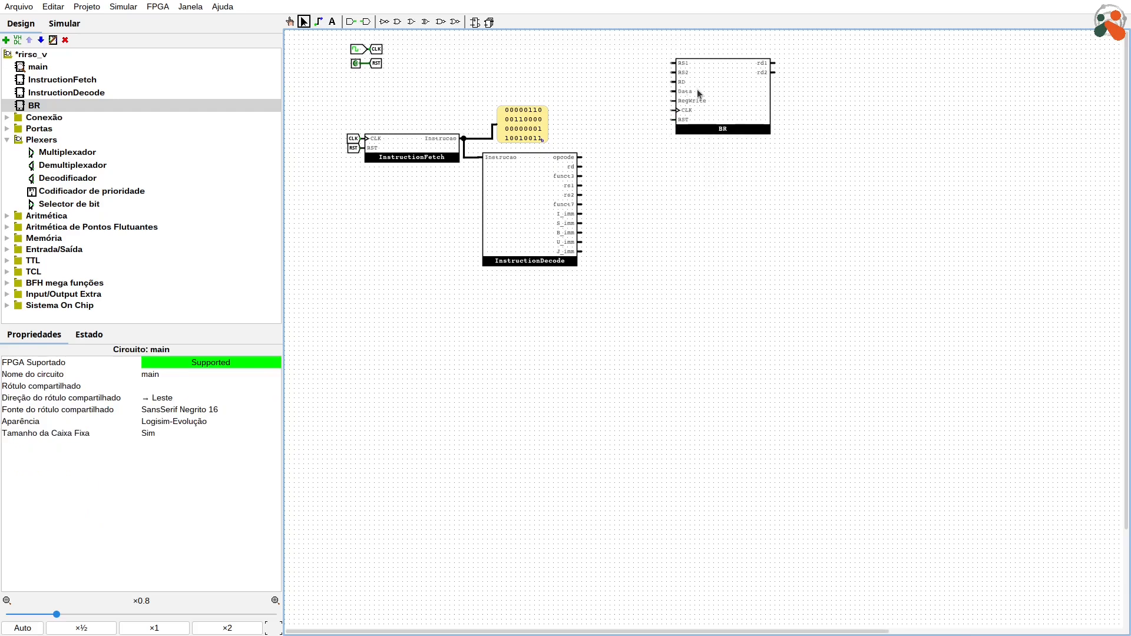